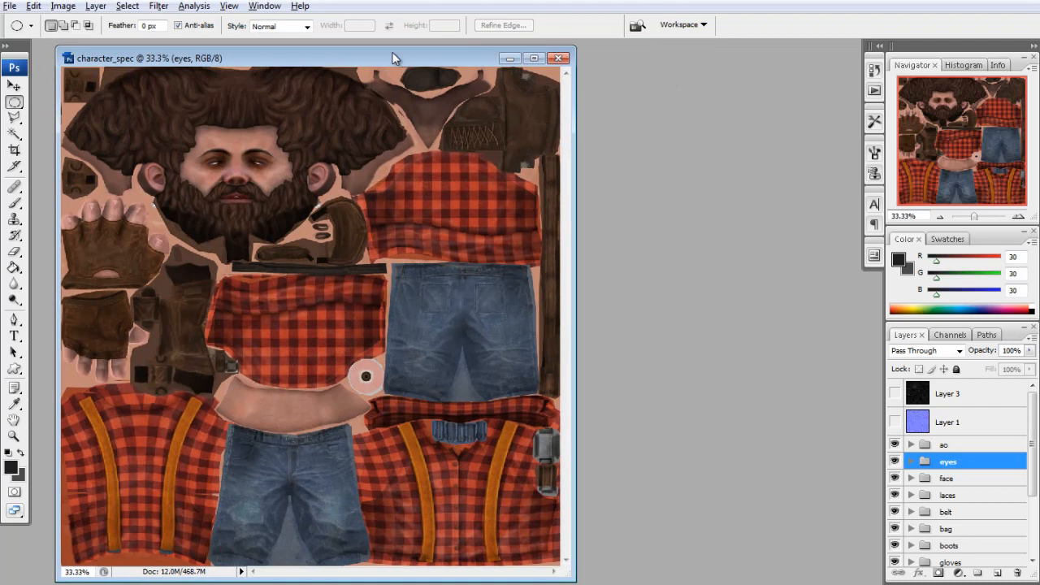
Start saving a copy of the character_spec texture in the Desktop folder cartoon_character > character_movie_files > baking.
drag(392, 57, 411, 54)
click(11, 5)
click(30, 188)
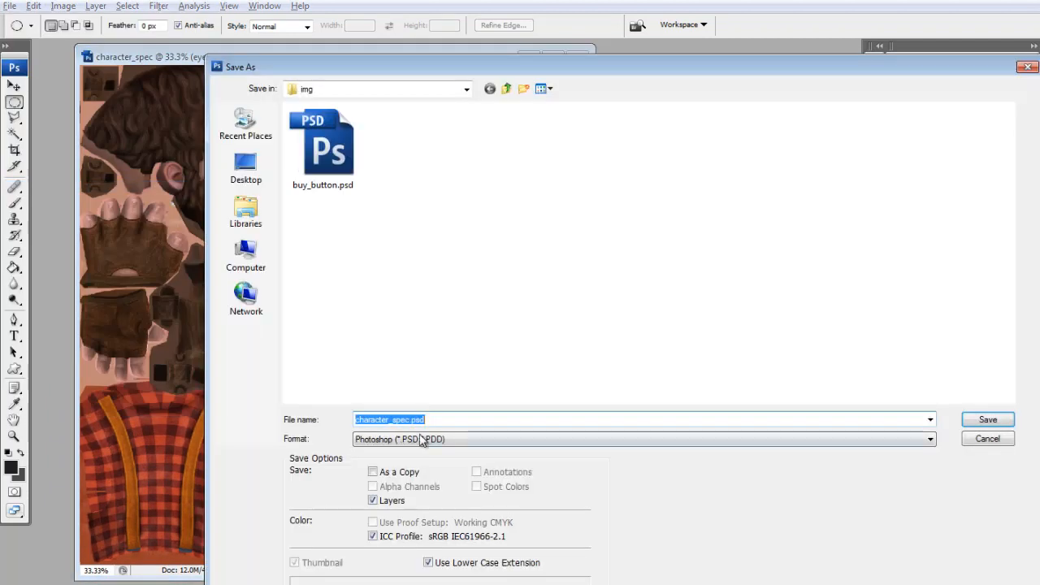
click(418, 439)
click(471, 286)
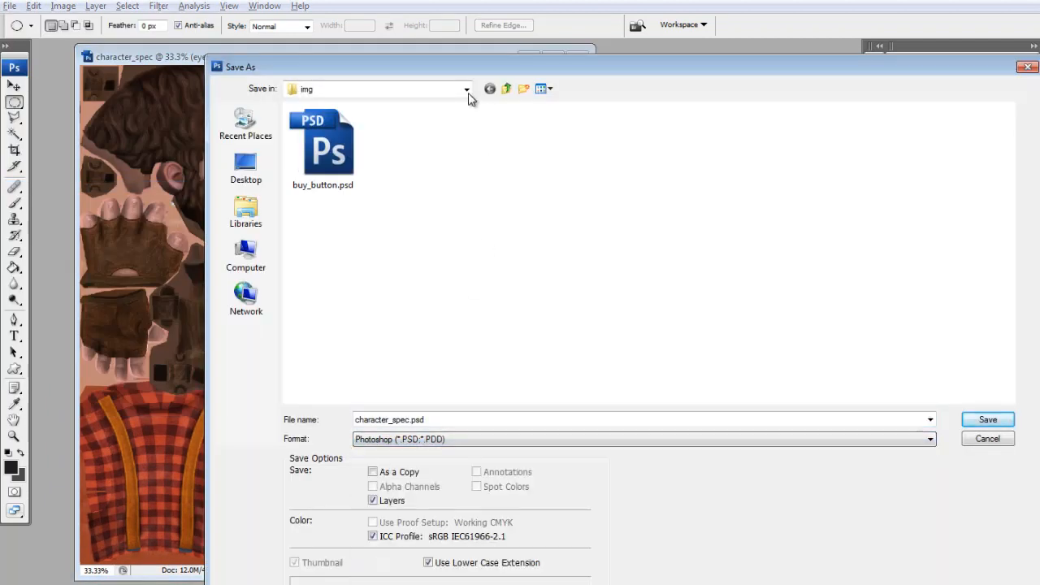
click(455, 90)
scroll(325, 130, up, 1)
click(318, 150)
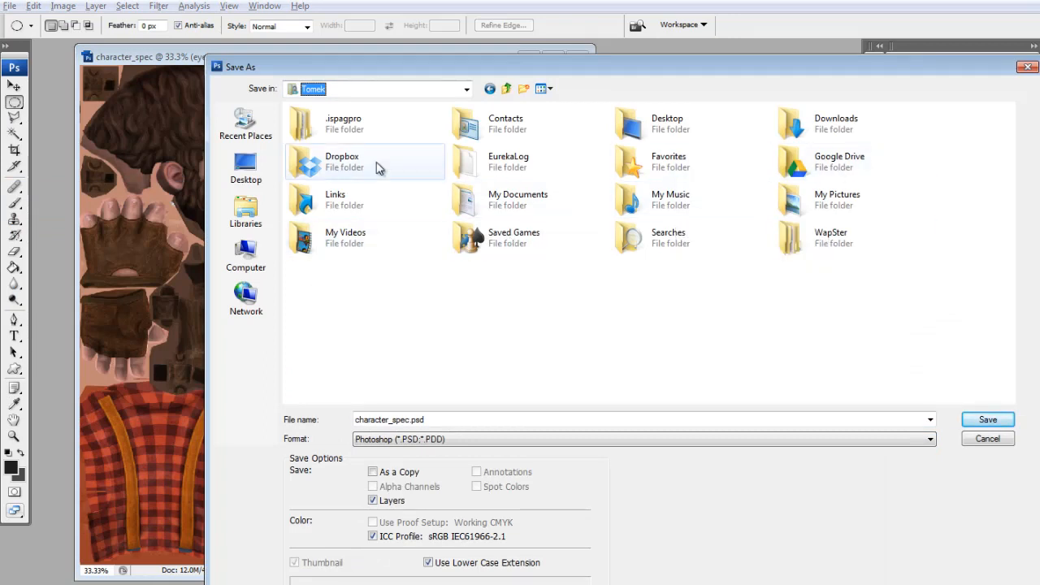
click(382, 90)
scroll(346, 162, up, 5)
click(317, 118)
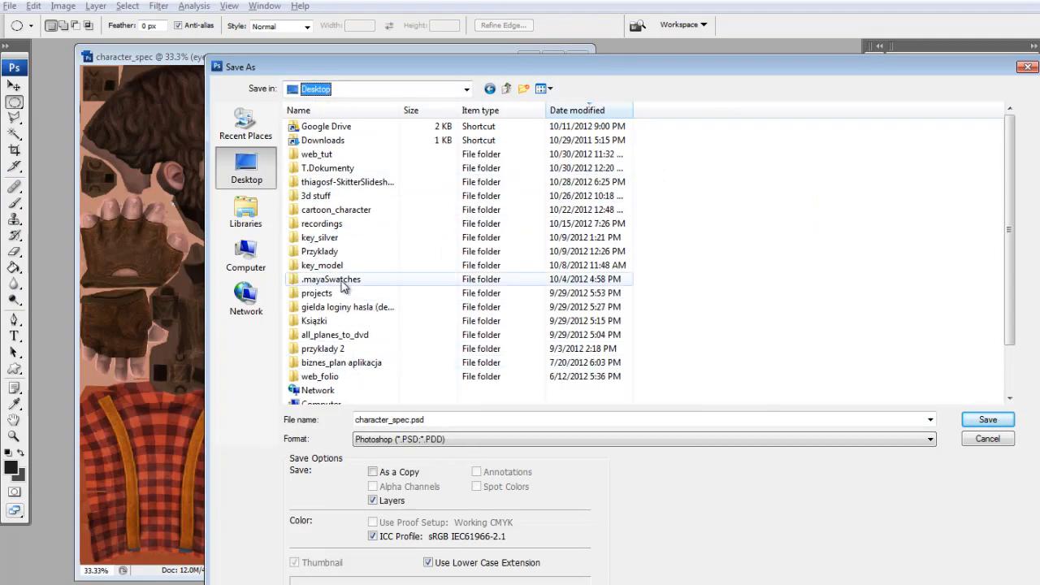
double_click(336, 210)
double_click(331, 138)
double_click(321, 128)
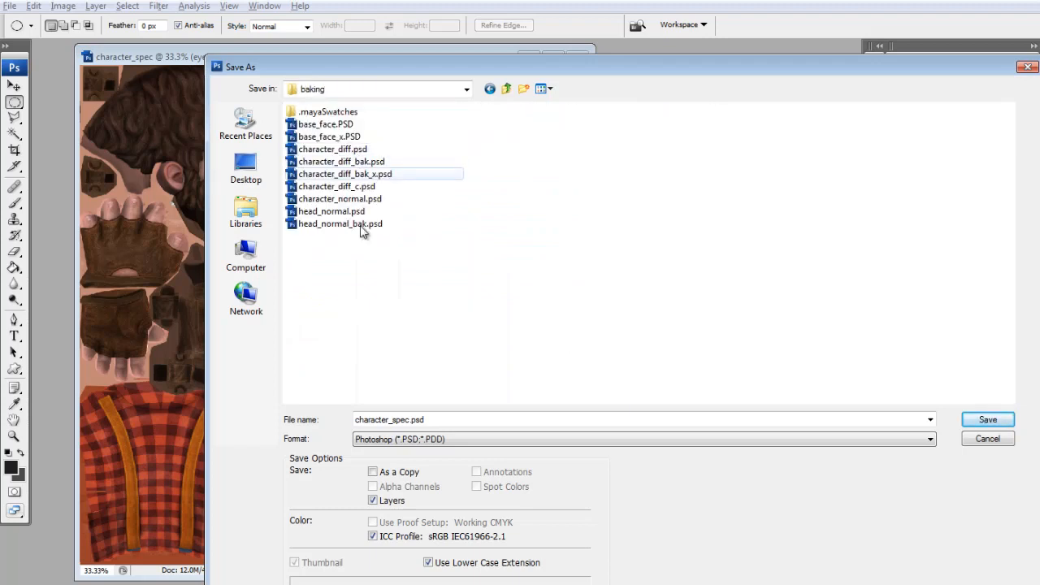
Save the texture as a Targa file named character_spec at 24 bits/pixel.
click(437, 439)
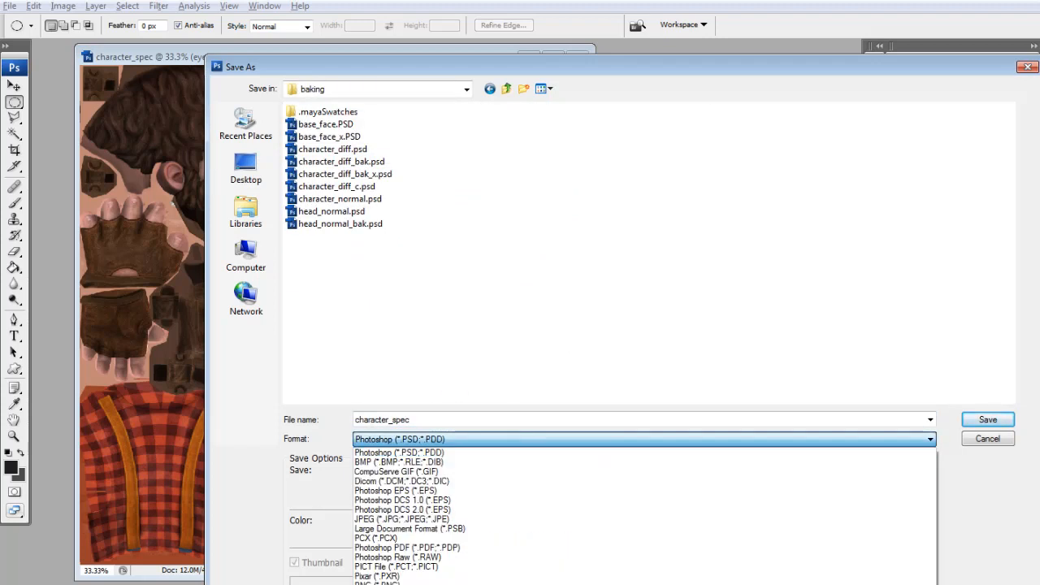
click(439, 584)
click(983, 420)
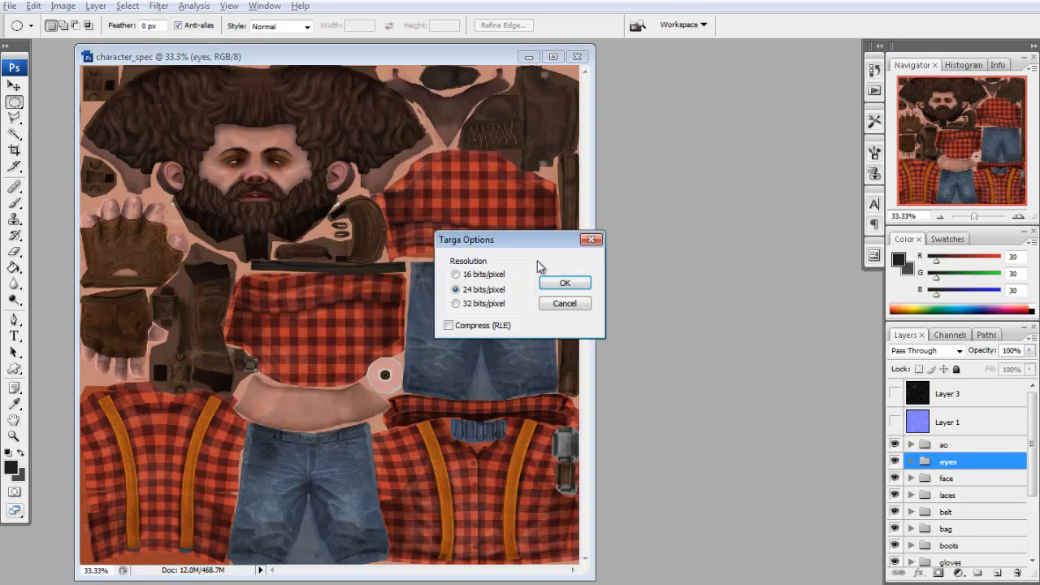
click(572, 283)
Switch to Maya, bring up the character mesh's character_mat_01 material attributes, and turn on high-quality viewport rendering.
key(alt+Tab)
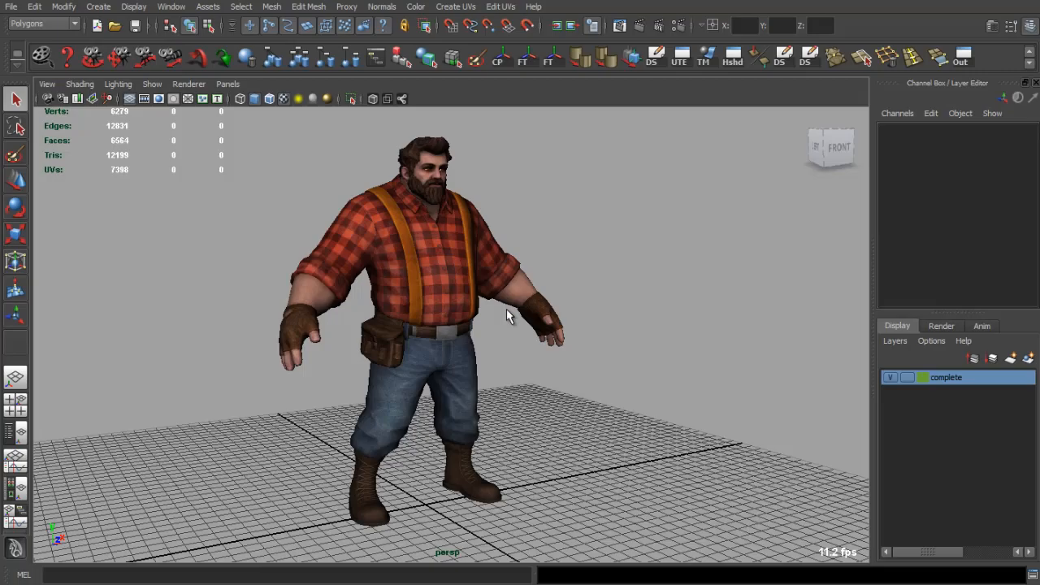
scroll(518, 331, up, 5)
click(518, 332)
key(ctrl+a)
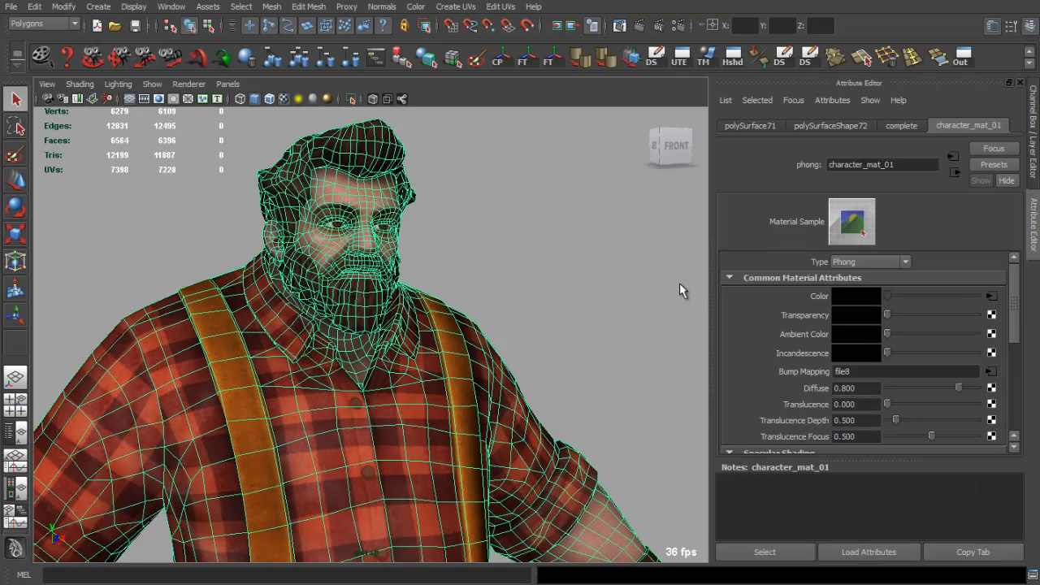
click(328, 98)
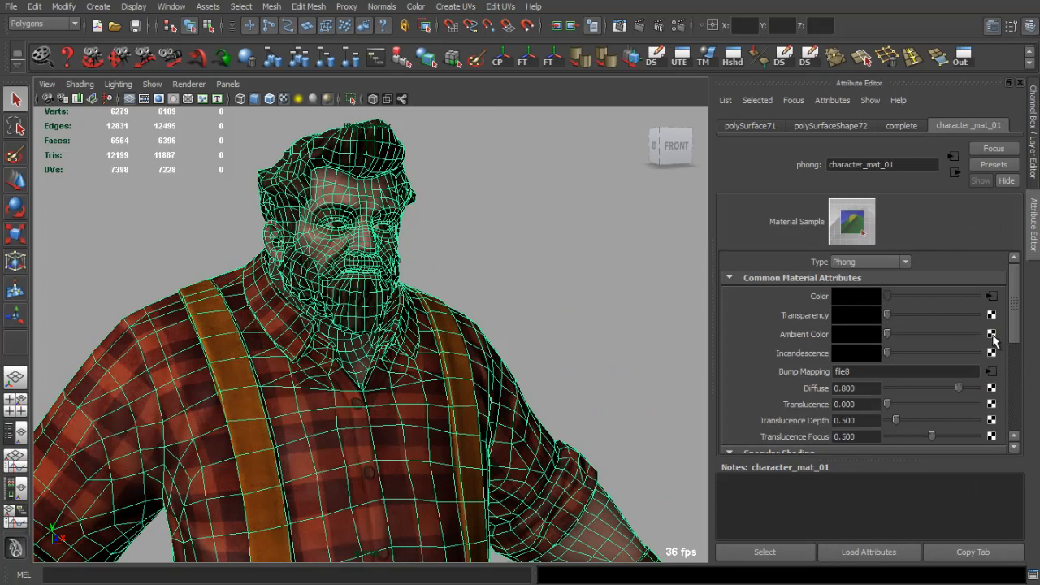
Try to map the material's specular color with a file texture that loads character_spec.tga from the baking folder.
scroll(994, 343, down, 3)
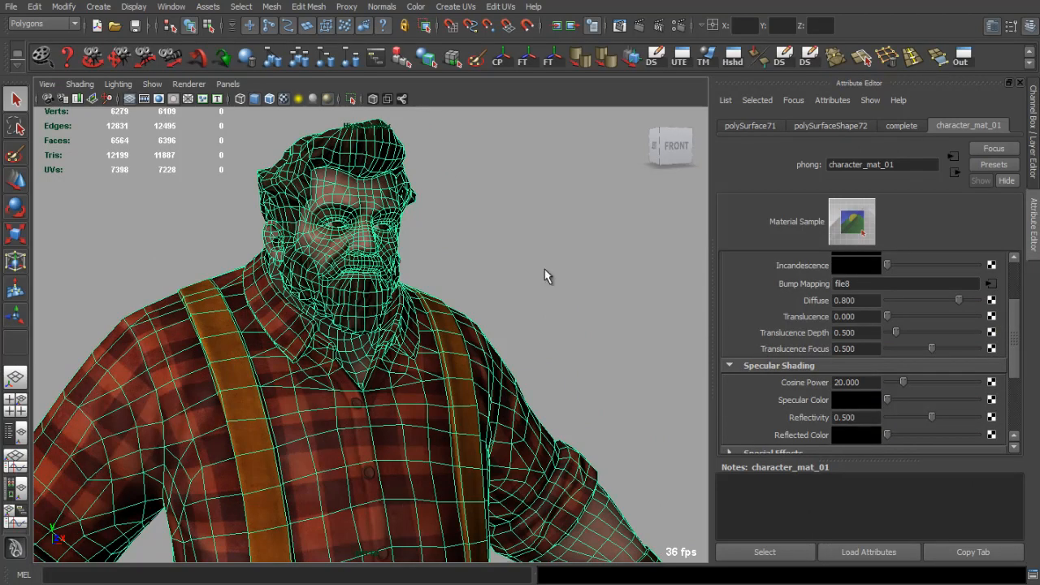
click(566, 259)
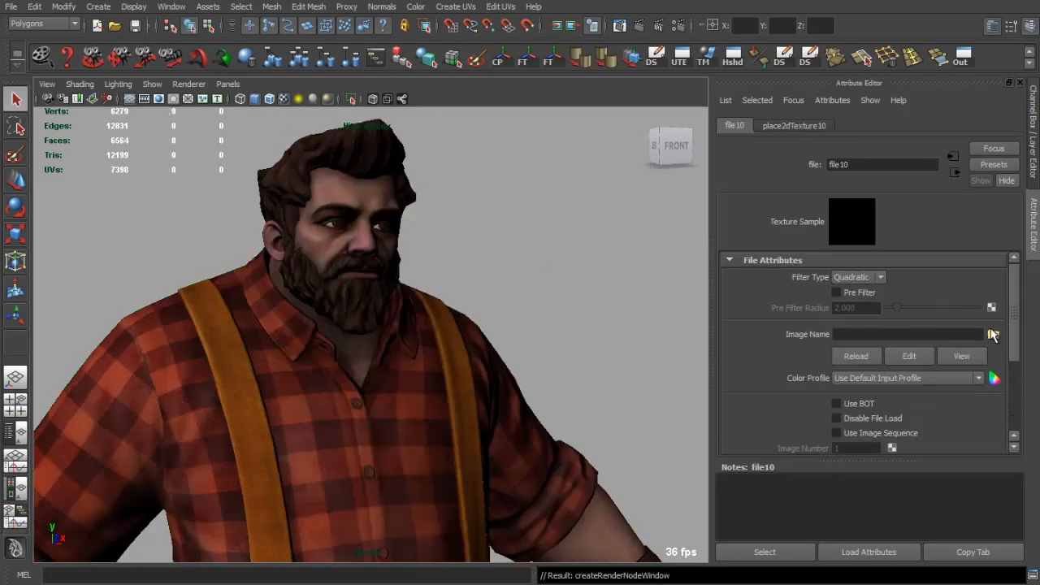
click(993, 331)
click(32, 114)
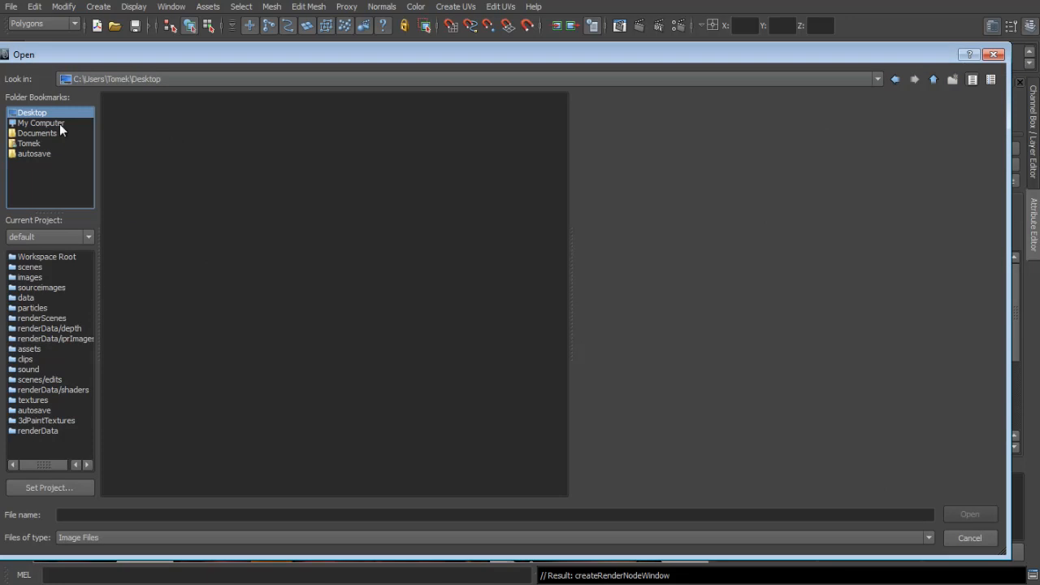
double_click(153, 142)
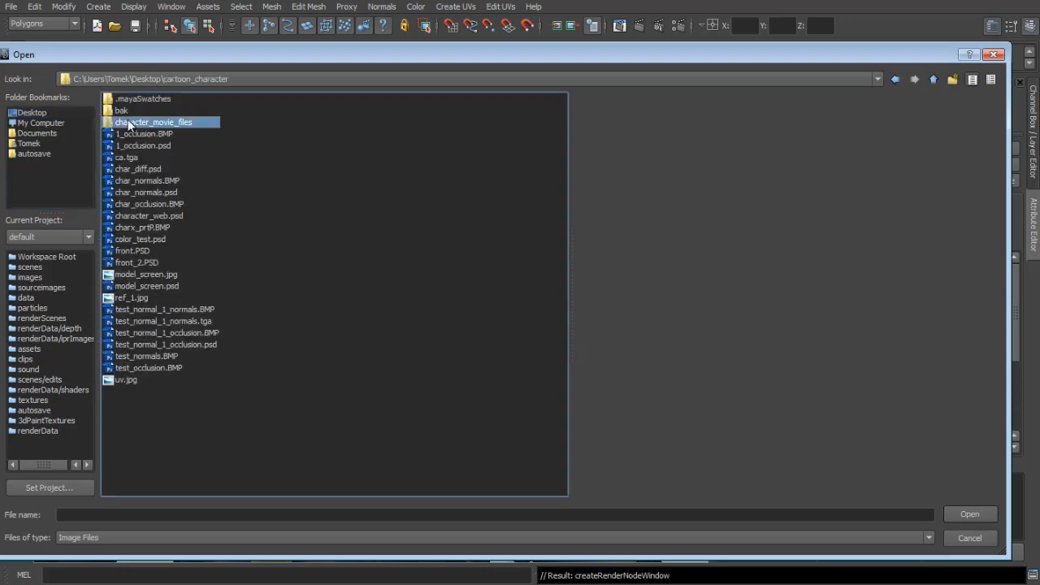
double_click(128, 123)
double_click(128, 99)
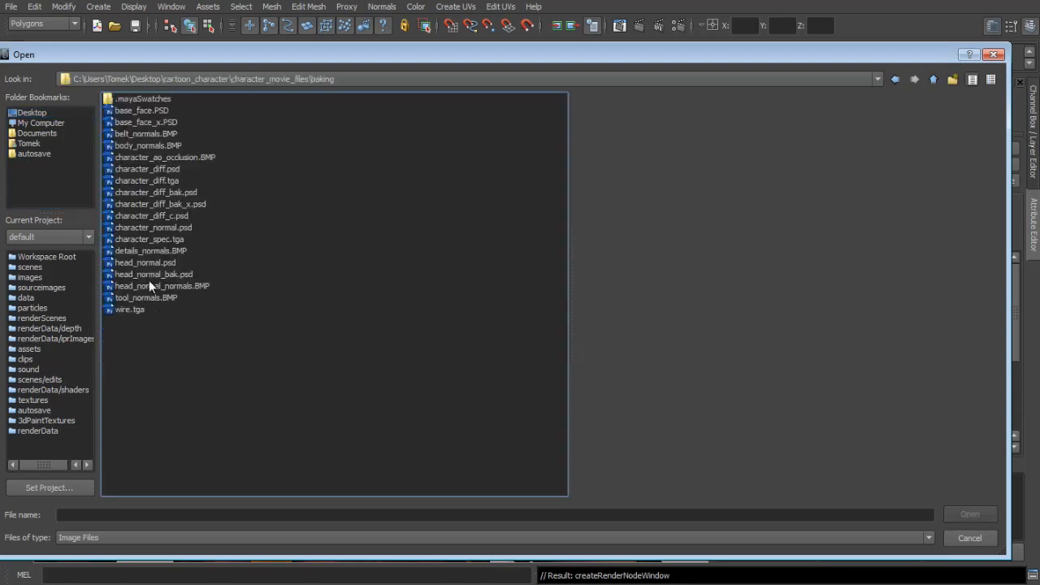
click(138, 239)
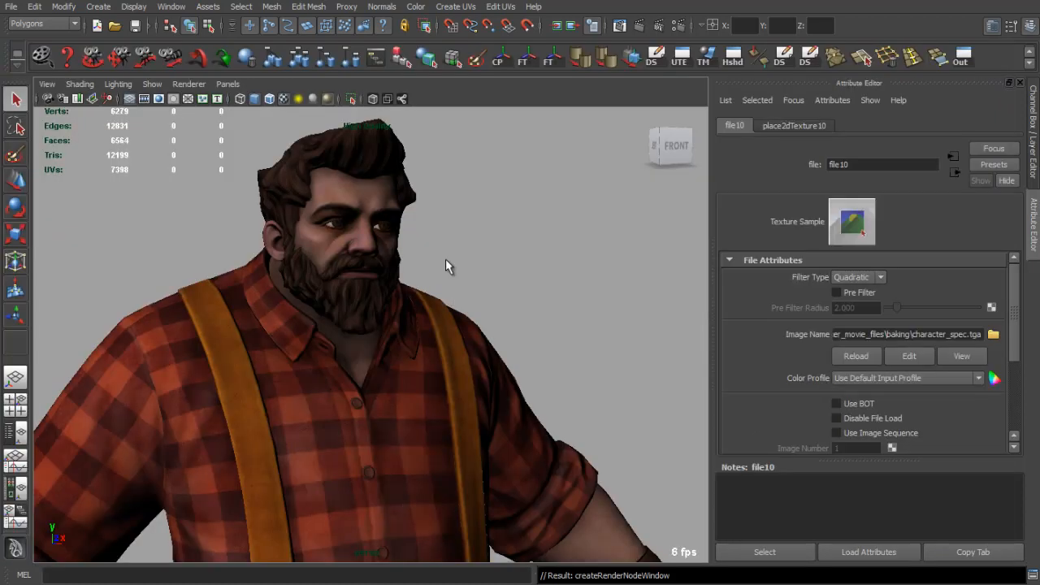
mouse_move(447, 264)
alt+mouse_down()
mouse_move(355, 255)
mouse_move(403, 251)
mouse_move(453, 272)
alt+mouse_up()
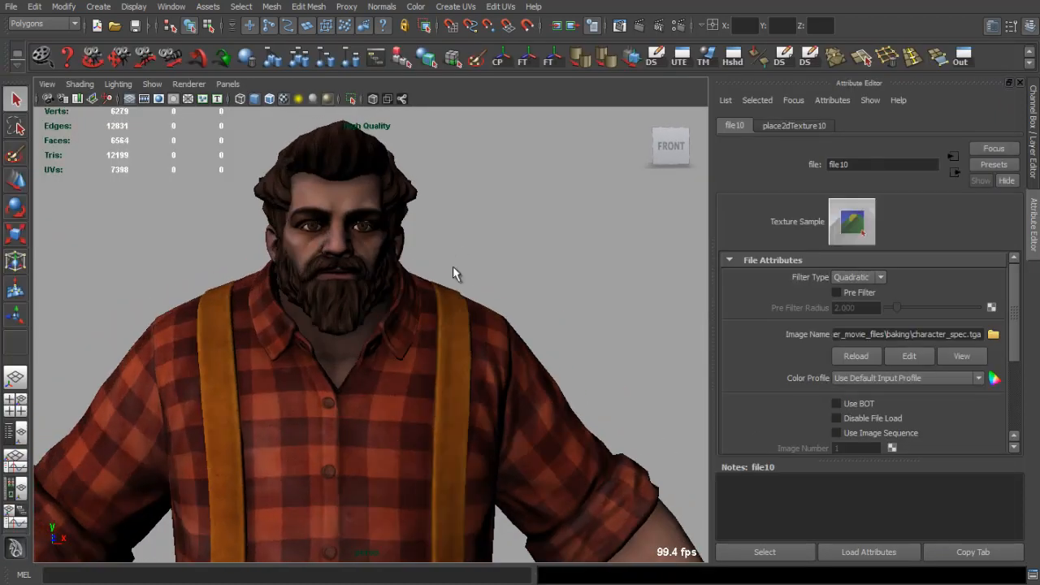
Connect a file texture to the Specular Color of character_mat_01 and load character_spec.tga as its image.
click(954, 171)
drag(896, 401, 905, 399)
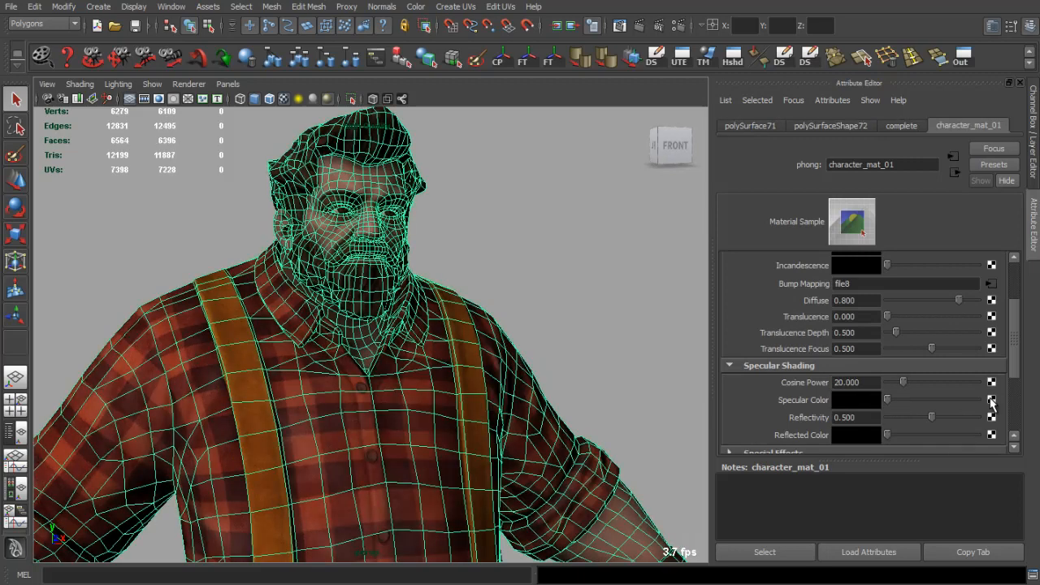
click(992, 401)
click(531, 257)
click(989, 332)
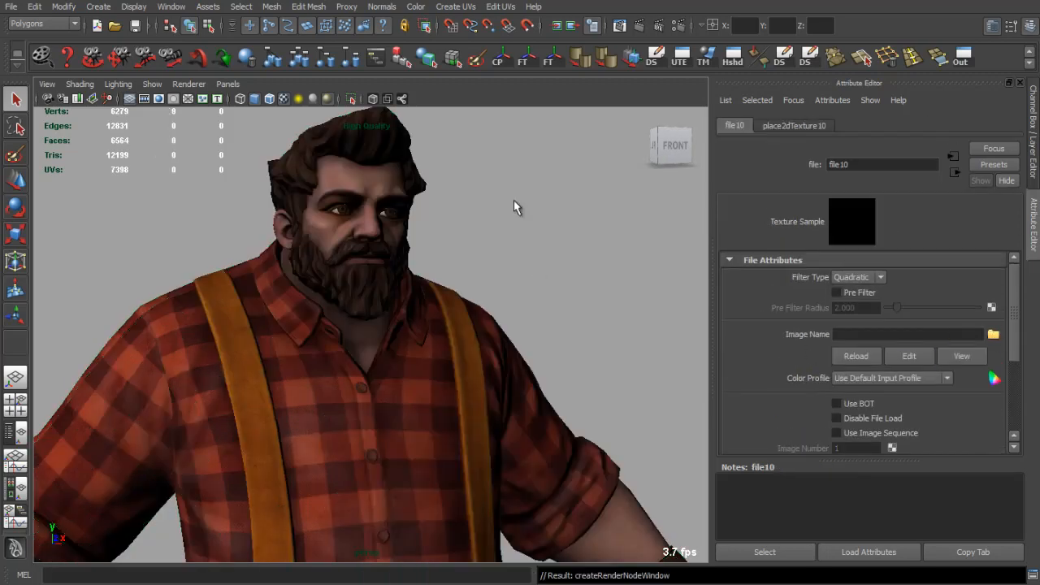
click(149, 239)
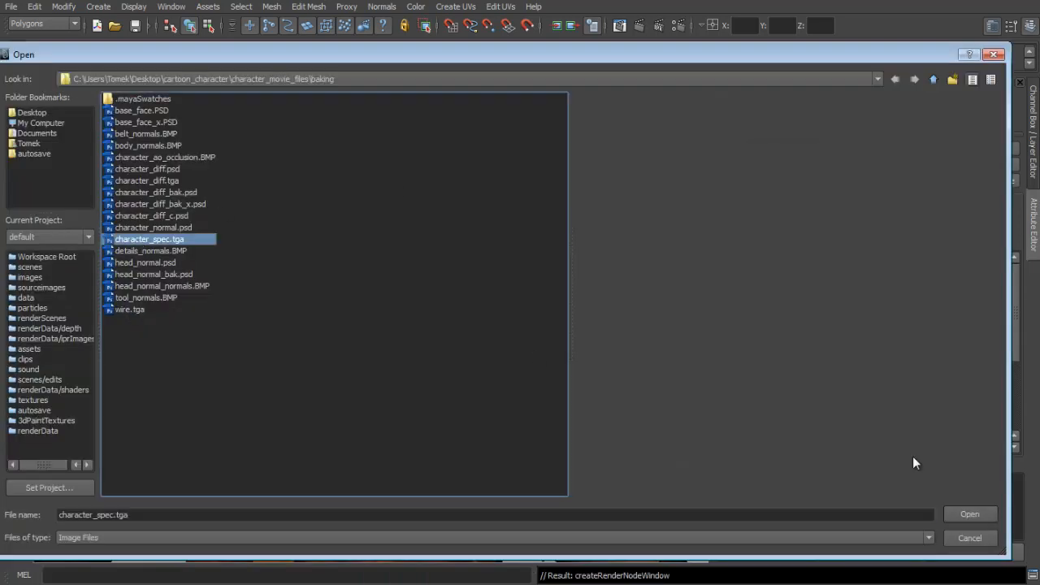
click(970, 514)
drag(370, 280, 404, 360)
Try a Cosine Power of about 29 on character_mat_01 and check the highlights on the face.
key(alt+Tab)
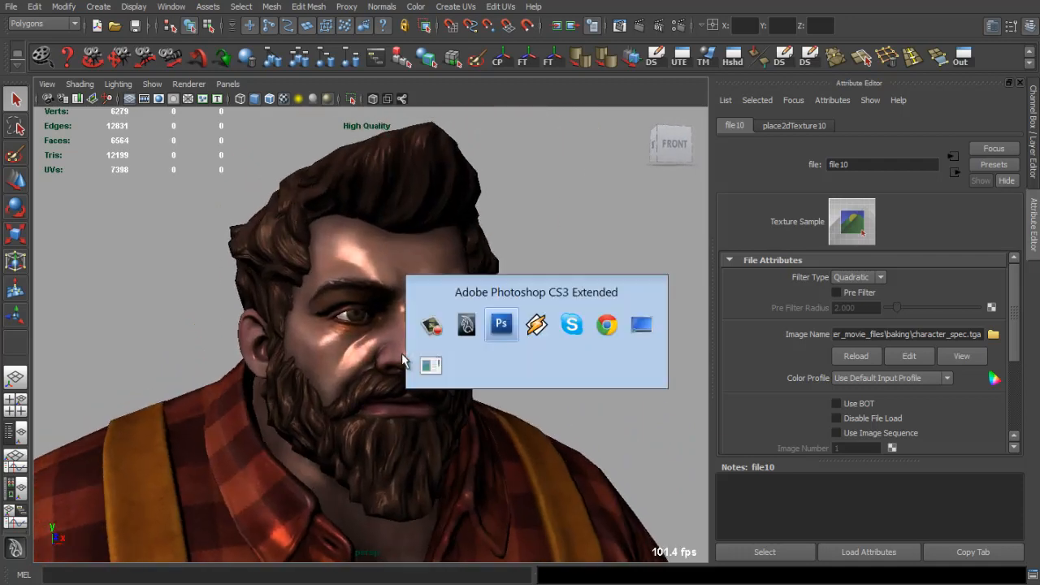
key(Escape)
click(954, 172)
drag(909, 382, 913, 385)
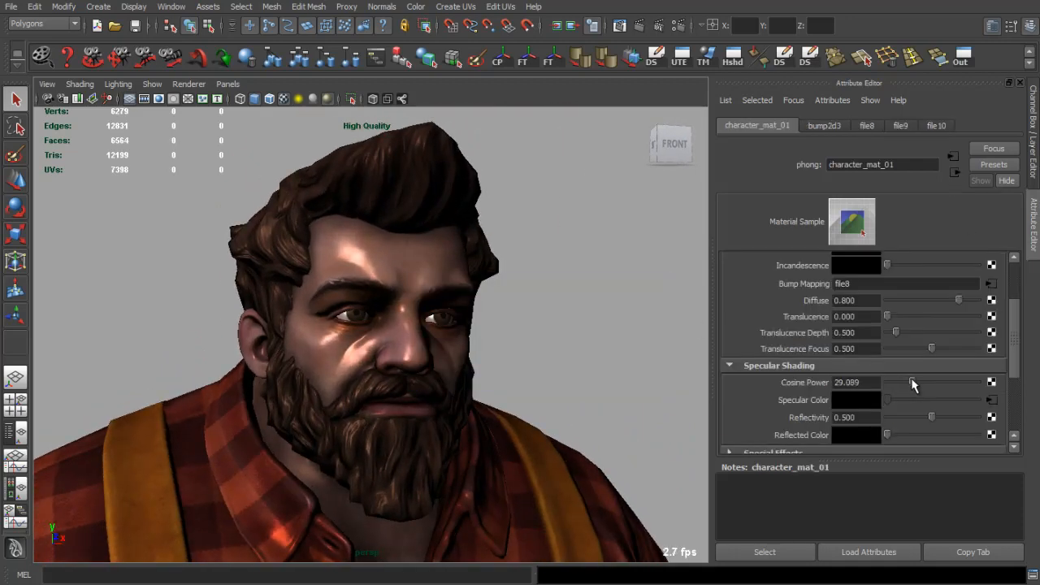
drag(422, 308, 541, 309)
Switch to Photoshop and load the eyeball outline of Layer 75 copy 2 in the eyes group as a selection.
key(alt+Tab)
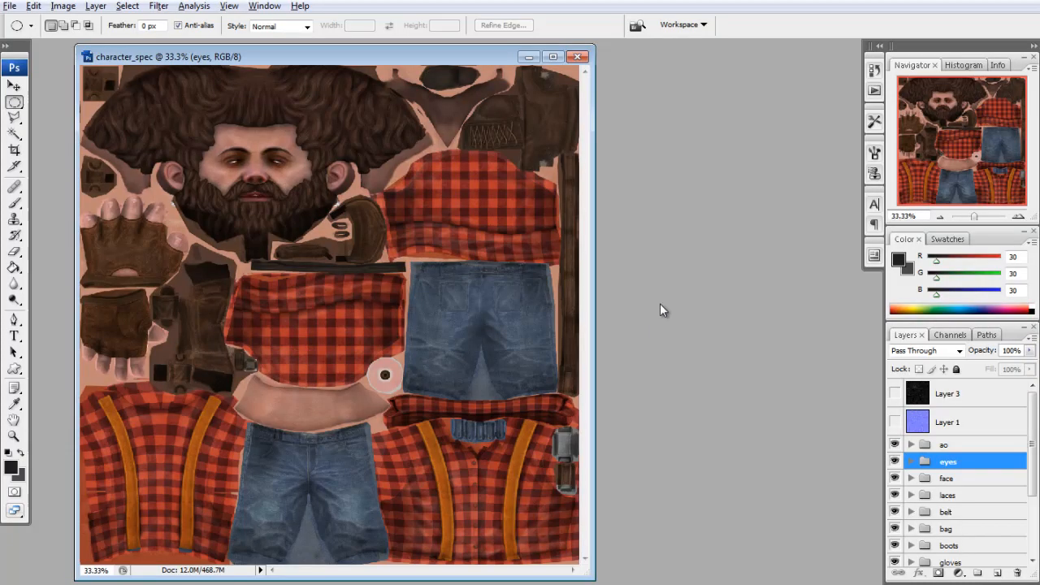
click(911, 461)
click(960, 488)
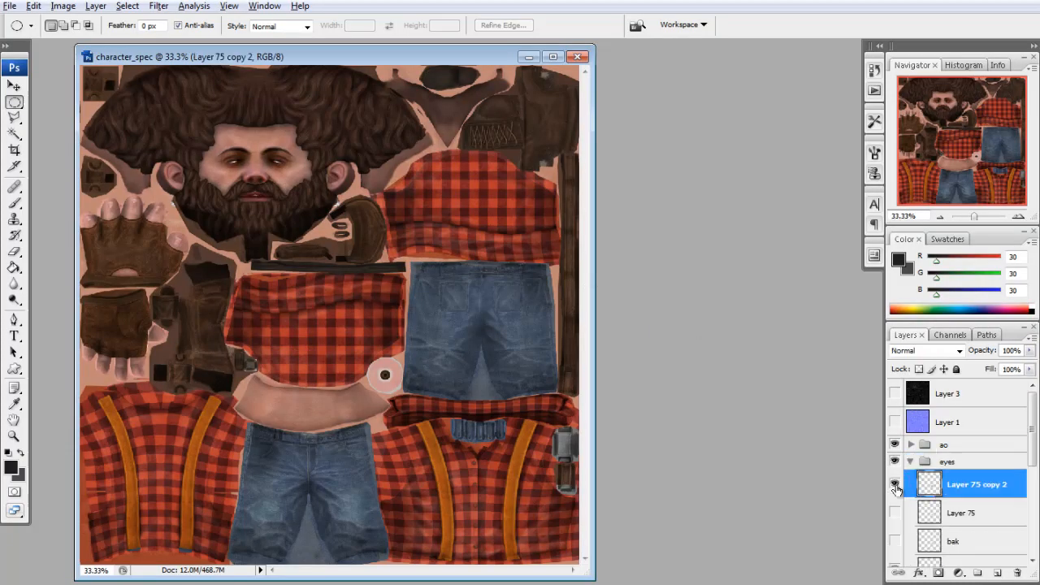
click(1018, 216)
click(1018, 216)
drag(975, 154, 973, 161)
click(1018, 217)
click(1018, 216)
ctrl+click(936, 489)
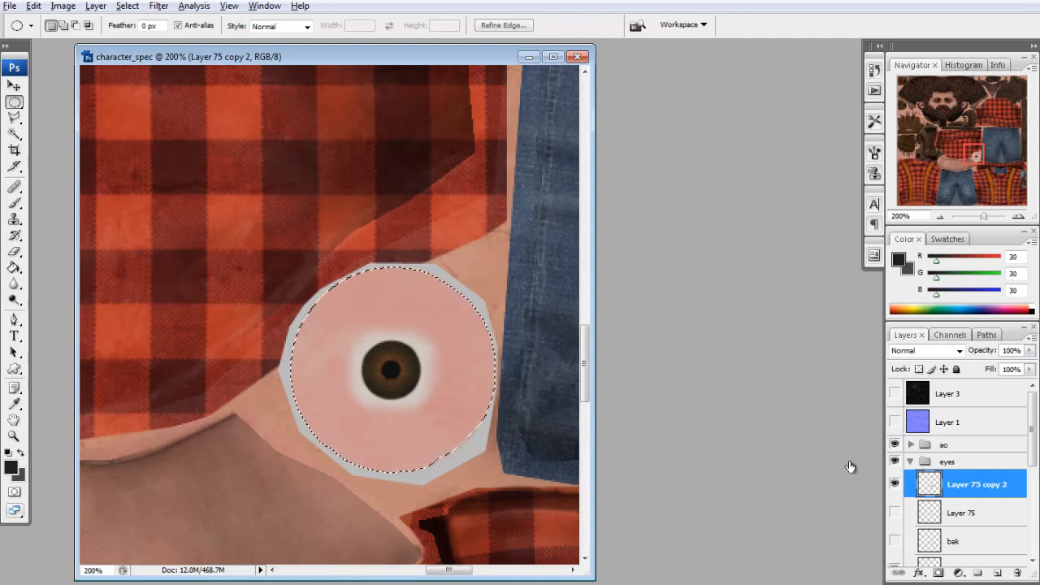
Fill the eyeball selection with light gray (RGB 208, 208, 208) on a new layer, and deselect.
click(15, 268)
click(21, 452)
click(10, 468)
drag(697, 273, 668, 268)
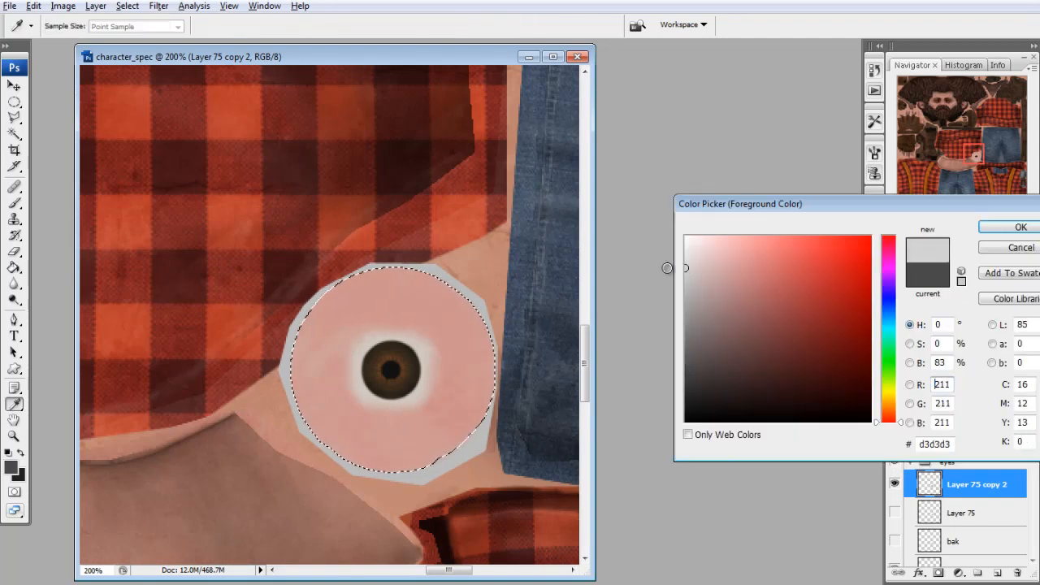
key(Return)
key(ctrl+shift+alt+n)
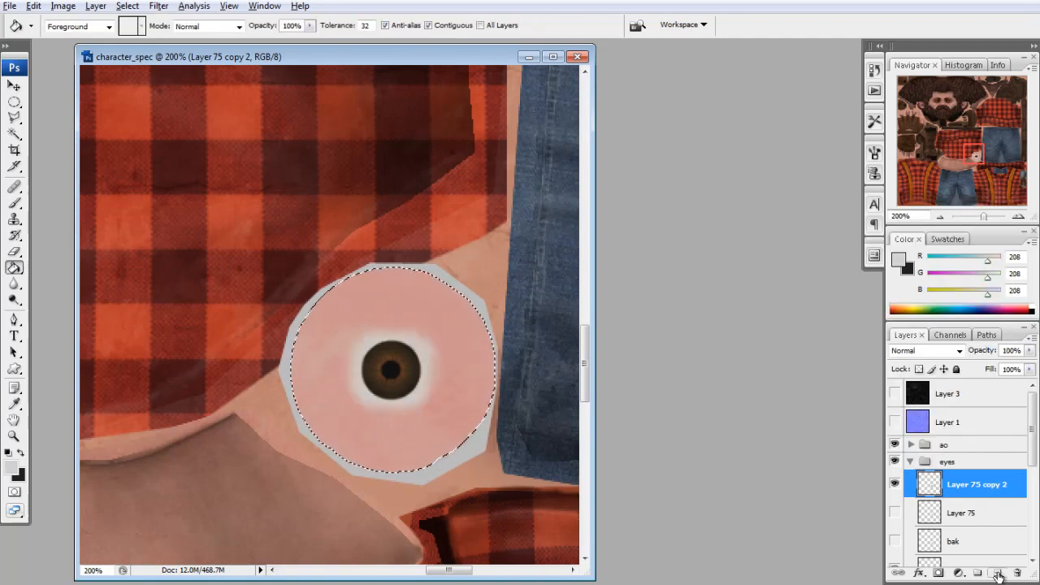
click(355, 322)
click(15, 102)
key(ctrl+d)
Save the layered texture as character_spec.psd in Photoshop format in the baking folder.
key(ctrl+shift+s)
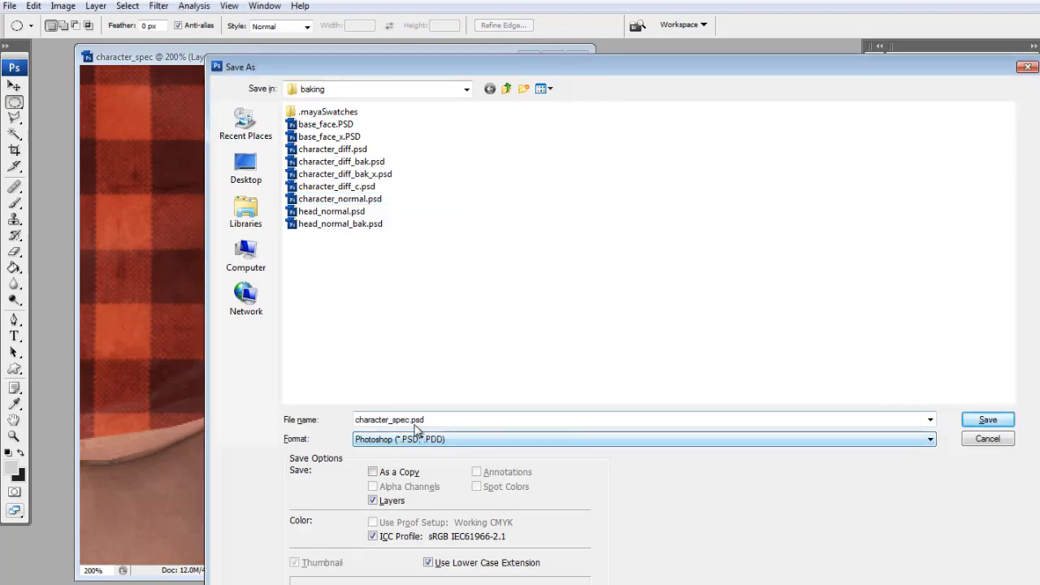
key(Return)
click(692, 203)
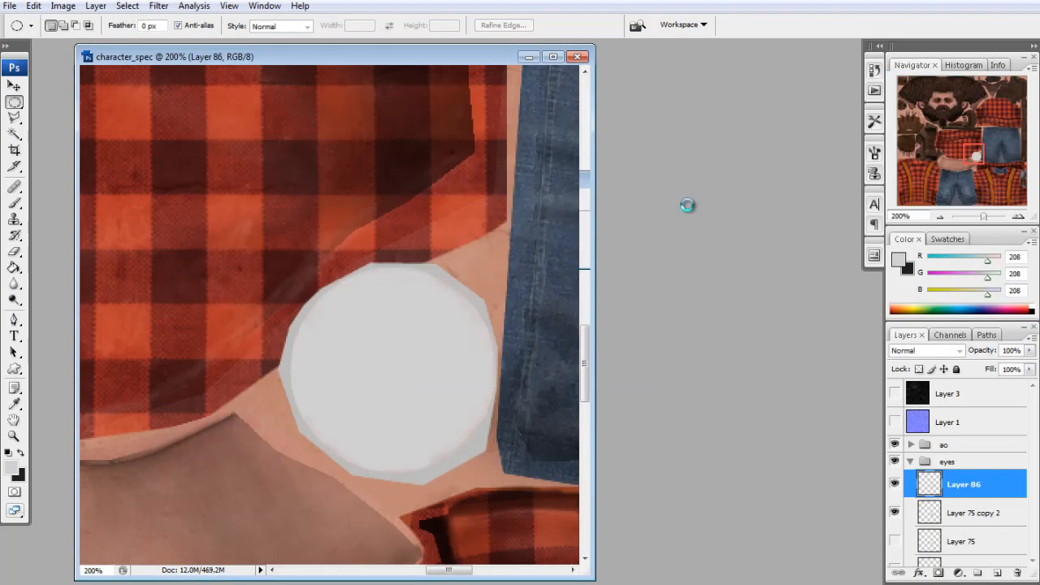
Switch to Maya and change the specular file texture's image to character_spec.psd.
key(alt+Tab)
click(992, 400)
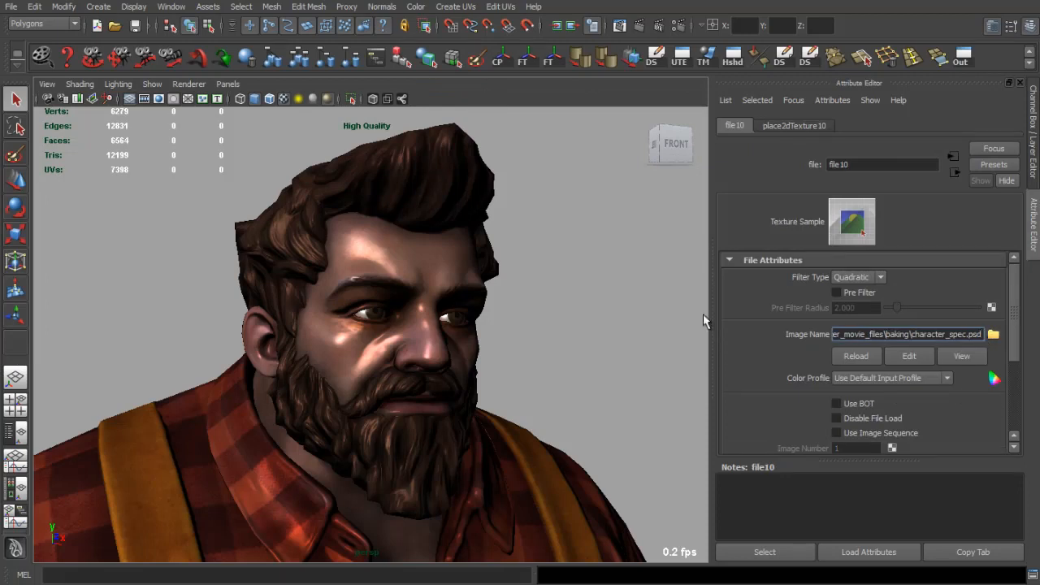
drag(534, 321, 483, 339)
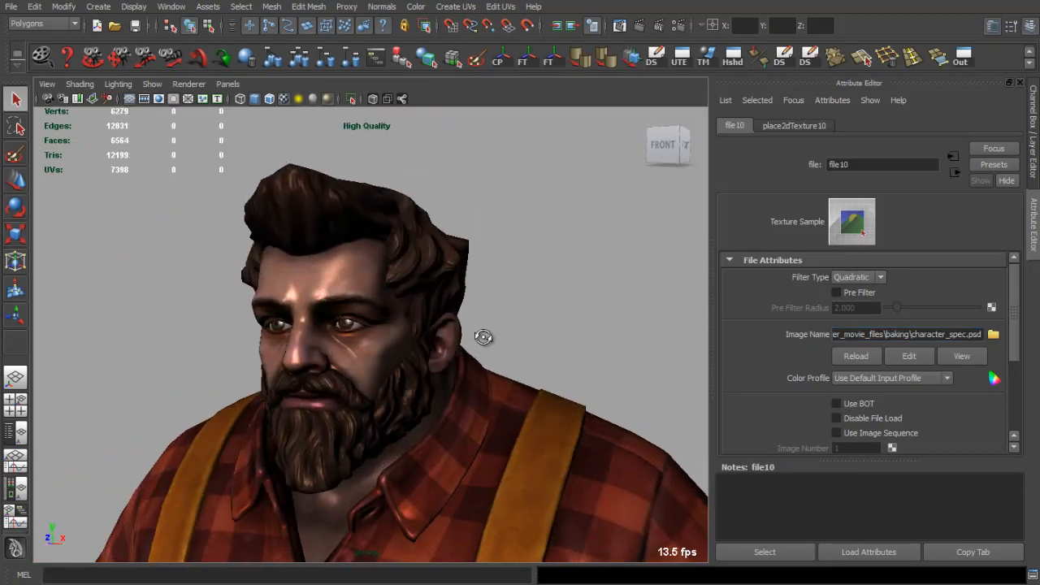
Set the Cosine Power of character_mat_01 to about 25.1 and inspect the highlights around the head.
click(955, 173)
drag(680, 325, 638, 303)
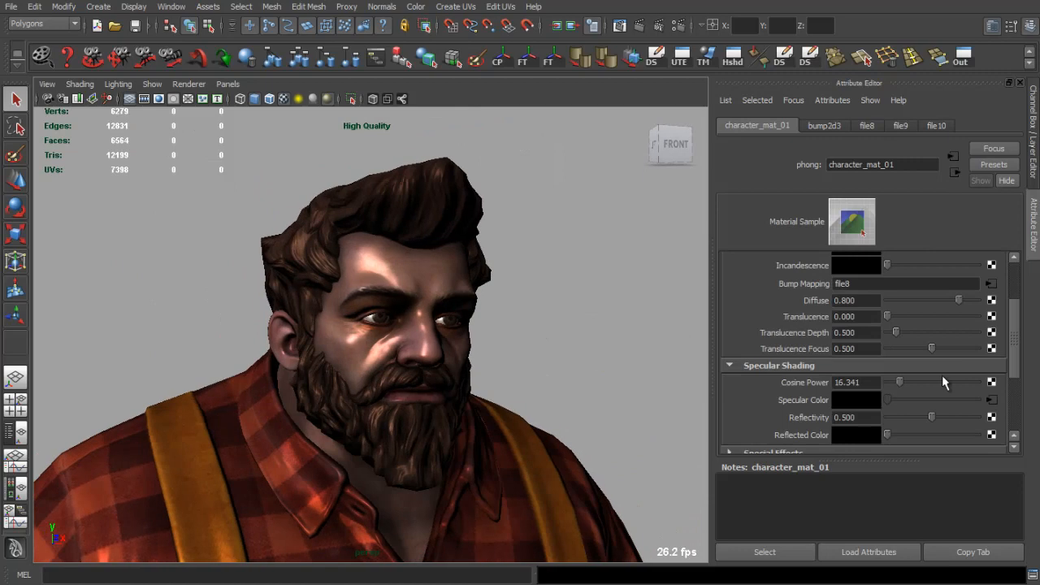
drag(898, 385, 909, 385)
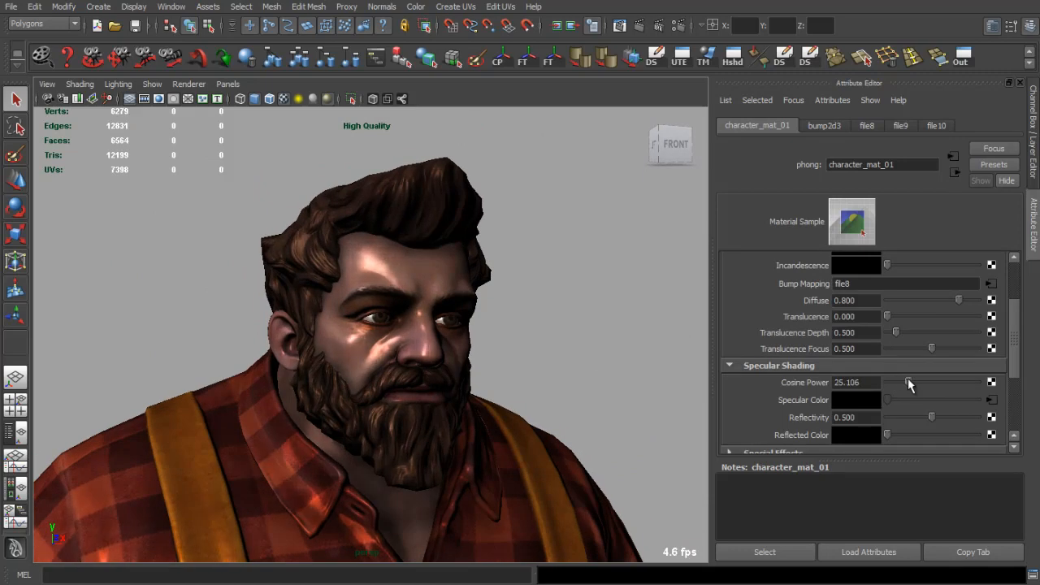
drag(625, 309, 488, 309)
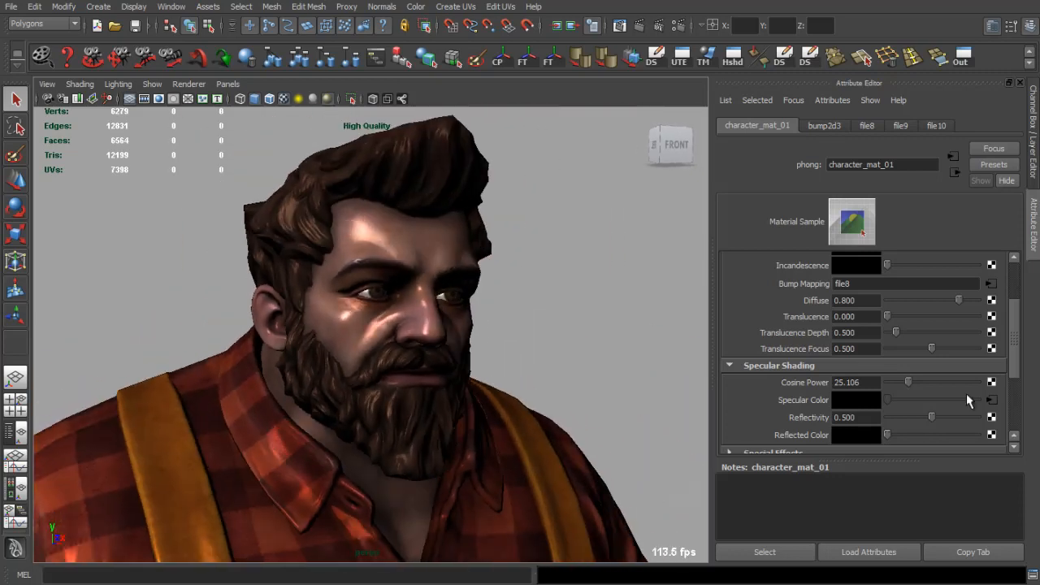
Switch to Photoshop, bring the face into view, collapse the eyes layer group and toggle layer visibility to find the face skin layer.
key(alt+Tab)
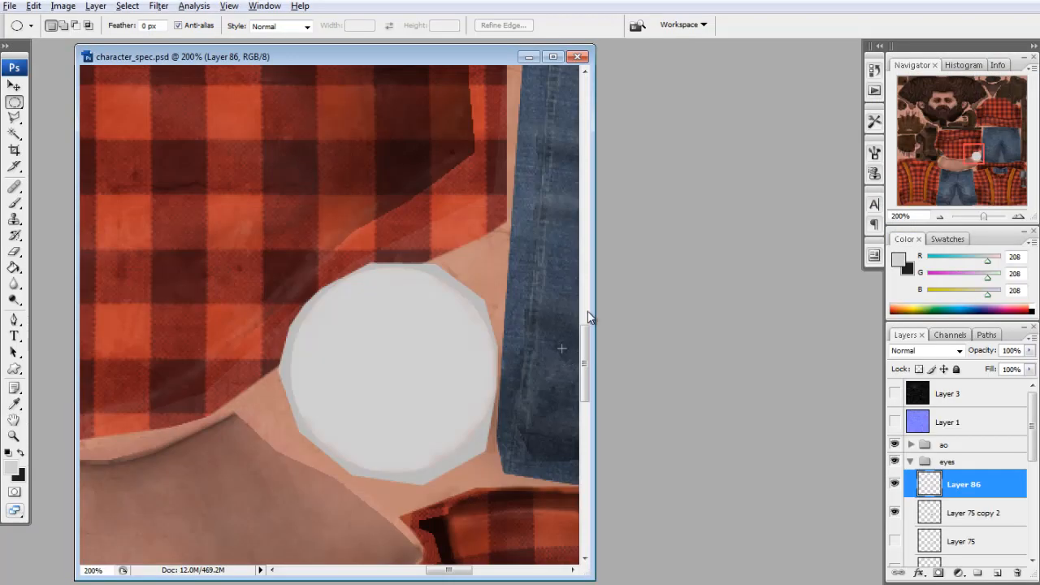
mouse_move(936, 113)
mouse_down()
mouse_move(949, 108)
mouse_move(939, 104)
mouse_up()
click(939, 217)
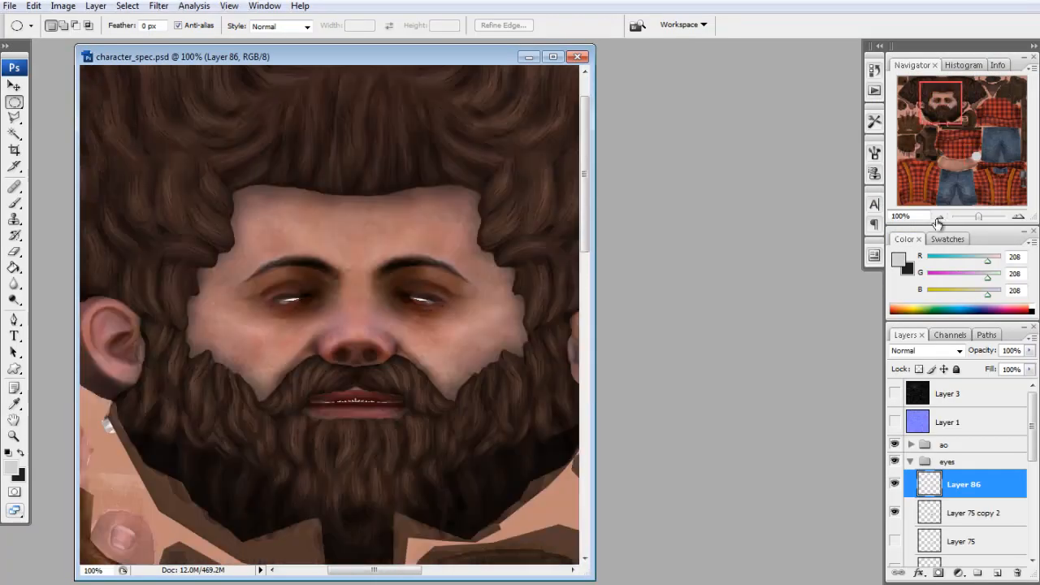
click(922, 461)
scroll(947, 490, down, 3)
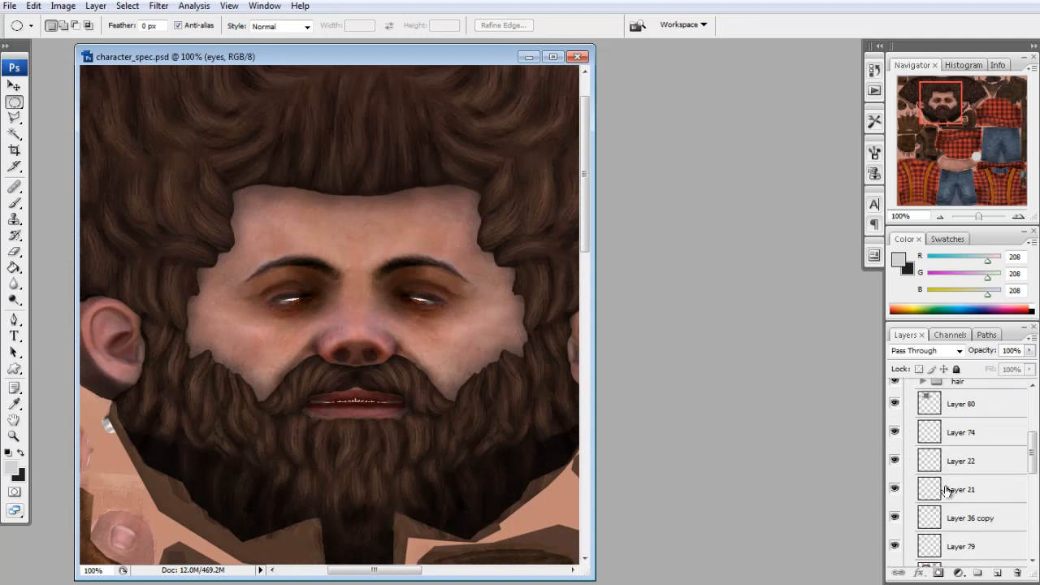
click(895, 489)
click(895, 489)
click(894, 489)
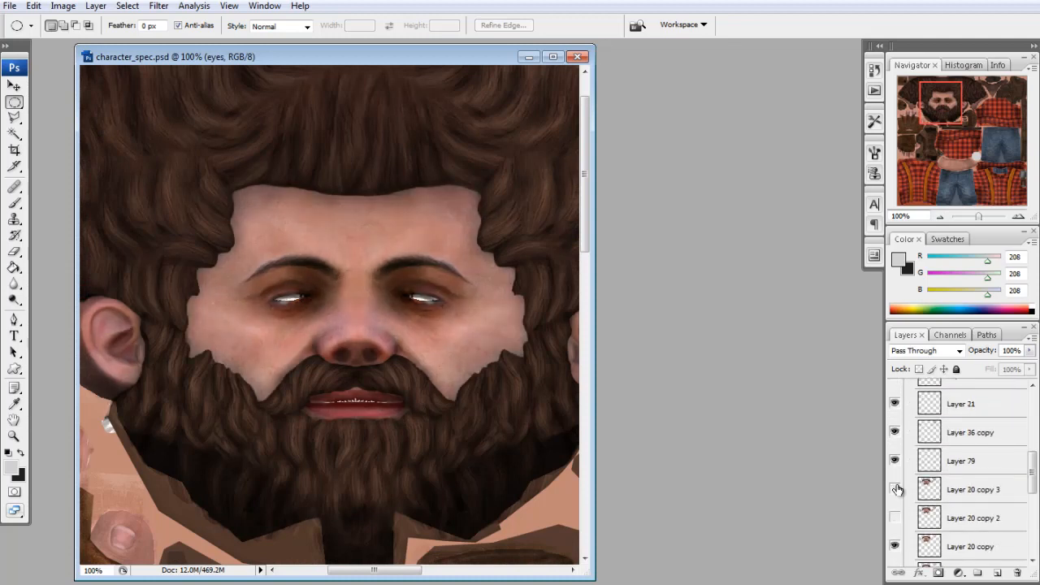
click(895, 489)
Enlarge the document view around the head, recheck the face skin layer's visibility and select Layer 20 copy 3.
click(940, 217)
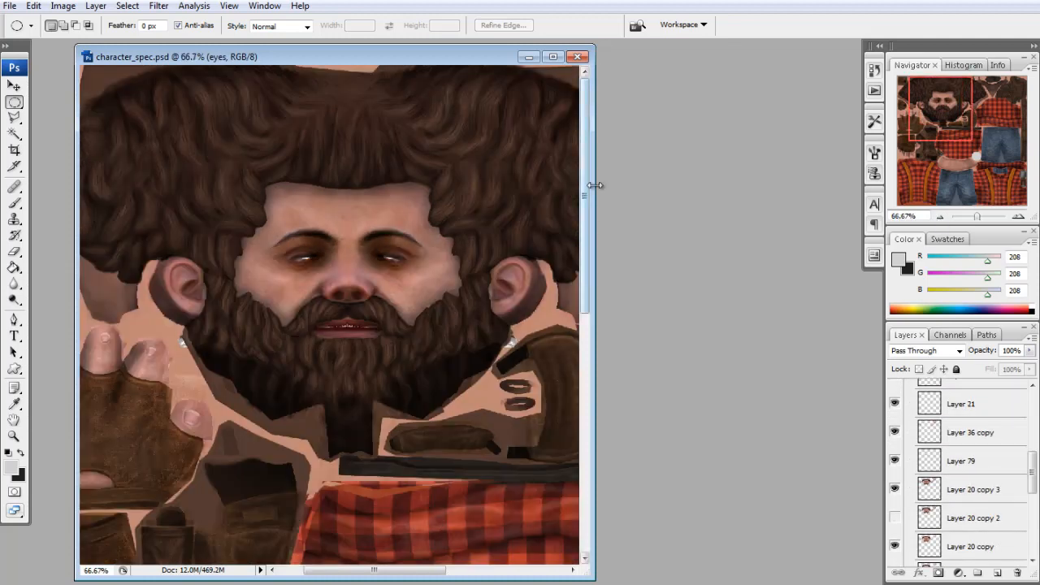
drag(595, 185, 819, 185)
click(776, 57)
drag(927, 117, 910, 115)
click(895, 490)
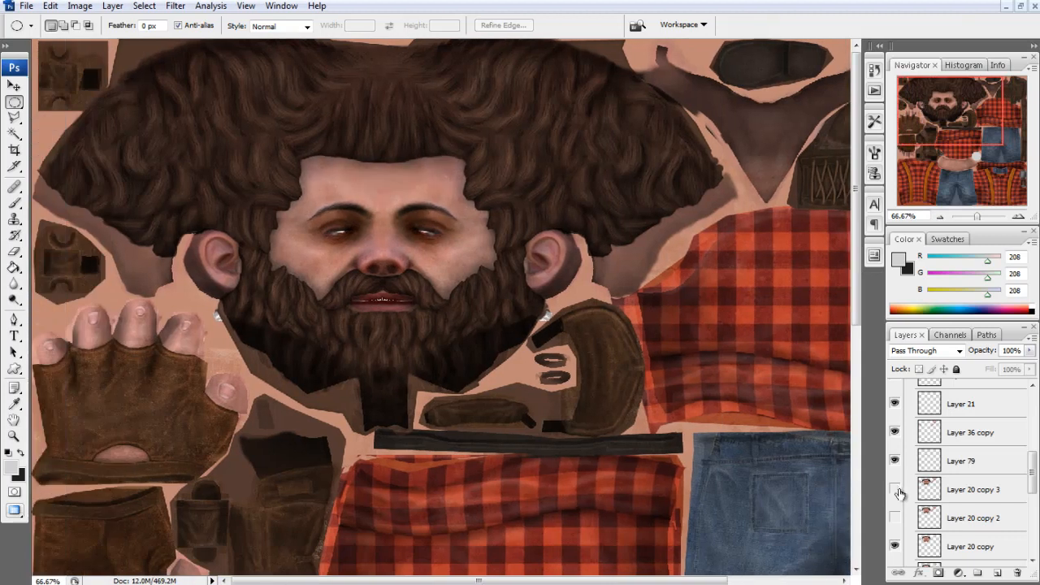
click(895, 489)
click(920, 491)
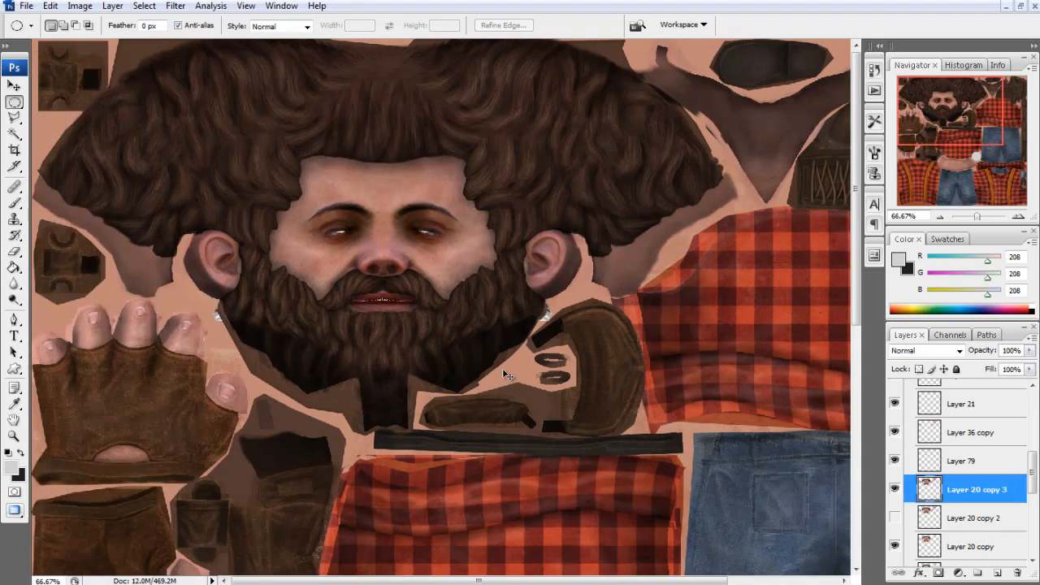
Adjust the Hue/Saturation of the face skin layer to hue +180, saturation -79 and lightness -3.
key(ctrl+l)
click(739, 296)
key(ctrl+u)
drag(923, 464, 998, 463)
drag(918, 536, 916, 537)
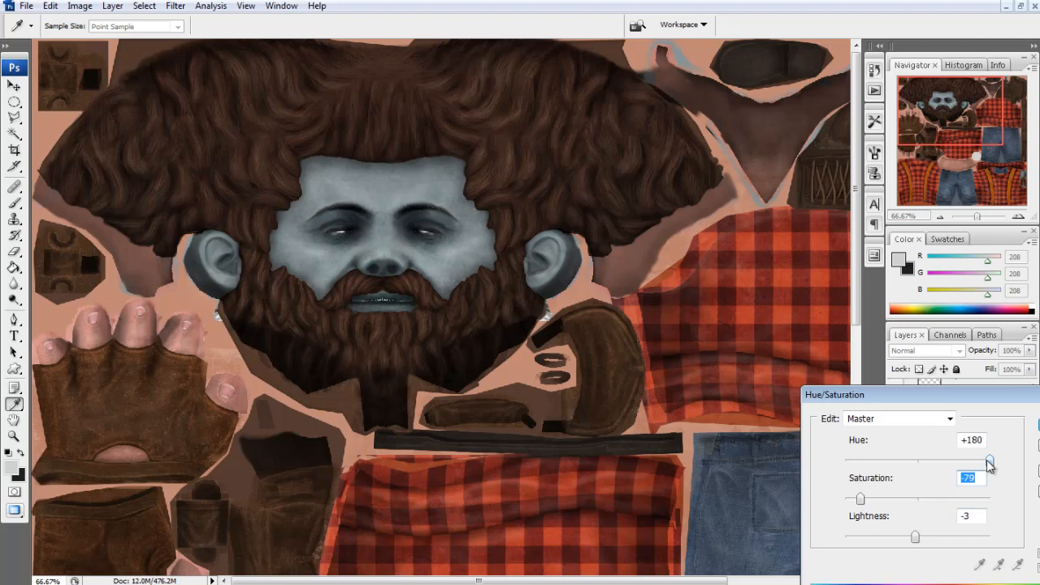
click(1037, 423)
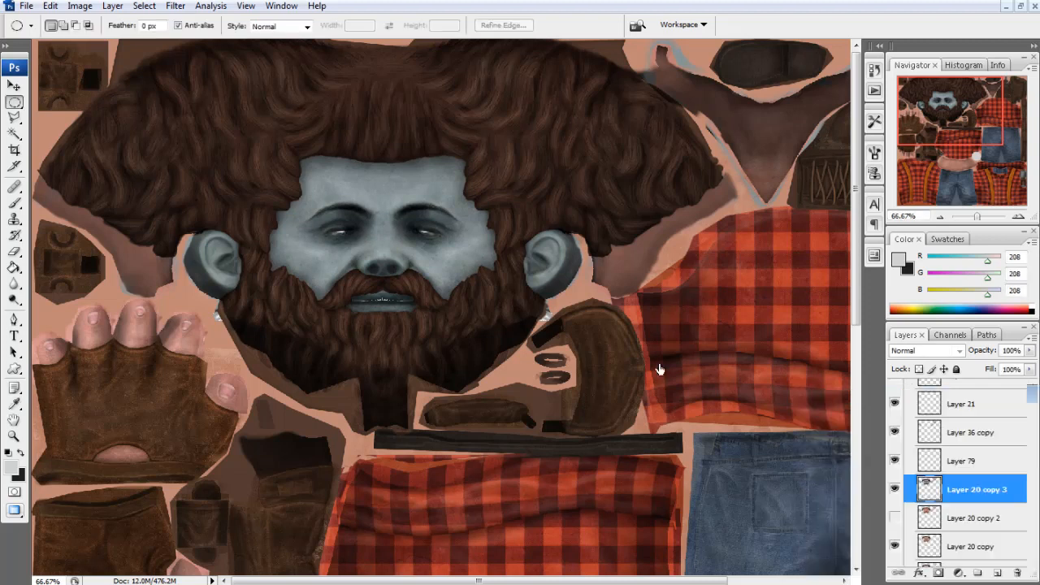
Switch to Maya, open the material's specular file texture and inspect the highlights on the face.
key(alt+Tab)
click(990, 382)
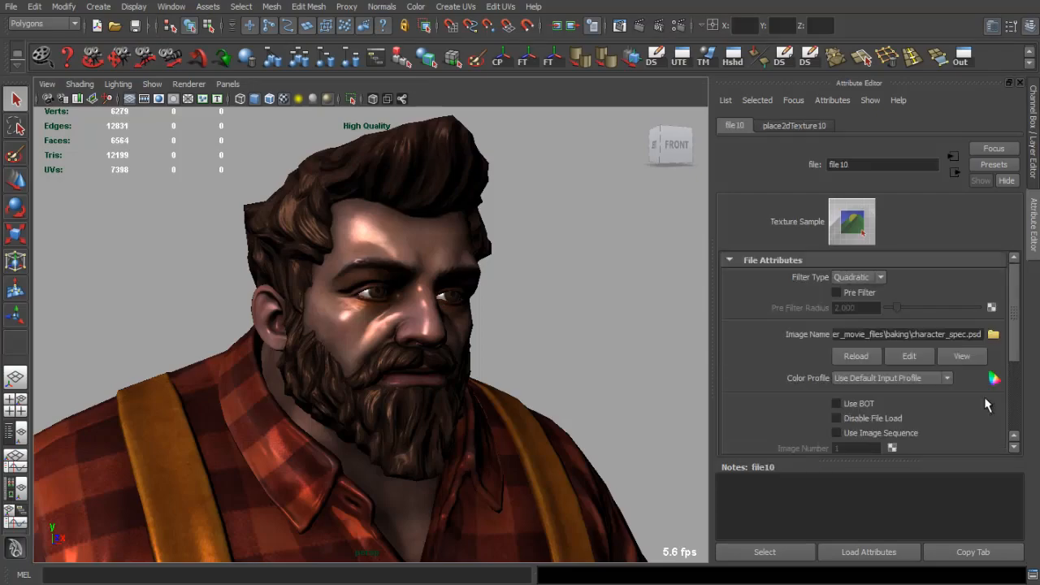
drag(607, 320, 472, 302)
In Photoshop, darken the face skin layer using Levels inputs 95, 0.69, 254 and output white 192, and shift its hue by +17.
key(alt+Tab)
key(ctrl+l)
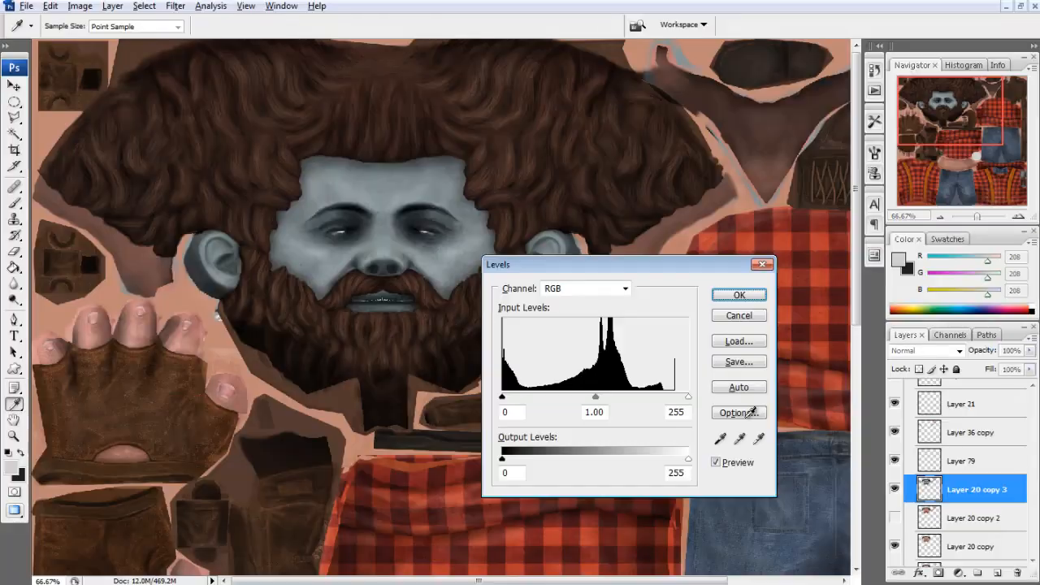
drag(502, 398, 686, 399)
drag(689, 459, 652, 462)
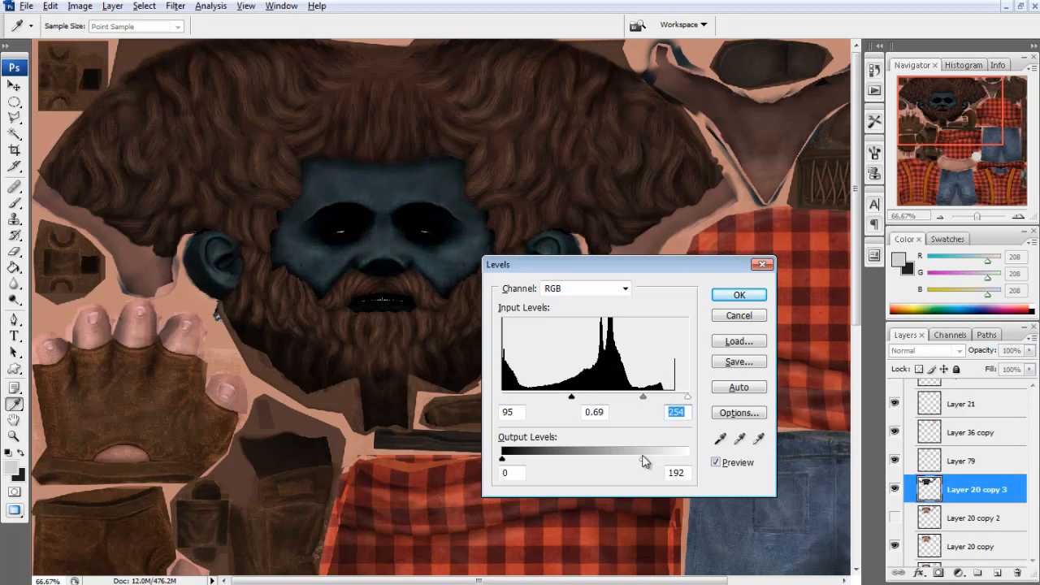
click(739, 295)
key(ctrl+u)
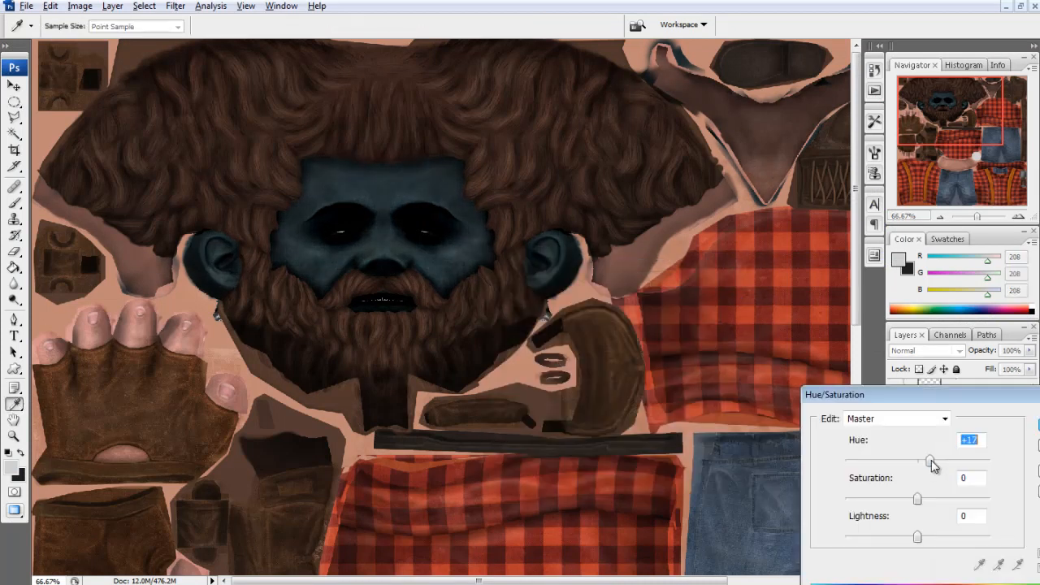
key(Return)
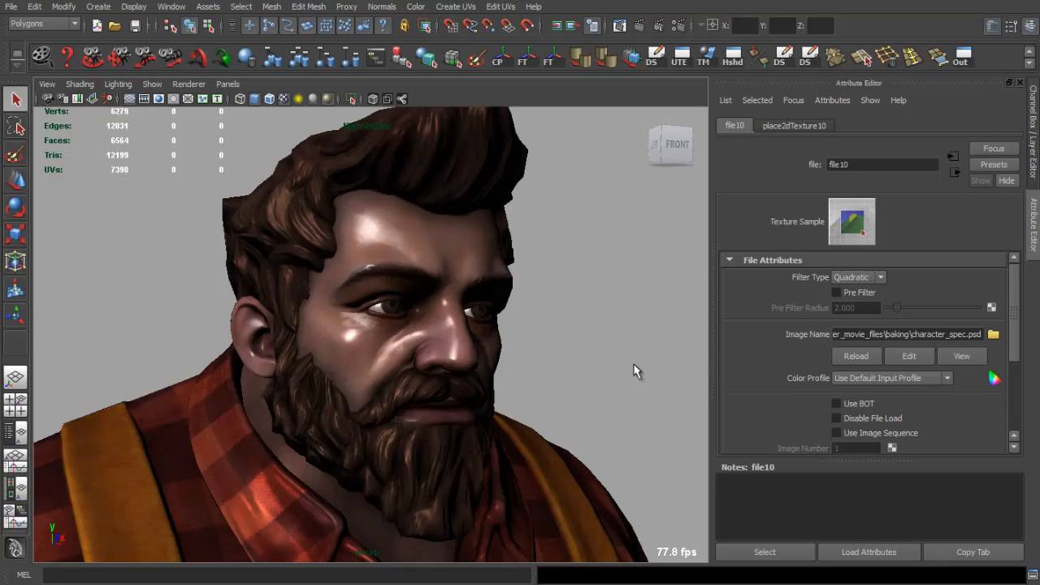
In Maya, inspect the face highlights from the side and front with the reloaded specular texture.
mouse_move(543, 344)
mouse_down()
mouse_move(465, 333)
mouse_move(553, 346)
mouse_up()
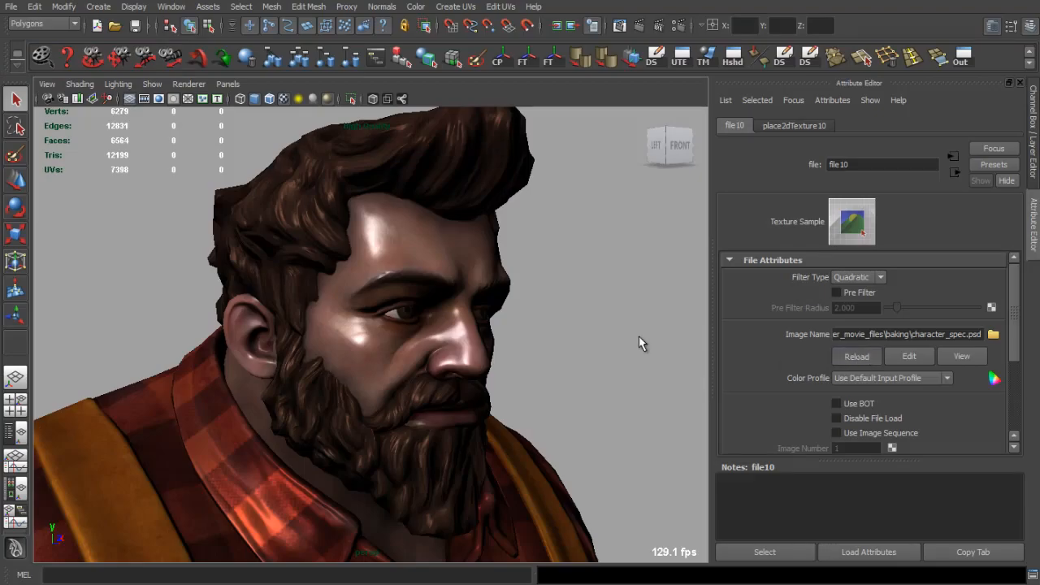
drag(641, 344, 495, 333)
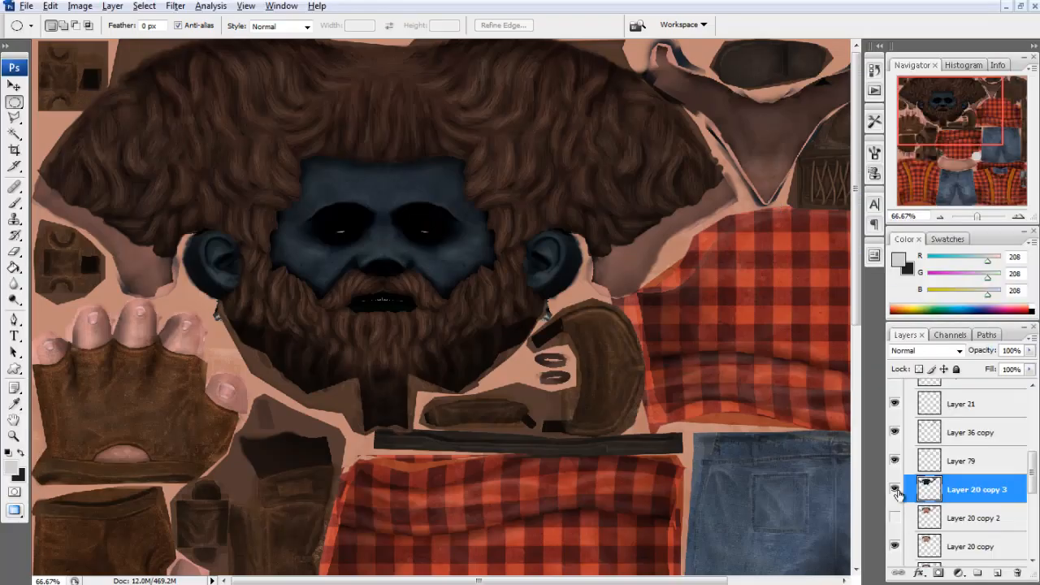
In Photoshop, toggle layer visibility to find the neck skin layer, and select Layer 36 copy.
click(896, 490)
click(896, 490)
scroll(896, 492, up, 2)
click(896, 489)
click(896, 489)
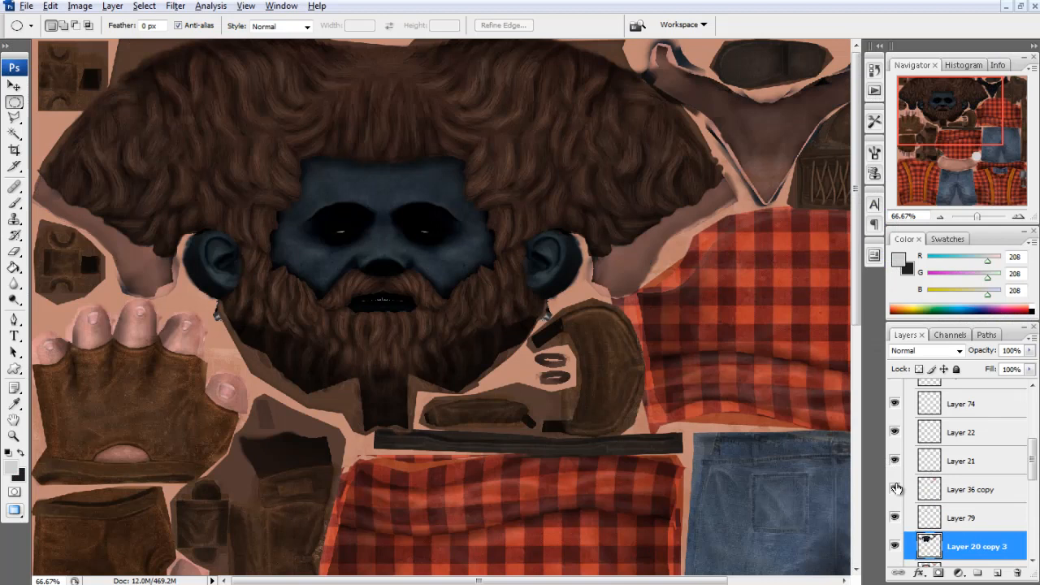
click(895, 488)
click(896, 488)
click(935, 489)
Darken the neck skin layer using Levels inputs 72, 0.71 and 231 with output white 183.
key(ctrl+l)
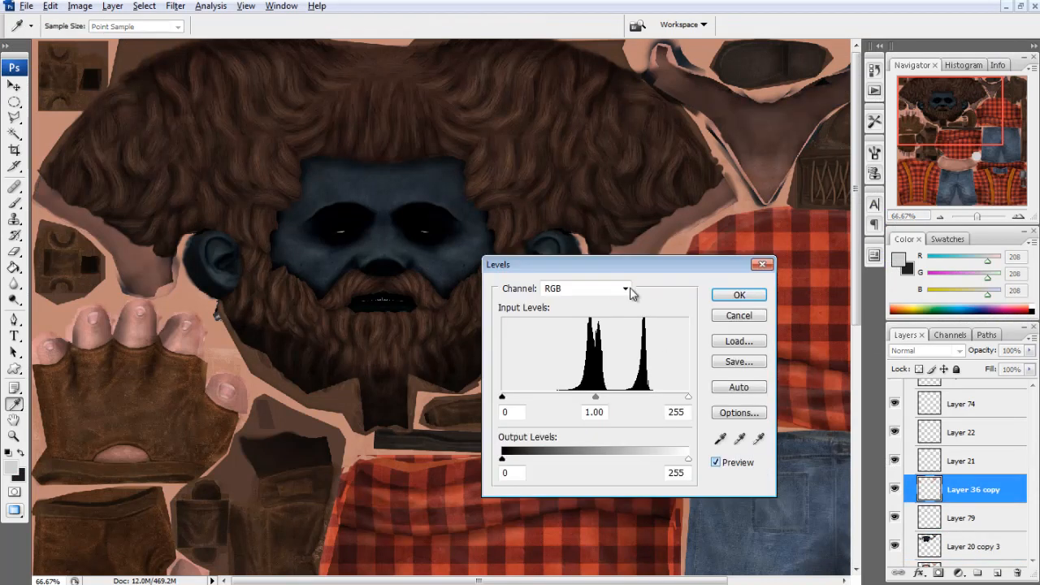
drag(569, 266, 488, 341)
drag(415, 465, 460, 471)
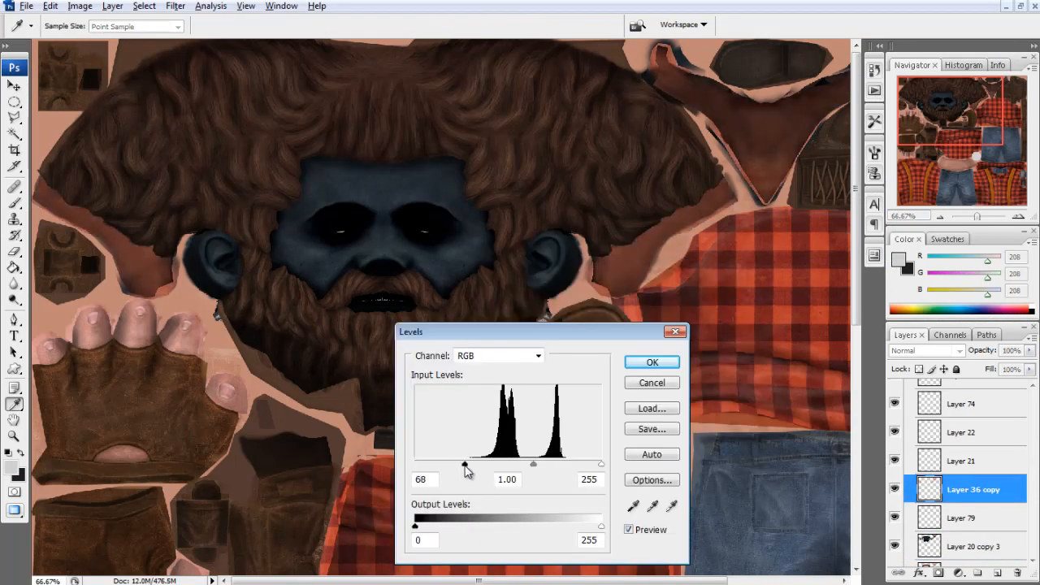
drag(601, 466, 585, 470)
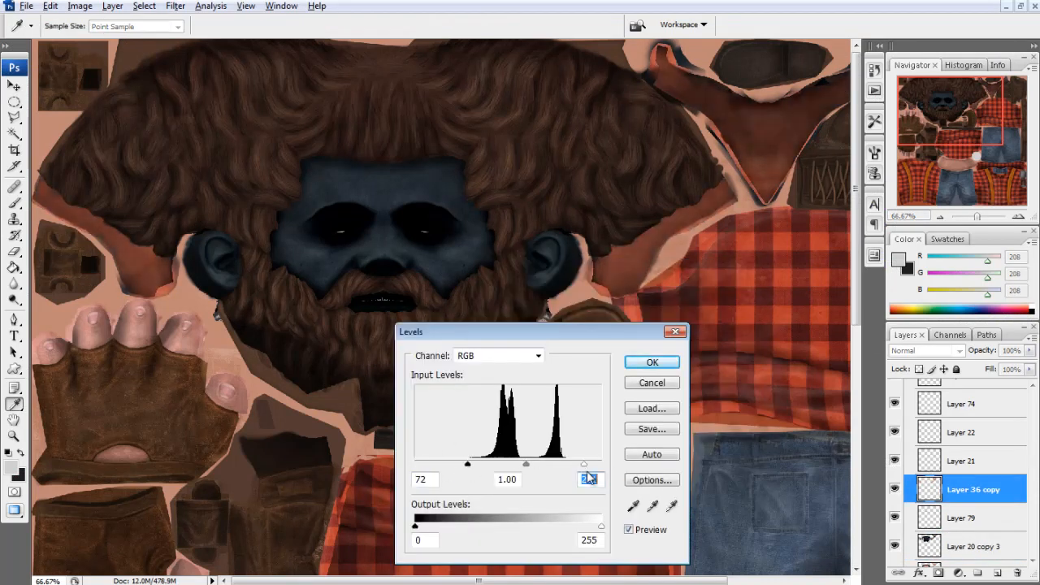
drag(602, 526, 551, 527)
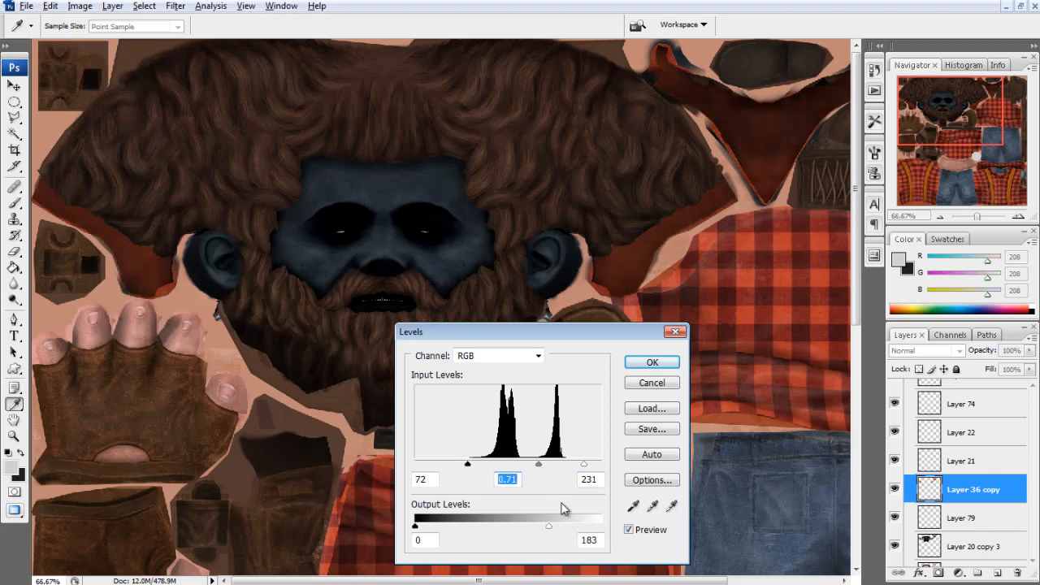
click(651, 363)
Adjust the neck skin layer to hue +180, saturation -43 and lightness -24, and shift its hue by a further +17.
key(ctrl+u)
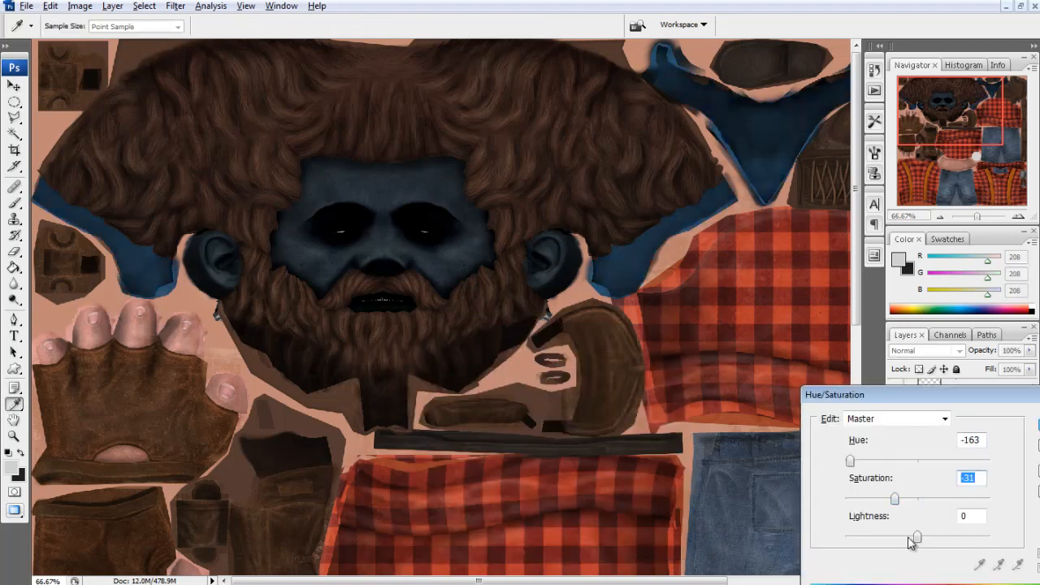
drag(916, 538, 900, 538)
drag(851, 460, 864, 463)
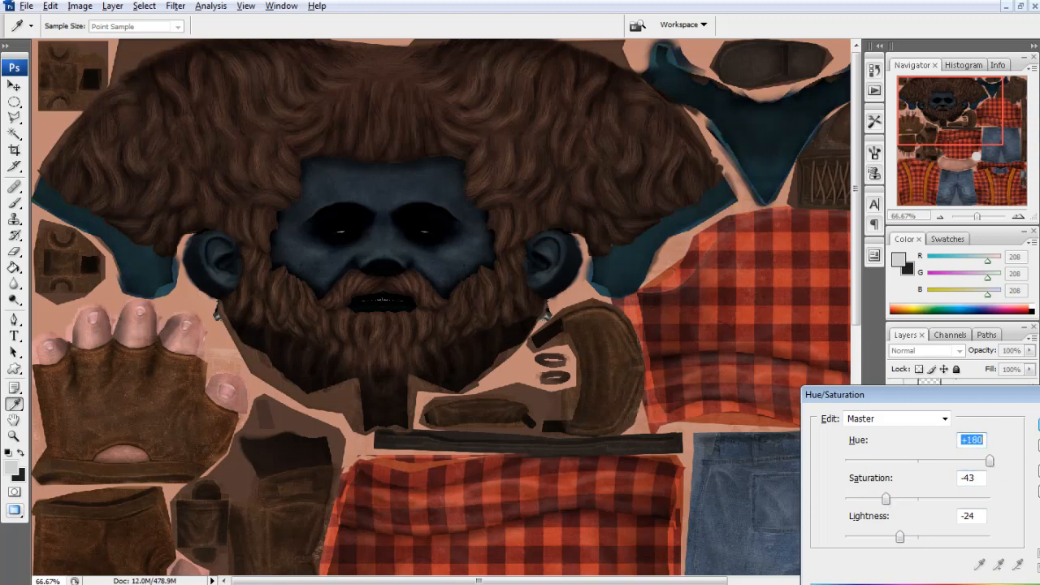
key(Escape)
key(ctrl+u)
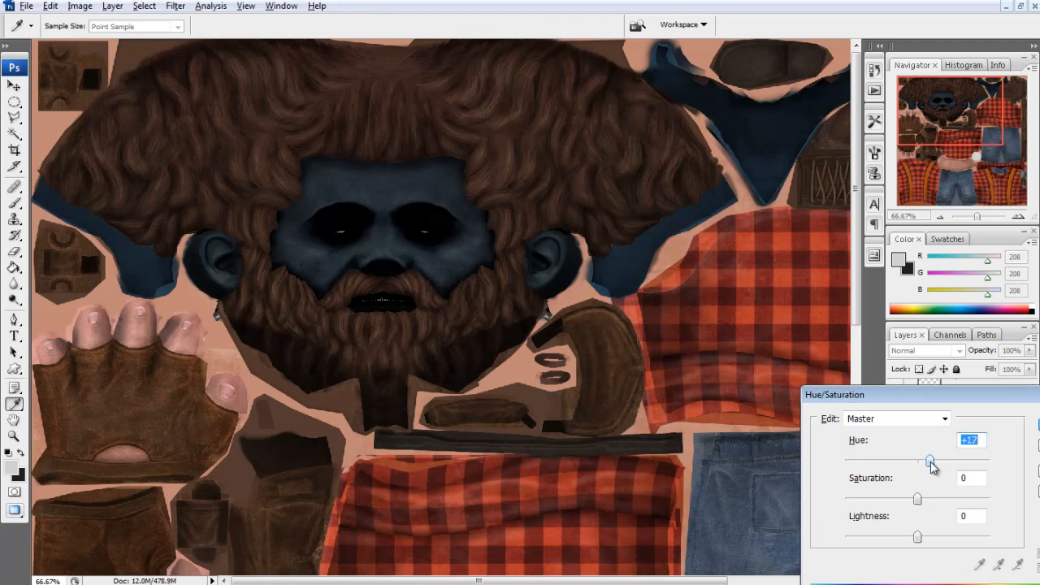
click(1038, 423)
Switch to Maya, reload the character_spec.psd texture and inspect the skin highlights around the head and neck.
key(alt+Tab)
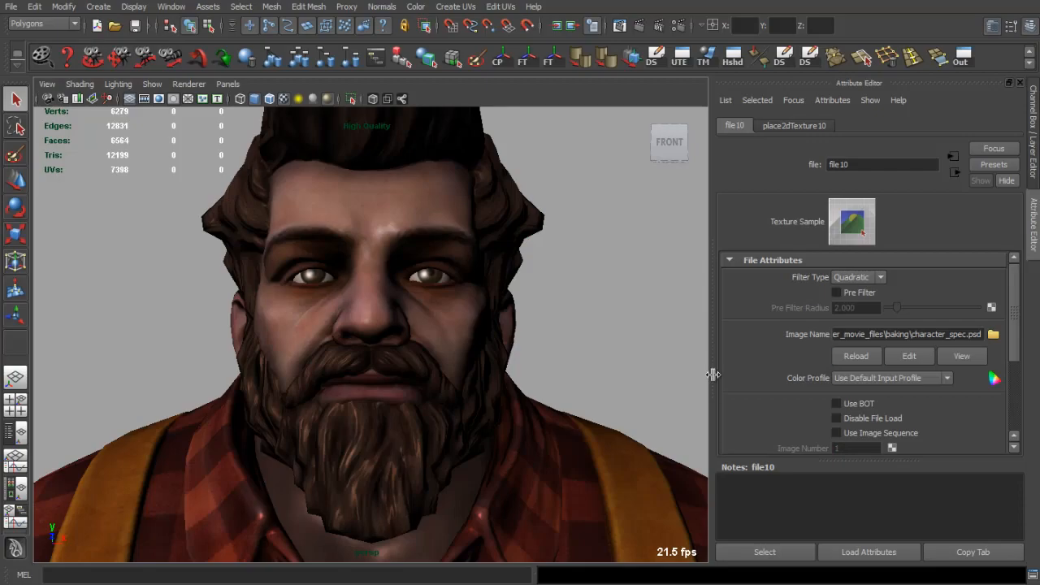
click(868, 362)
scroll(548, 356, down, 4)
drag(548, 356, 506, 378)
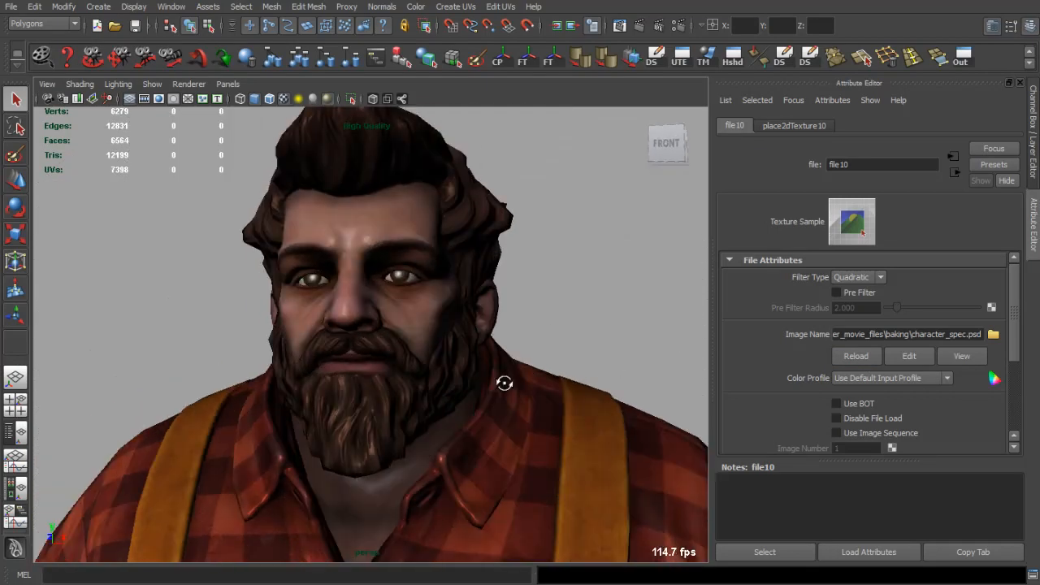
In Photoshop, deepen Layer 36 copy using Levels inputs 42, 1.00 and 219, and reduce its saturation by 44.
key(alt+Tab)
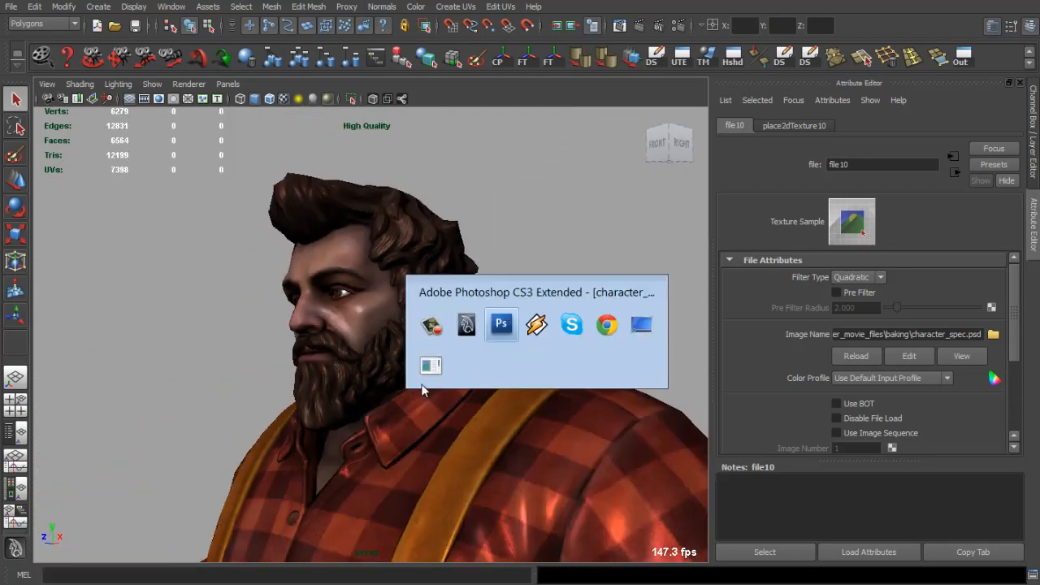
click(929, 543)
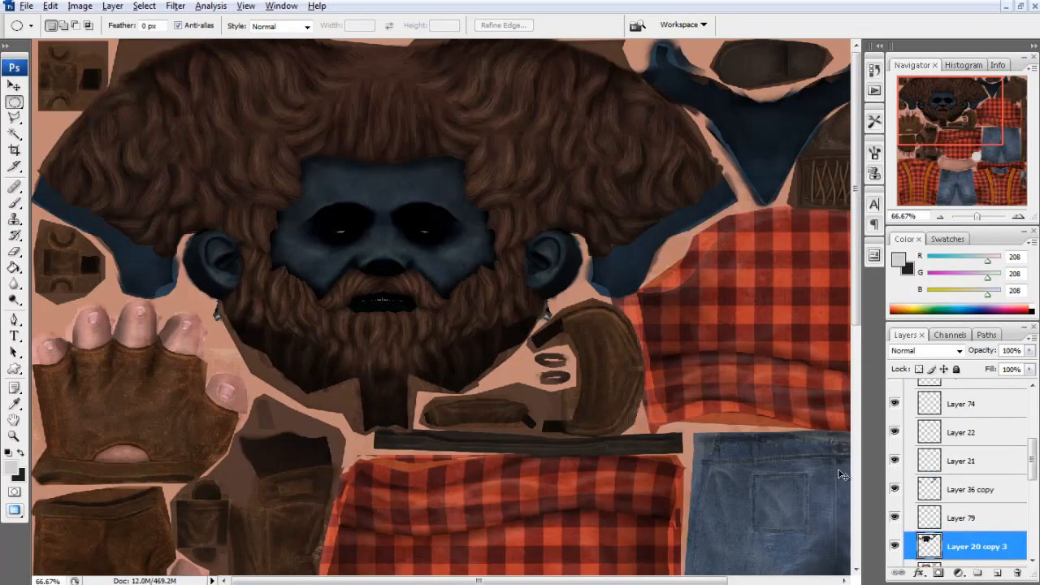
click(936, 490)
click(895, 488)
key(ctrl+l)
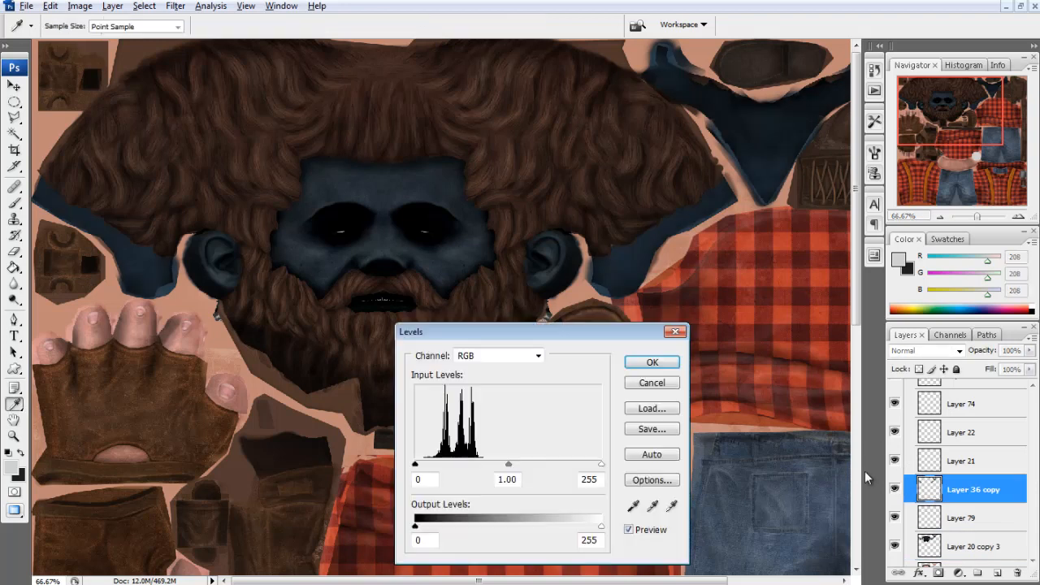
drag(414, 463, 446, 464)
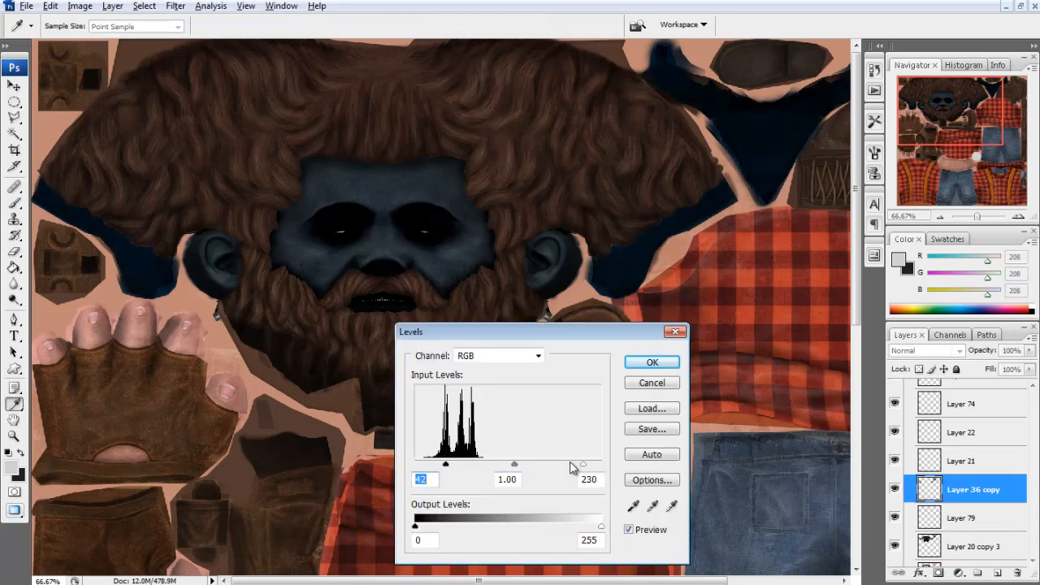
drag(571, 467, 510, 466)
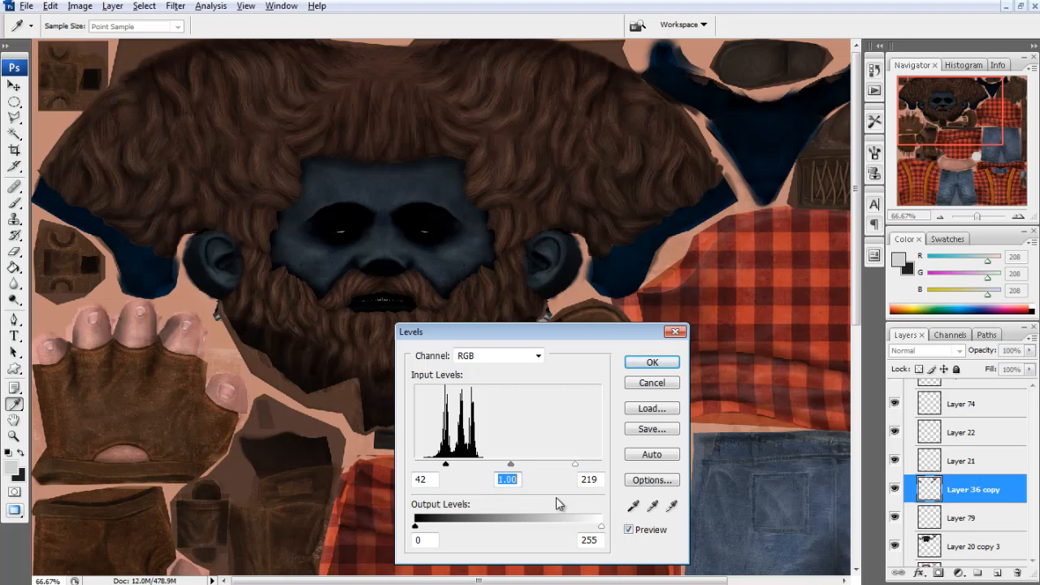
click(652, 362)
key(ctrl+u)
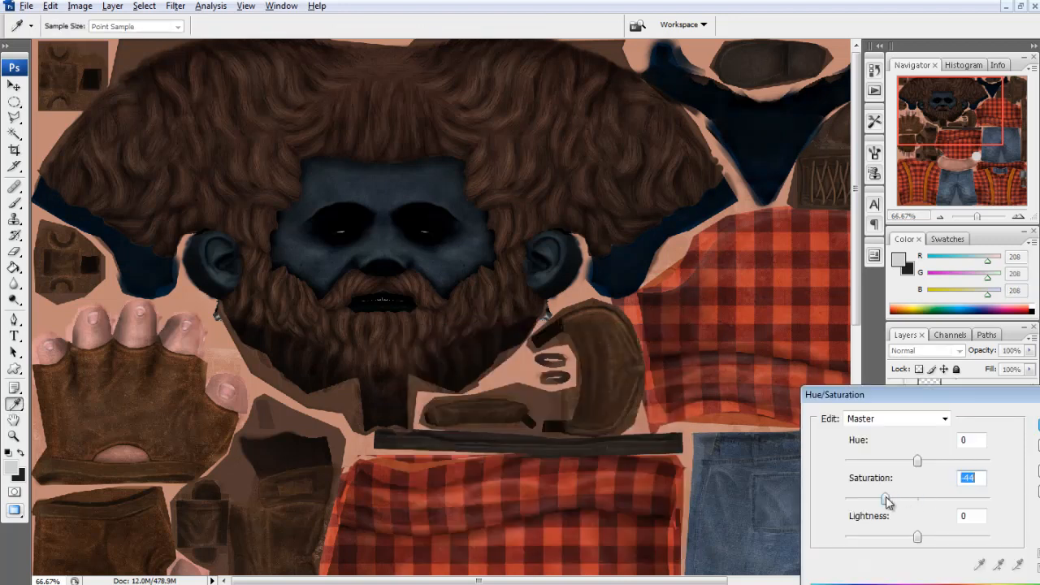
key(Return)
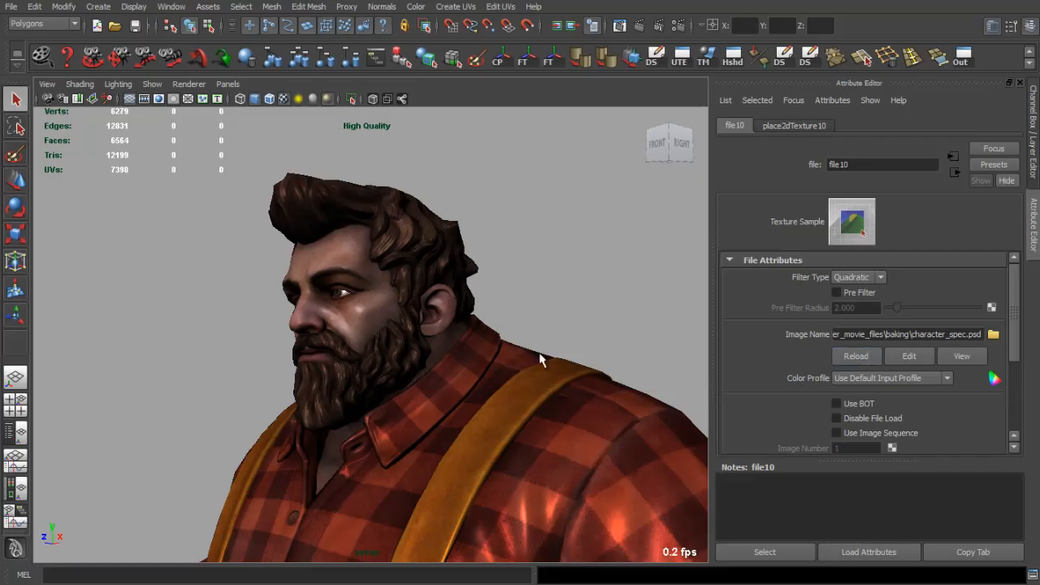
In Maya, examine the updated specular highlights on the head and neck from another angle and distance.
drag(516, 340, 465, 314)
scroll(533, 350, up, 6)
scroll(514, 317, down, 6)
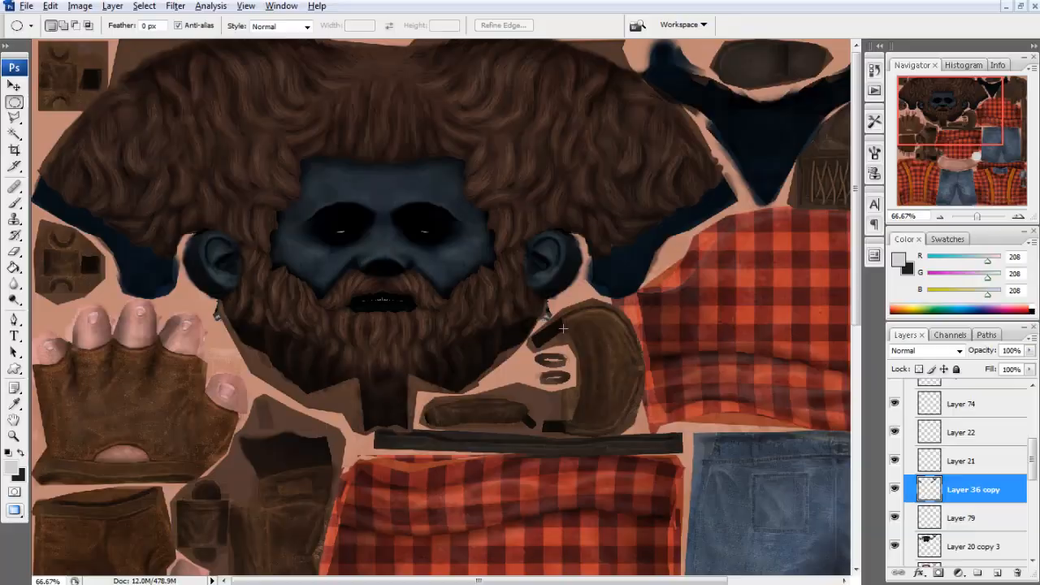
Reduce the saturation of Layer 36 copy, and reload the character_spec.psd texture in Maya.
key(ctrl+u)
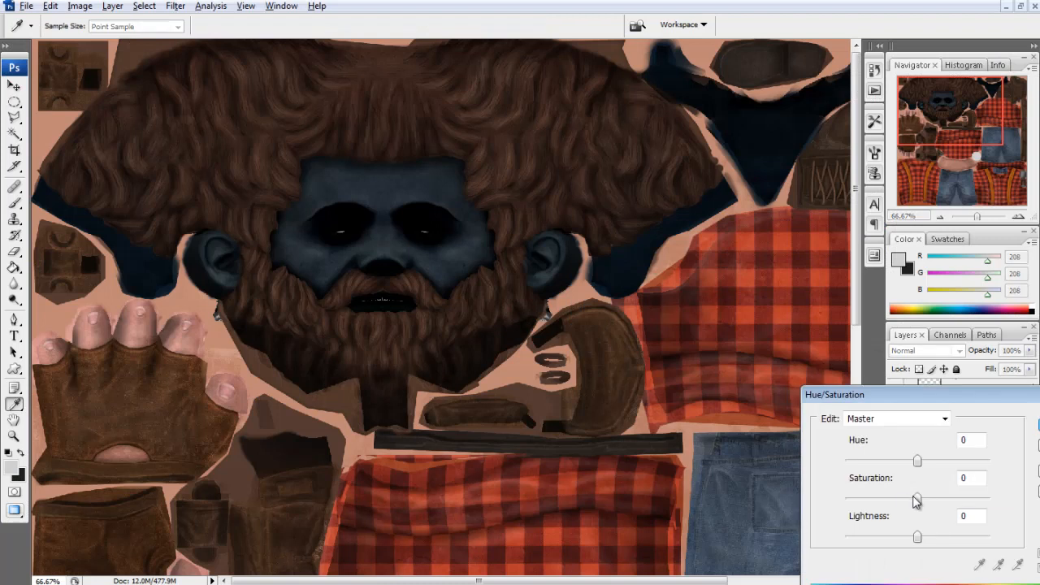
key(Return)
key(alt+Tab)
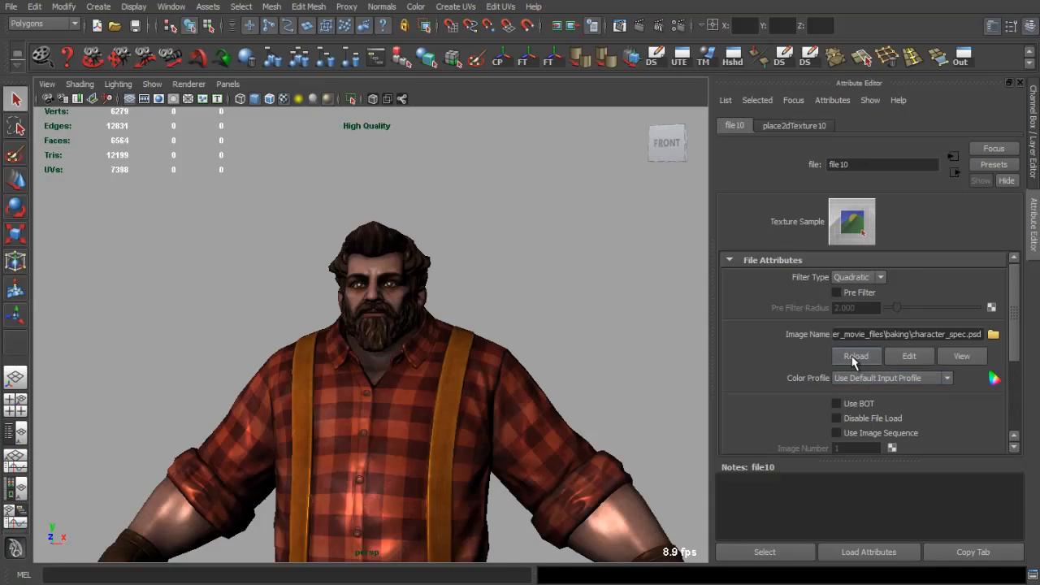
click(856, 358)
Examine the specular highlights on the character's skin, hair and shirt from several angles and distances.
drag(634, 317, 262, 309)
scroll(565, 330, up, 3)
scroll(263, 309, down, 6)
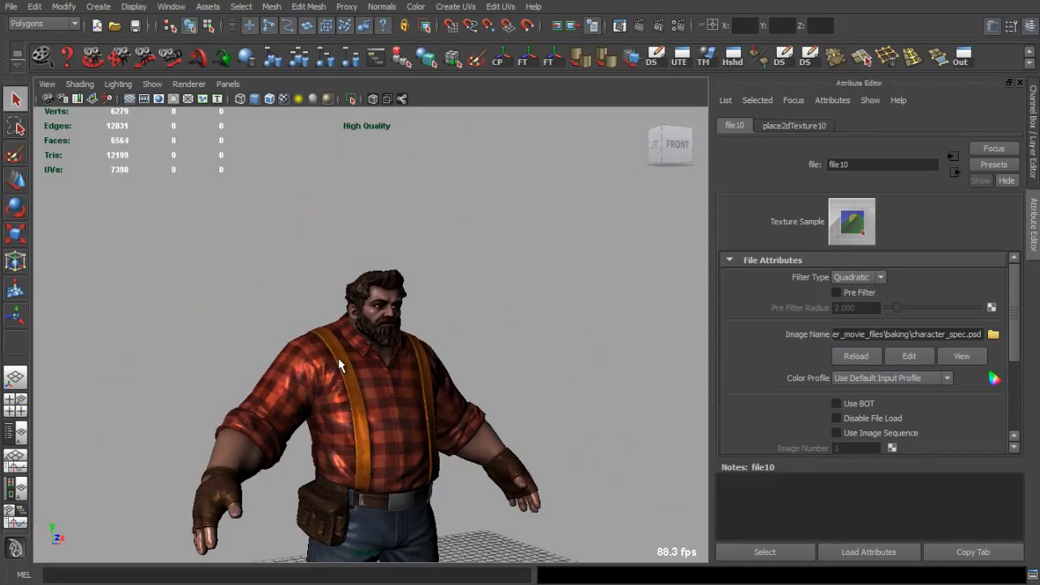
drag(341, 365, 409, 356)
scroll(469, 363, up, 6)
scroll(409, 355, up, 3)
scroll(408, 359, down, 3)
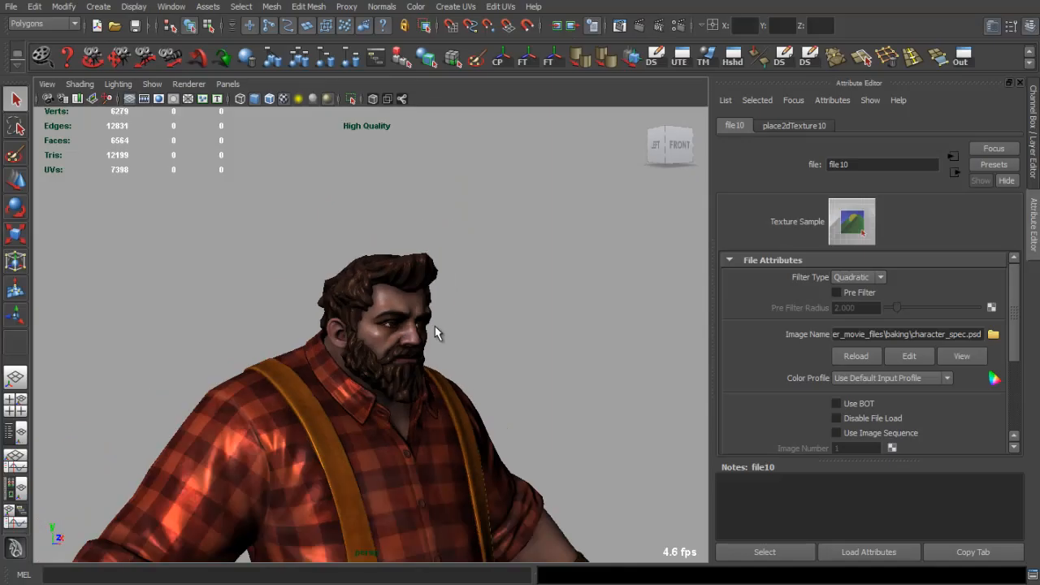
drag(434, 329, 504, 369)
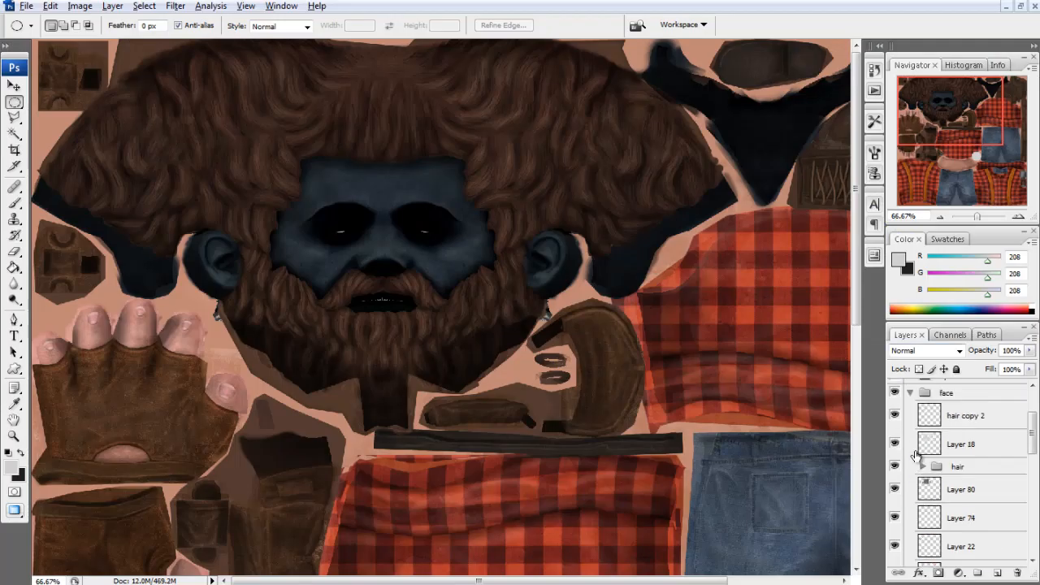
In Photoshop, darken the hair_1 copy 8 layer in the hair group using Levels inputs 24, 0.84 and 255.
click(924, 525)
click(922, 524)
scroll(923, 529, down, 5)
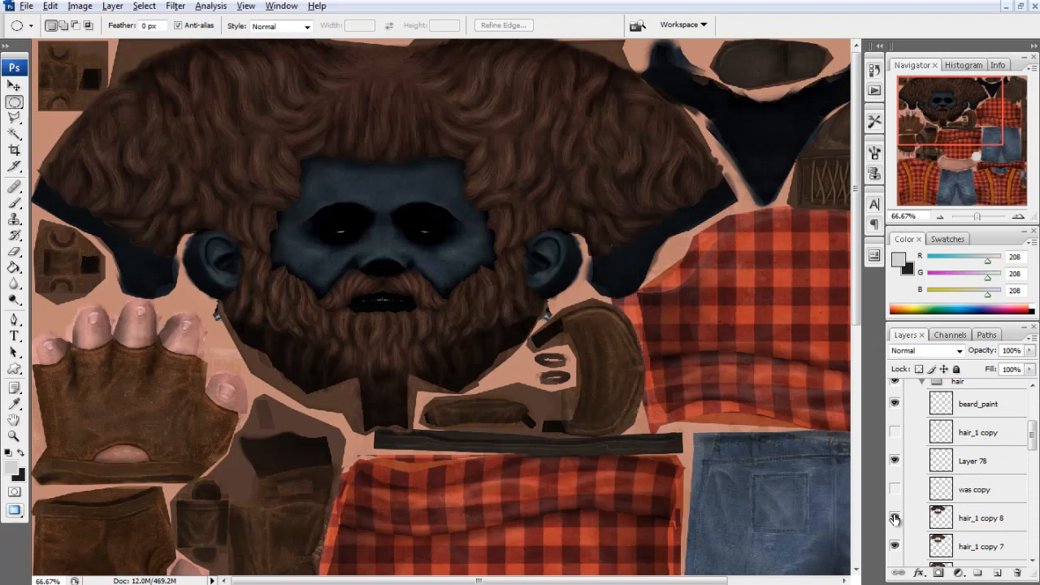
click(894, 518)
click(937, 520)
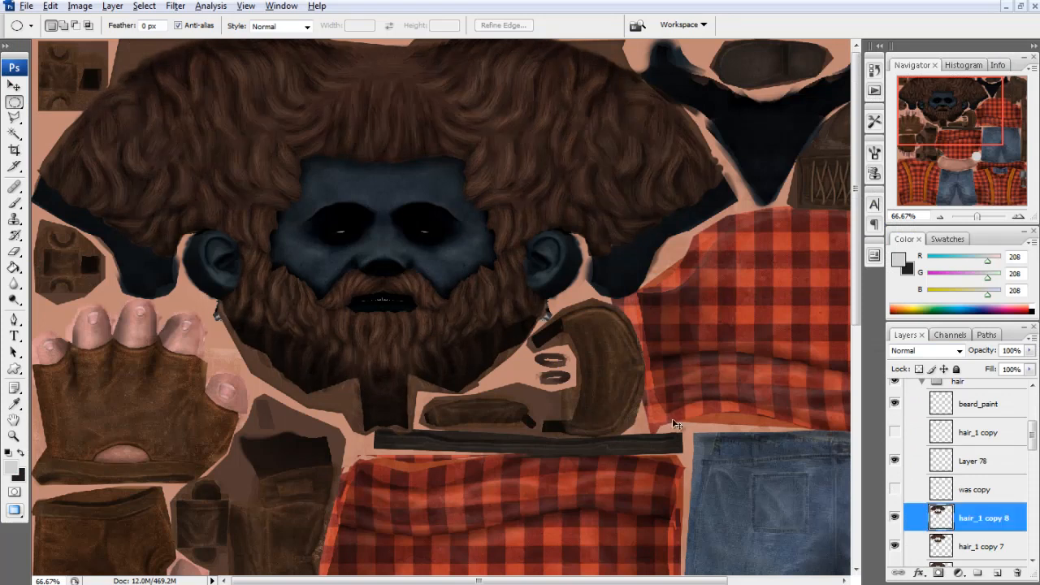
key(ctrl+l)
drag(525, 325, 670, 323)
mouse_move(561, 456)
mouse_down()
mouse_move(593, 458)
mouse_move(578, 461)
mouse_up()
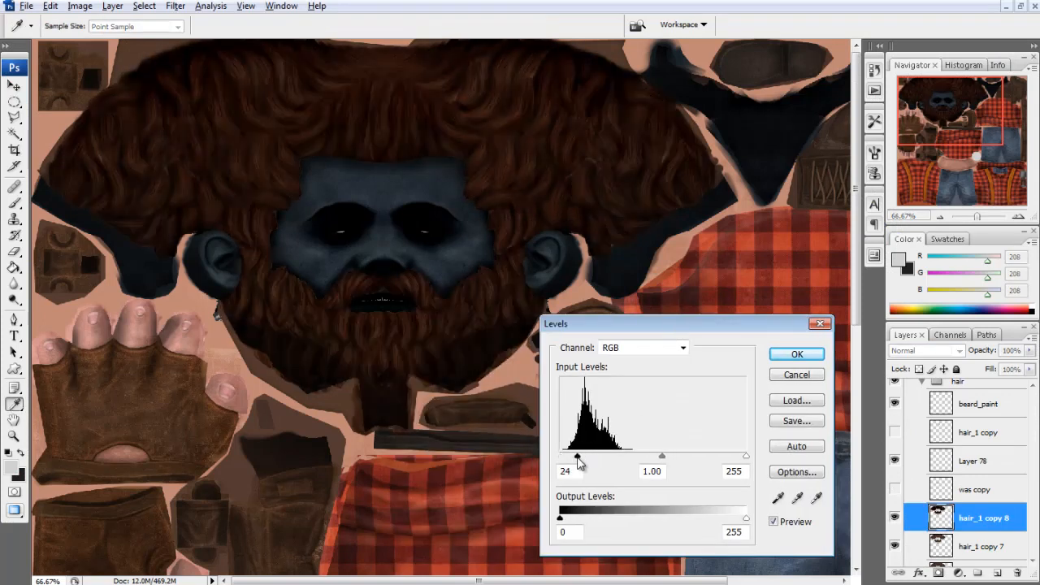
drag(728, 461, 746, 458)
drag(662, 458, 673, 464)
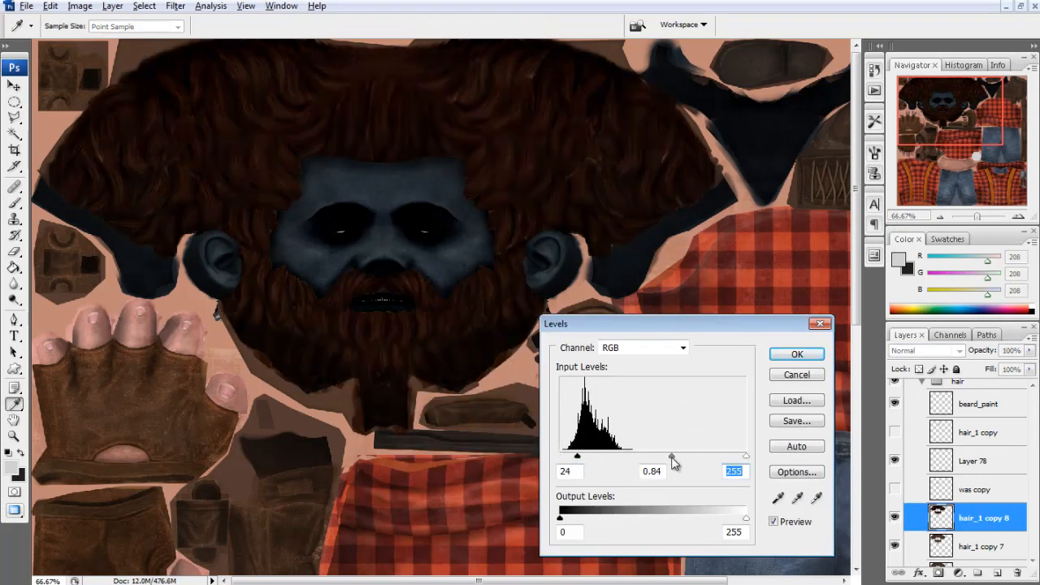
click(796, 353)
key(b)
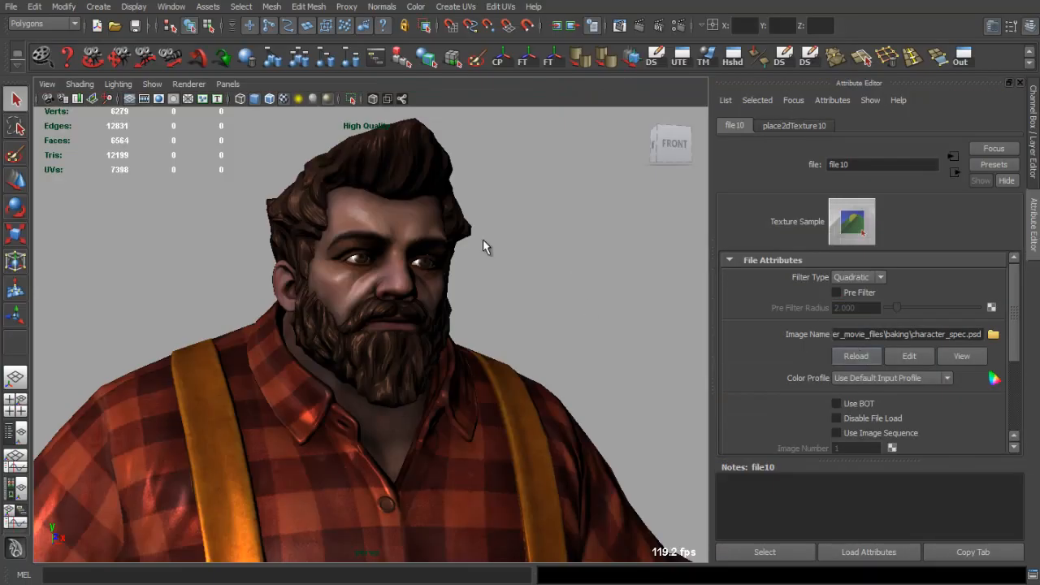
In Maya, reload the character_spec.psd texture and check the hair and beard highlights from the side.
drag(483, 241, 510, 248)
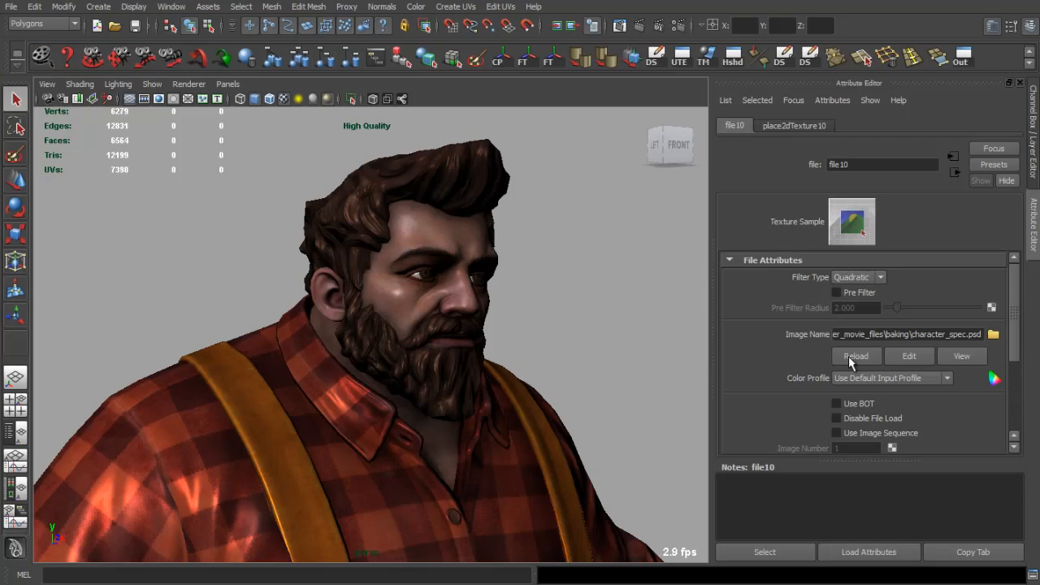
click(852, 358)
mouse_move(524, 258)
mouse_down()
mouse_move(638, 540)
mouse_move(592, 351)
mouse_move(541, 258)
mouse_up()
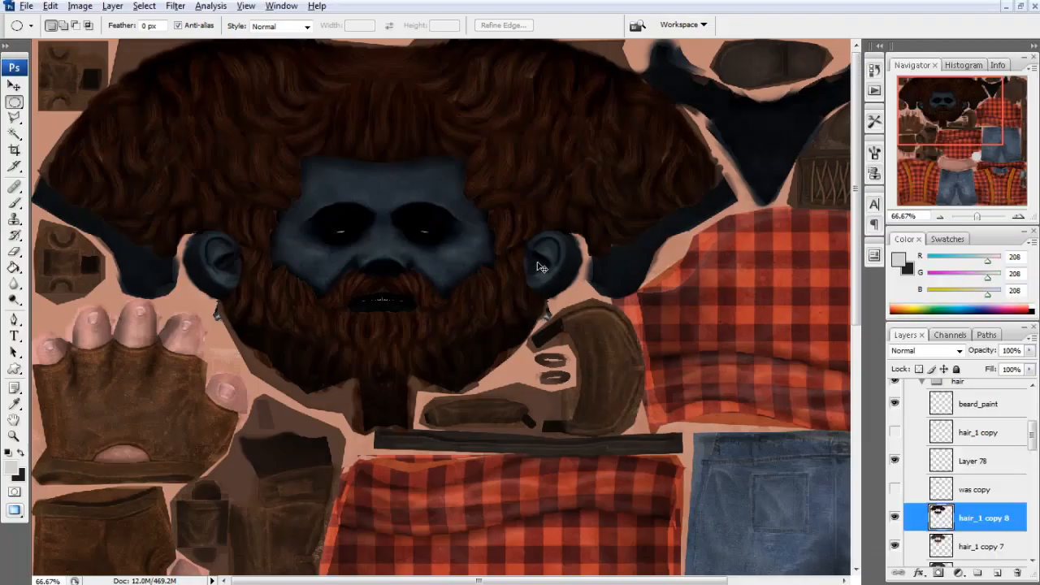
In Photoshop, raise the contrast of the hair_1 copy 8 layer with Levels and reduce its saturation.
key(ctrl+l)
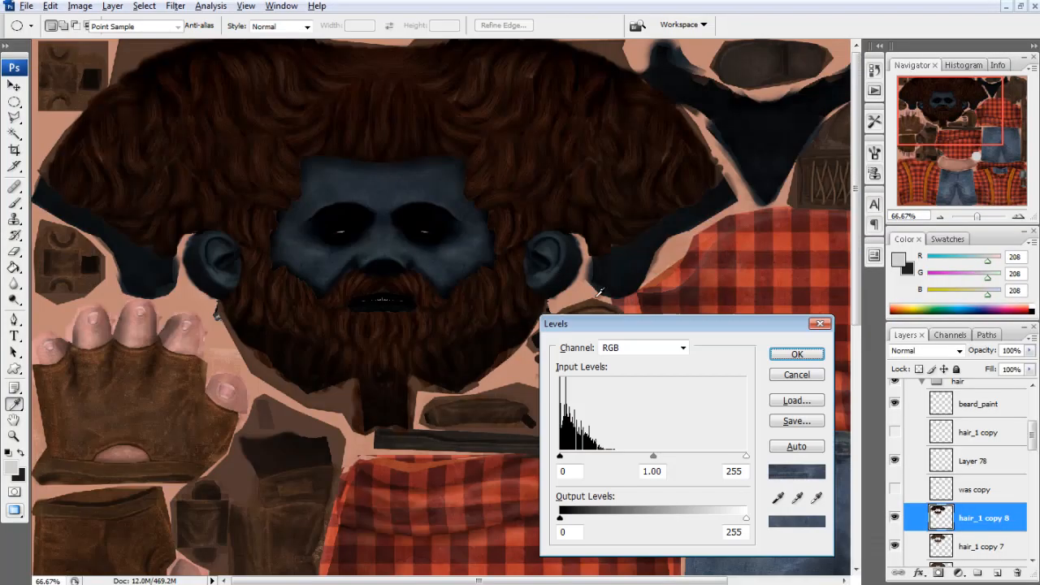
drag(726, 457, 724, 458)
drag(561, 457, 566, 457)
click(782, 355)
key(ctrl+u)
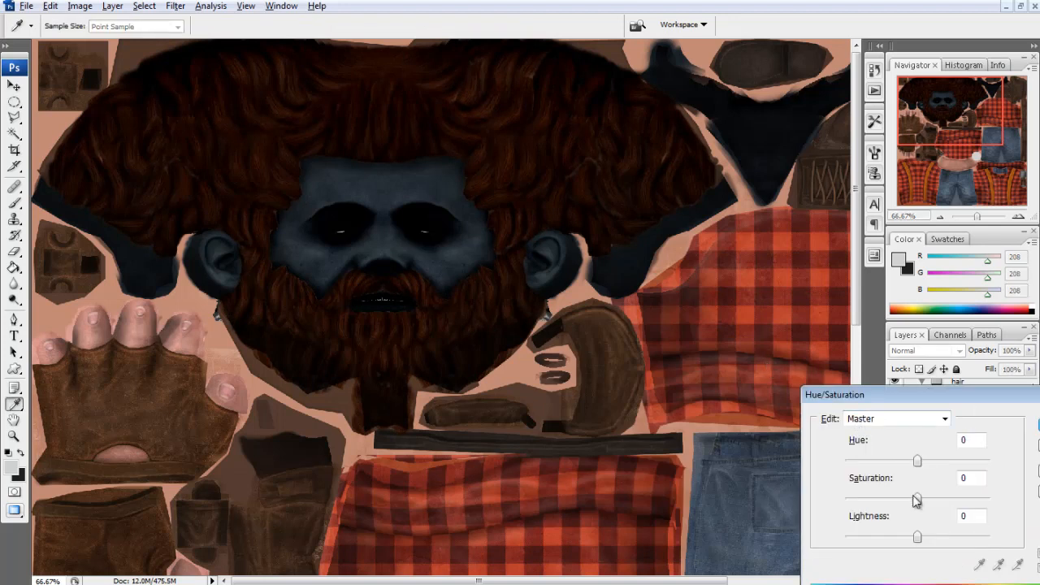
key(Return)
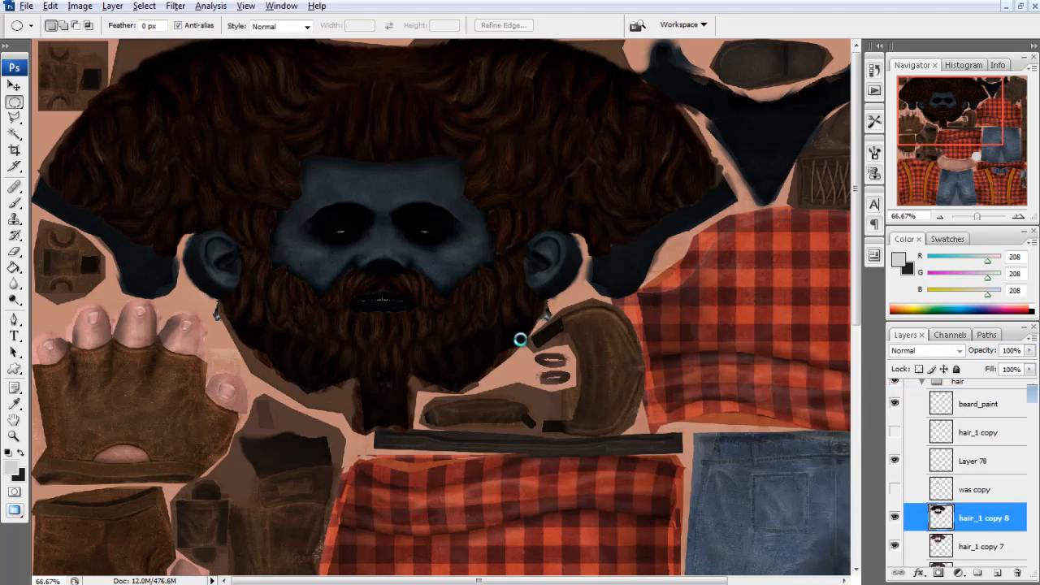
Switch to Maya, reload the character_spec.psd texture and inspect the hair and beard highlights near and far.
key(alt+Tab)
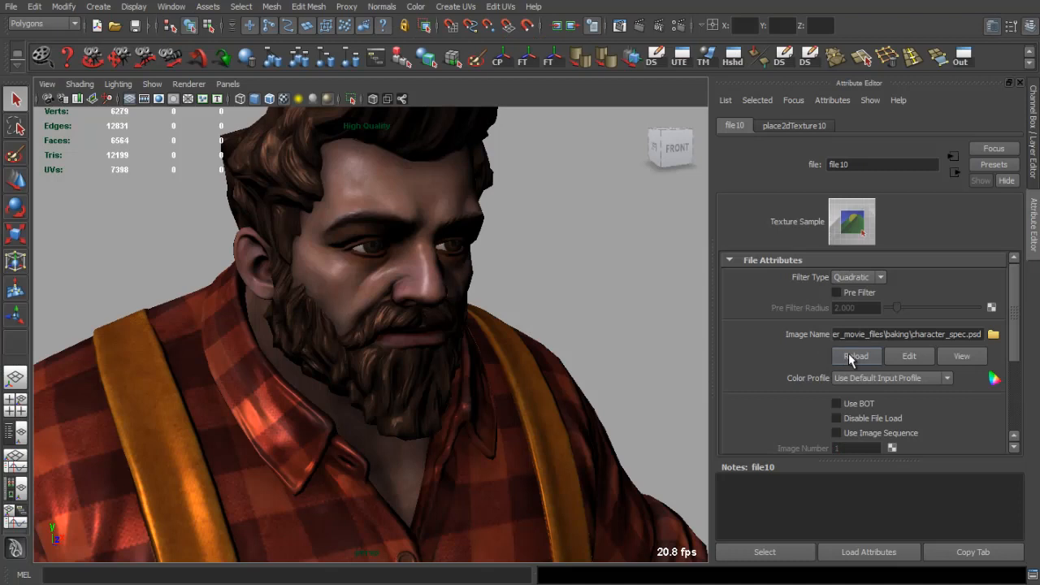
click(850, 359)
drag(488, 263, 464, 257)
scroll(536, 232, down, 5)
scroll(527, 252, up, 5)
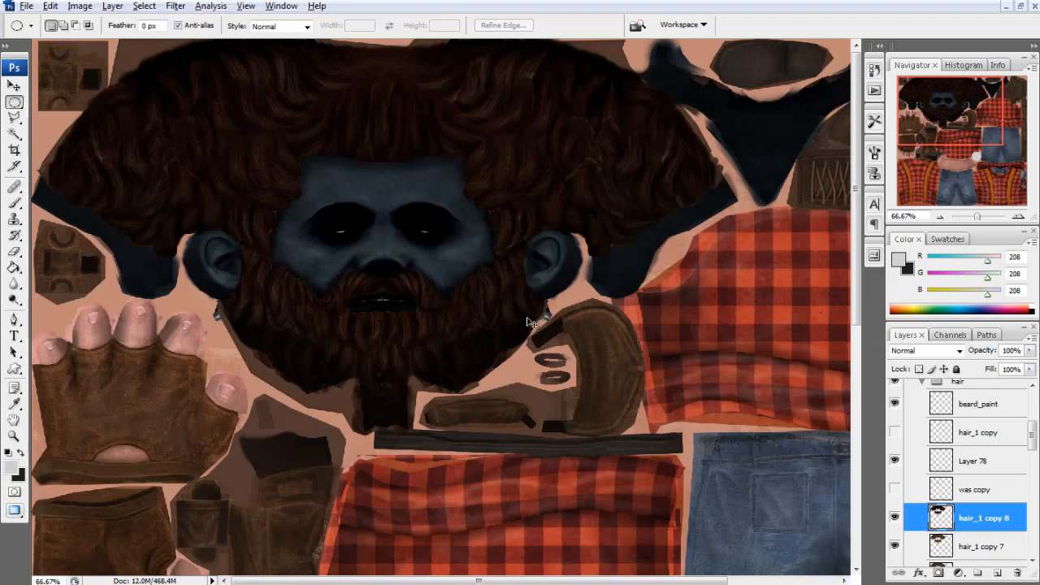
In Photoshop, lower the Levels output white of hair_1 copy 8 to about 229 and set the beard_paint layer's opacity to 39%.
key(ctrl+l)
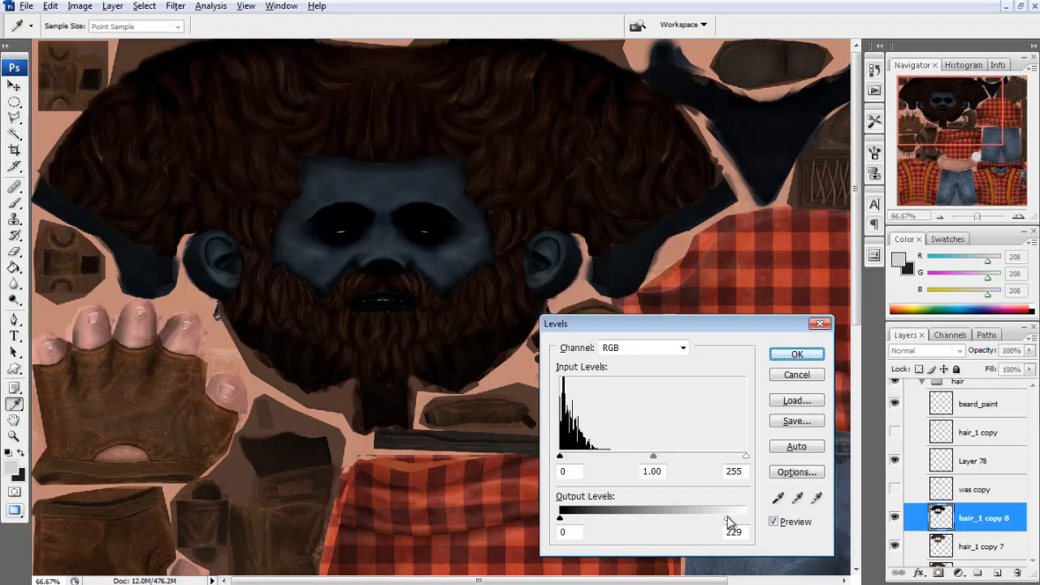
click(793, 358)
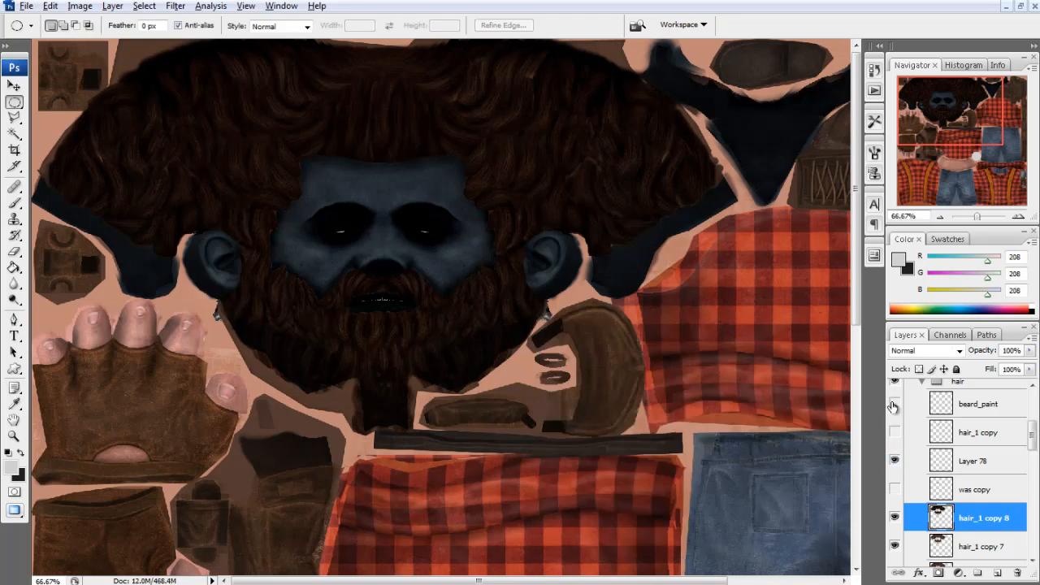
click(926, 410)
click(1030, 350)
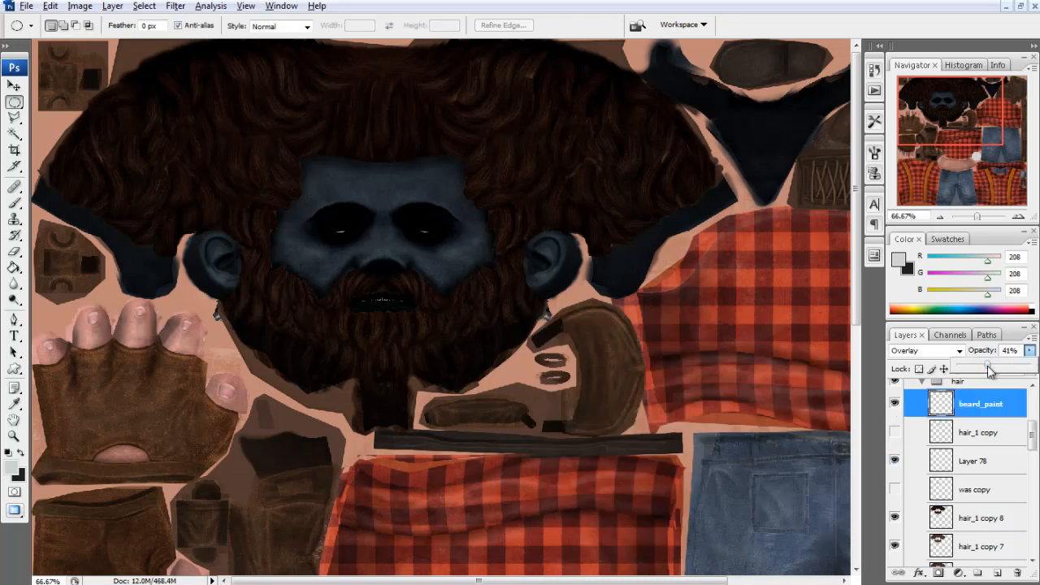
Examine the face and beard highlights up close in Maya, and return to Photoshop.
scroll(988, 406, up, 2)
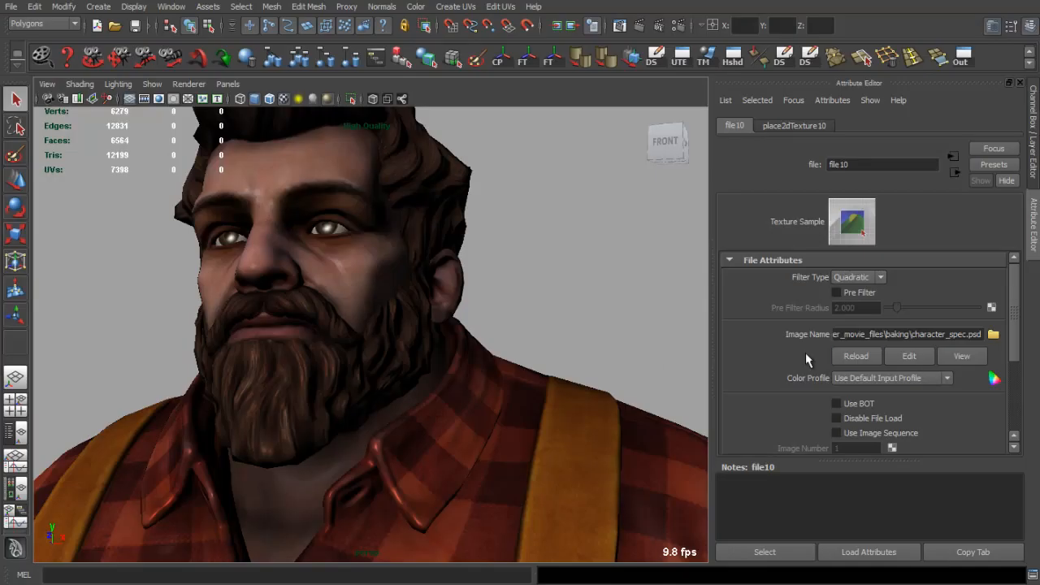
drag(467, 279, 569, 317)
key(alt+Tab)
Reopen the face group and go down to its skin layers.
scroll(925, 443, up, 3)
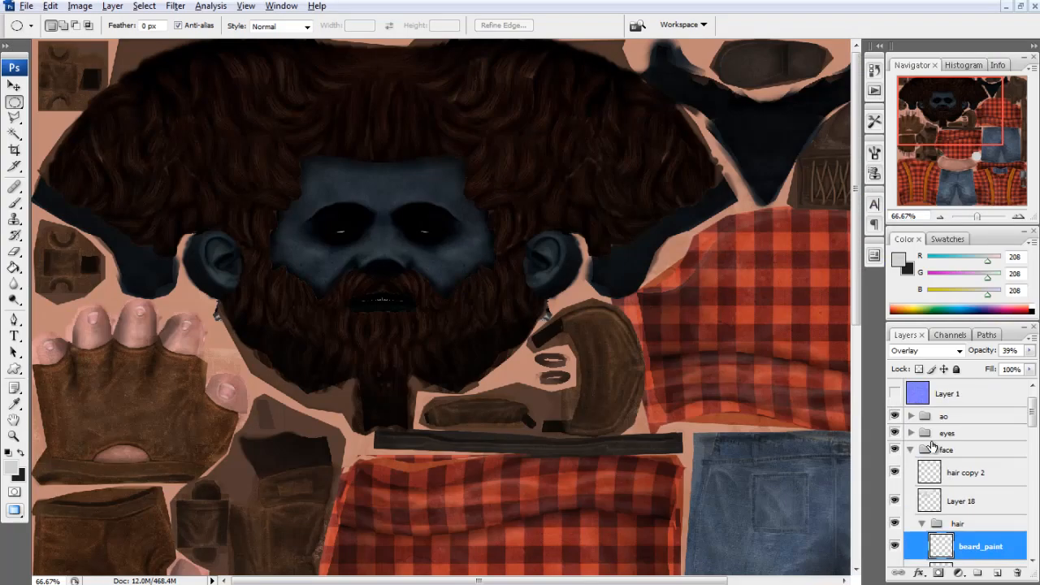
click(911, 450)
scroll(926, 460, down, 1)
click(913, 420)
scroll(943, 489, down, 12)
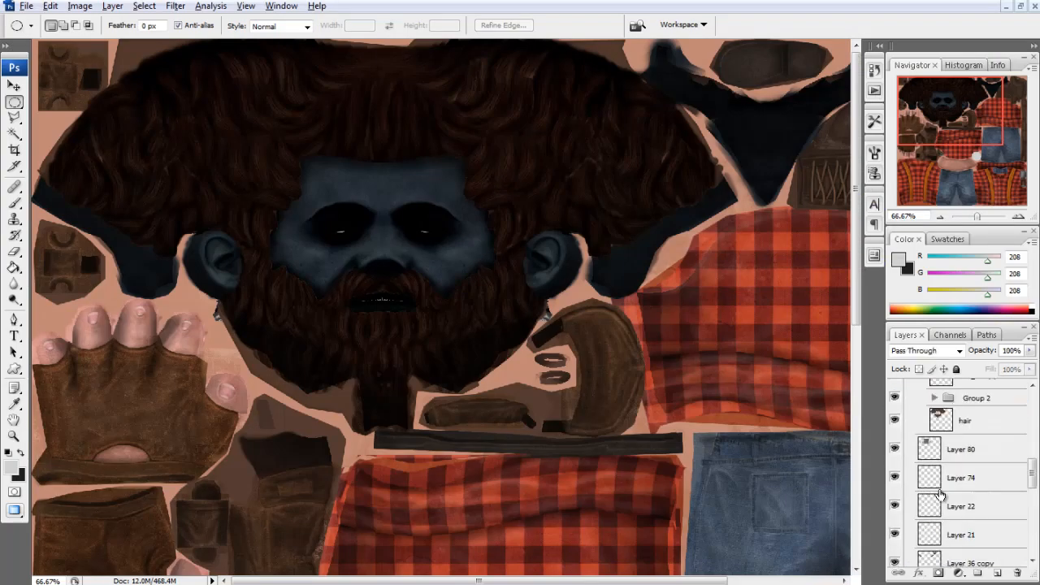
click(948, 500)
click(933, 534)
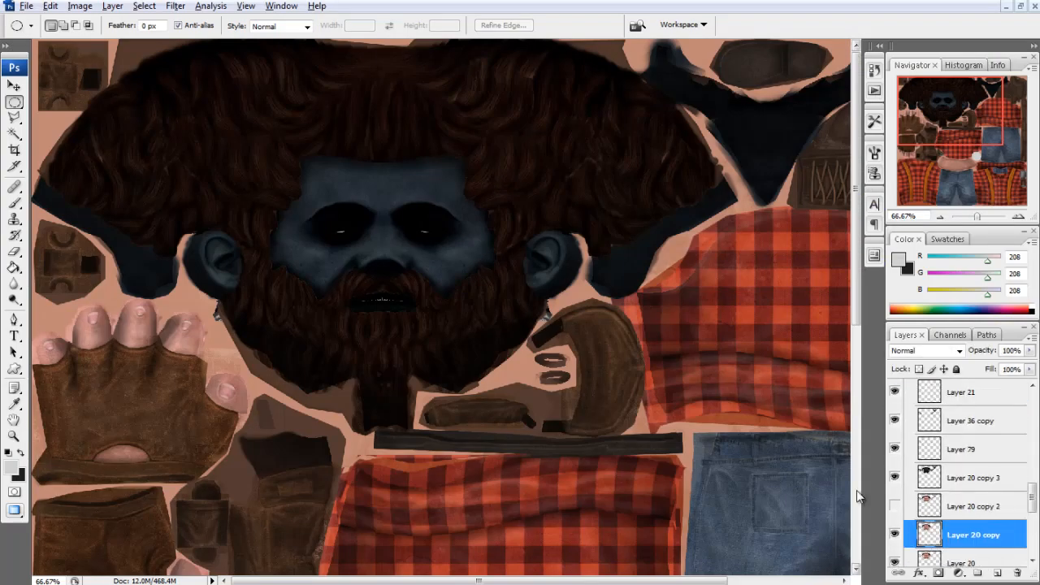
key(ctrl+l)
click(668, 455)
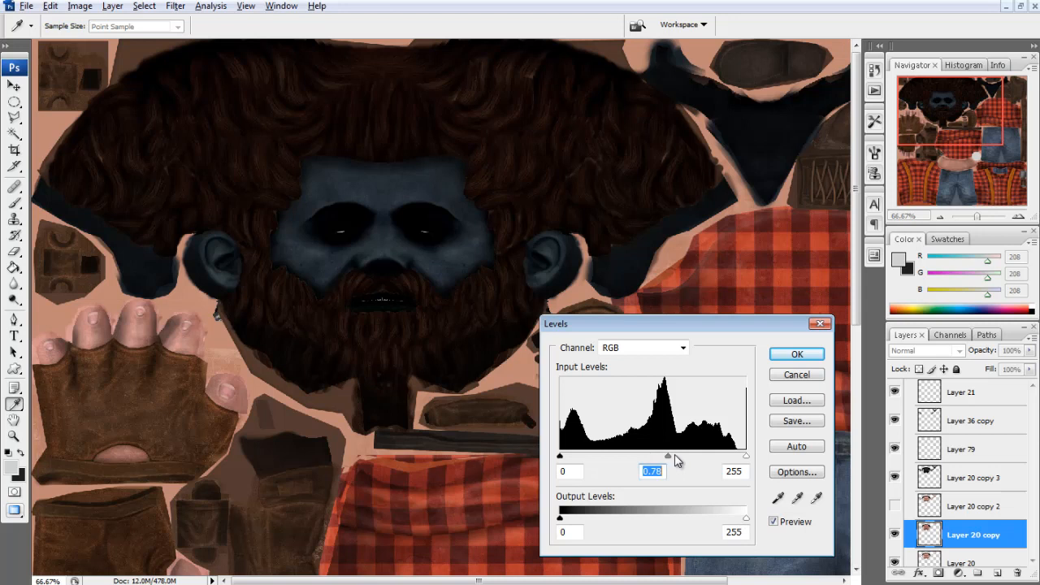
click(796, 375)
Darken the face skin on Layer 20 copy 3 by setting its Levels midtone input to 0.77.
click(935, 480)
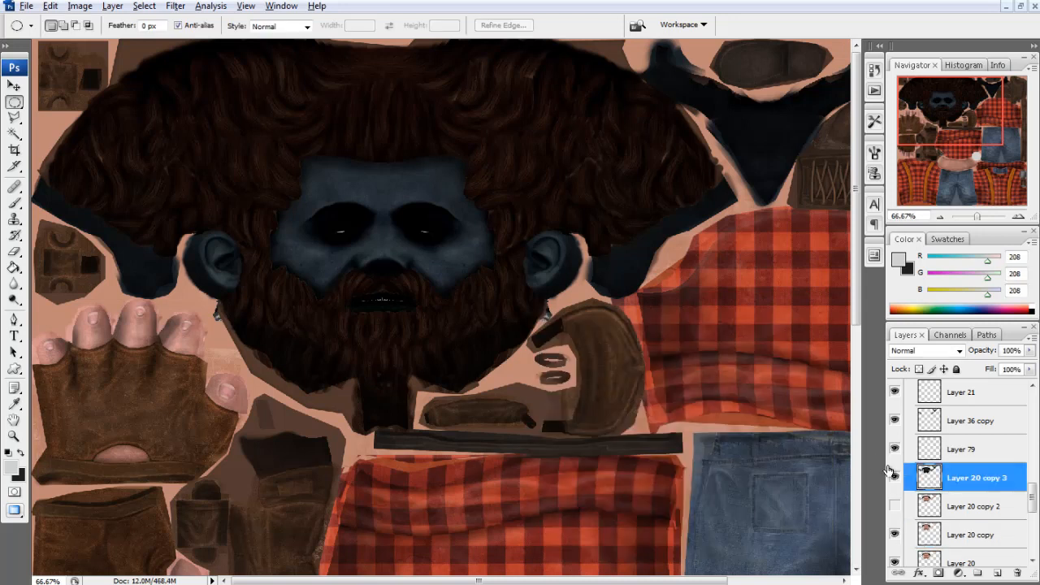
key(ctrl+l)
drag(654, 456, 668, 456)
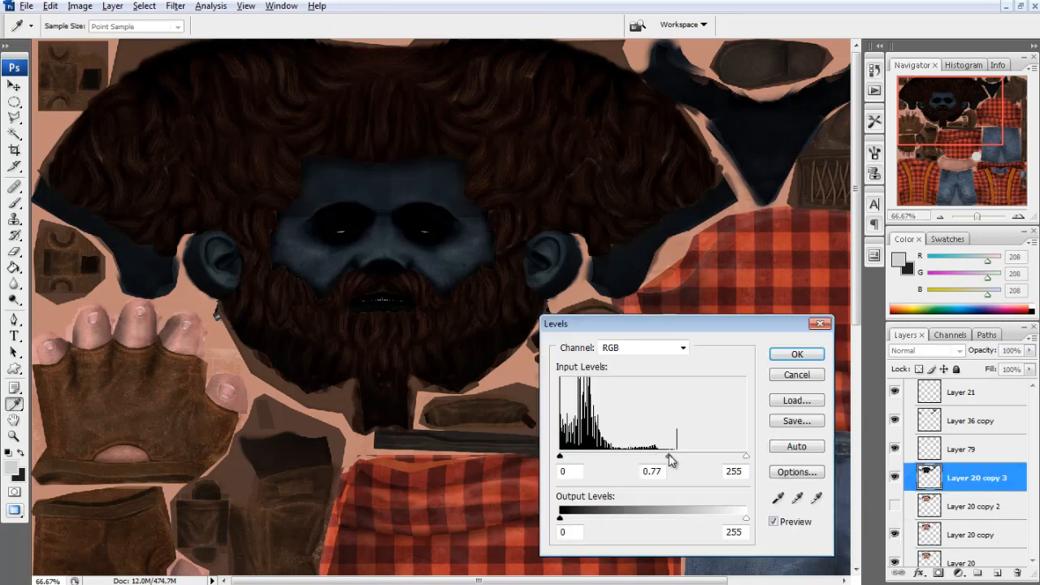
click(797, 355)
Switch to Maya, reload the character_spec.psd texture and inspect the highlights on the face, shirt and arms.
key(alt+Tab)
click(856, 356)
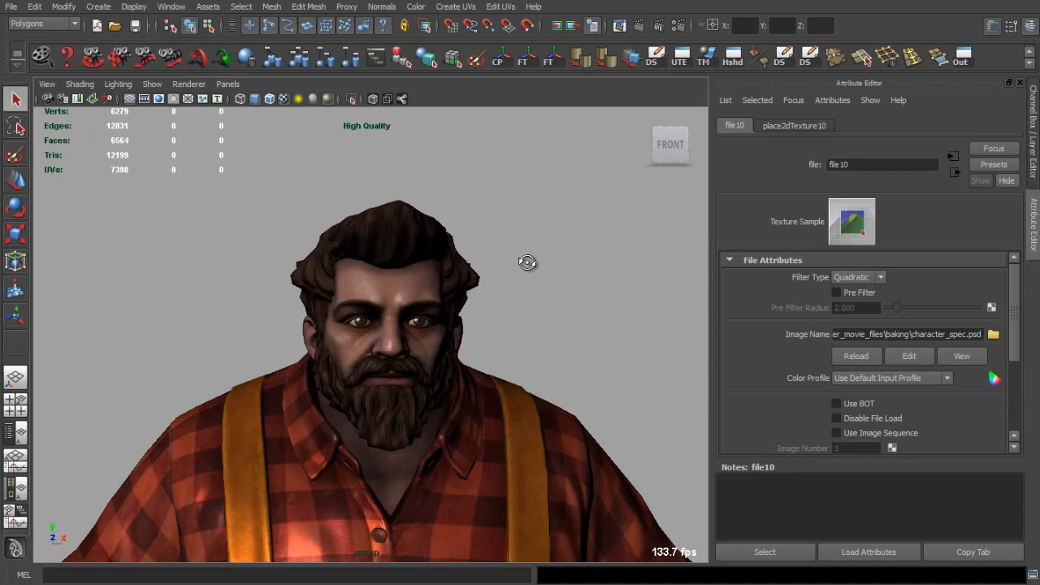
drag(528, 263, 530, 265)
key(alt+Tab)
key(alt+Tab)
click(852, 362)
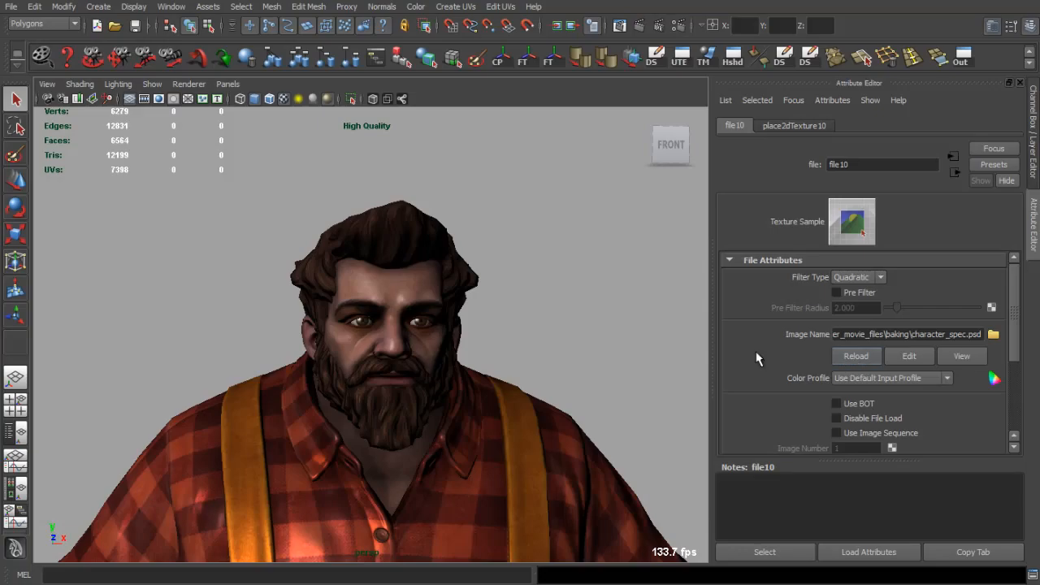
drag(617, 333, 507, 343)
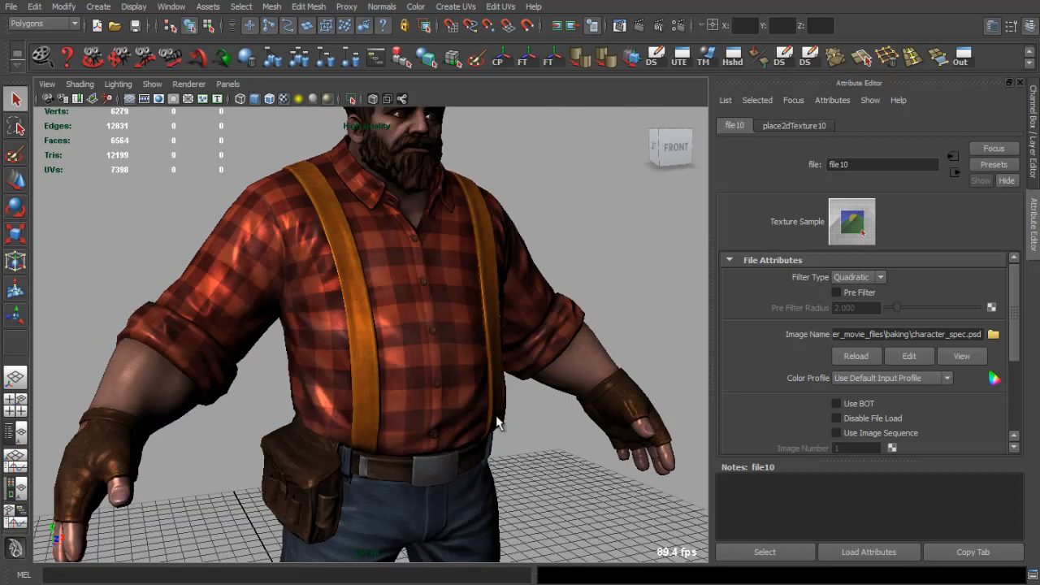
drag(498, 423, 423, 395)
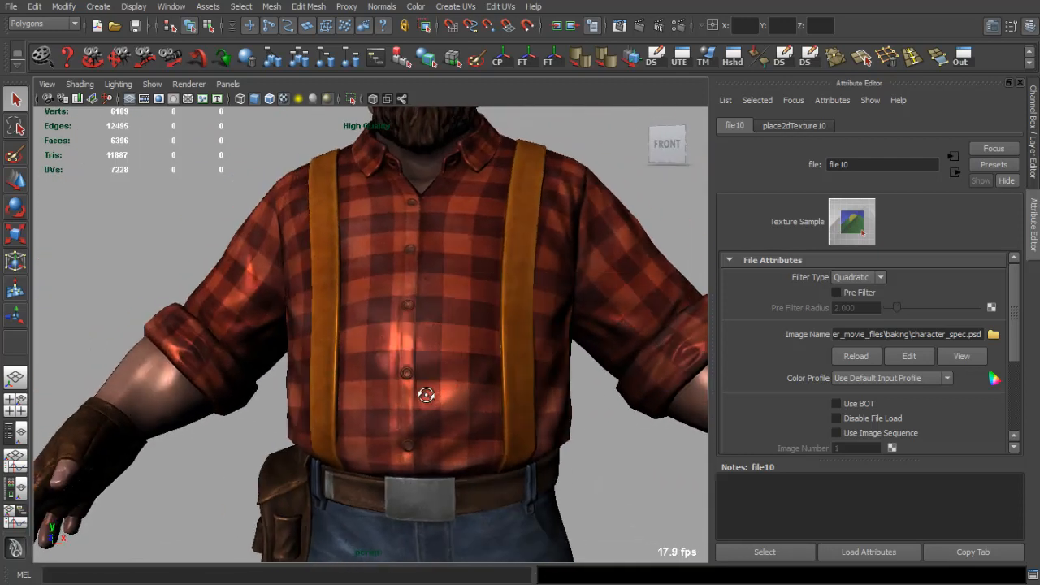
Return to Photoshop, collapse the face group, open the shirt group and show the whole texture.
key(alt+Tab)
scroll(909, 435, up, 7)
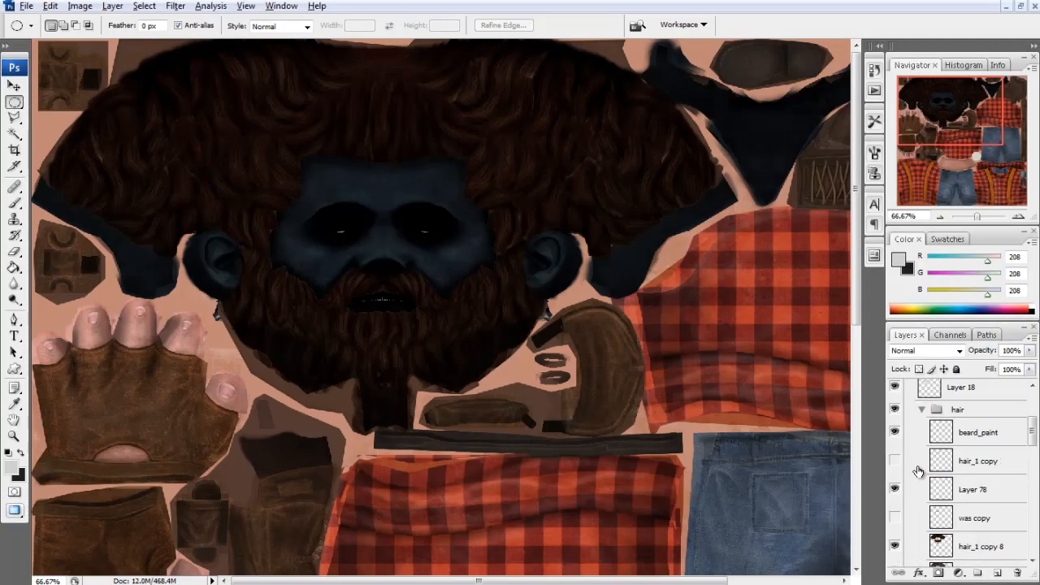
click(922, 467)
click(911, 394)
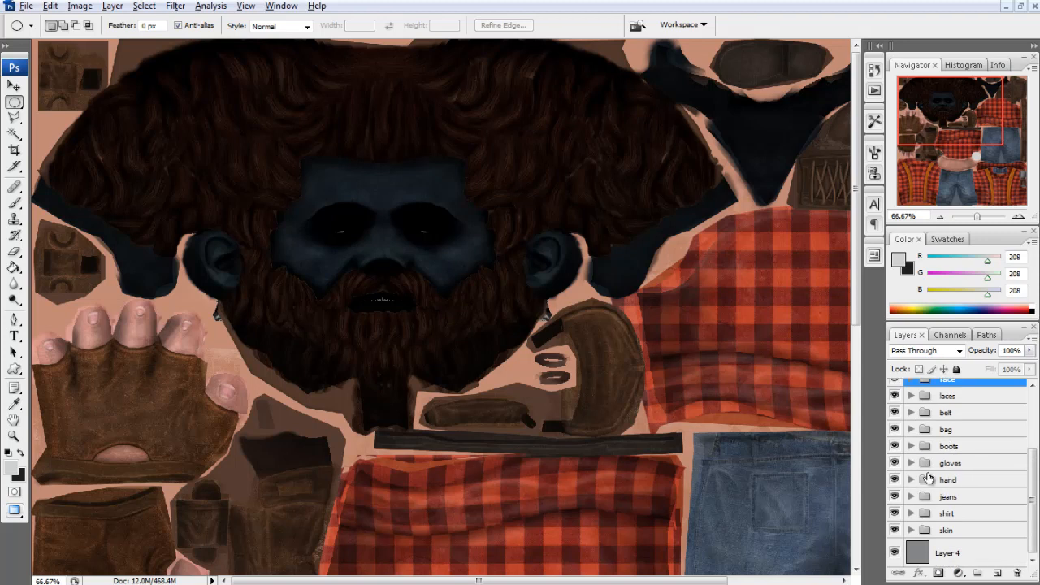
click(912, 514)
scroll(954, 496, down, 5)
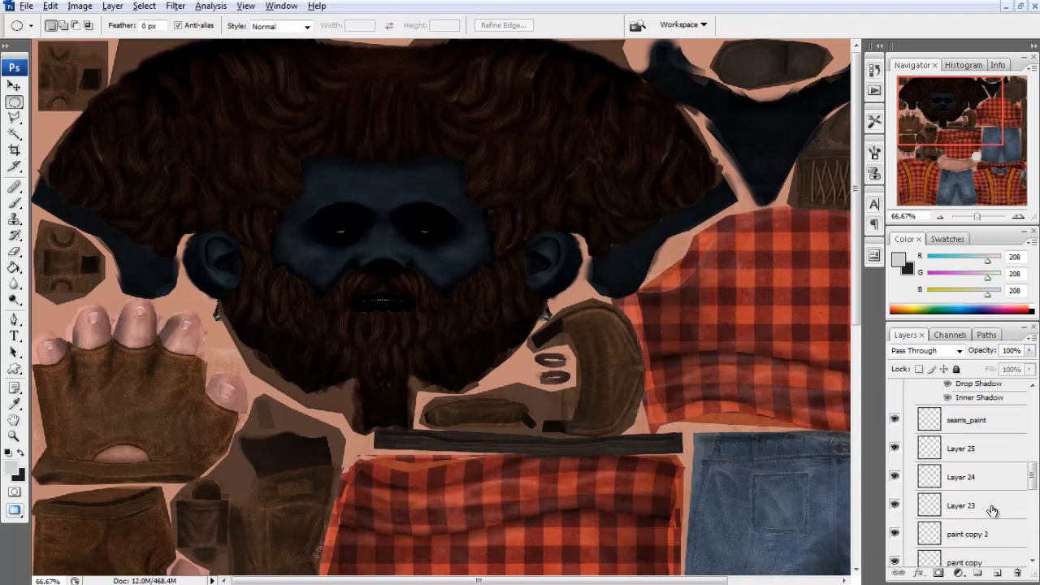
drag(959, 150, 956, 155)
click(940, 217)
click(941, 217)
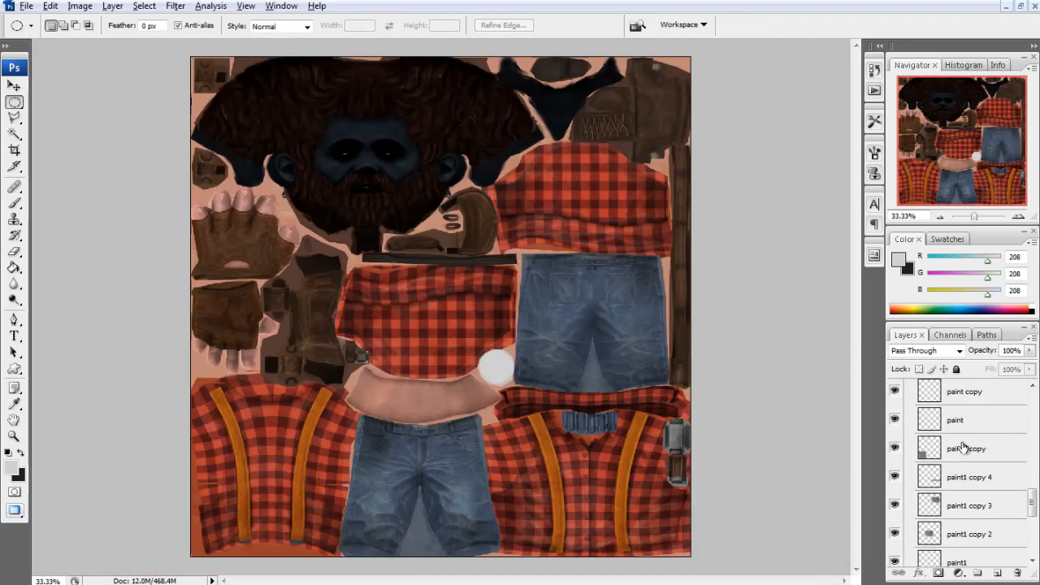
Darken the L copy 2 layer in the shirt's main group with Hue/Saturation, using saturation -5 and lightness -87.
scroll(963, 451, down, 4)
click(895, 494)
click(895, 495)
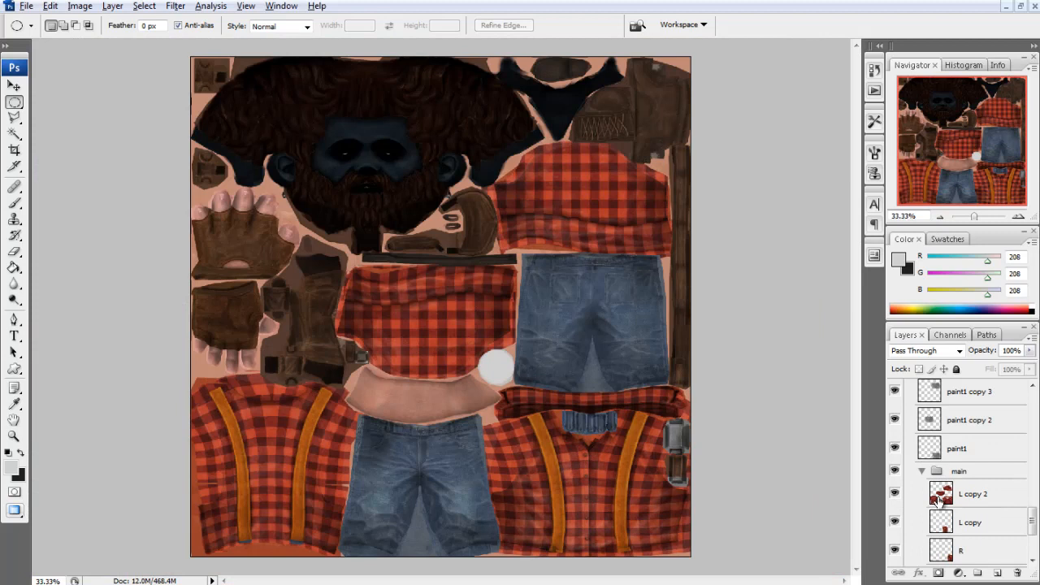
click(940, 499)
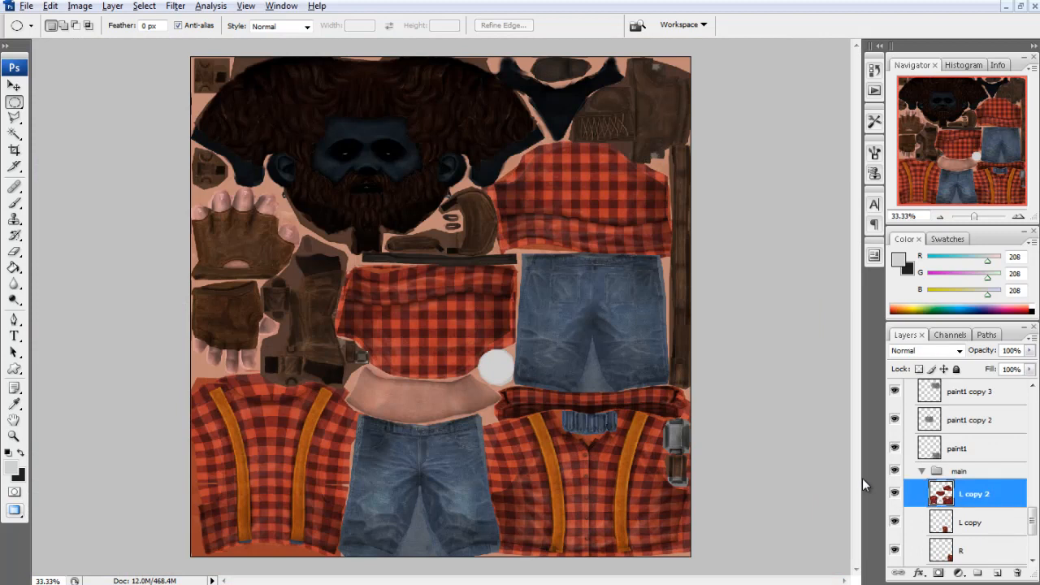
key(ctrl+u)
drag(917, 538, 856, 543)
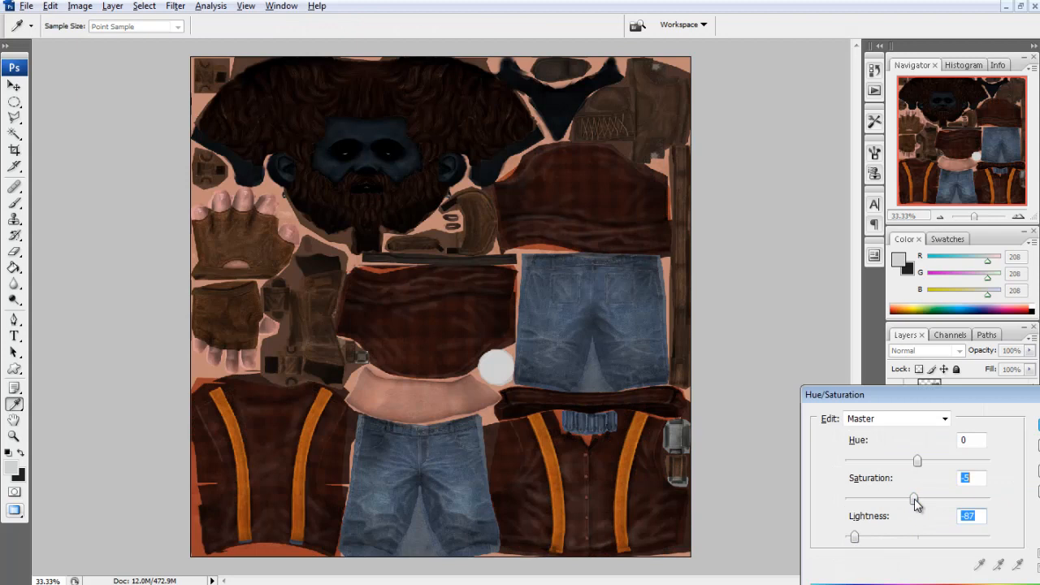
key(Return)
key(m)
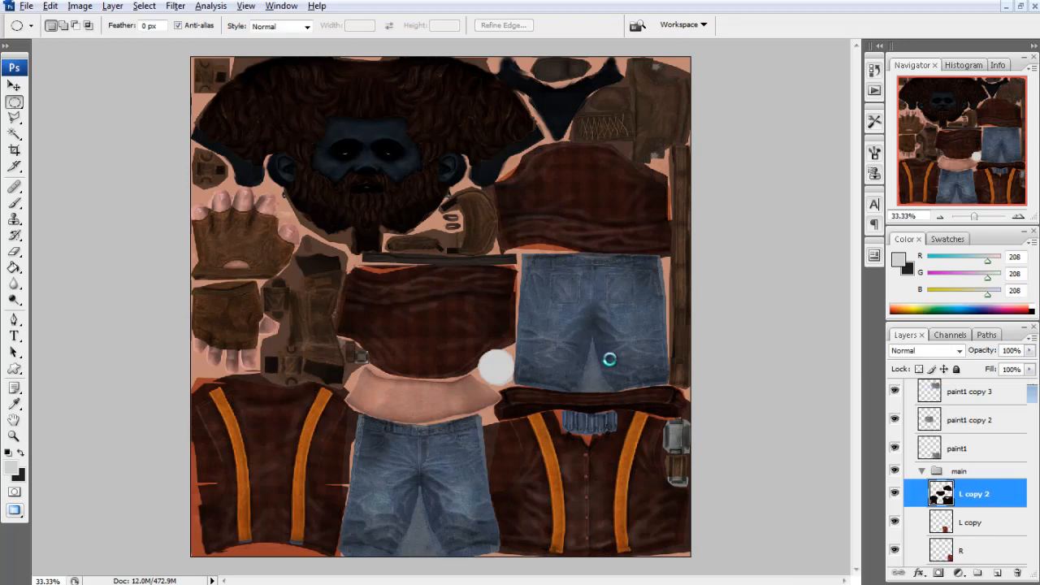
Switch to Maya, reload the character_spec.psd texture and inspect the shirt highlights.
key(alt+Tab)
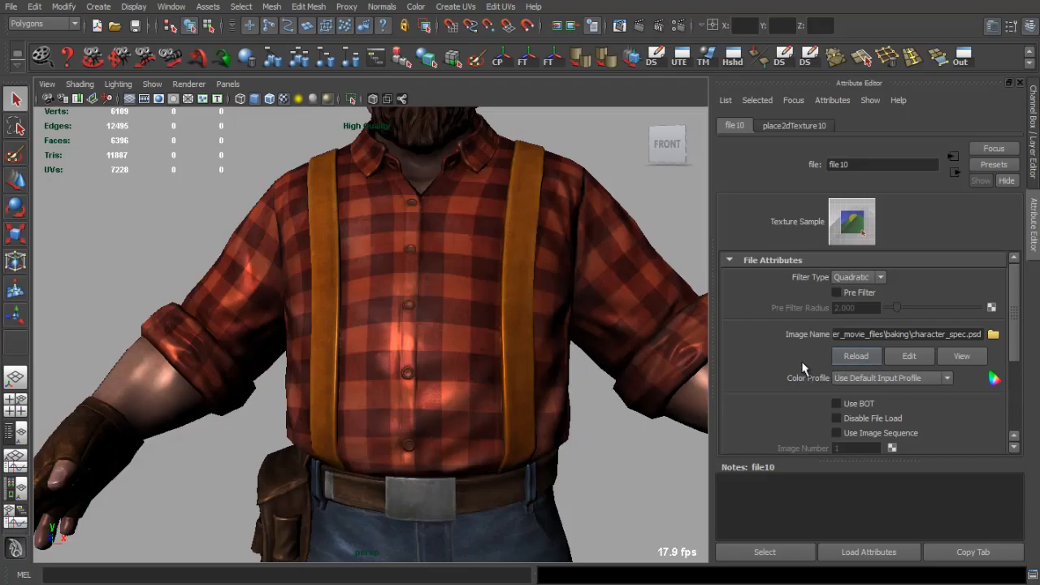
scroll(553, 365, up, 2)
scroll(553, 365, down, 4)
drag(553, 365, 450, 343)
key(alt+Tab)
Adjust the L copy 2 shirt layer with Levels, and darken it further with a Hue/Saturation lightness of -72.
key(ctrl+l)
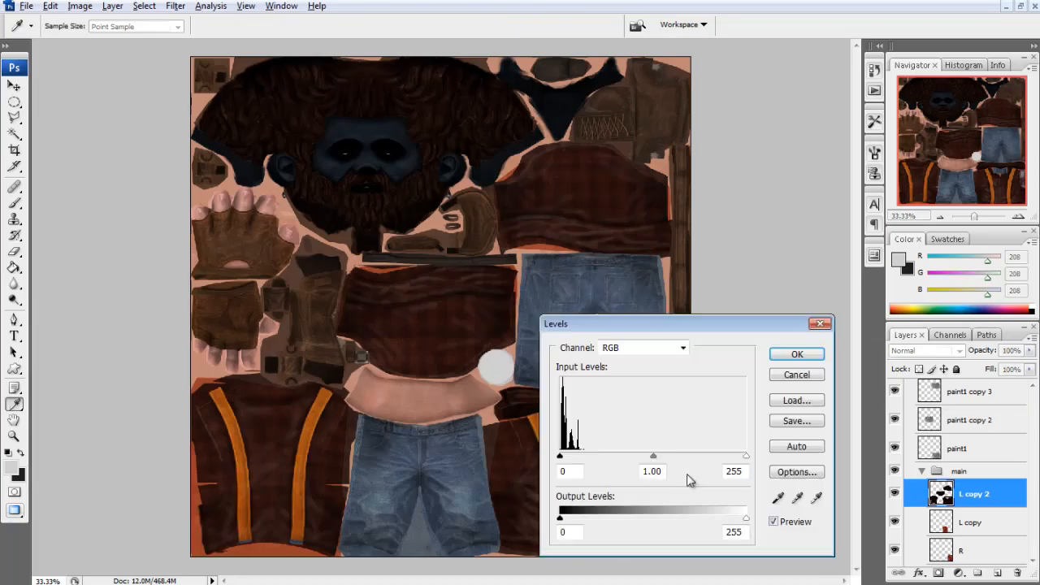
click(798, 356)
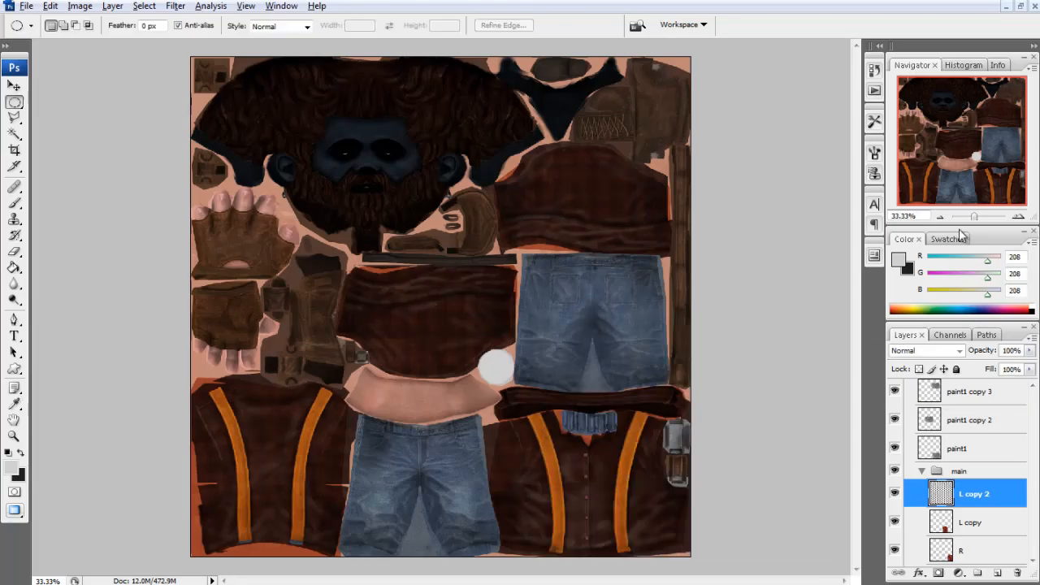
click(1019, 217)
click(1019, 217)
drag(972, 152, 983, 190)
key(ctrl+u)
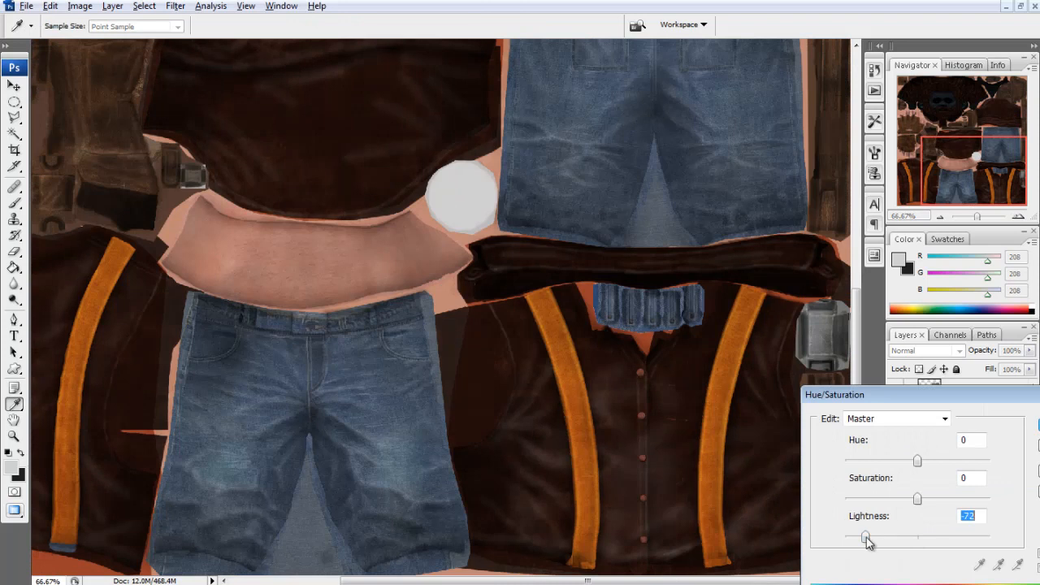
key(Return)
Combine the shirt's paint1 layers into a single paint1 layer and darken it with Hue/Saturation.
scroll(918, 503, up, 2)
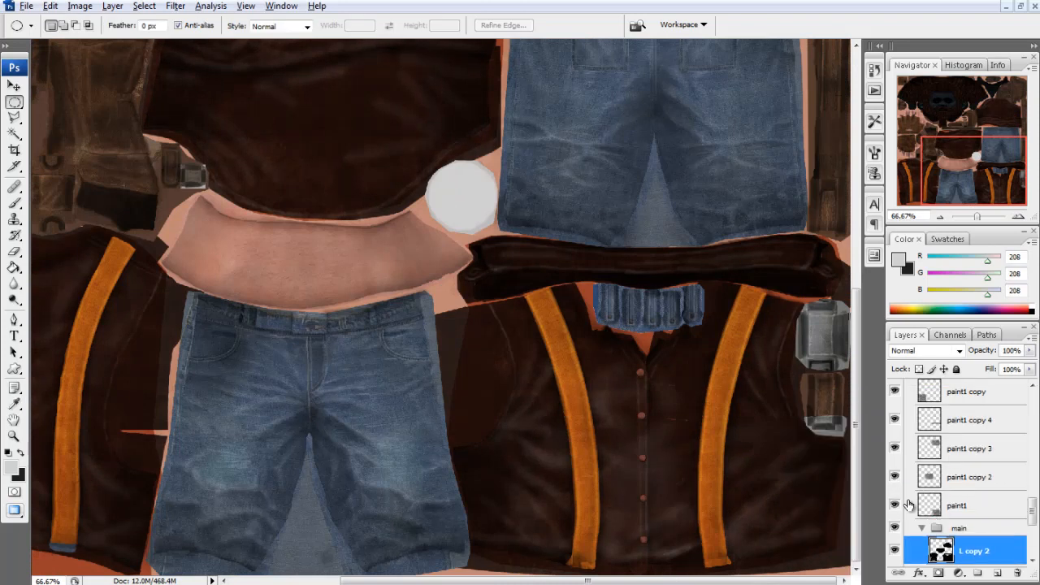
scroll(902, 506, up, 2)
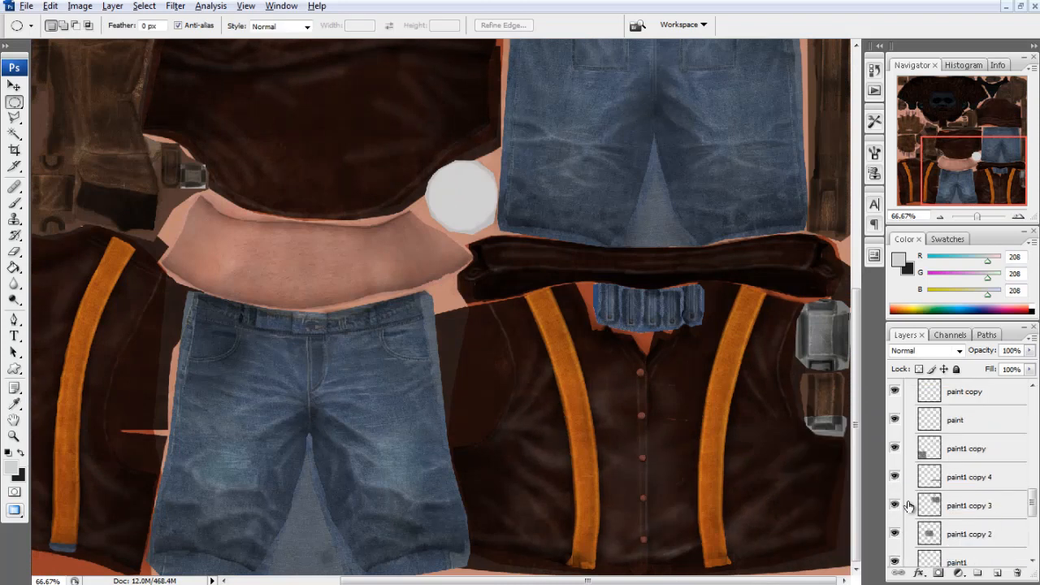
click(949, 457)
key(Delete)
key(Delete)
key(Delete)
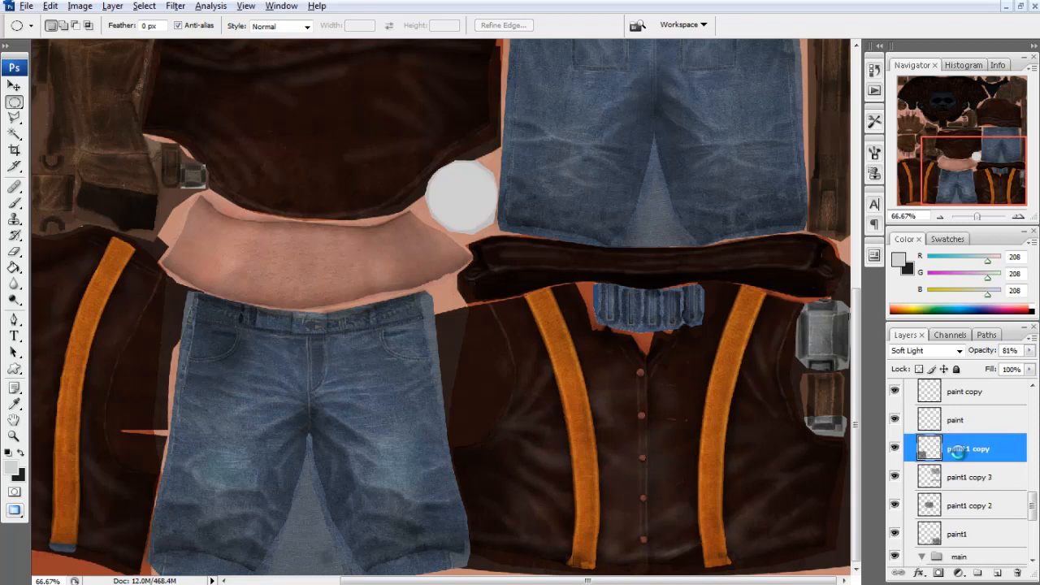
key(ctrl+u)
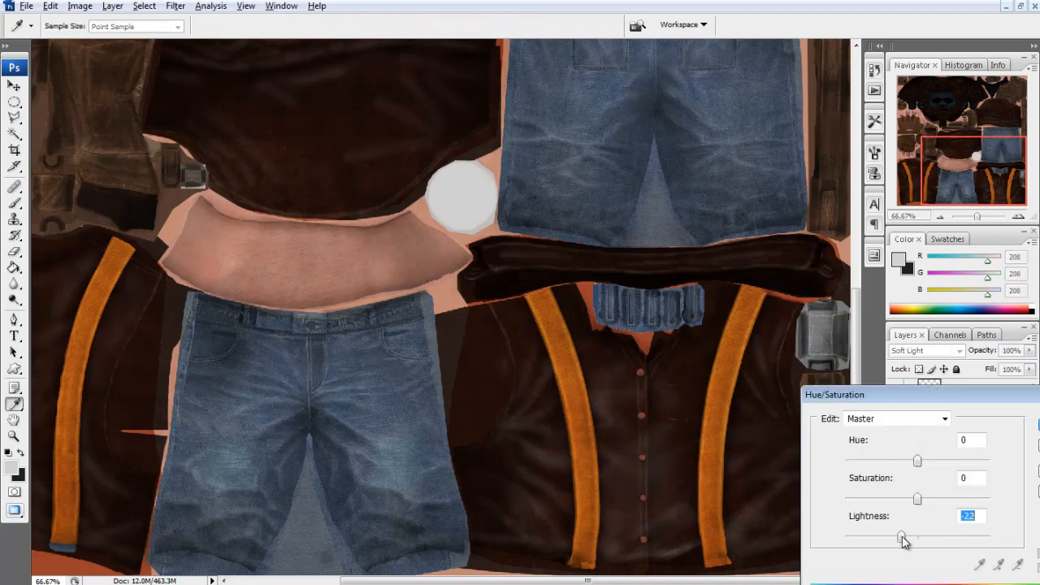
drag(904, 542, 886, 542)
key(Return)
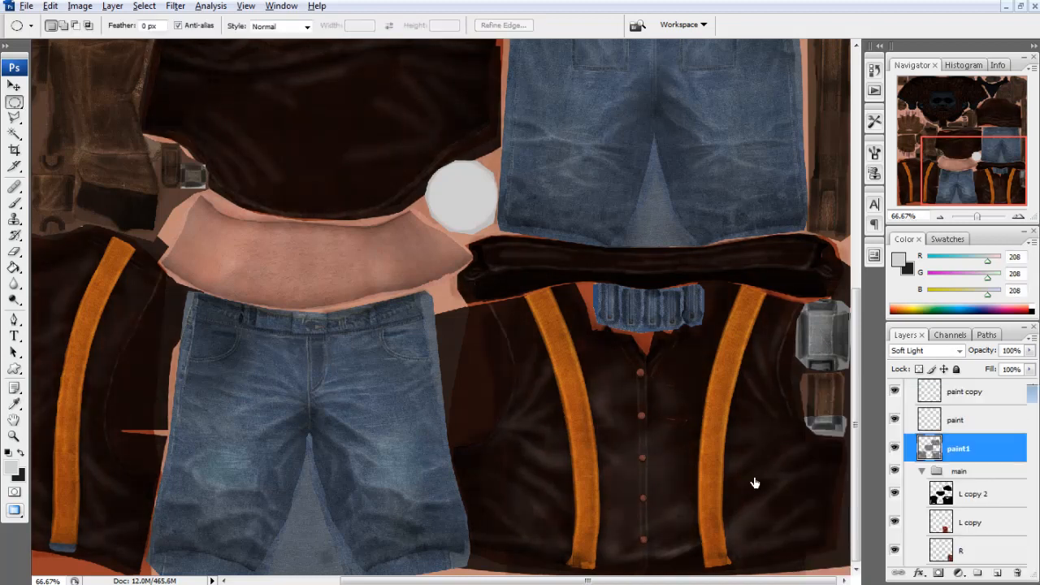
Check the seams_paint layer, and darken the shirt buttons on the dots copy layer with a Hue/Saturation lightness of -32.
scroll(960, 487, up, 5)
click(895, 506)
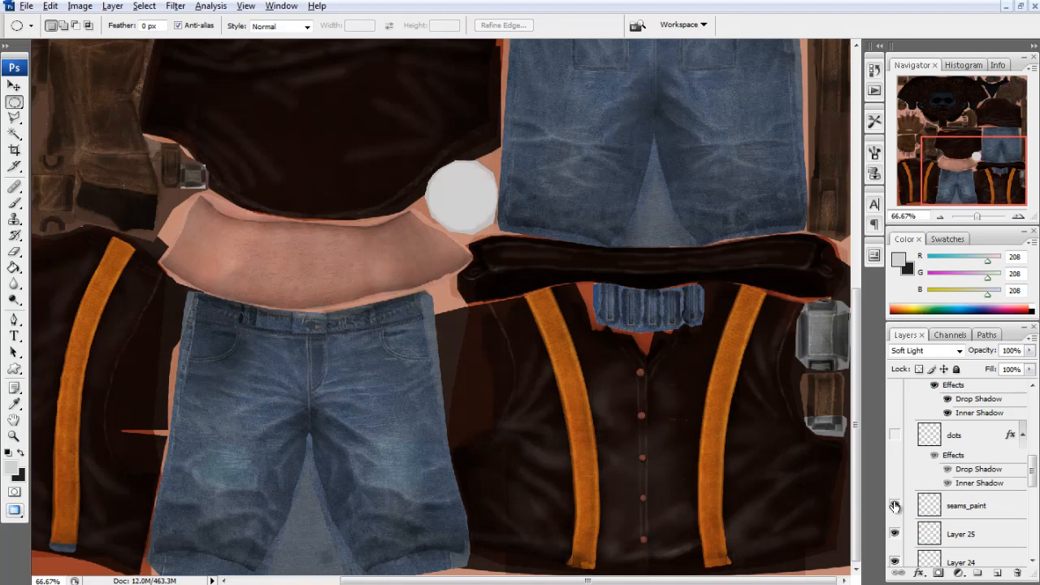
scroll(898, 498, up, 4)
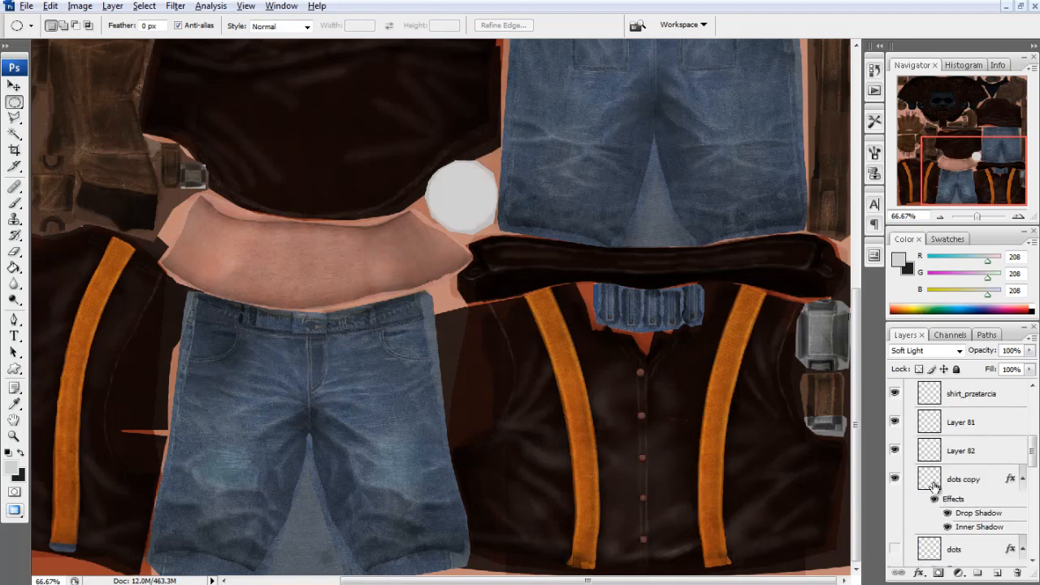
click(935, 485)
key(ctrl+u)
drag(906, 543, 893, 543)
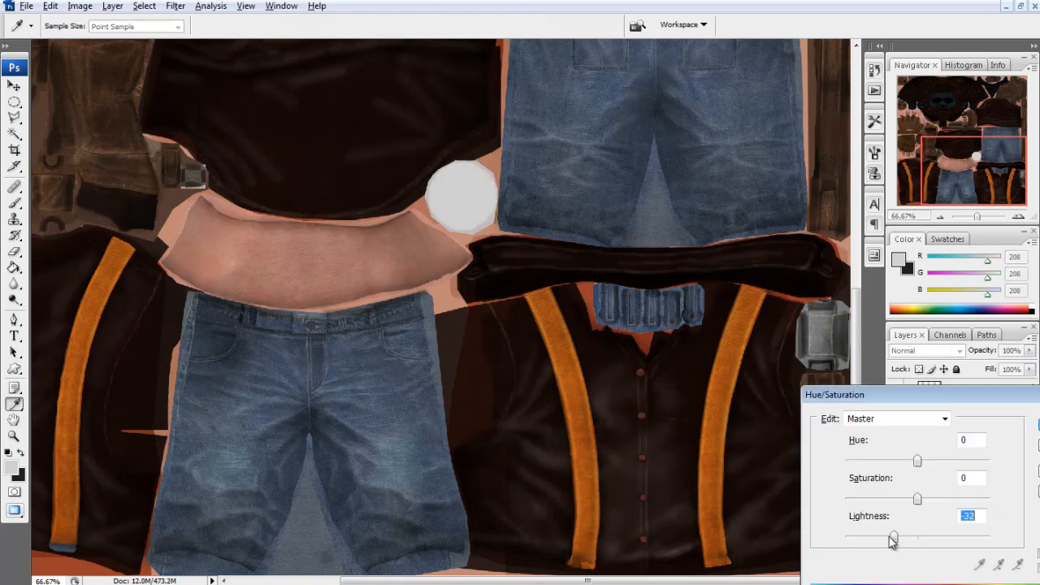
key(Return)
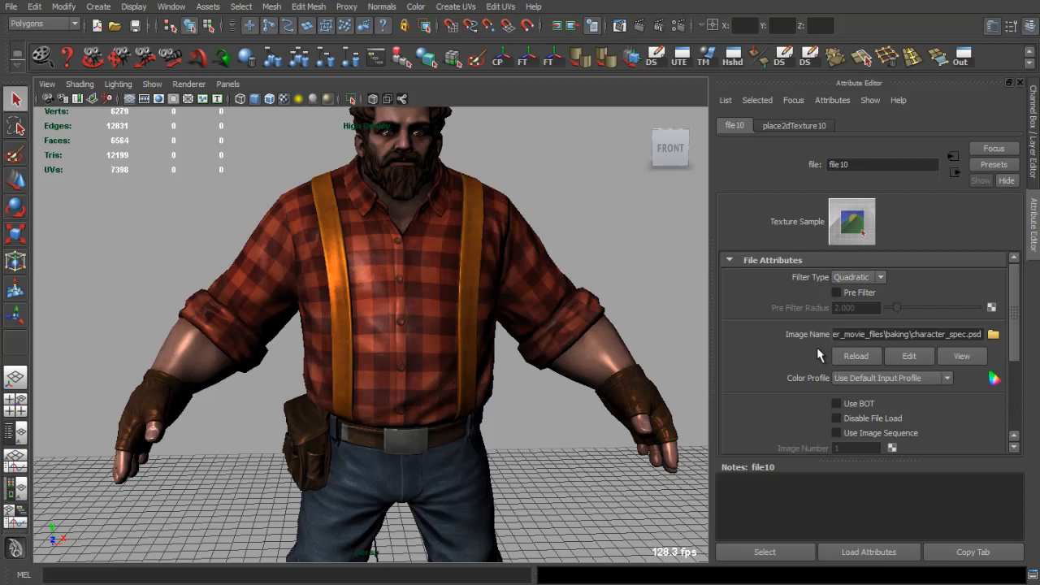
Reload the character_spec.psd texture in Maya and inspect the highlights on the shirt front and buttons.
mouse_move(520, 287)
mouse_down()
mouse_move(464, 284)
mouse_move(529, 297)
mouse_up()
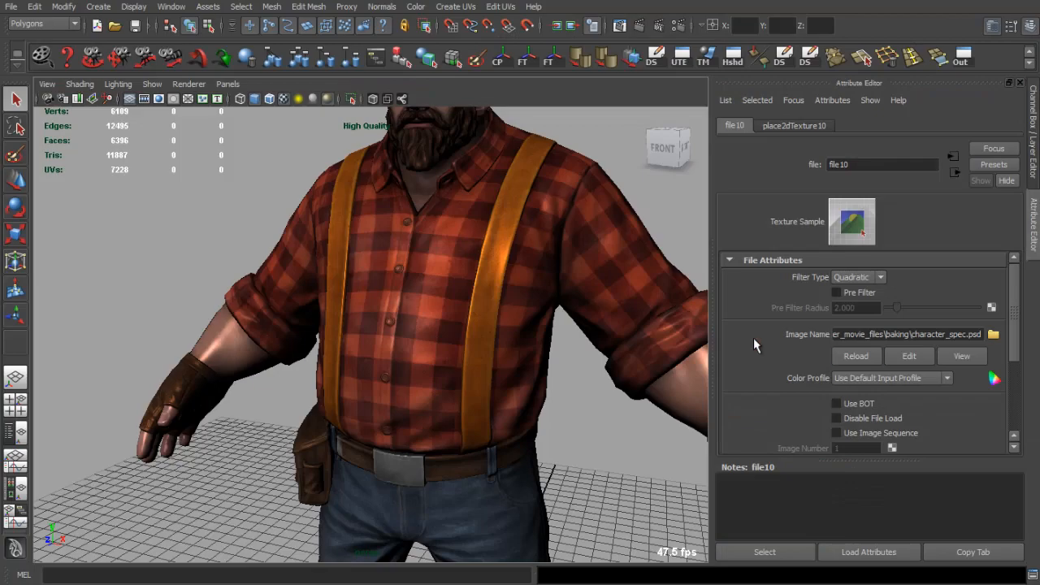
click(847, 358)
scroll(662, 345, up, 5)
scroll(528, 332, down, 6)
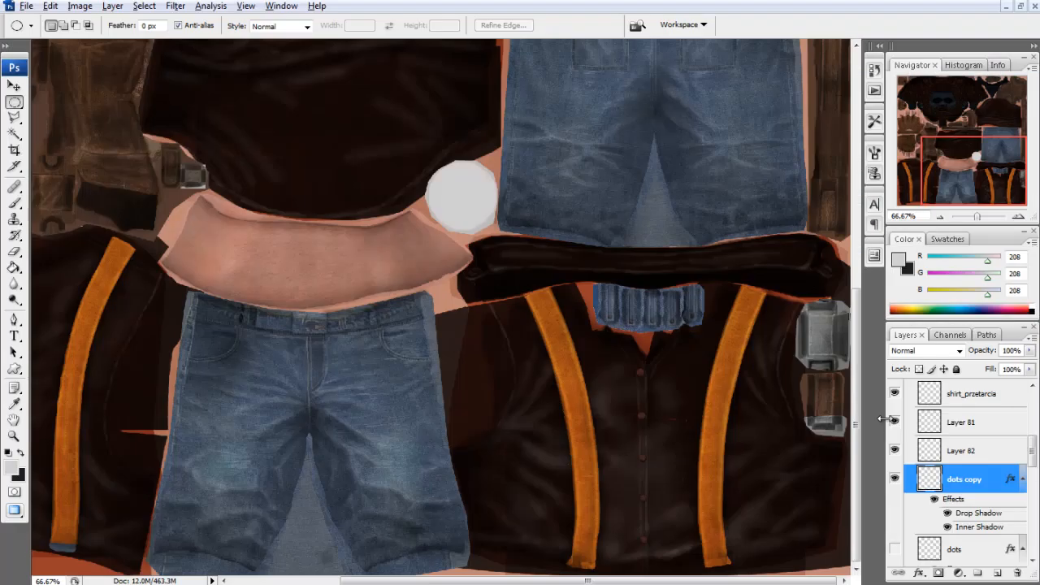
Turn the buttons on the dots copy layer black with the minimum Hue/Saturation lightness, and check the shirt in Maya.
key(ctrl+u)
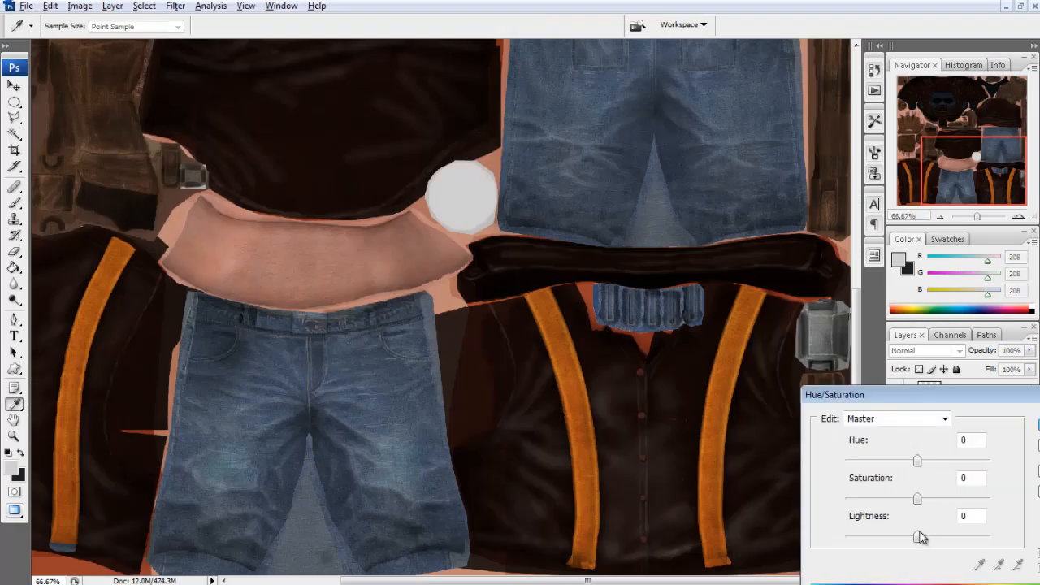
drag(919, 536, 782, 519)
key(Return)
key(m)
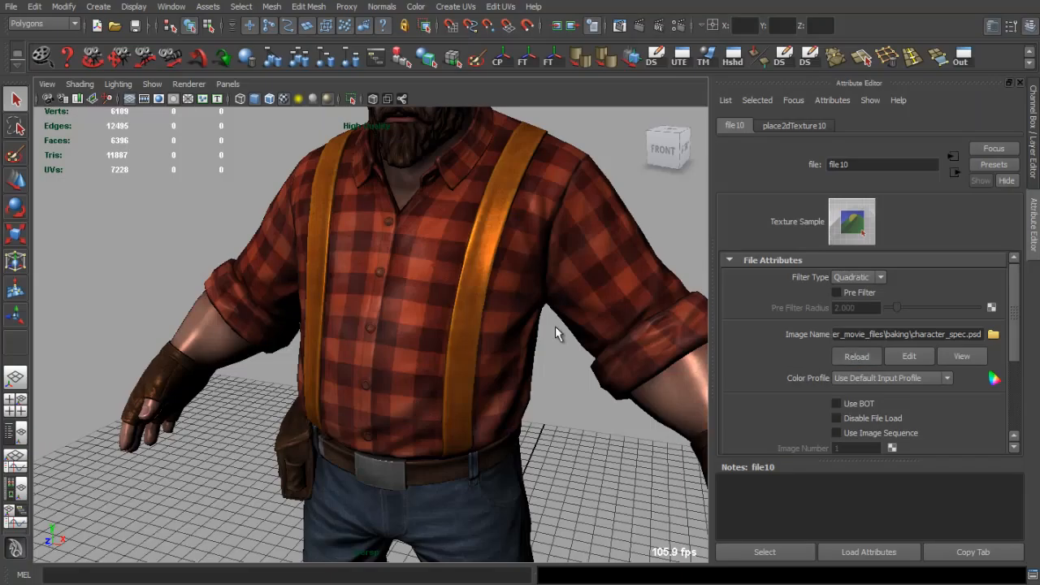
drag(557, 333, 448, 333)
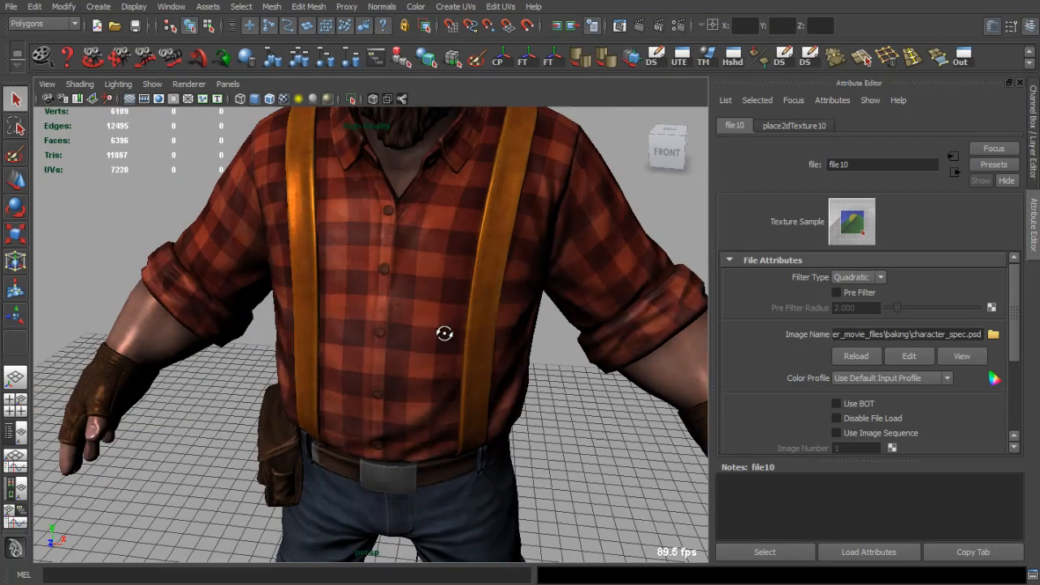
Return to Photoshop and toggle the paint1, paint copy and paint copy 2 layers to compare their effect on the shirt.
key(alt+Tab)
scroll(945, 469, down, 2)
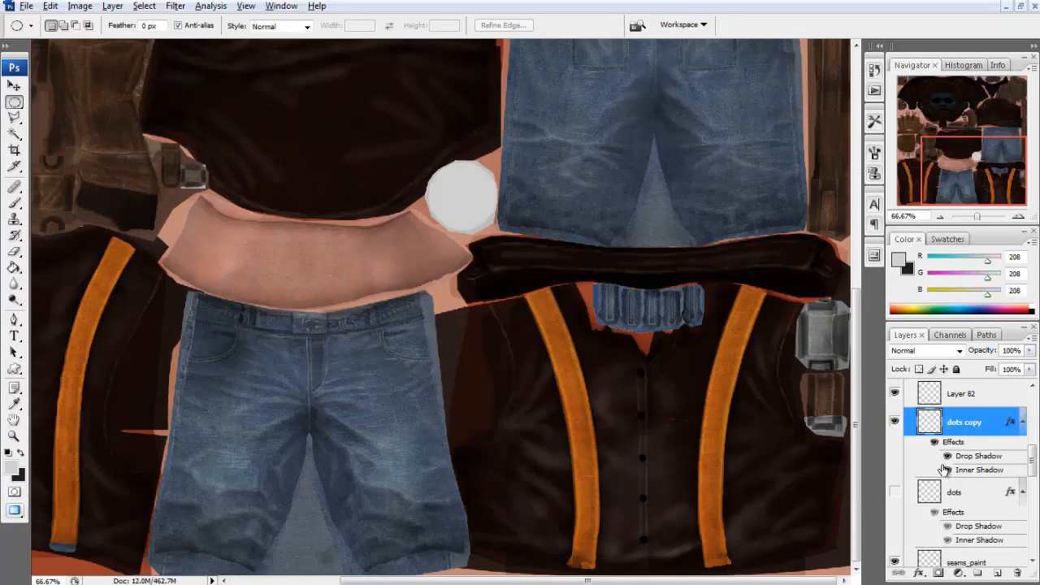
scroll(959, 479, down, 4)
scroll(980, 499, up, 2)
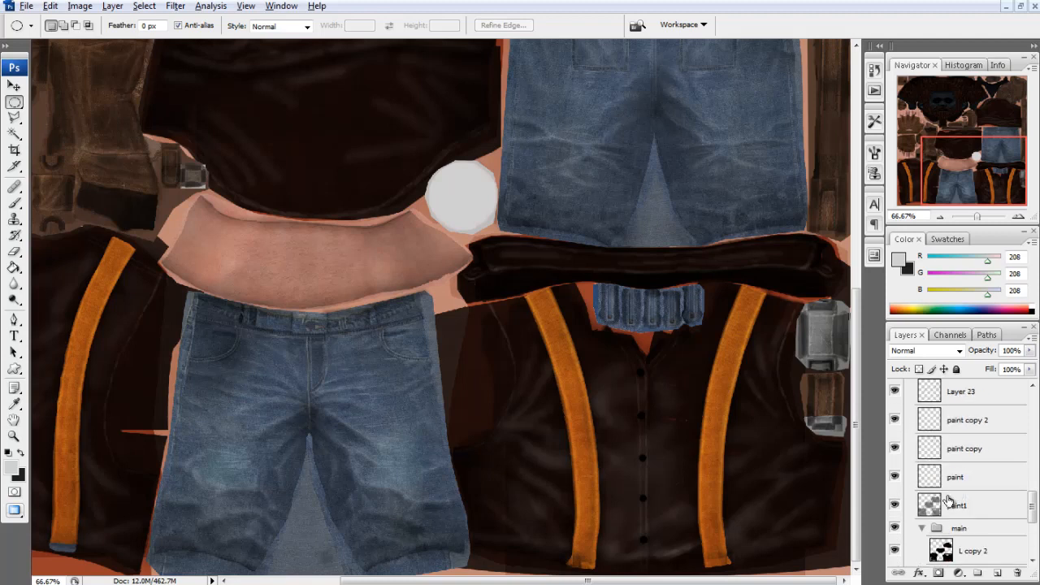
click(943, 505)
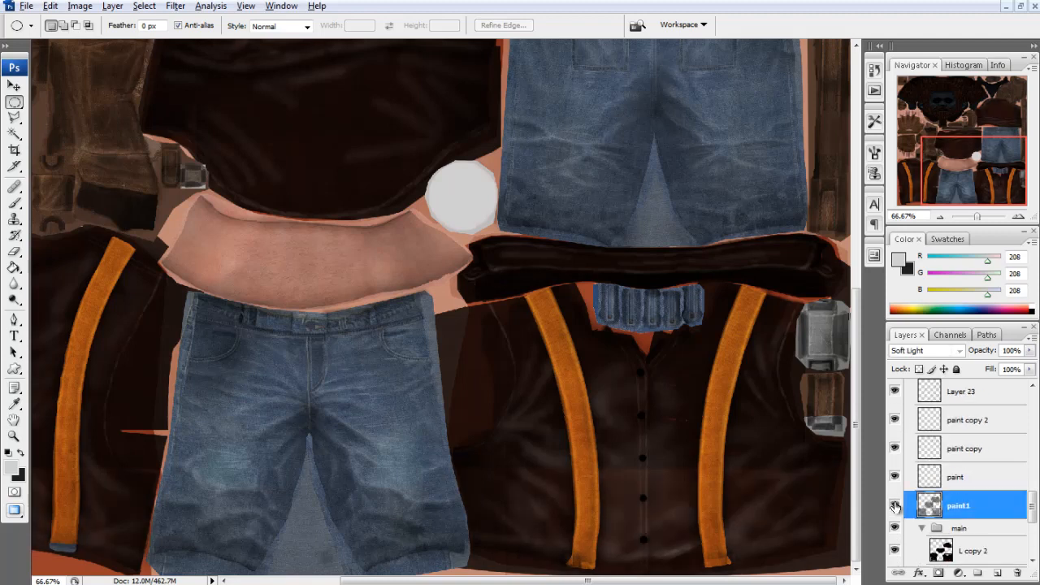
scroll(921, 504, up, 3)
scroll(911, 504, down, 1)
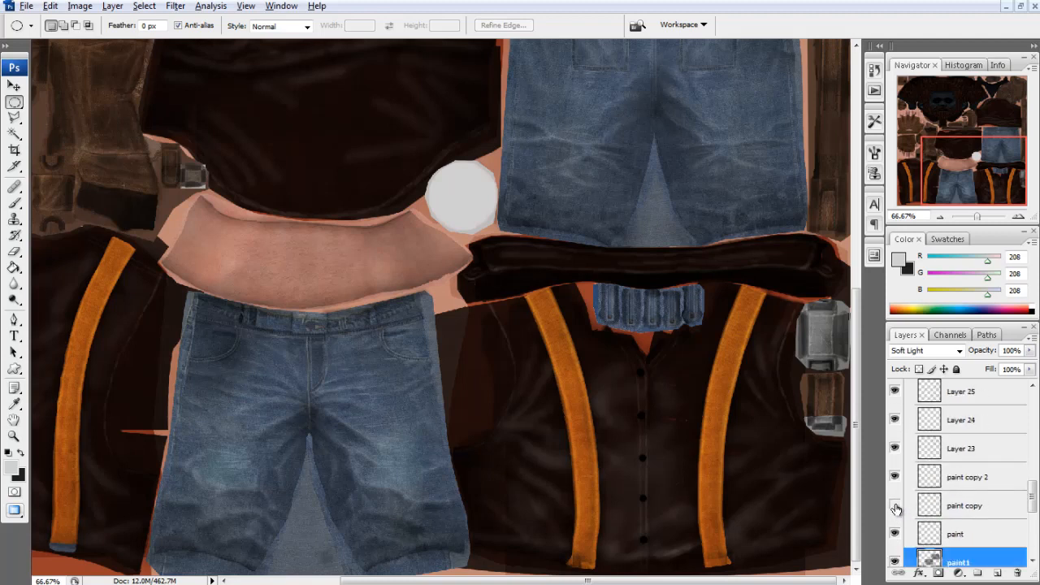
click(895, 506)
click(895, 477)
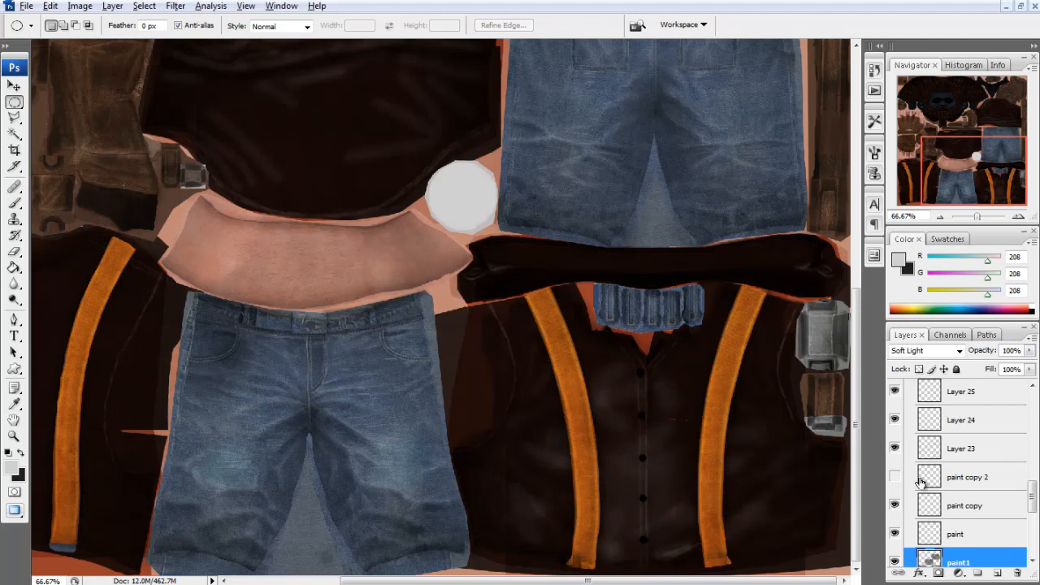
click(895, 477)
Set the paint copy layer's opacity to 0% and hide the paint, paint copy and paint copy 2 layers.
mouse_move(1031, 350)
mouse_down()
mouse_move(964, 370)
mouse_move(1030, 365)
mouse_move(959, 366)
mouse_move(1031, 366)
mouse_move(953, 369)
mouse_up()
click(895, 534)
scroll(935, 528, down, 1)
click(943, 478)
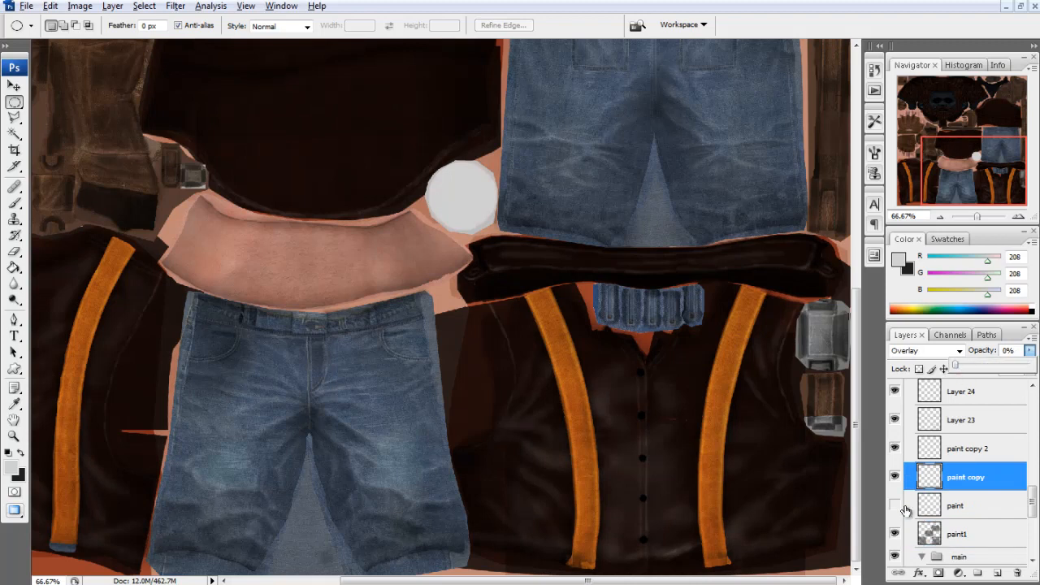
click(896, 477)
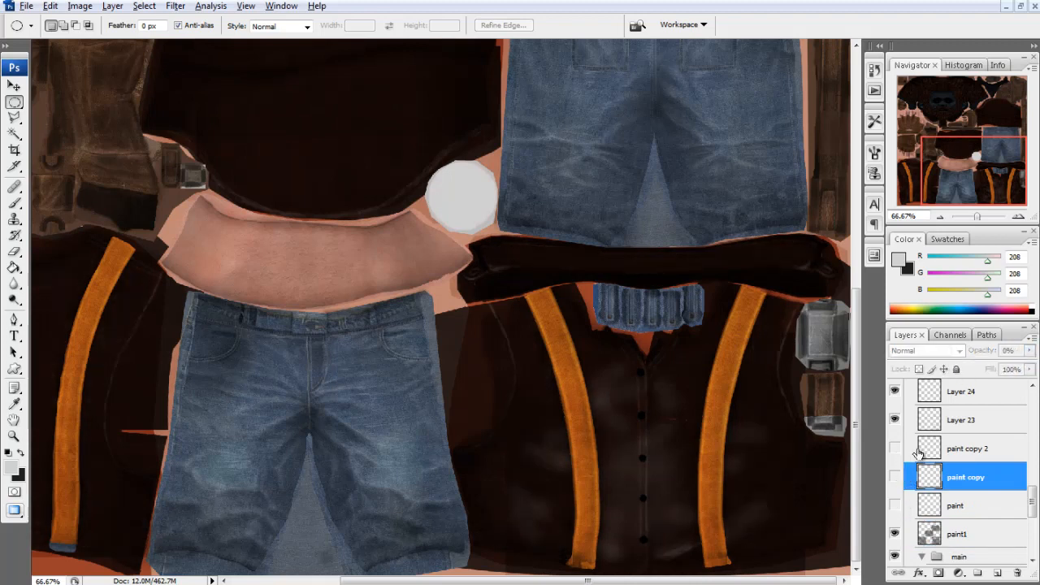
click(900, 452)
Toggle Layer 23, Layer 24 and Layer 25 to compare their effect on the shirt seams, leaving Layer 25 hidden.
scroll(899, 449, up, 1)
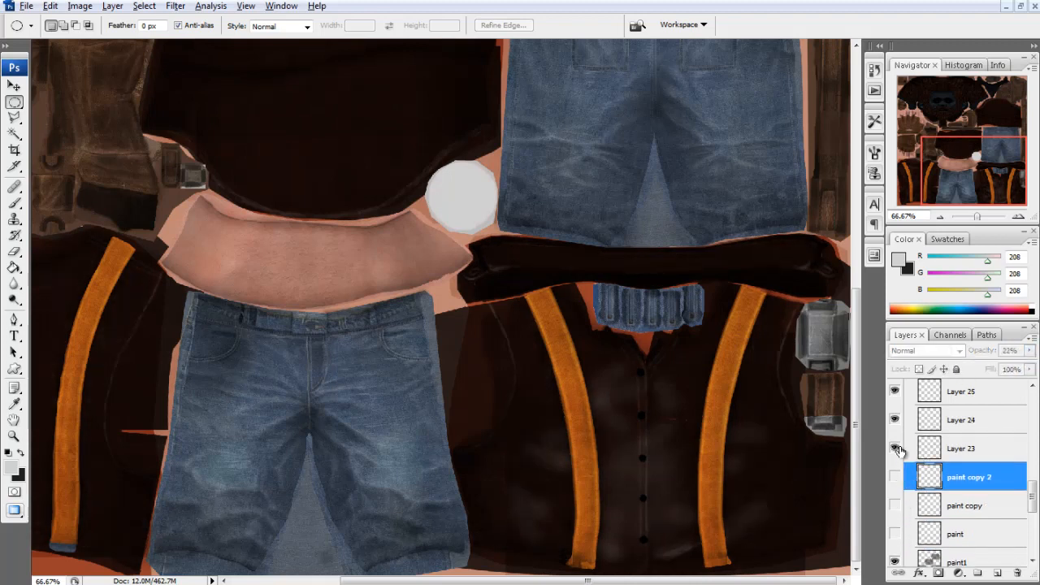
click(896, 449)
scroll(899, 449, up, 1)
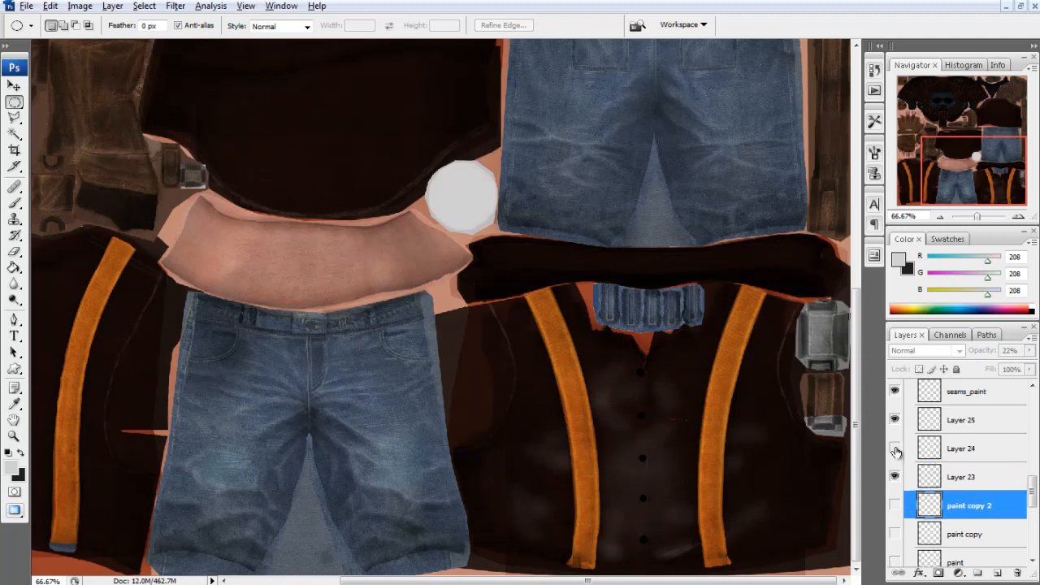
scroll(896, 452, up, 1)
scroll(895, 452, up, 1)
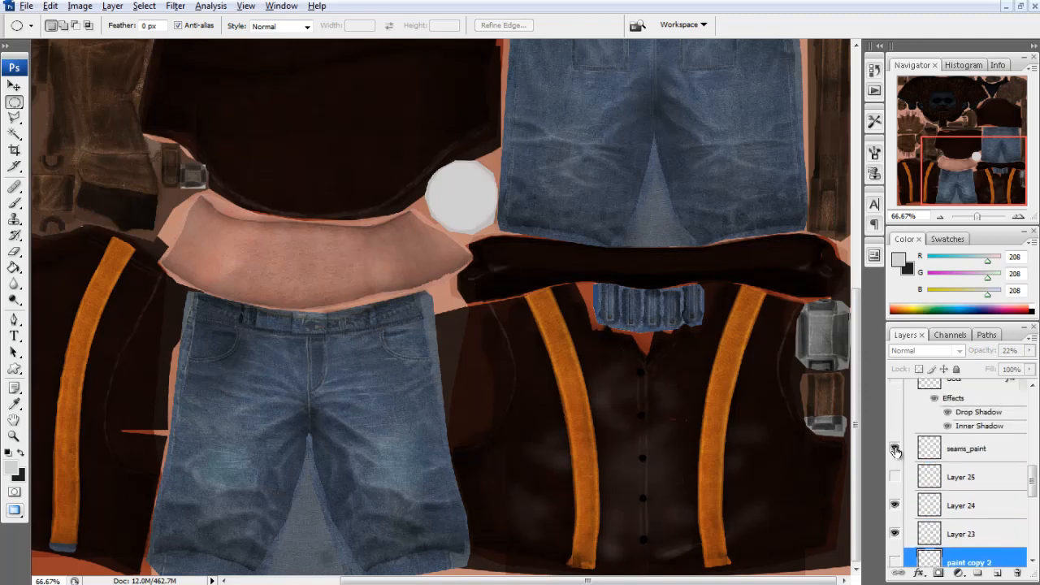
scroll(895, 452, up, 4)
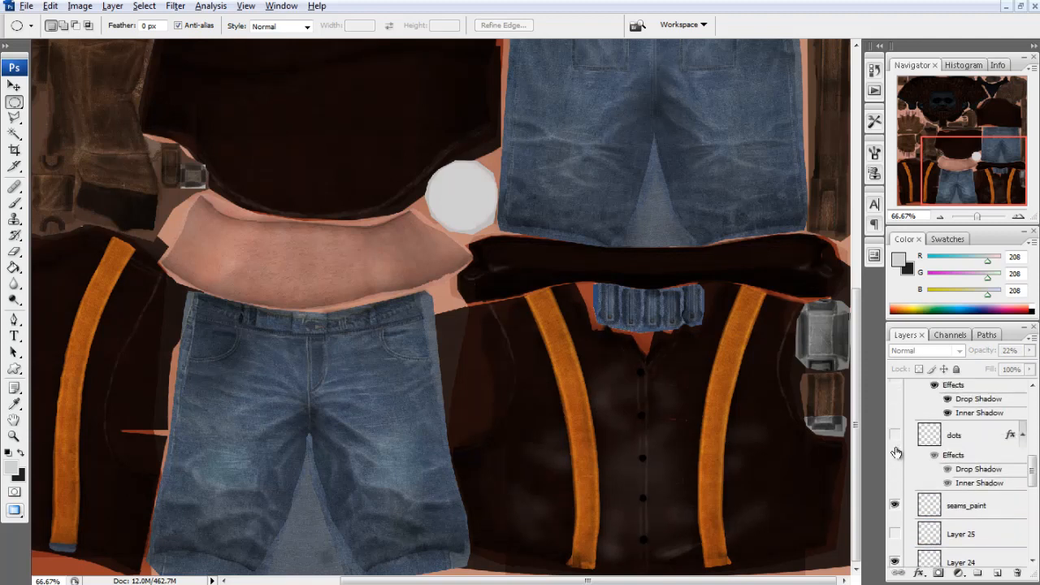
Try lower opacities on the seams_paint layer and return it to 100%.
scroll(895, 452, down, 2)
click(938, 511)
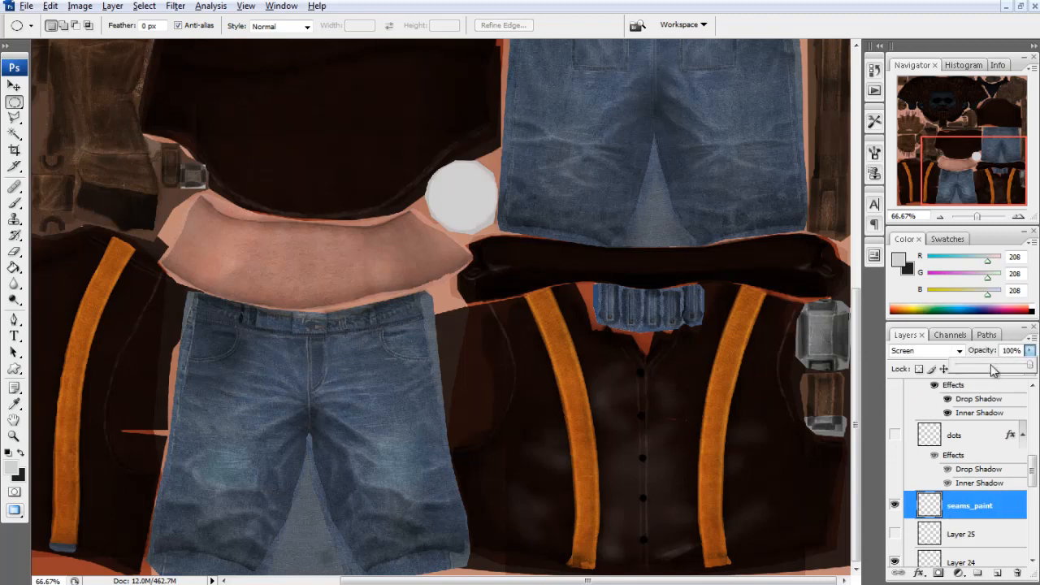
drag(992, 370, 953, 370)
drag(1030, 365, 1034, 370)
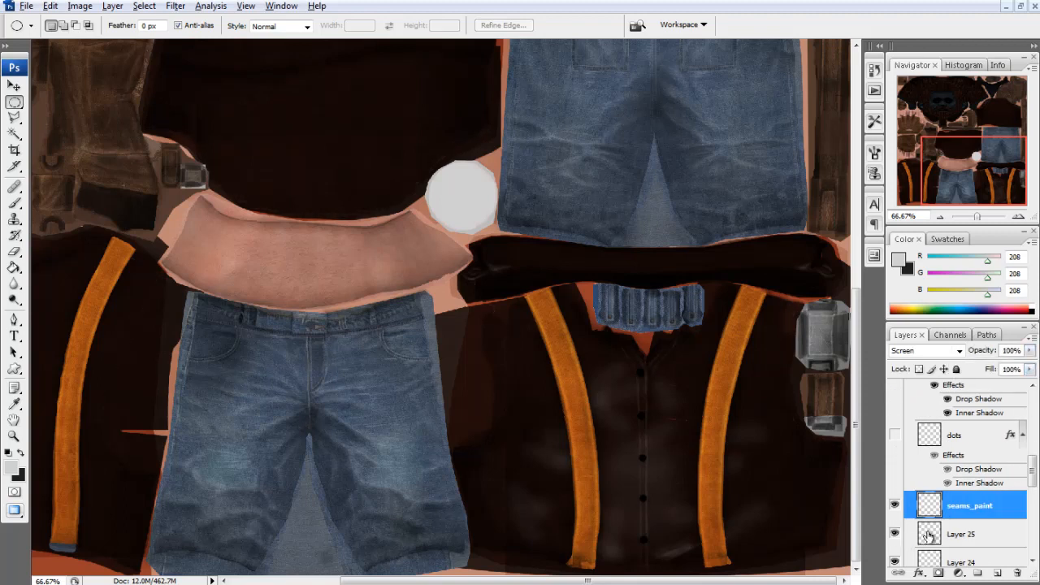
Compare the shirt with the seams_paint, Layer 25 and Layer 24 layers switched on and off, keeping only Layer 25 hidden.
click(895, 507)
scroll(906, 512, down, 1)
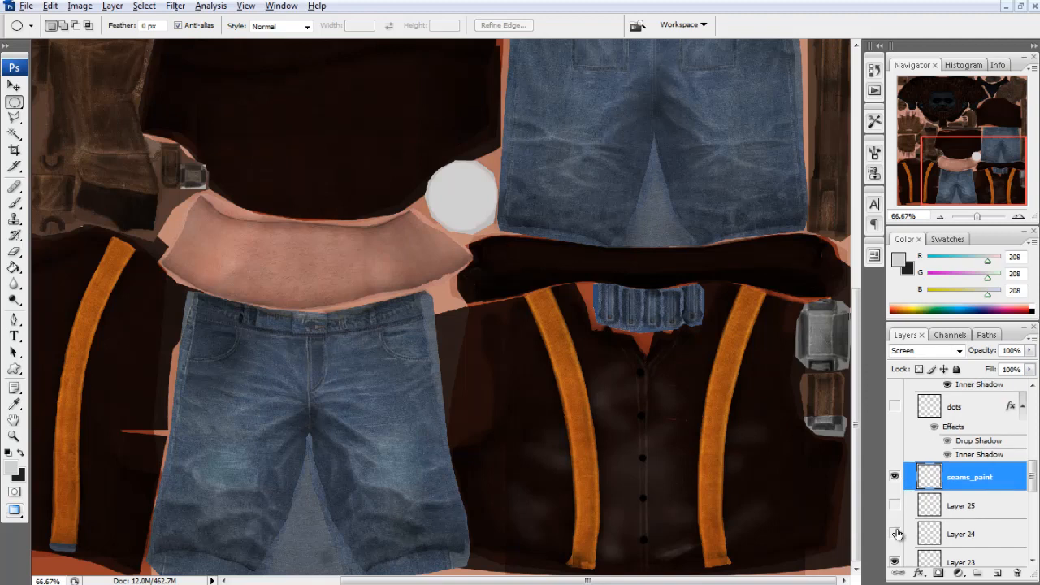
click(935, 535)
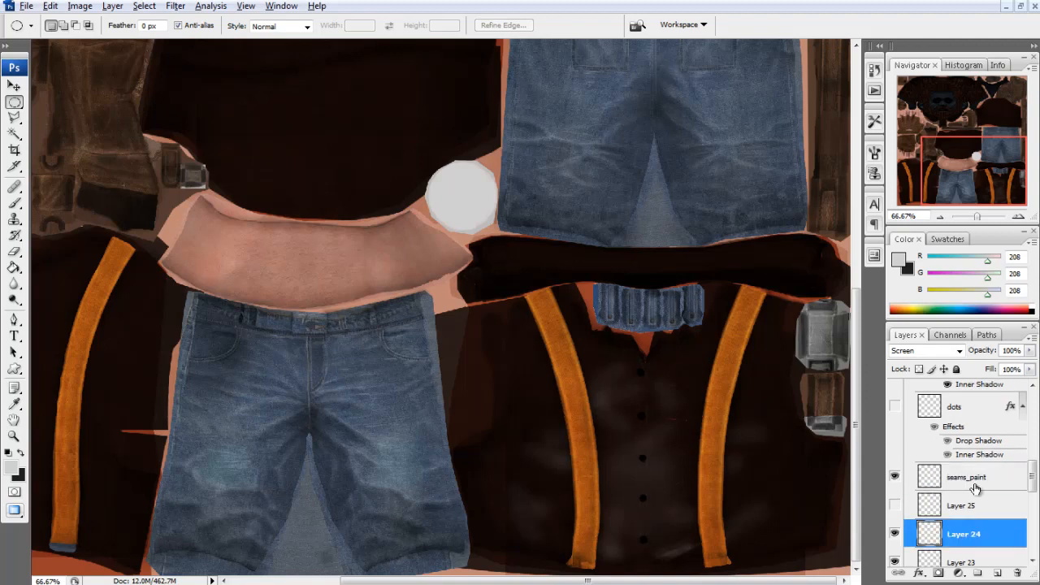
scroll(975, 488, down, 2)
click(934, 508)
scroll(949, 508, down, 1)
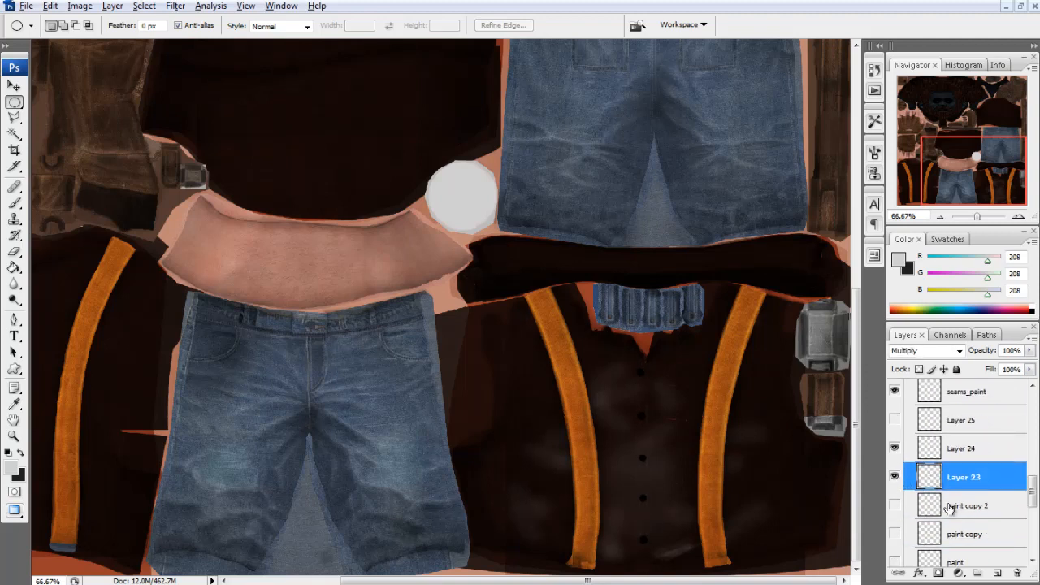
Identify the shirt base on Layer 5 by toggling its visibility and darken it with a Hue/Saturation lightness of -72.
scroll(949, 508, down, 2)
scroll(943, 479, down, 5)
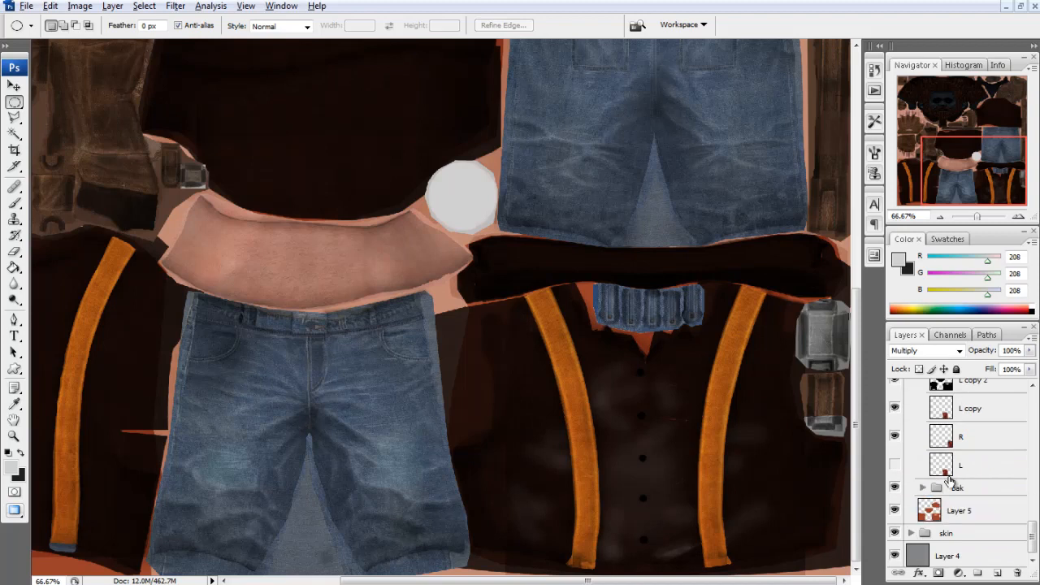
click(950, 510)
click(897, 511)
click(896, 511)
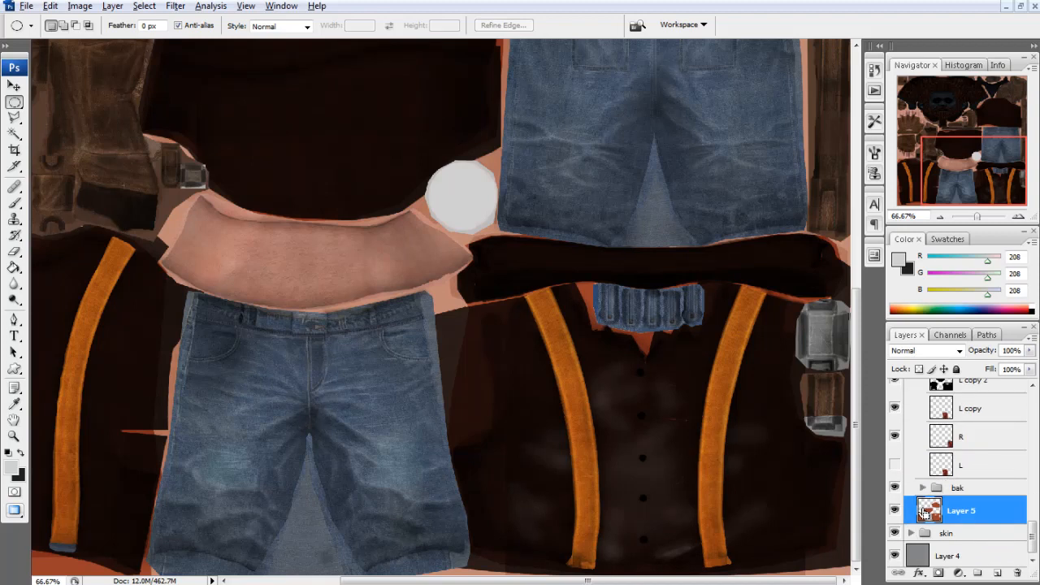
key(ctrl+u)
drag(885, 538, 872, 543)
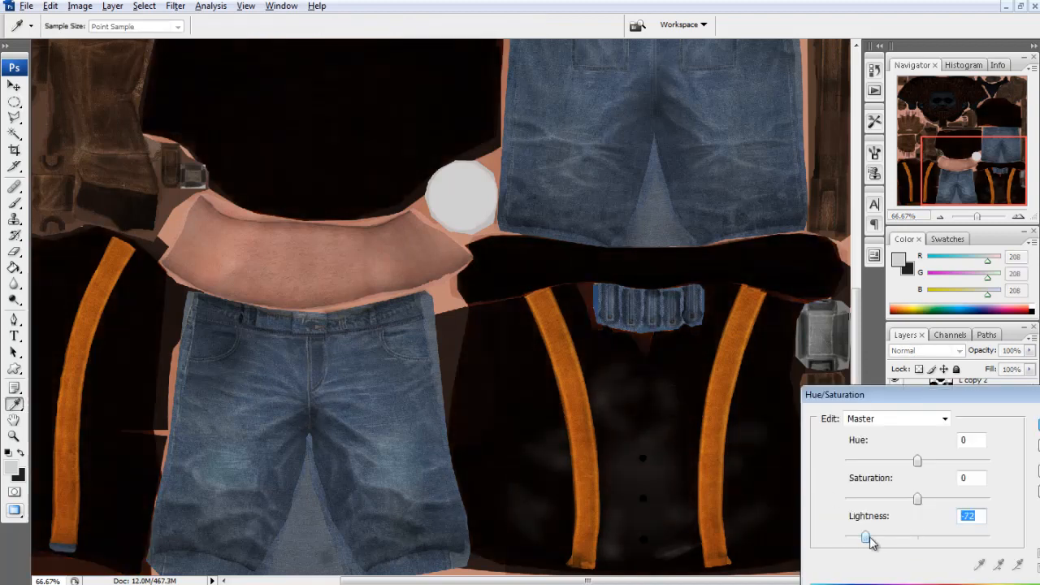
key(Return)
key(m)
Switch to Maya and examine the highlights on the character's shirt front from a closer angle.
key(alt+Tab)
key(alt+Tab)
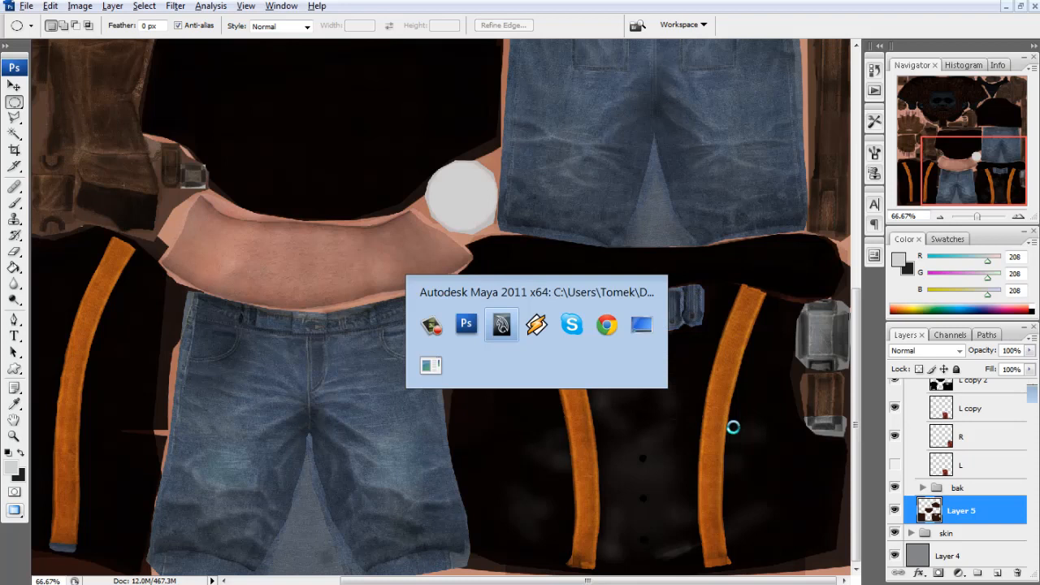
click(501, 325)
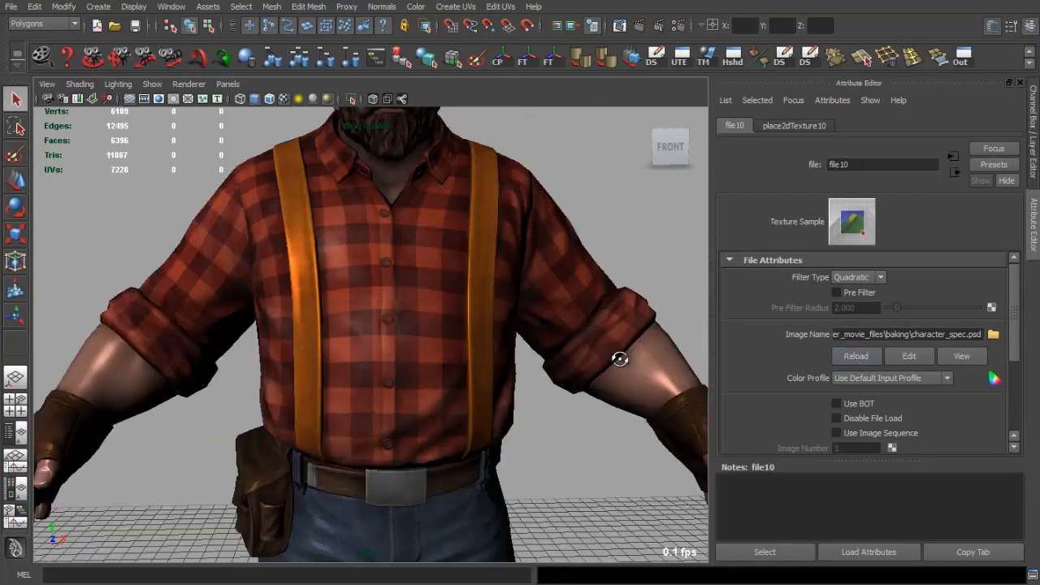
drag(620, 359, 523, 304)
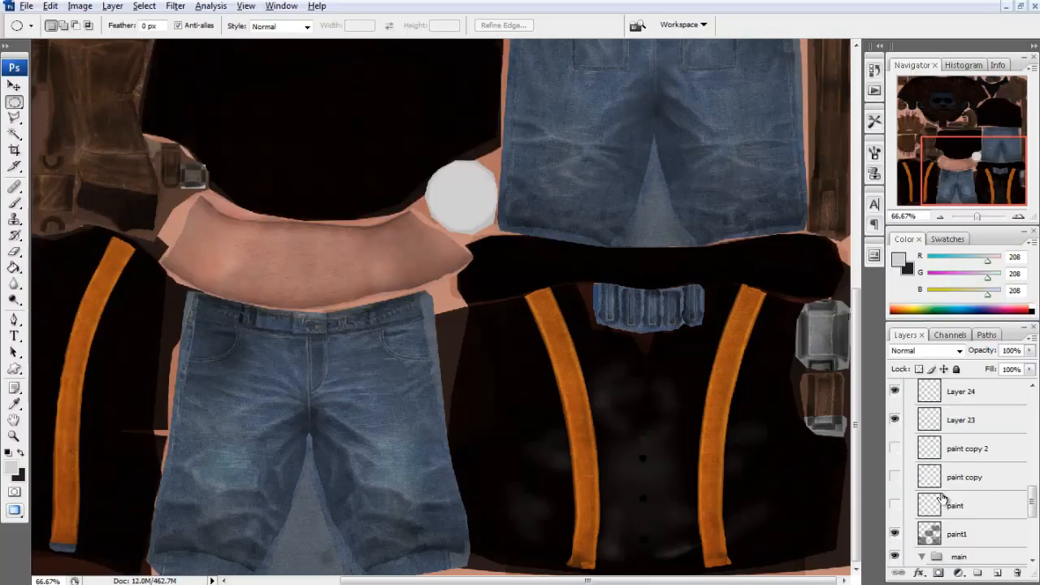
Return to Photoshop and hide the shirt_przetarcia layer in the shirt group.
scroll(943, 498, up, 6)
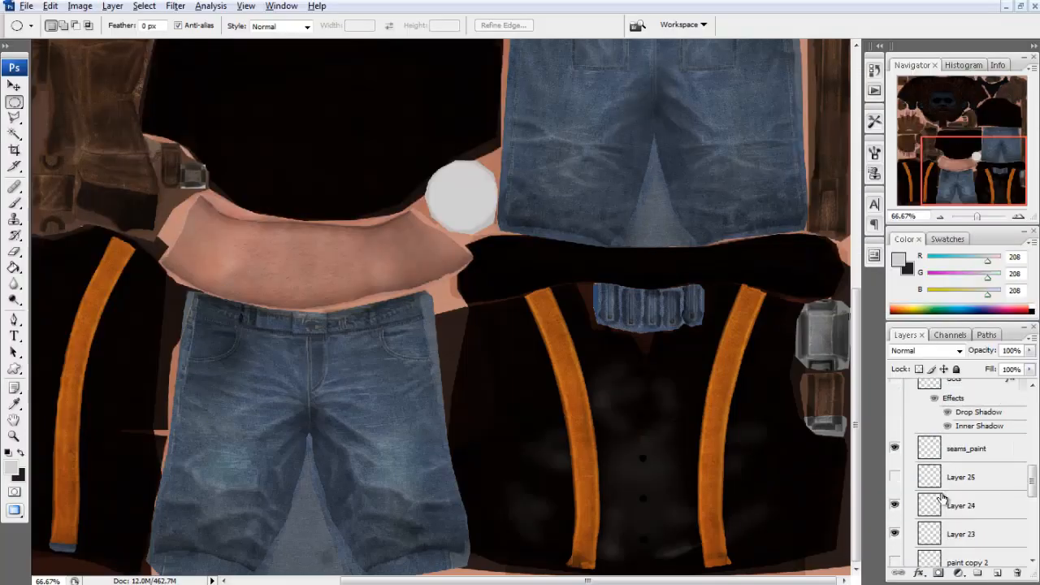
scroll(908, 483, up, 2)
click(904, 452)
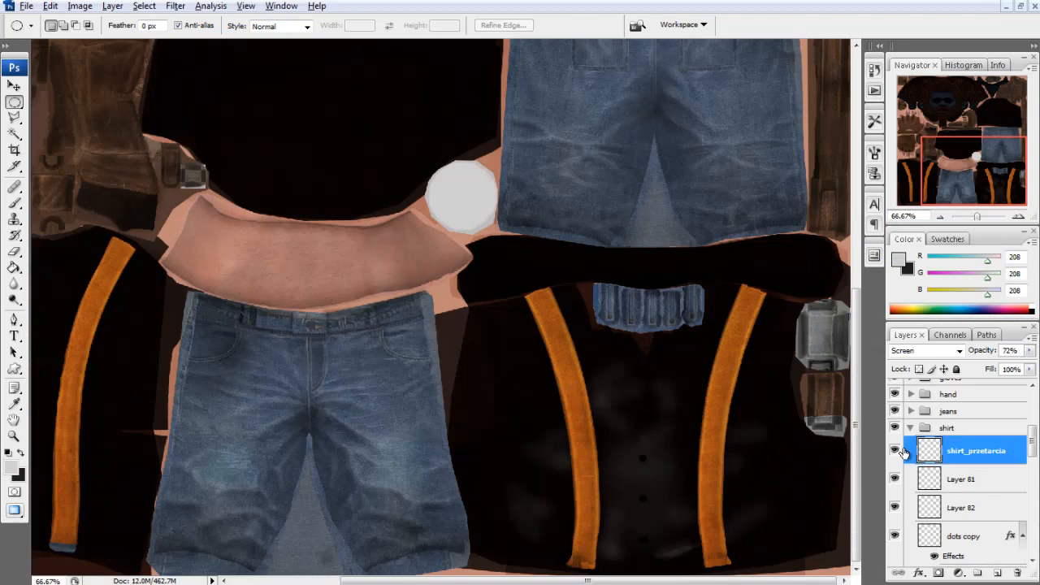
click(897, 452)
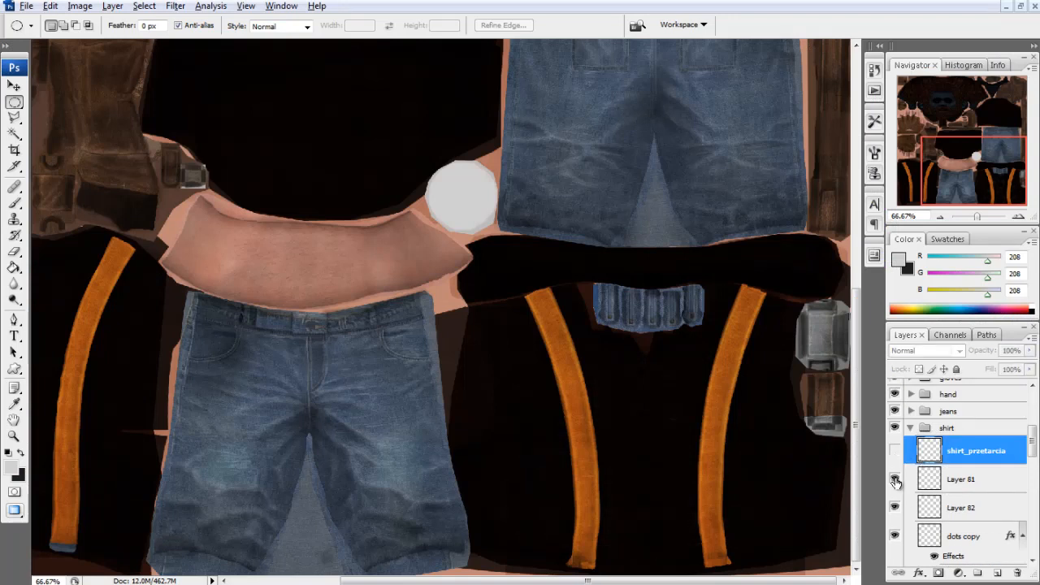
Reload the character_spec.psd texture in Maya and inspect the shirt highlights up close and on the whole character.
key(alt+Tab)
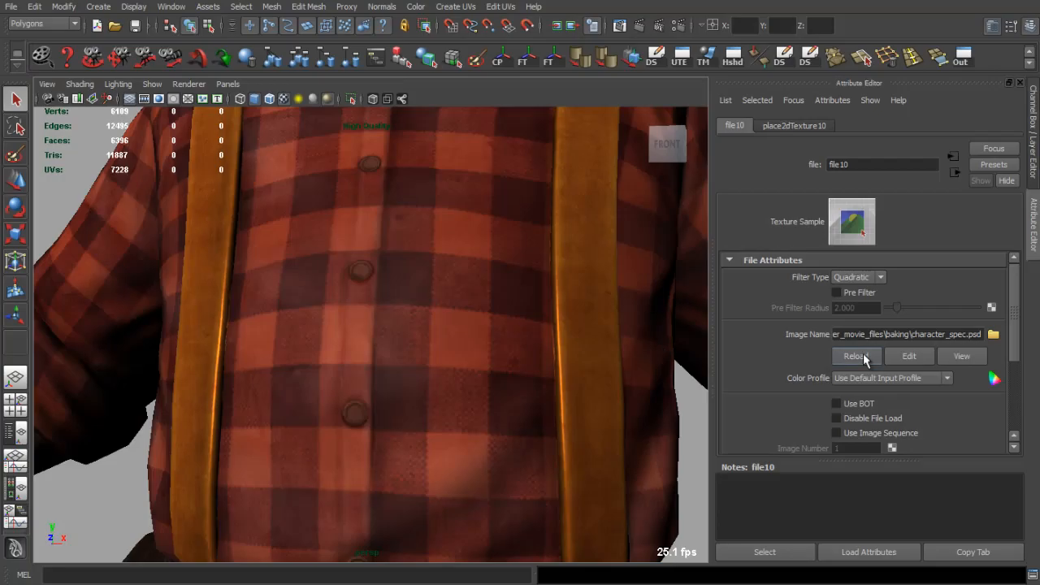
drag(608, 361, 512, 395)
scroll(420, 365, up, 3)
scroll(474, 365, down, 5)
scroll(474, 365, up, 4)
scroll(439, 360, up, 4)
scroll(480, 379, down, 3)
scroll(464, 379, down, 2)
scroll(464, 362, up, 4)
key(f)
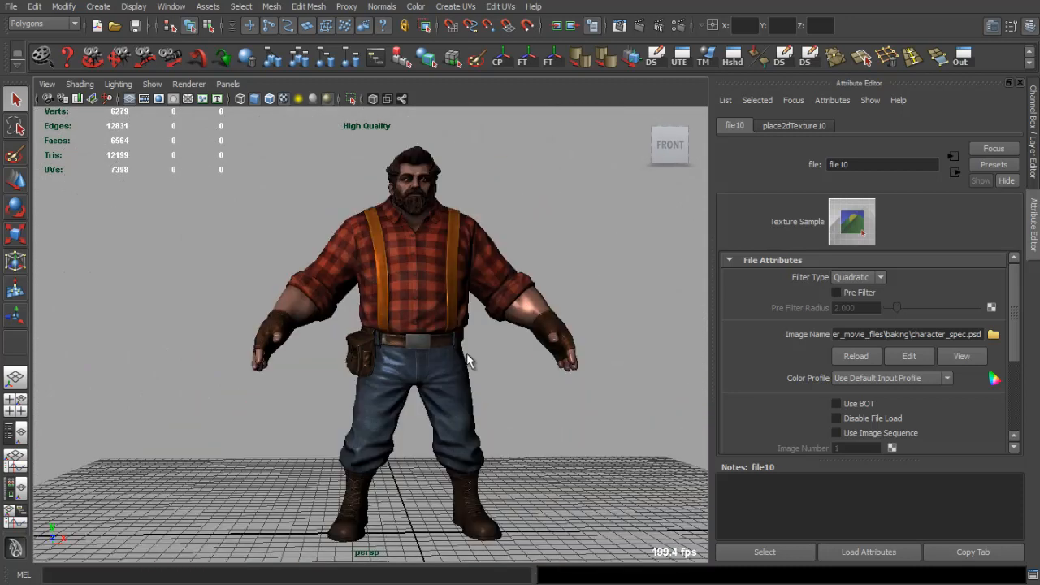
scroll(455, 355, up, 5)
drag(441, 349, 484, 393)
Return to Photoshop, toggle the shirt group's visibility off and on, and collapse the group.
key(alt+Tab)
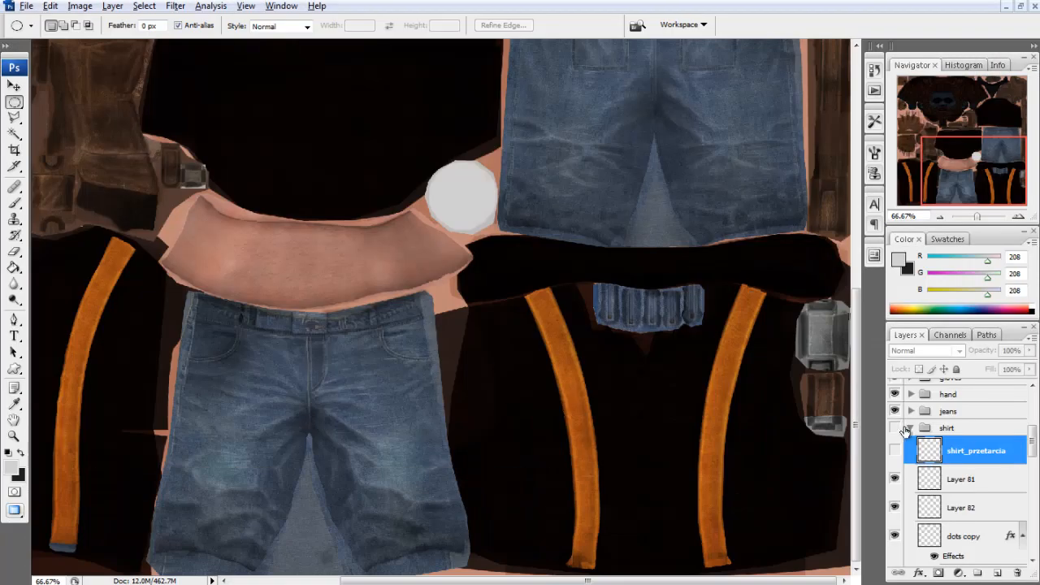
click(896, 428)
click(895, 428)
click(911, 429)
Darken the suspenders on Layer 46 copy in the laces group with a Hue/Saturation lightness of -75, and check them in Maya.
drag(1032, 504, 1033, 443)
click(910, 495)
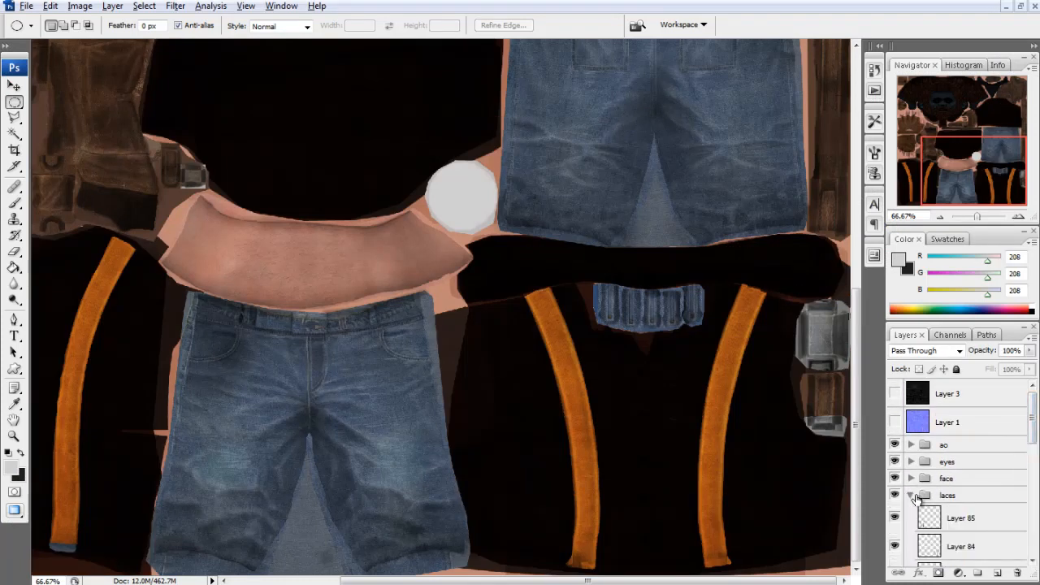
scroll(978, 503, down, 3)
click(939, 492)
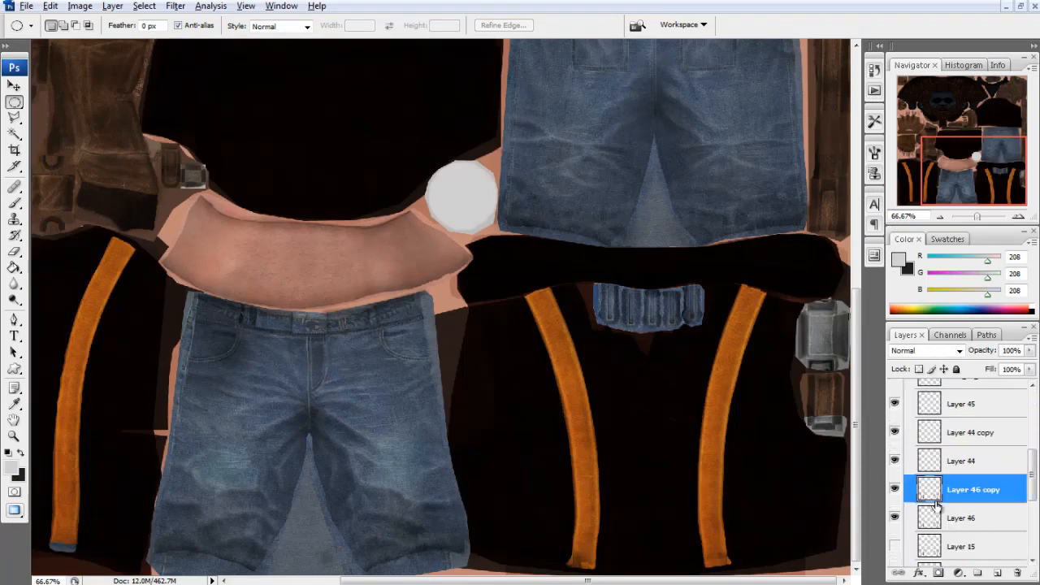
key(ctrl+u)
drag(917, 539, 867, 541)
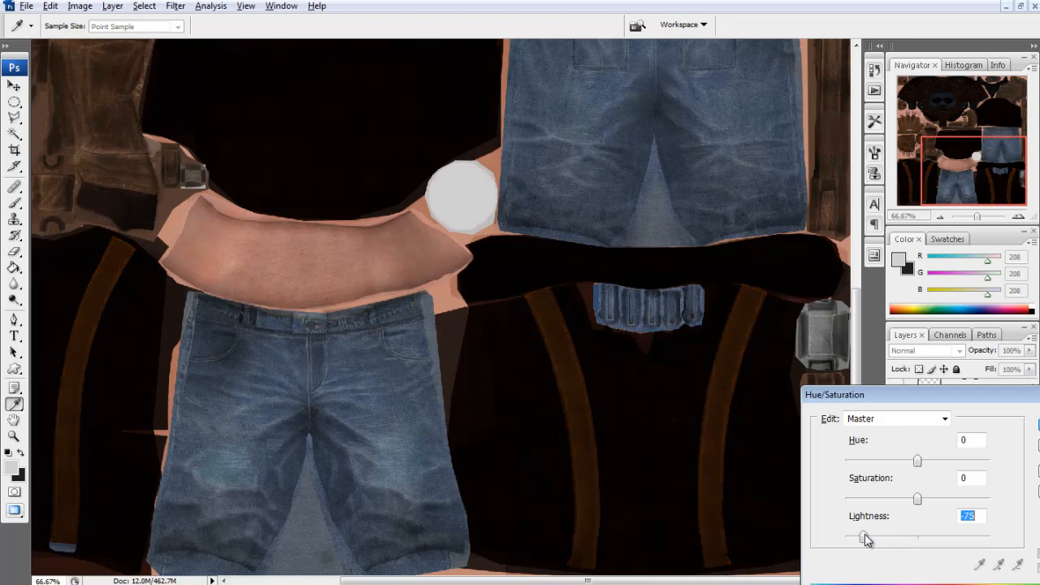
click(1031, 425)
key(m)
key(alt+Tab)
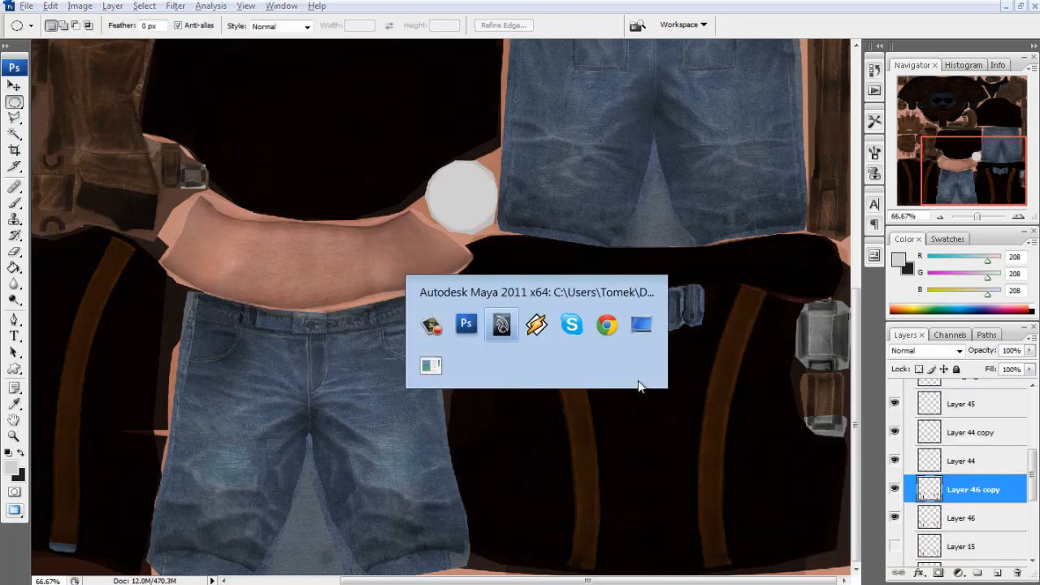
drag(504, 278, 434, 297)
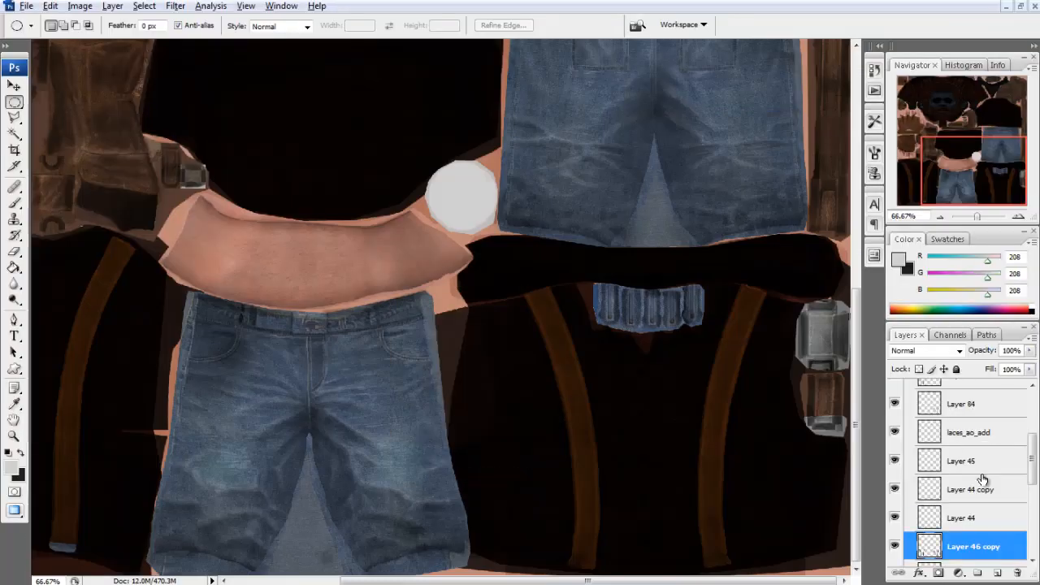
Collapse the laces group in Photoshop and toggle Layer 36 to identify the skin-coloured piece above the jeans.
scroll(983, 479, up, 3)
click(911, 468)
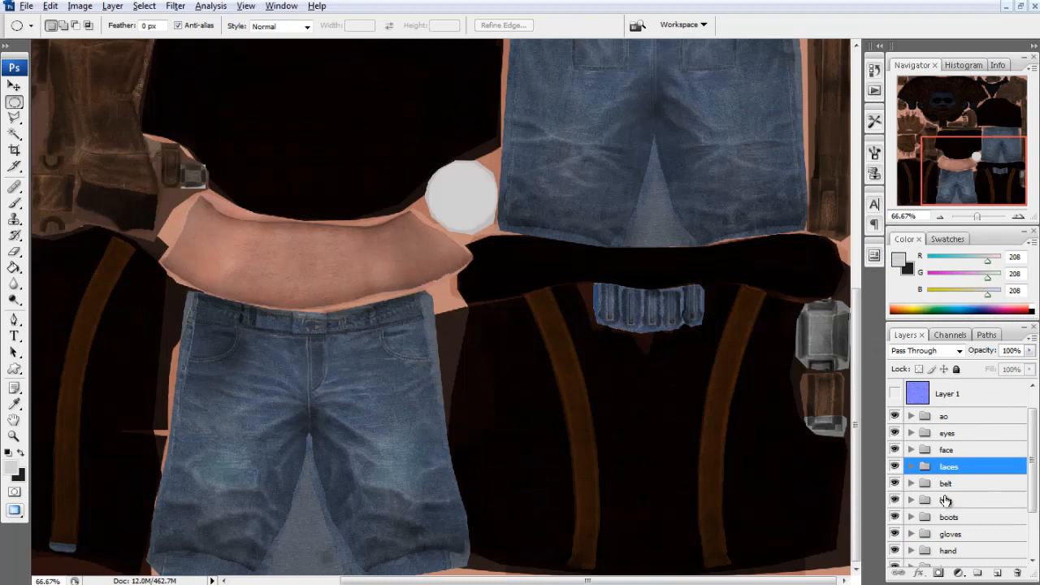
scroll(970, 493, down, 6)
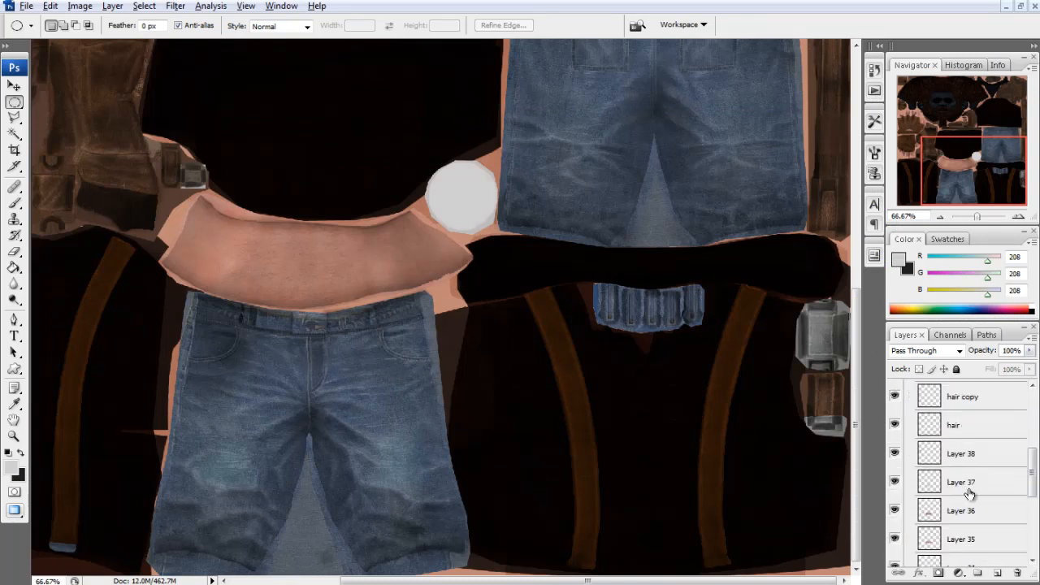
click(945, 505)
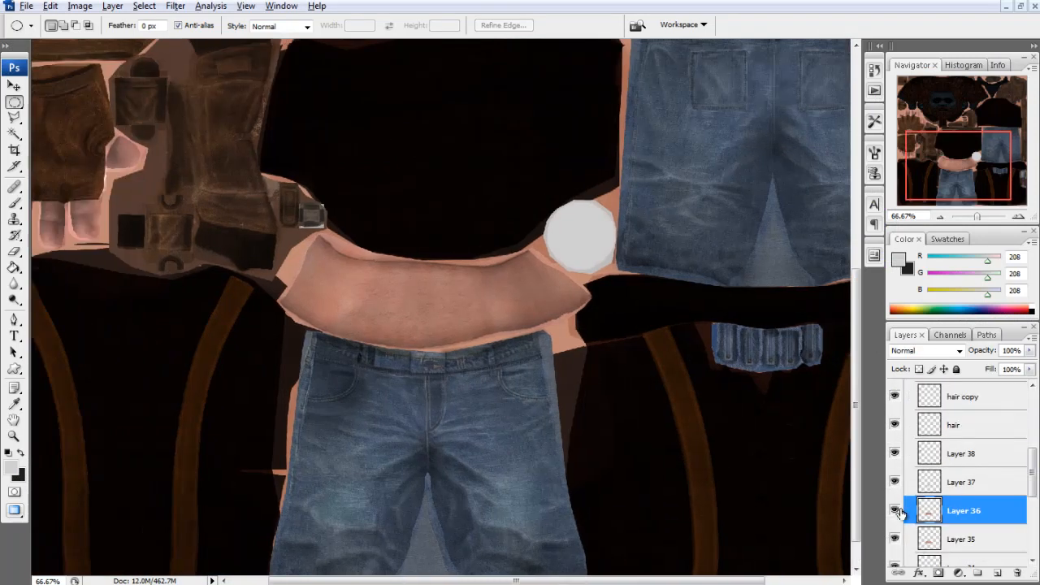
click(895, 511)
click(895, 511)
Recolour the skin piece on Layer 36 dark blue using Hue/Saturation with hue -140, saturation -20 and lightness -40.
key(ctrl+u)
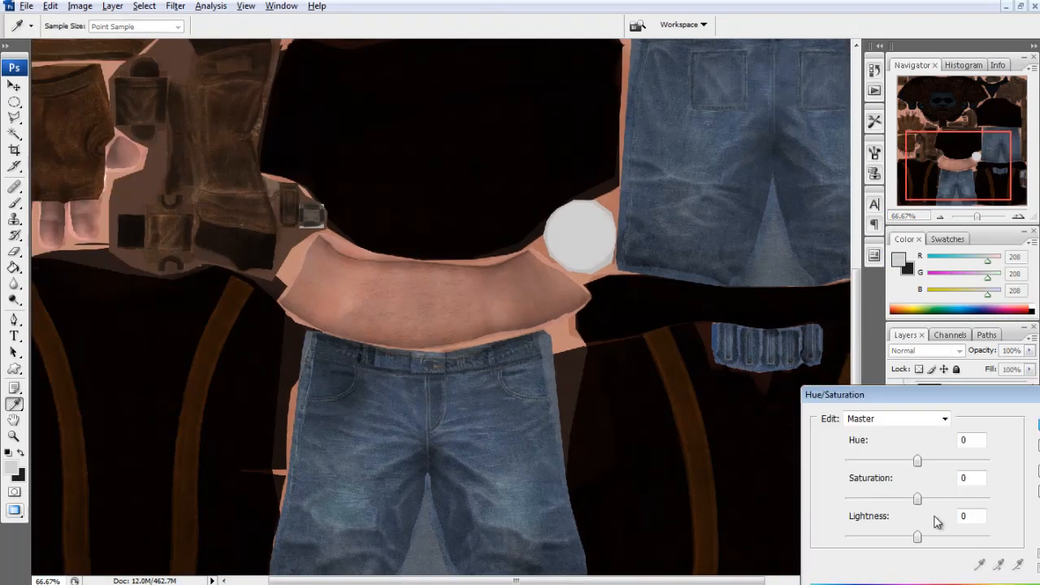
click(918, 460)
drag(919, 536, 898, 536)
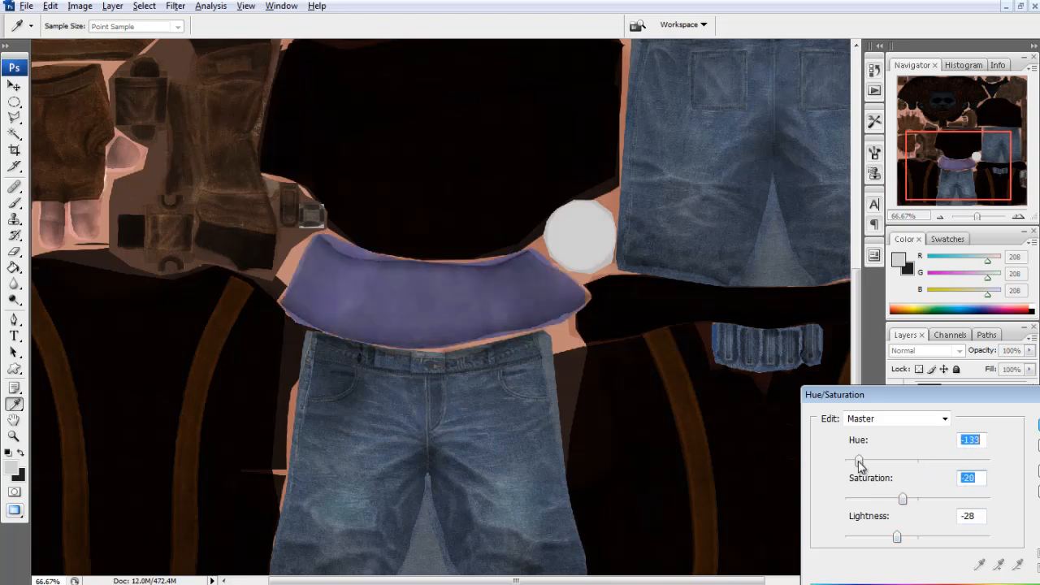
drag(860, 463, 858, 465)
mouse_move(897, 538)
mouse_down()
mouse_move(875, 538)
mouse_move(894, 538)
mouse_up()
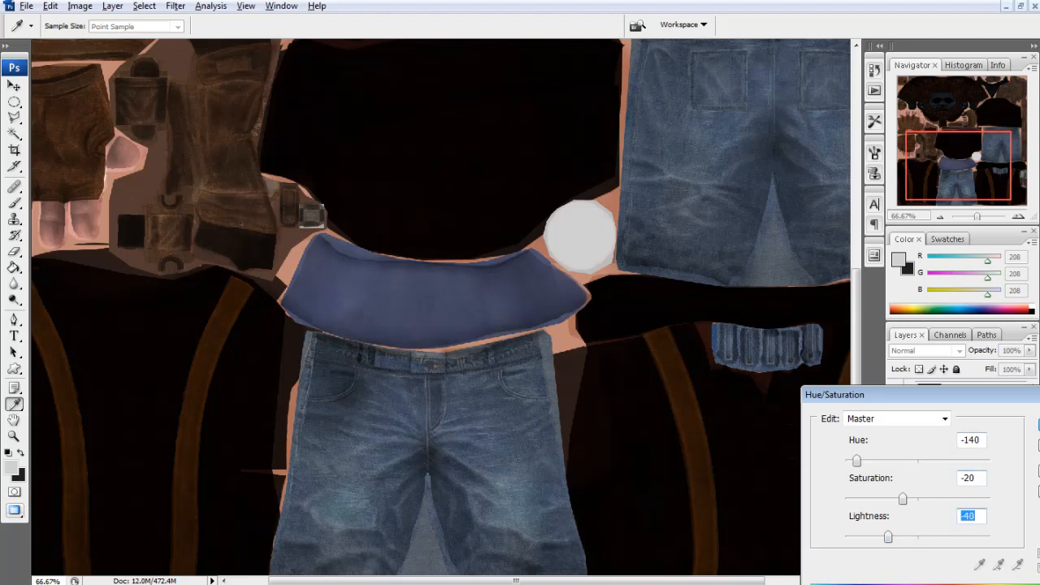
key(Return)
key(m)
Increase the contrast of Layer 36 using Levels with input black at 56 and input white at 209.
key(ctrl+l)
drag(561, 456, 593, 459)
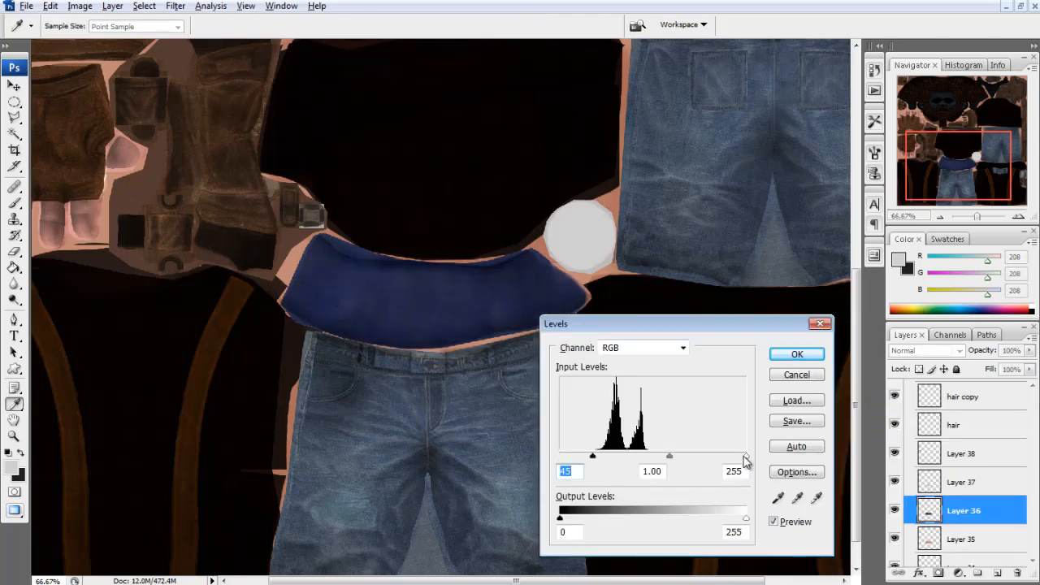
drag(745, 457, 715, 459)
drag(600, 460, 599, 460)
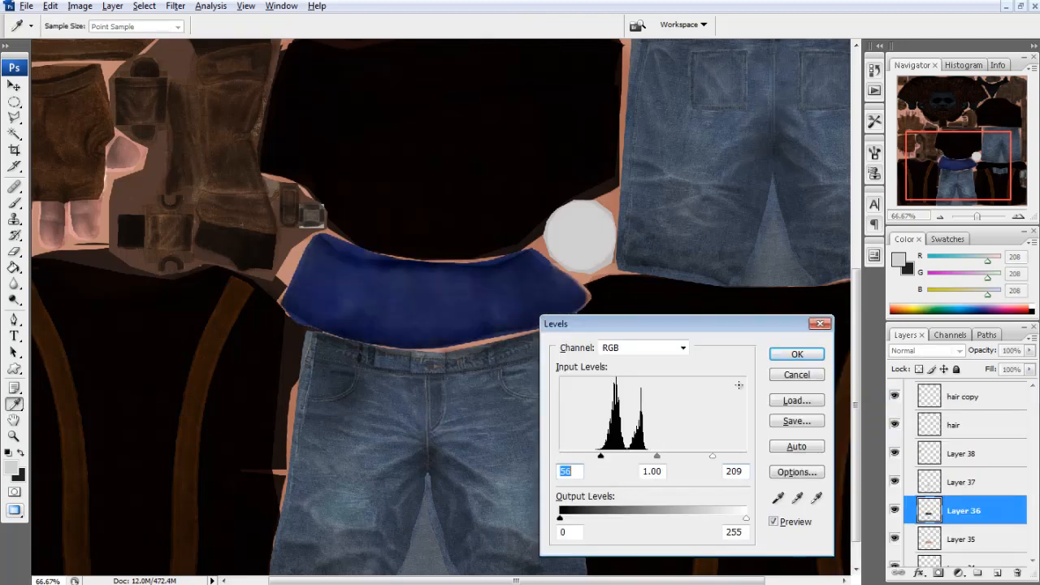
click(797, 355)
Mute and darken the skin piece on Layer 36 using Hue/Saturation with hue -10, saturation -51 and lightness -25, and check it in Maya.
key(ctrl+u)
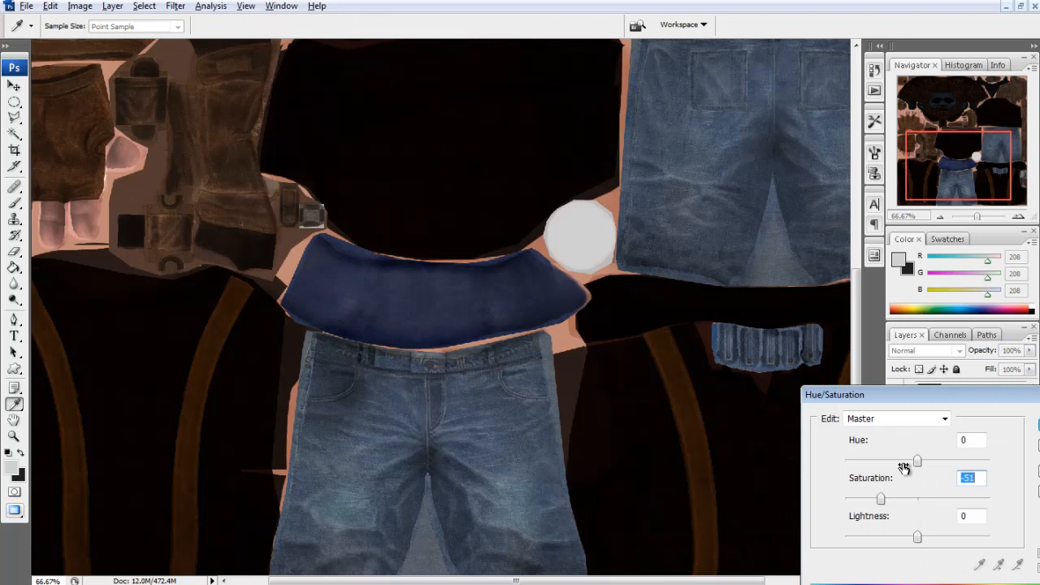
drag(912, 546, 901, 545)
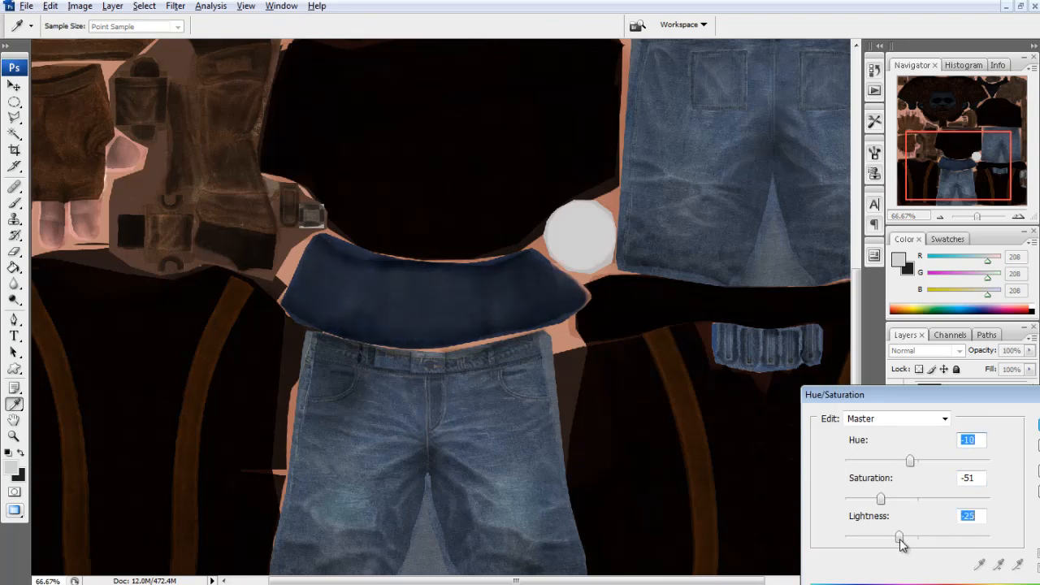
key(Return)
key(m)
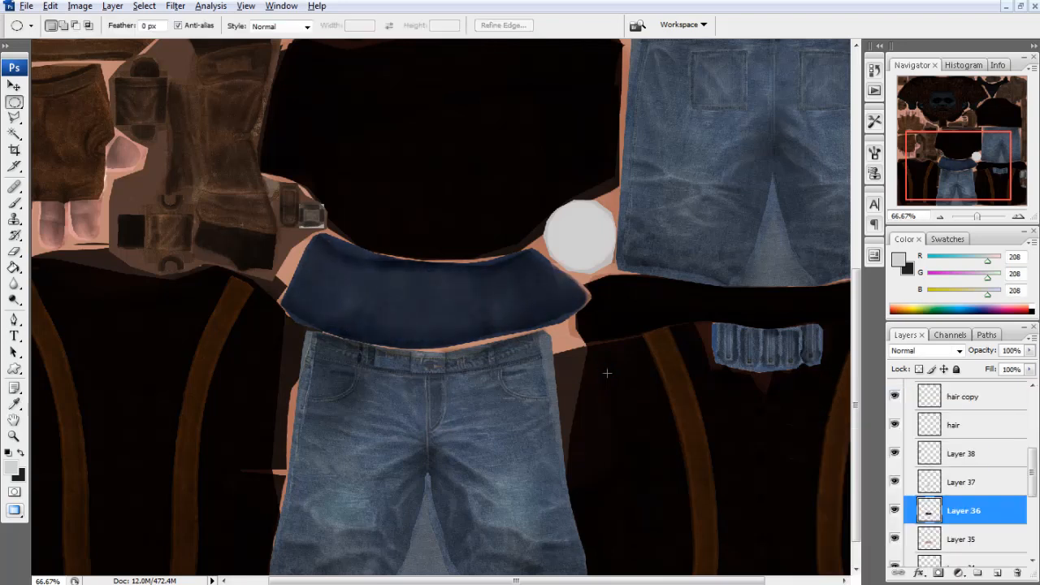
key(alt+Tab)
drag(514, 309, 410, 265)
scroll(409, 265, up, 6)
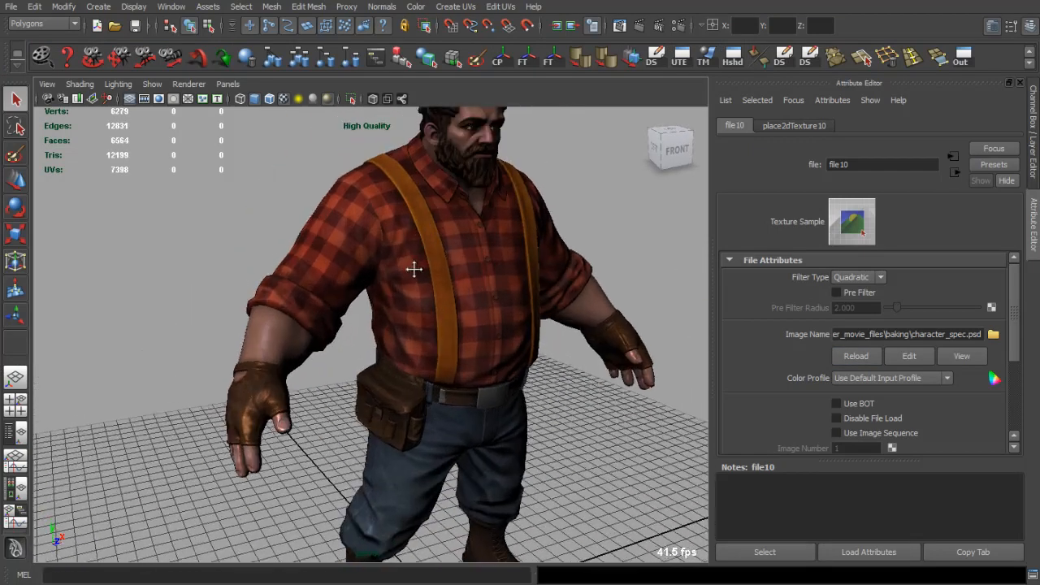
key(alt+Tab)
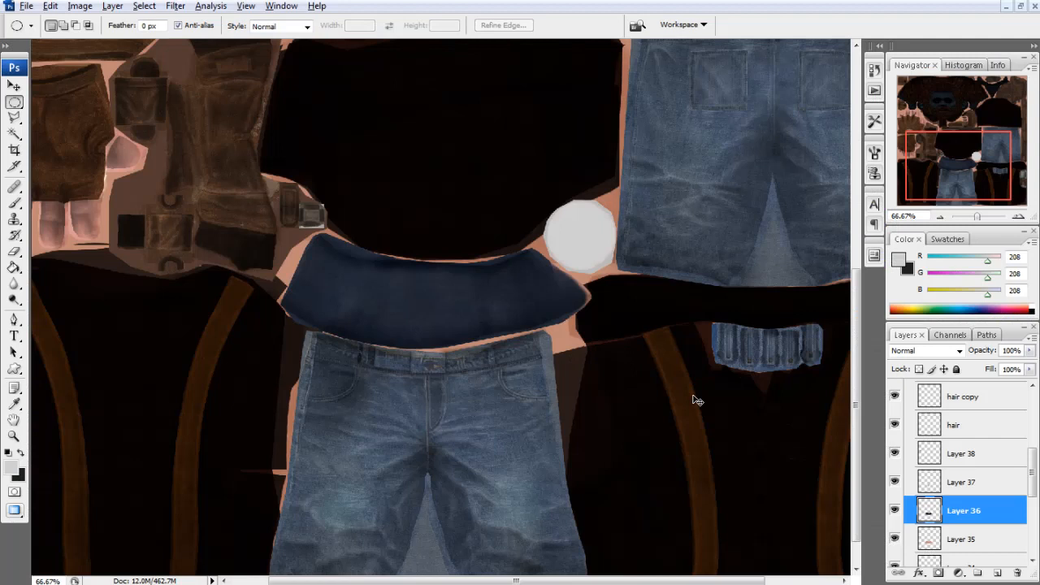
Apply another Hue/Saturation adjustment to Layer 36 in Photoshop and check the forearm in Maya.
key(ctrl+u)
key(Return)
key(alt+Tab)
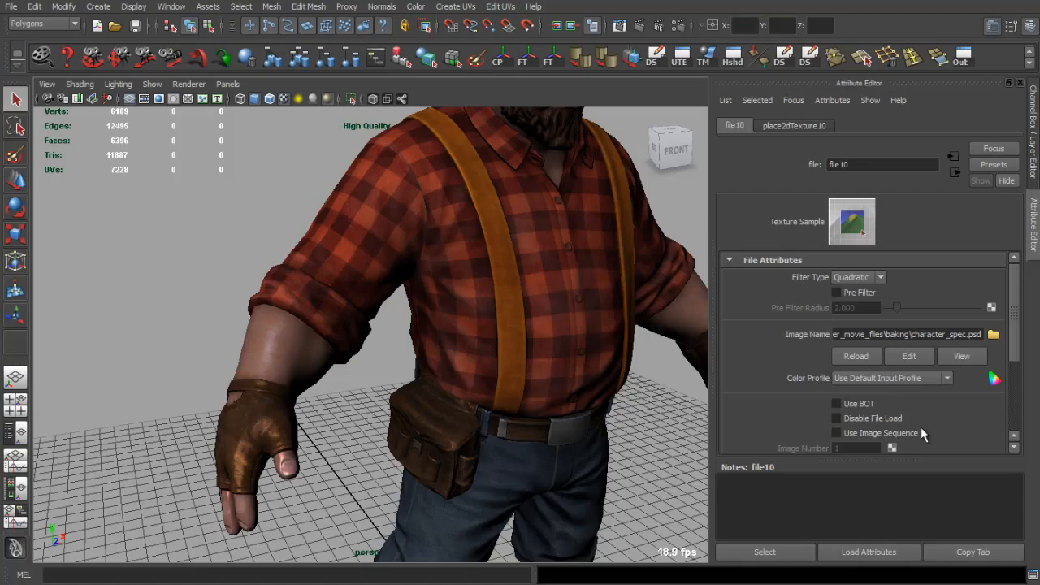
drag(549, 313, 518, 342)
key(alt+Tab)
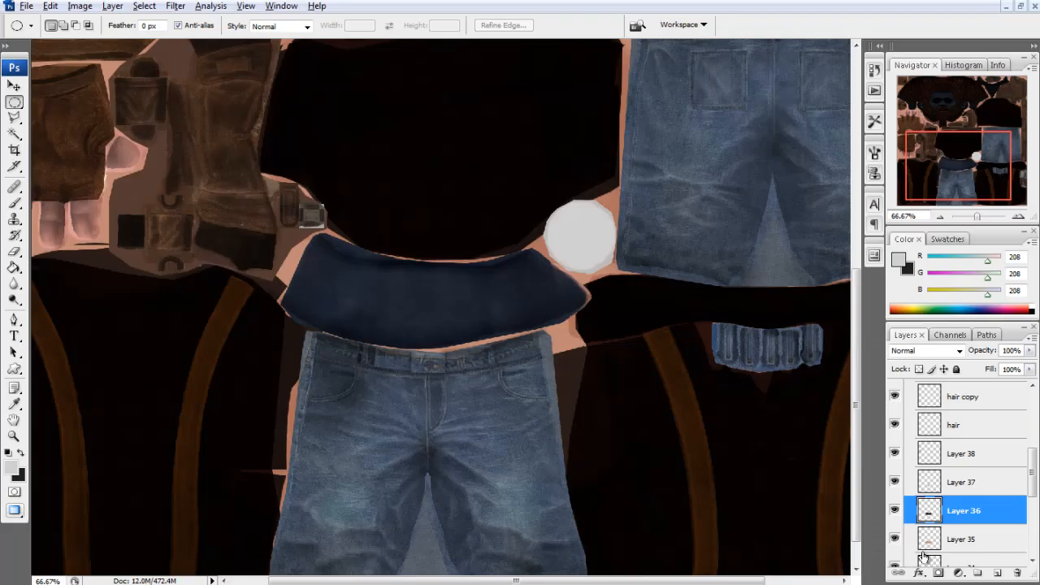
Examine the skin piece above the jeans at 200% with Layer 36 hidden to identify the hair layers.
click(1019, 217)
click(1020, 217)
scroll(909, 471, up, 1)
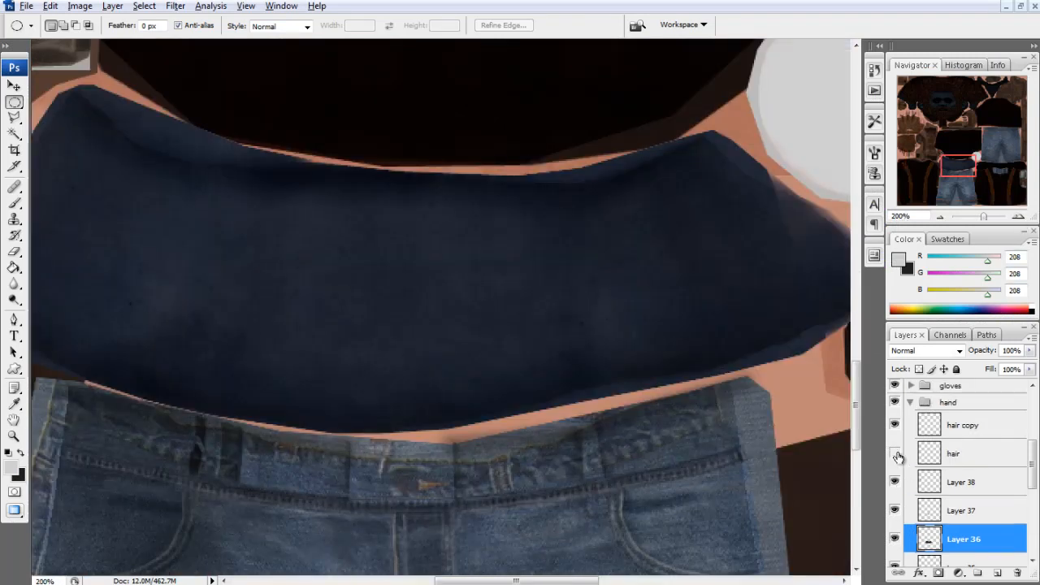
click(927, 448)
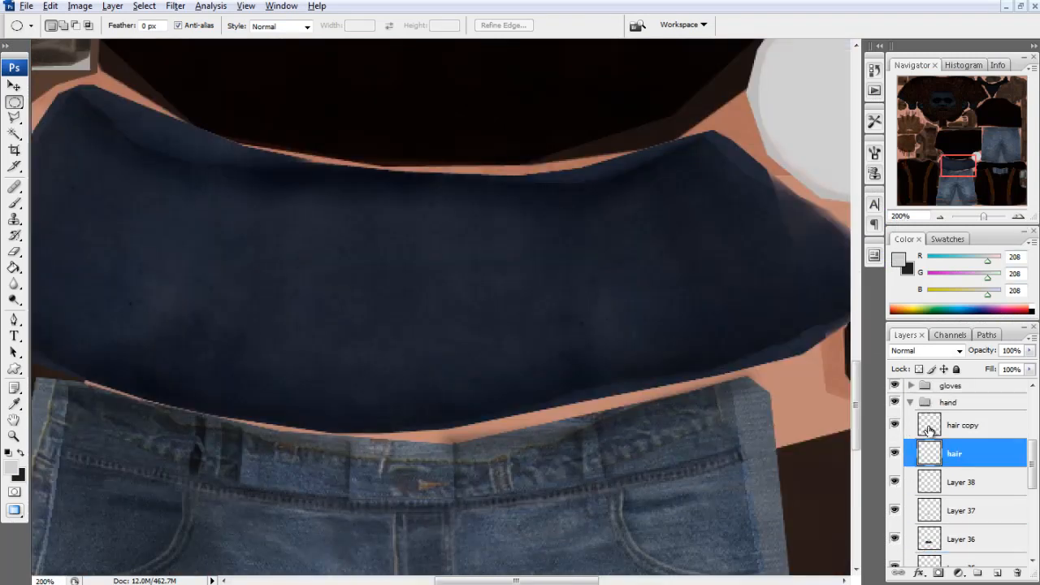
click(930, 430)
click(894, 539)
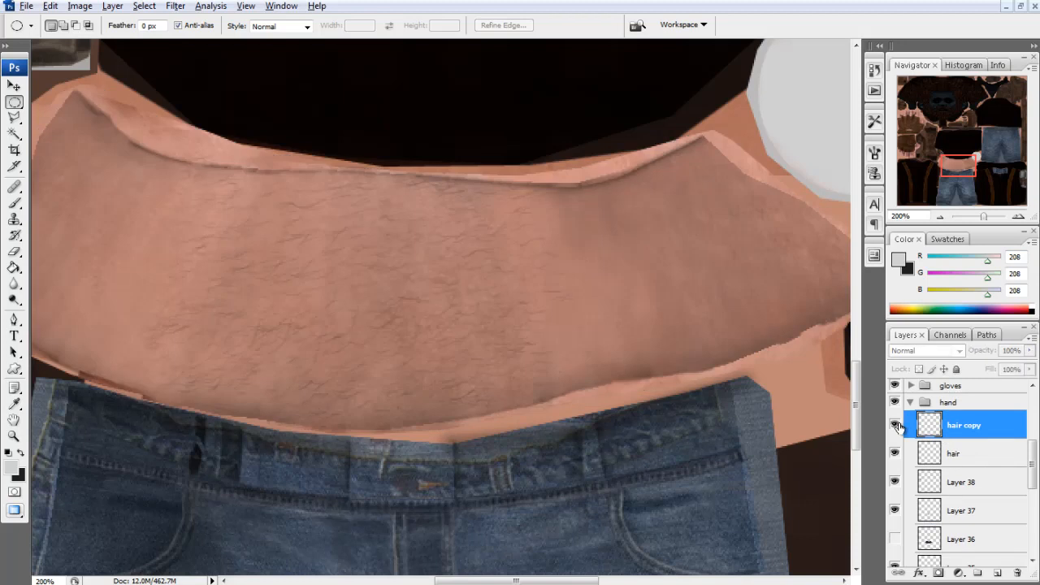
Duplicate the hair layer in the hand group to strengthen the arm hair, and show Layer 36 again.
click(931, 449)
key(ctrl+u)
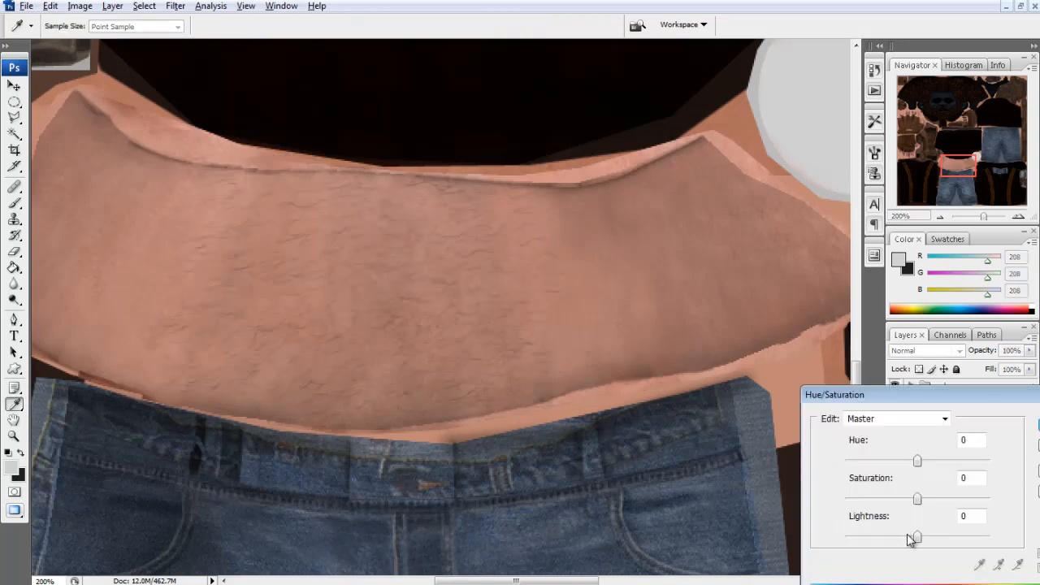
click(1036, 439)
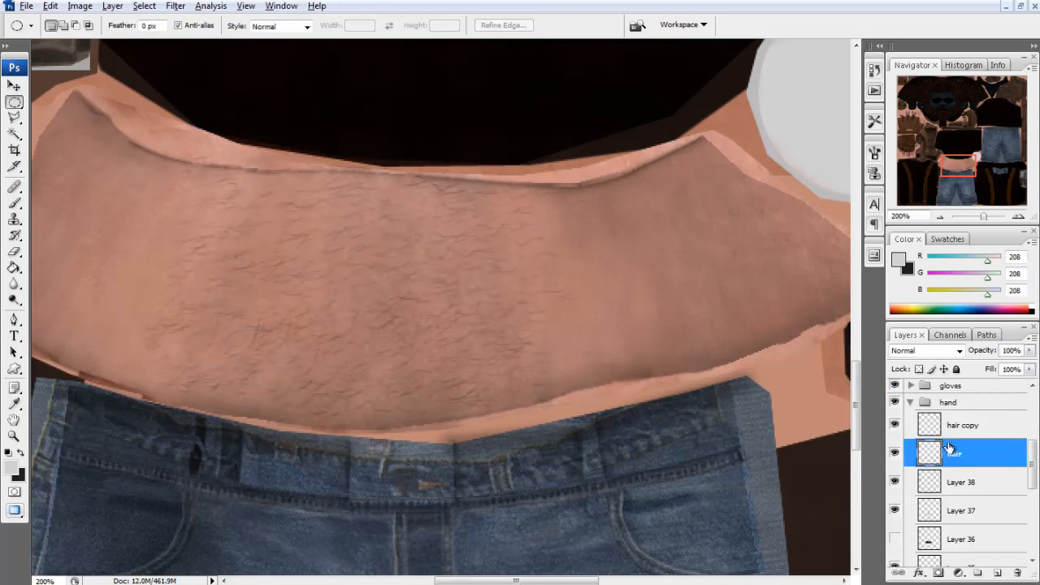
right_click(977, 464)
click(1016, 166)
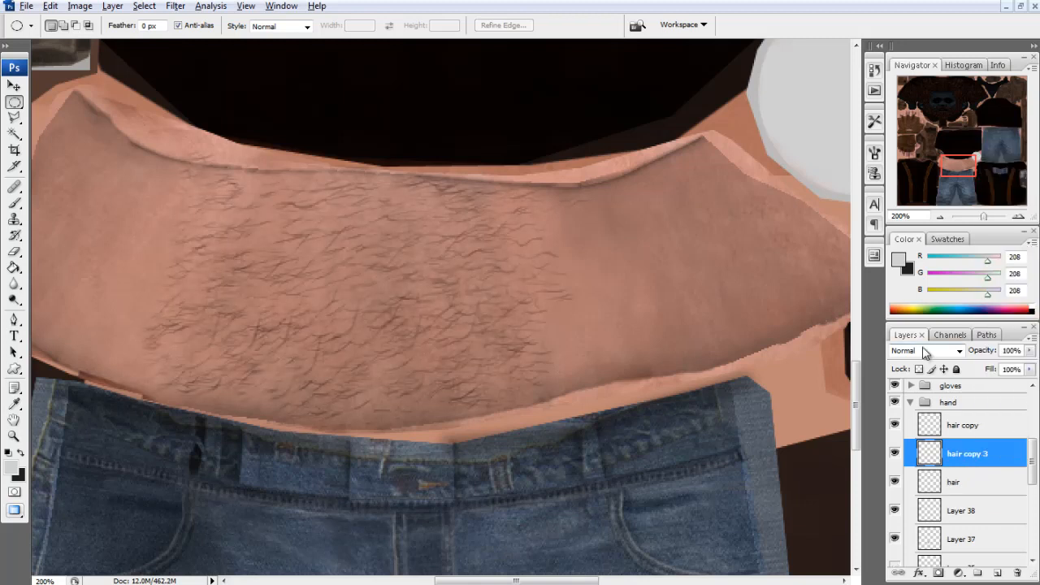
scroll(902, 546, down, 1)
click(894, 539)
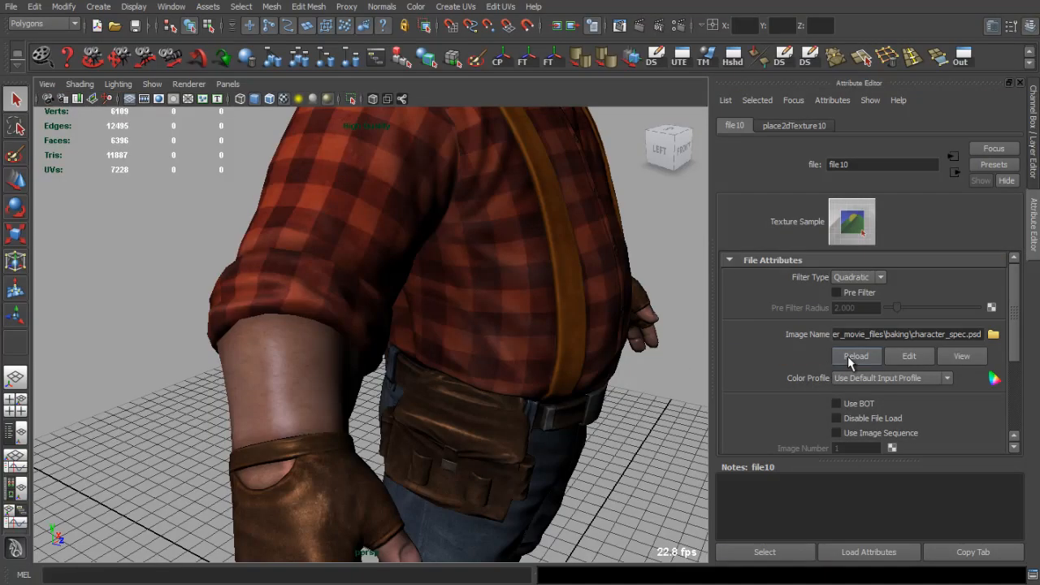
Switch to Maya and inspect the specular on the forearm and gloved hand up close.
drag(501, 337, 366, 304)
scroll(592, 343, up, 3)
scroll(610, 395, up, 3)
key(alt+Tab)
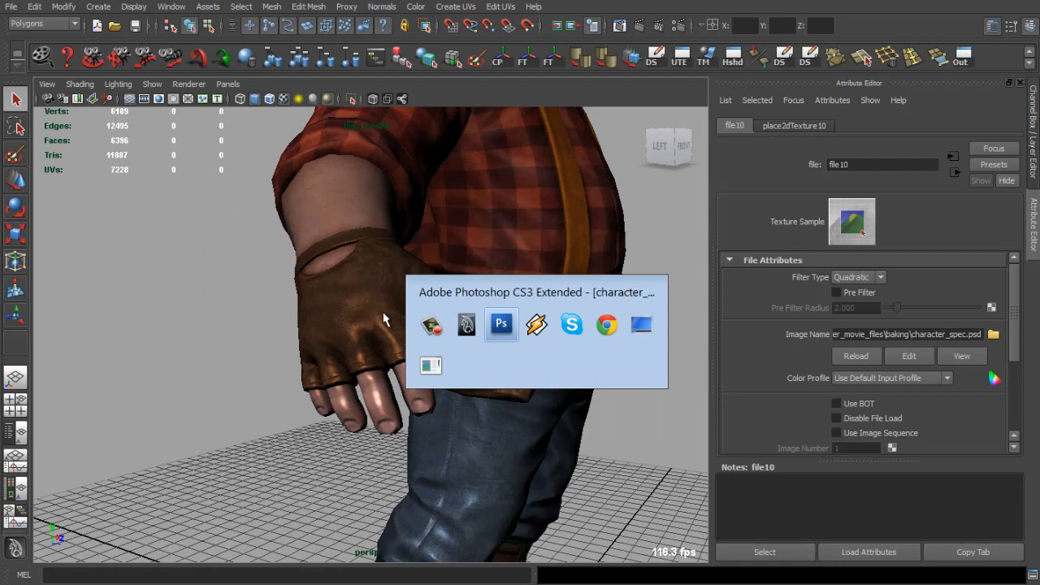
Switch to Photoshop and select Layer 33 copy 3 in the hand group for the finger skin beside the glove.
drag(958, 165, 892, 140)
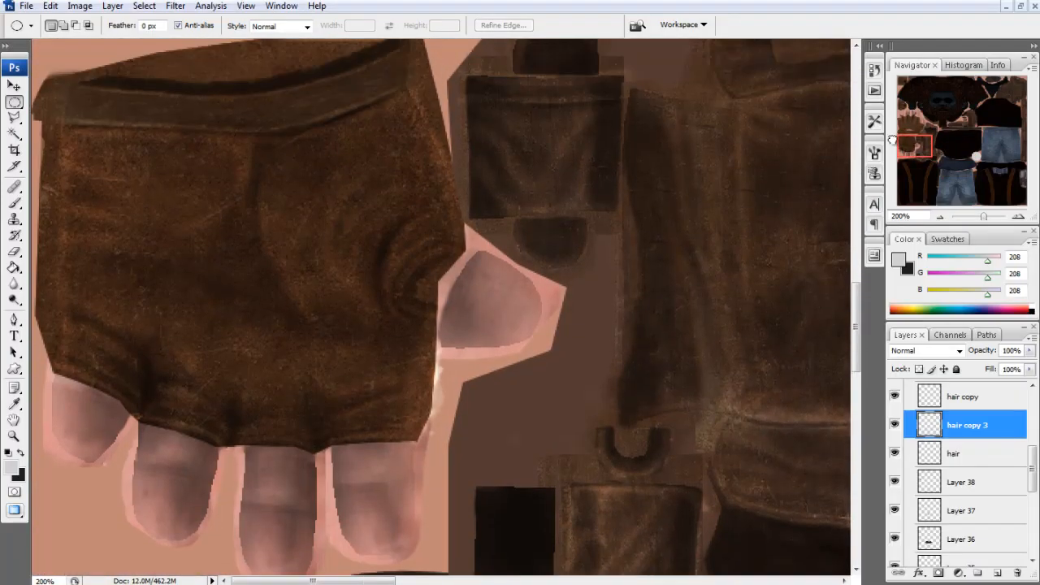
scroll(924, 483, down, 7)
scroll(916, 513, up, 9)
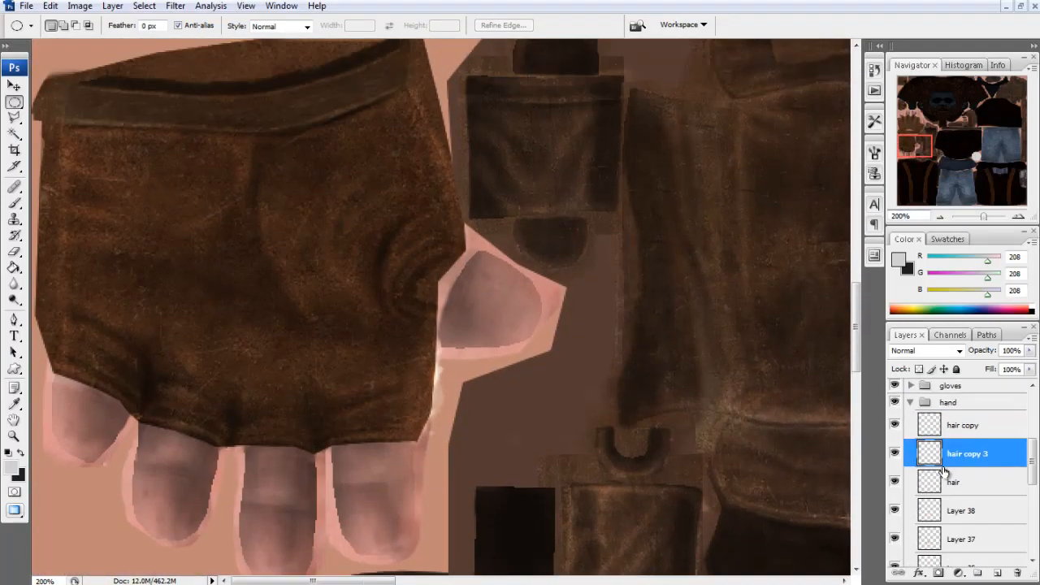
click(912, 432)
scroll(985, 503, up, 5)
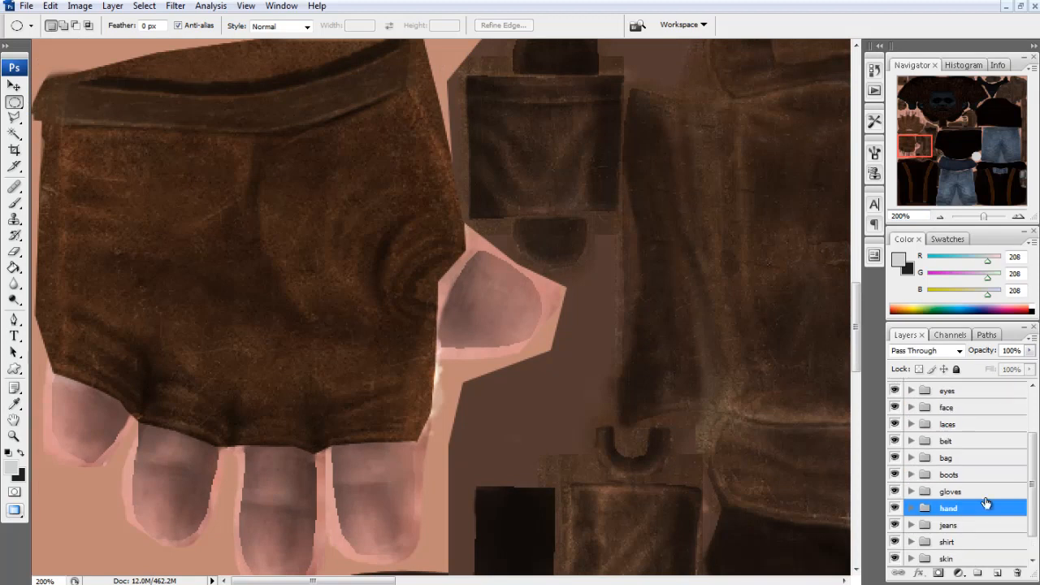
scroll(989, 505, down, 10)
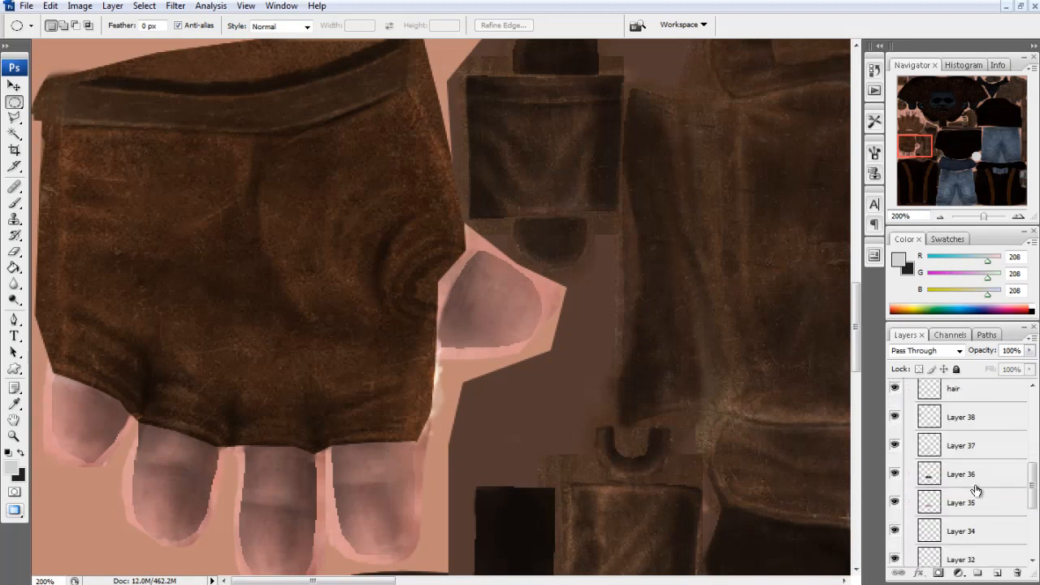
click(939, 452)
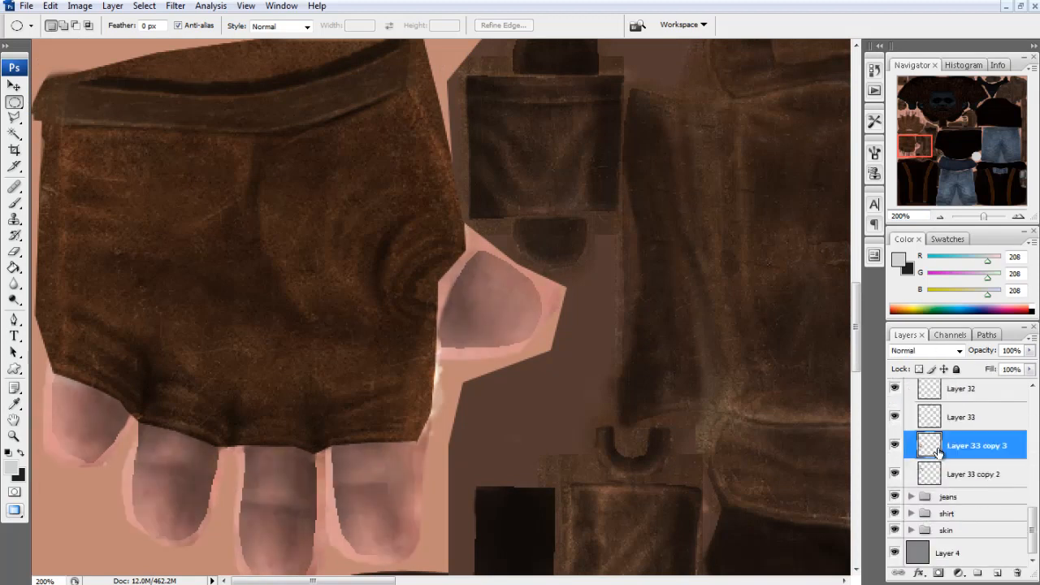
Try to tint the fingers on Layer 33 copy 3 using Hue/Saturation with hue -17, saturation -45 and lightness -44.
key(ctrl+u)
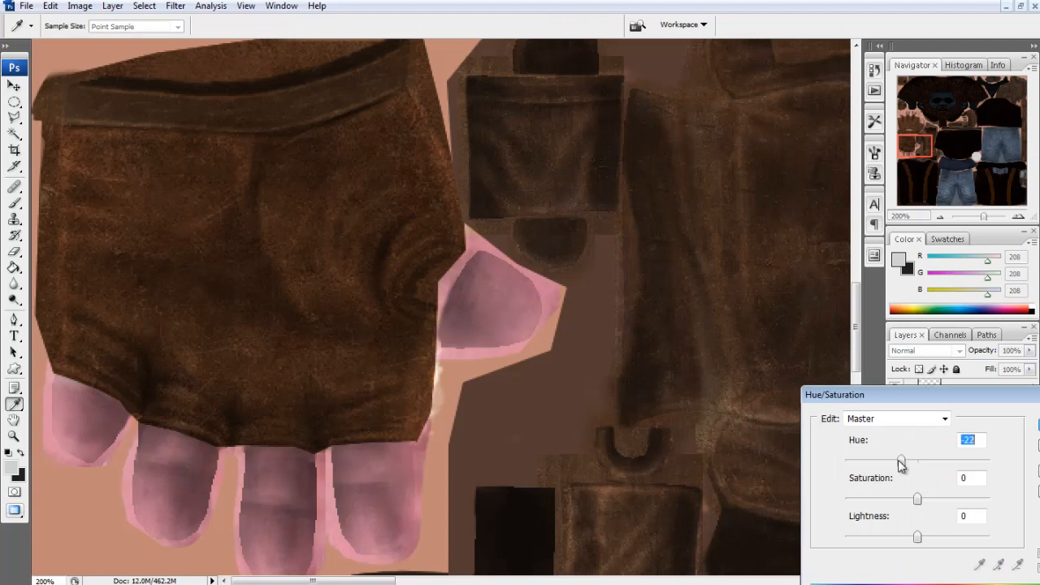
drag(916, 539, 886, 539)
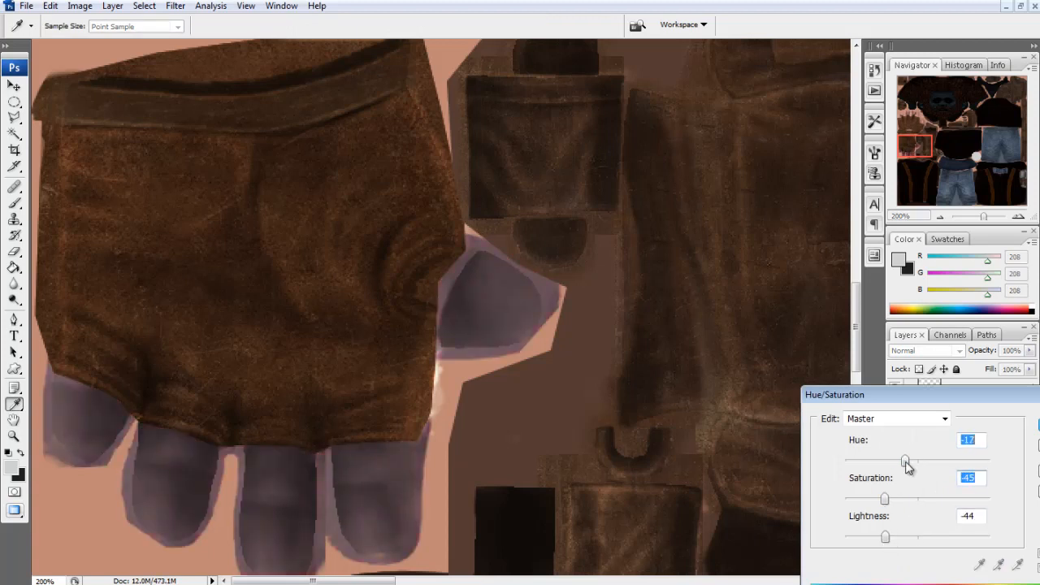
key(Return)
click(915, 124)
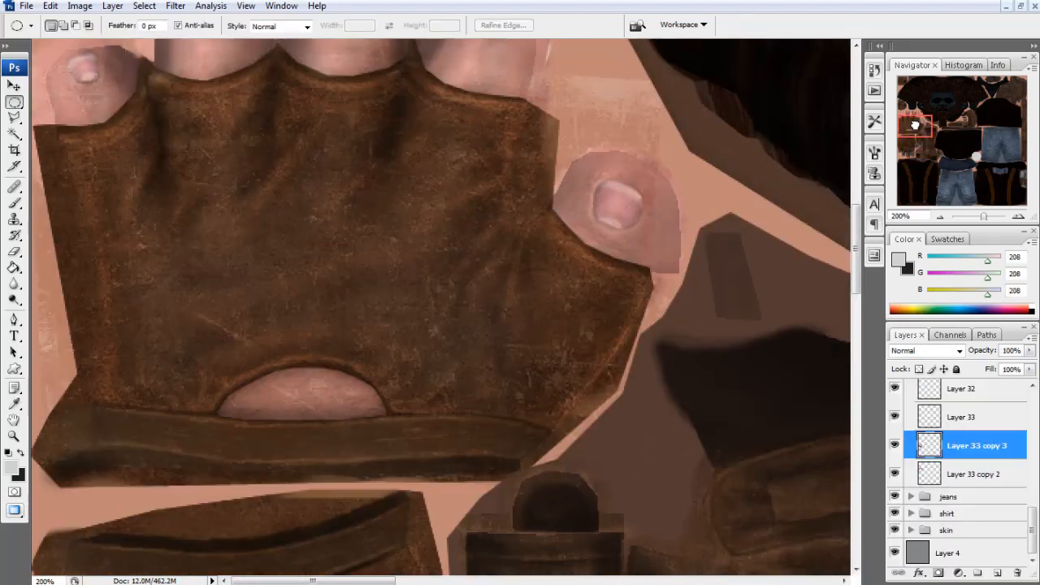
click(941, 217)
drag(925, 159, 923, 133)
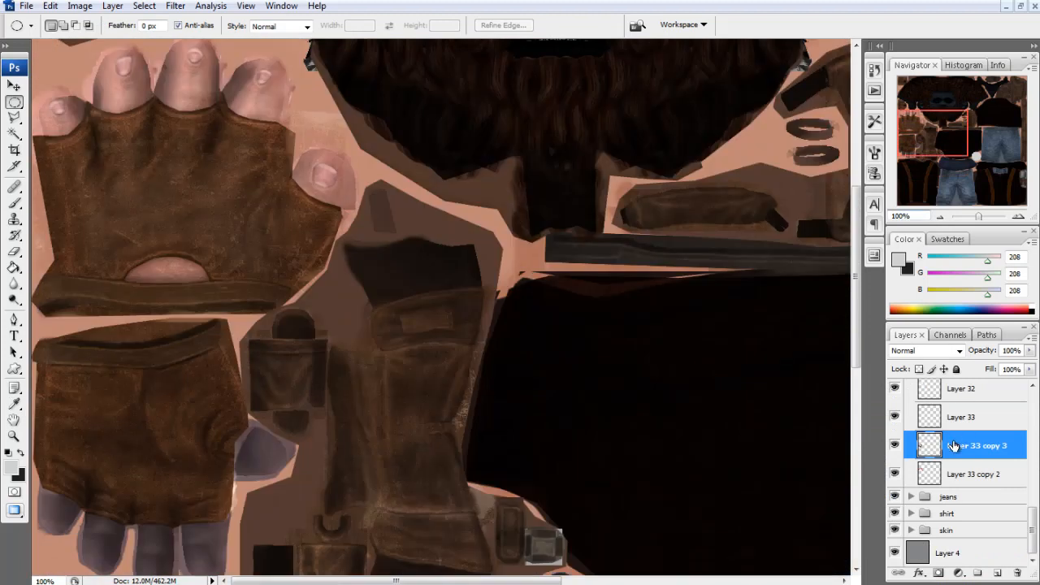
key(ctrl+z)
Toggle Layer 33 to identify the fingernails, and merge Layer 33 copy 3 into Layer 33 copy 2.
scroll(966, 451, down, 3)
click(928, 452)
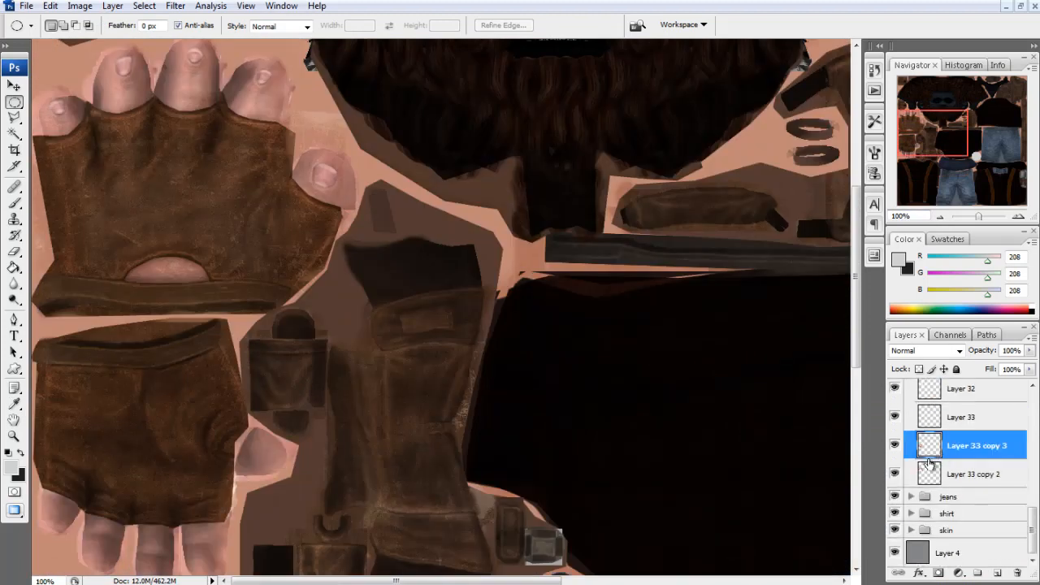
key(ctrl+e)
click(896, 448)
key(ctrl+j)
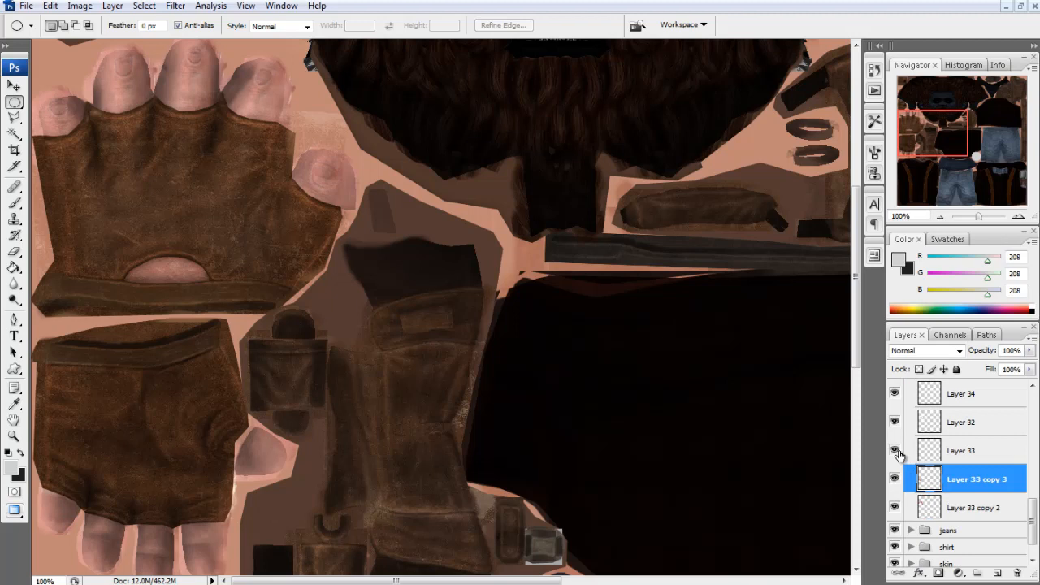
key(ctrl+e)
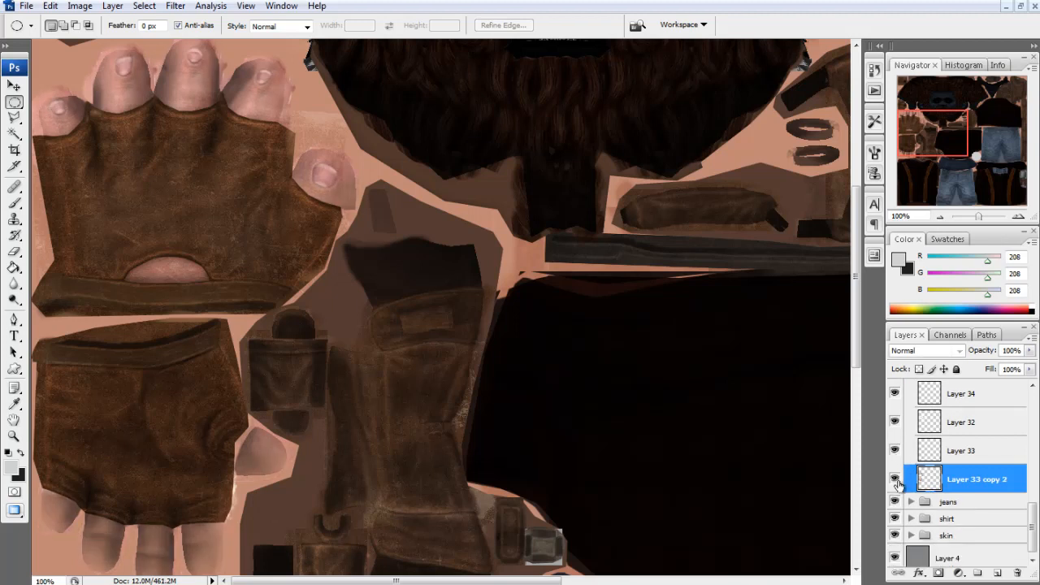
Darken the fingers on Layer 33 copy 2 to purple using Hue/Saturation with hue -32, saturation -33 and lightness -58.
key(ctrl+u)
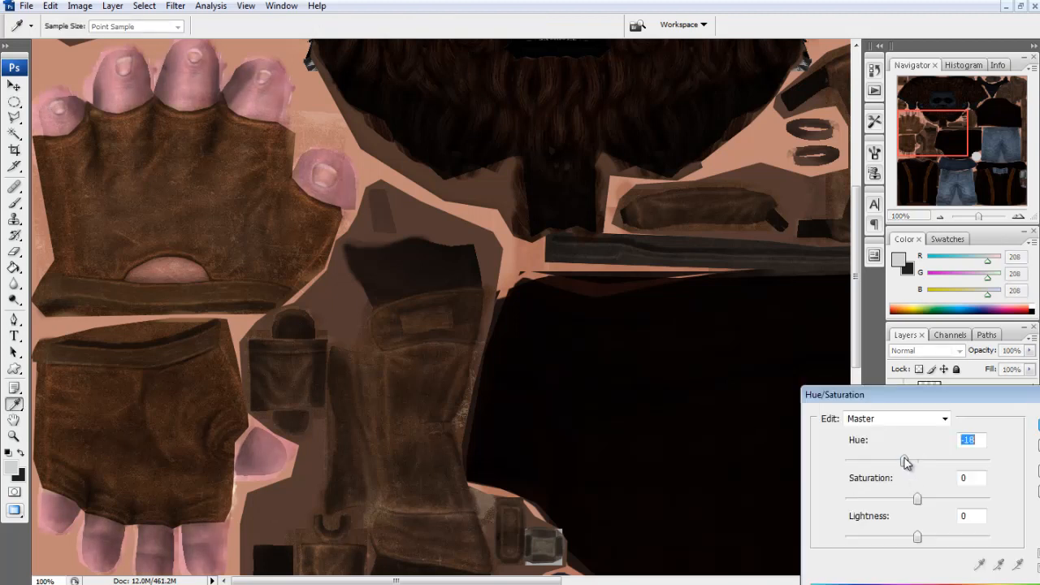
drag(904, 460, 903, 460)
drag(917, 538, 877, 537)
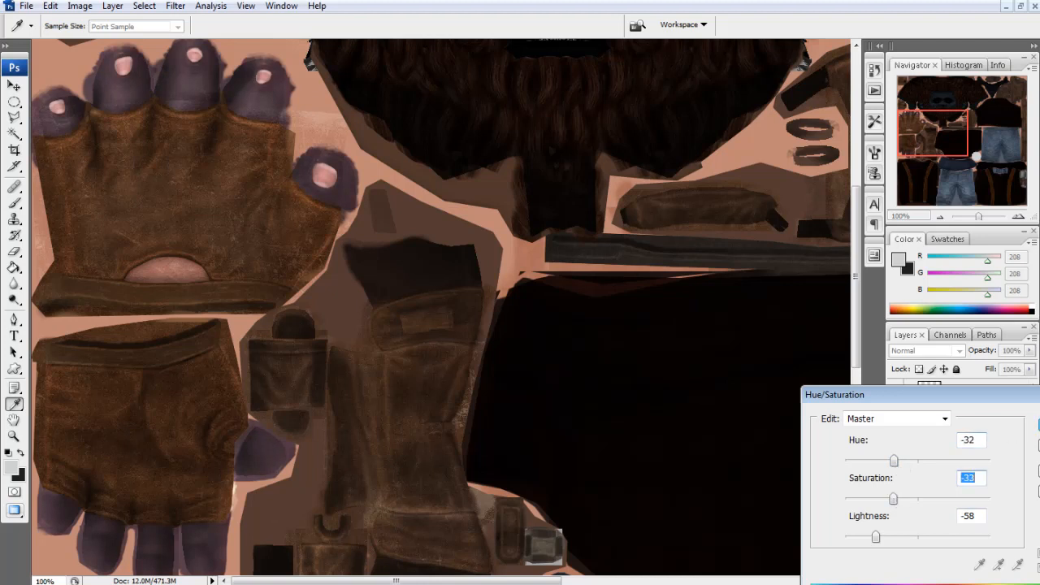
key(Return)
Increase the contrast of the fingers on Layer 33 copy 2 using Levels with input black at 44 and input white at 172.
key(ctrl+l)
drag(560, 456, 594, 461)
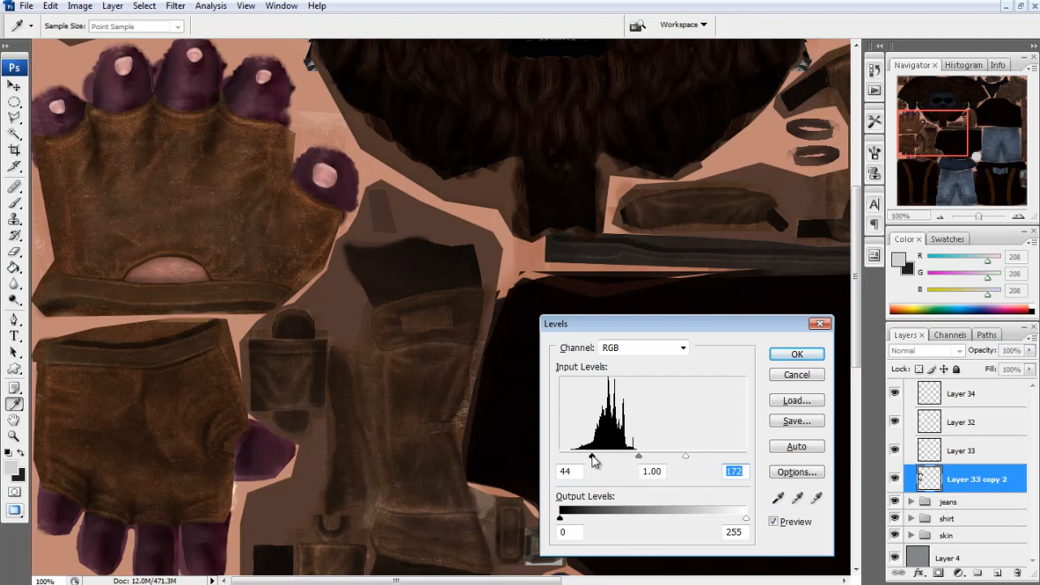
click(799, 355)
Shift the fingers to dark blue using Hue/Saturation with hue -120 and saturation -64, and check the hand in Maya.
key(ctrl+u)
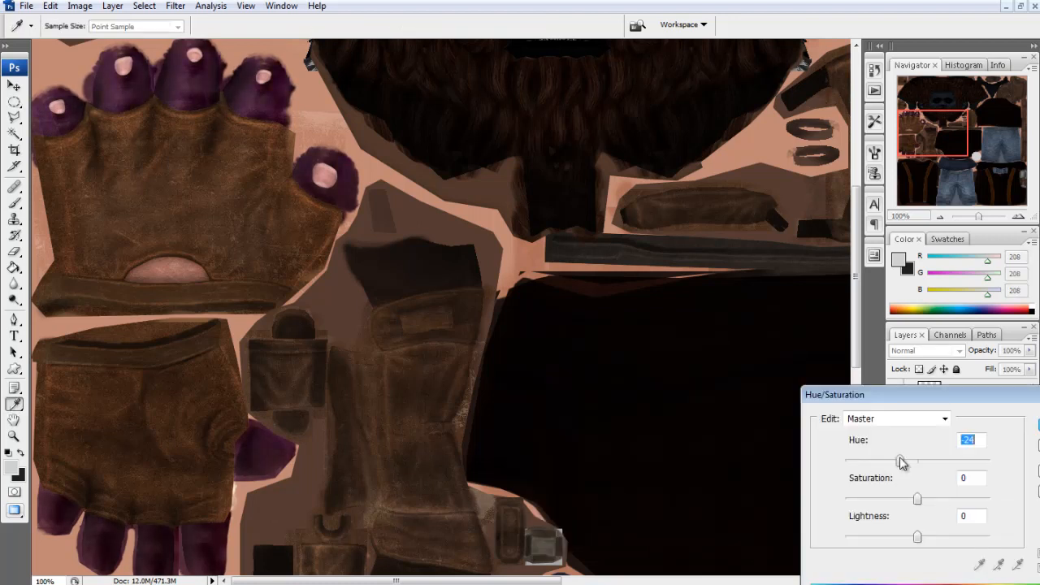
drag(901, 461, 862, 461)
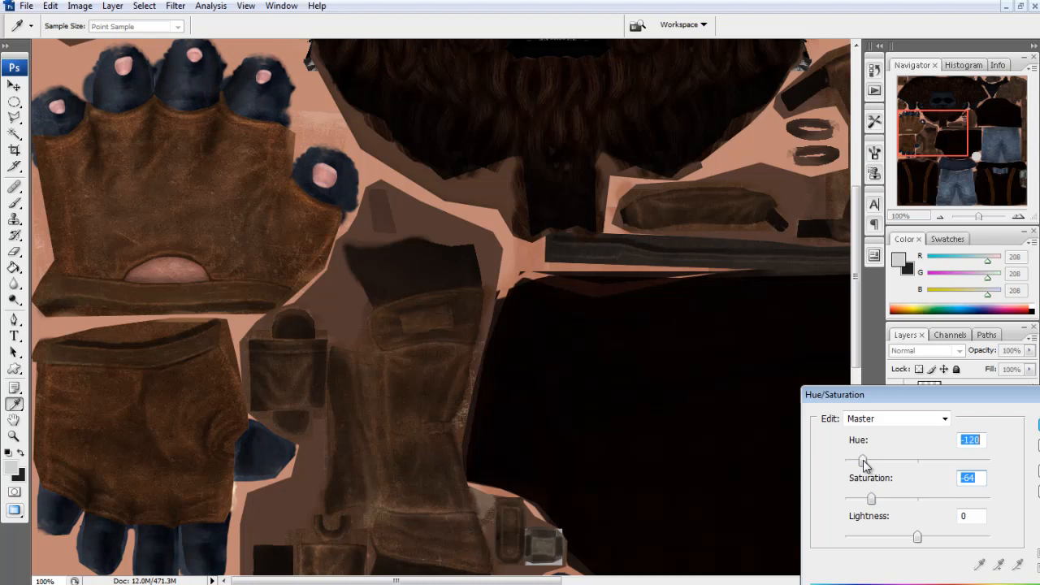
click(1034, 426)
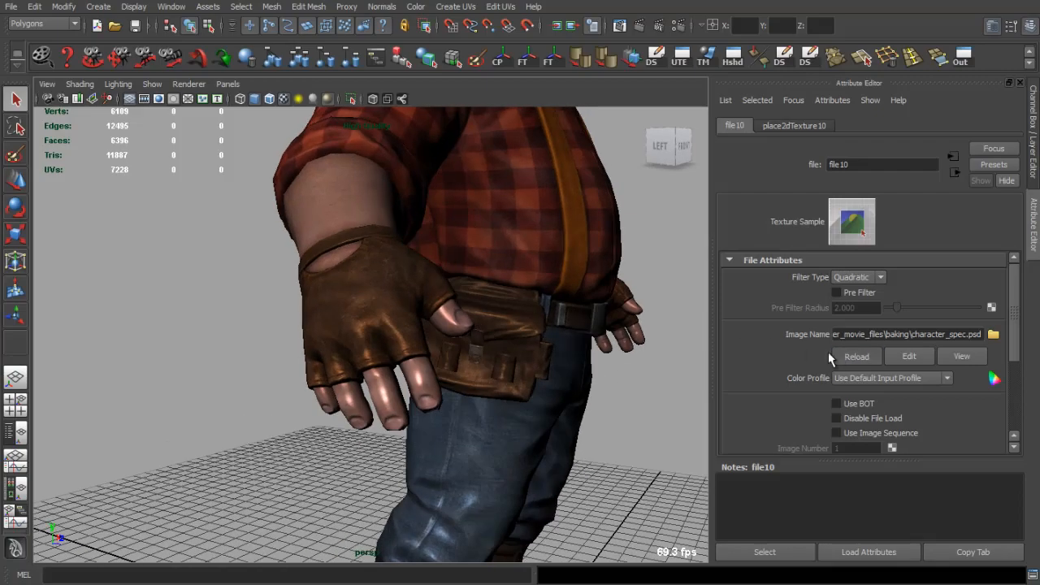
drag(572, 316, 567, 395)
key(alt+Tab)
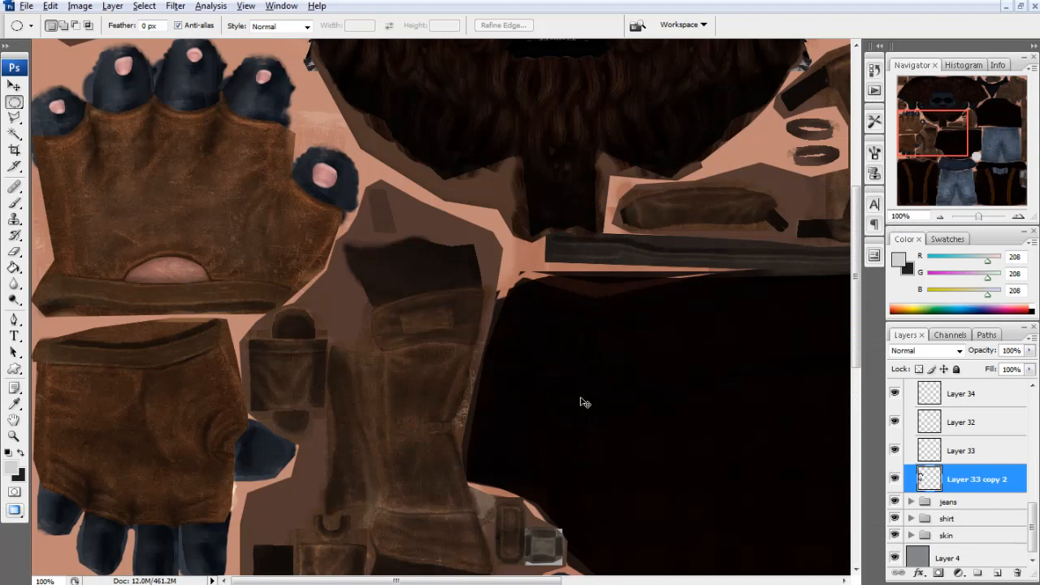
Darken the fingers on Layer 33 copy 2 using Levels with input black at 21 and output white at 231.
key(ctrl+l)
drag(571, 458, 583, 458)
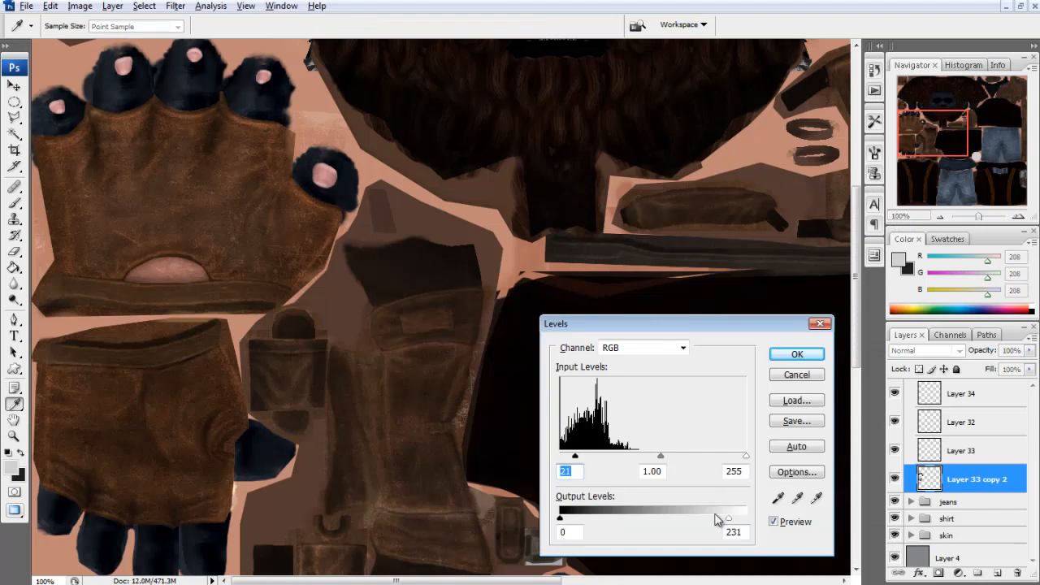
click(802, 353)
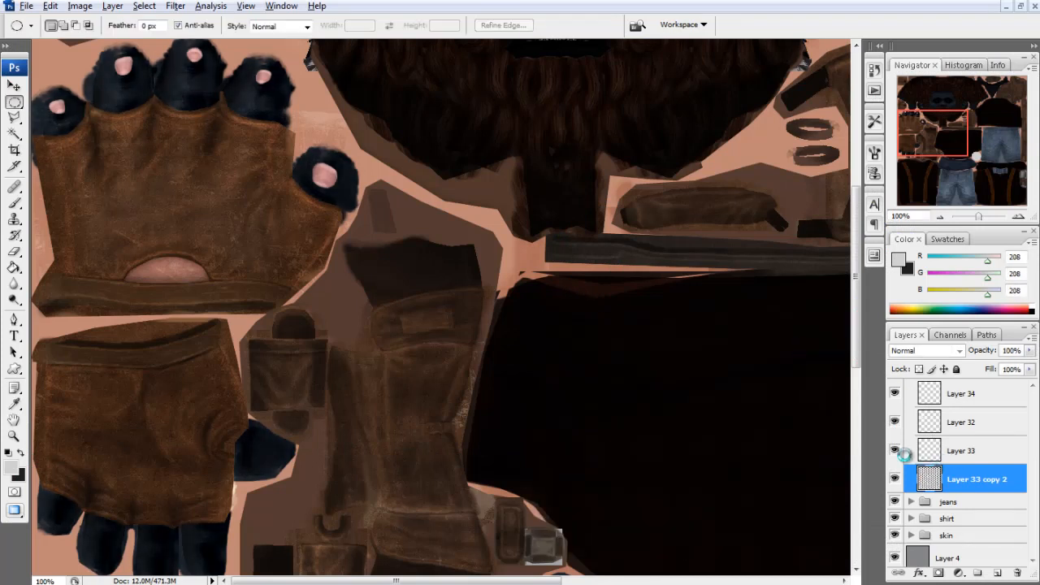
Identify the fingernail layer by toggling layer visibility, and fully desaturate Layer 33 using Hue/Saturation with saturation -100.
click(899, 453)
click(938, 462)
click(897, 453)
click(897, 453)
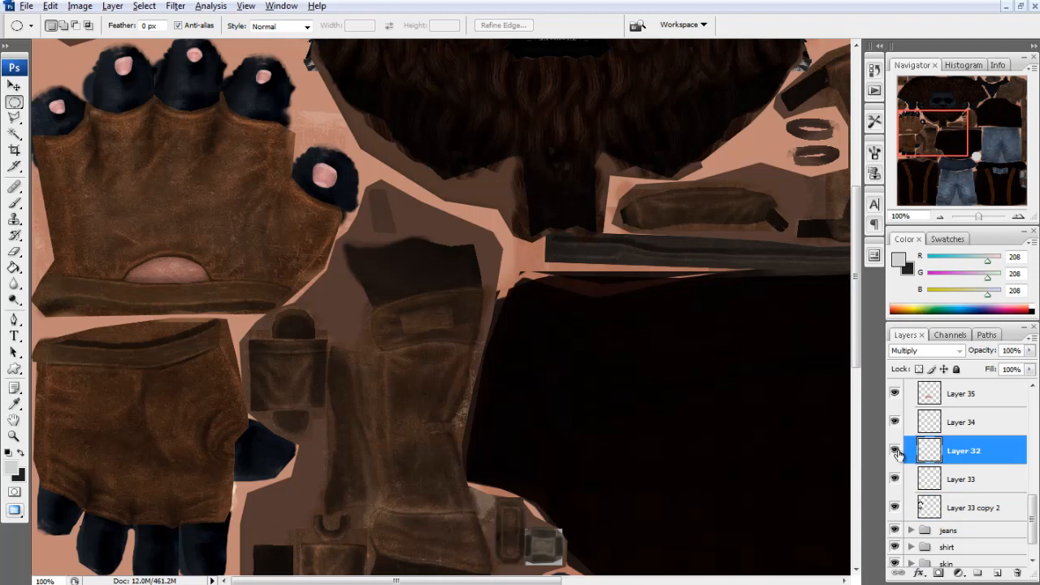
click(897, 454)
click(897, 453)
scroll(913, 465, up, 1)
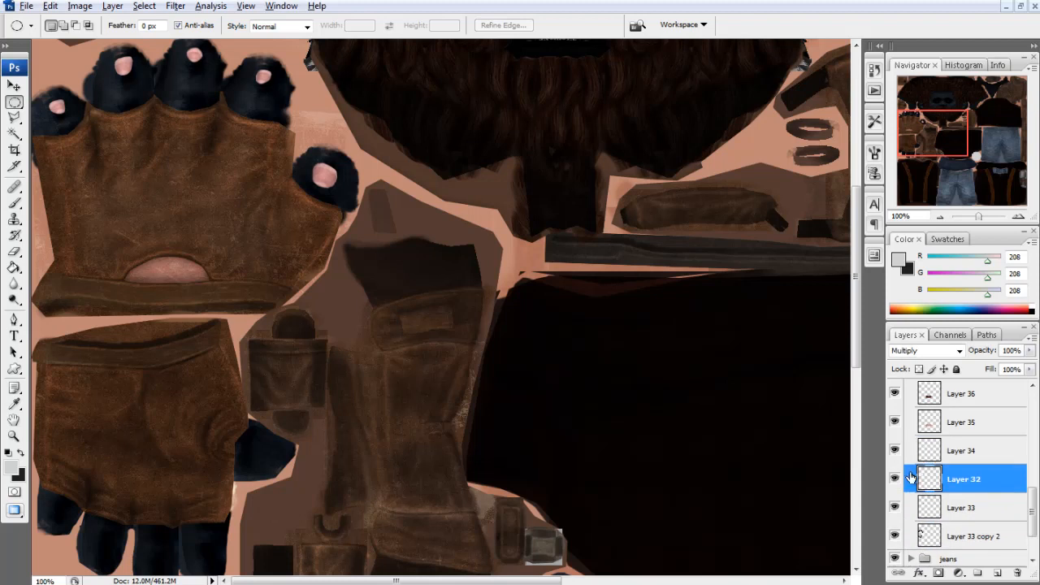
click(895, 506)
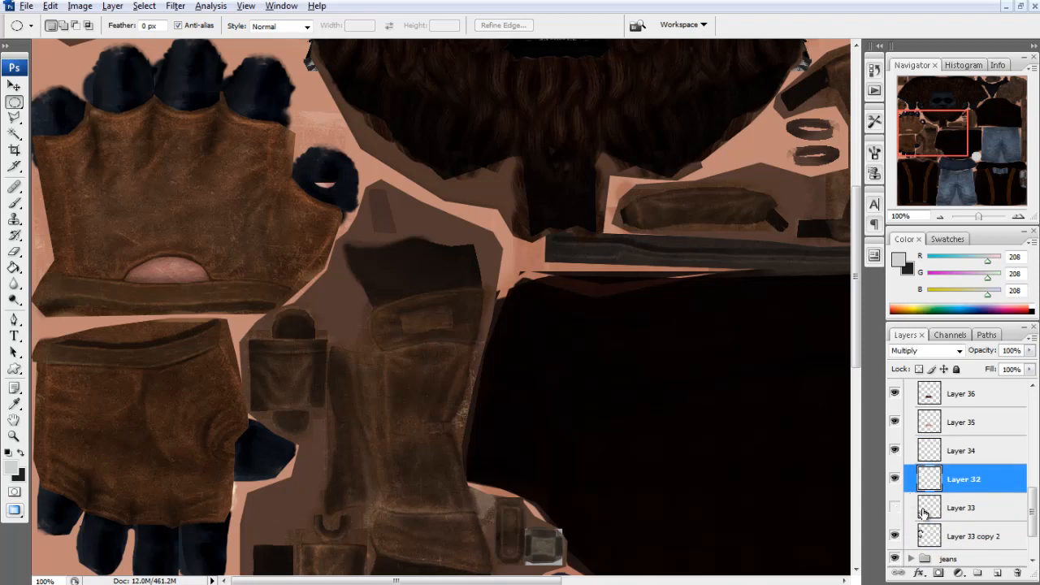
click(896, 508)
click(933, 510)
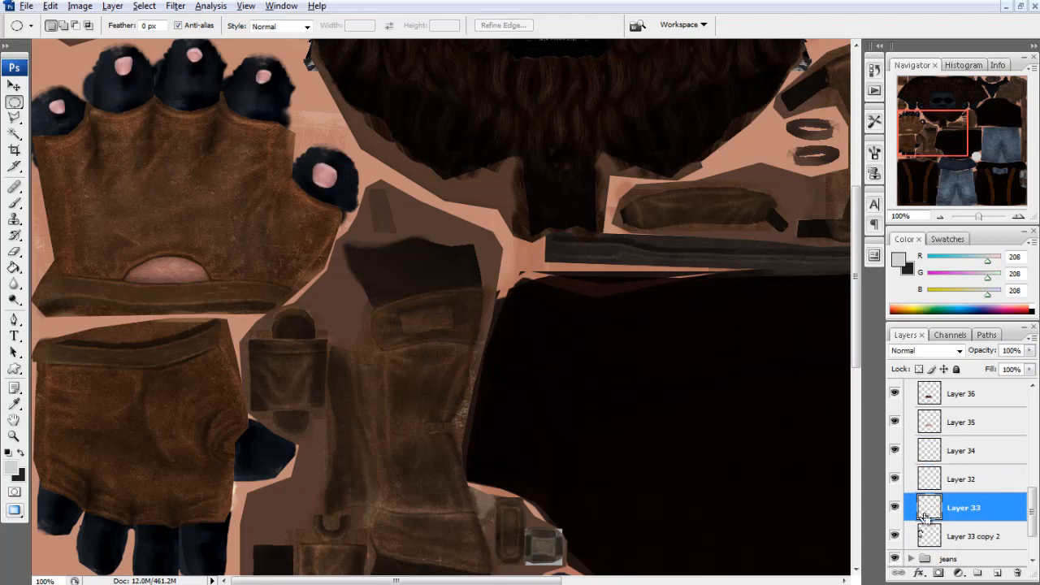
key(ctrl+u)
text(-100)
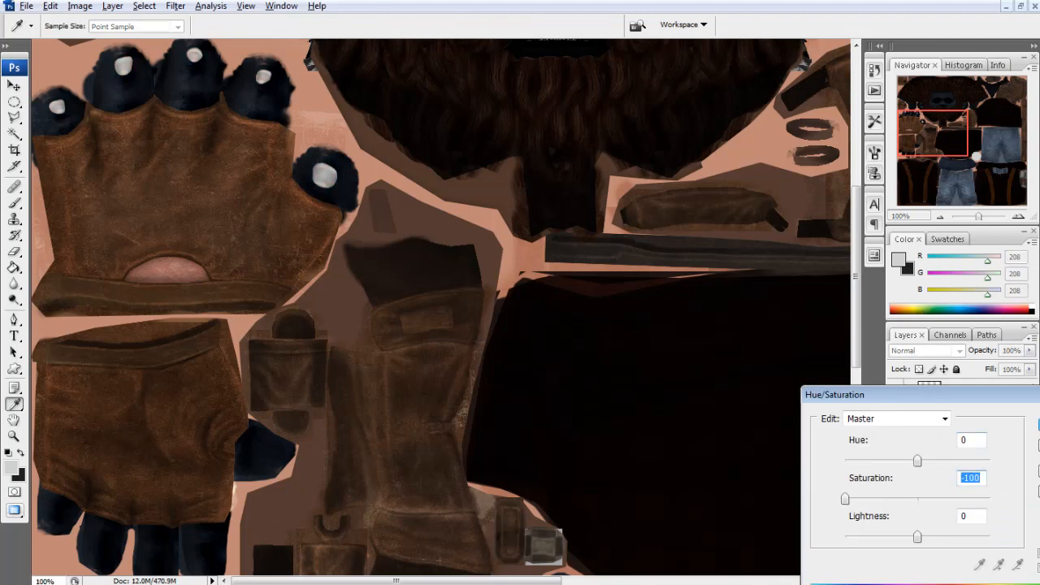
key(Return)
Fill the selected fingernail shapes with light grey on a new layer above Layer 33, and set its opacity to 66%.
key(m)
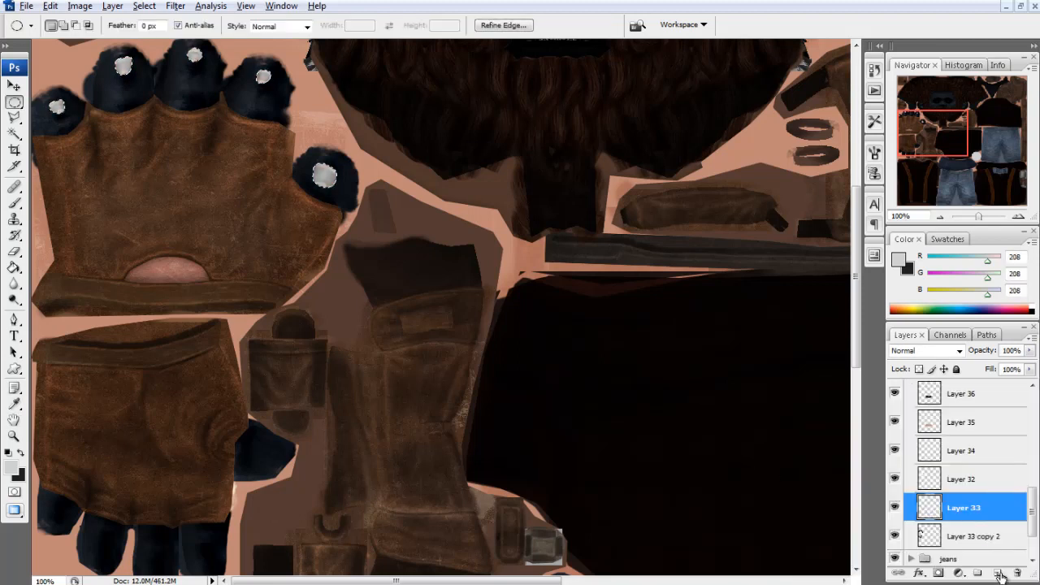
click(998, 573)
key(b)
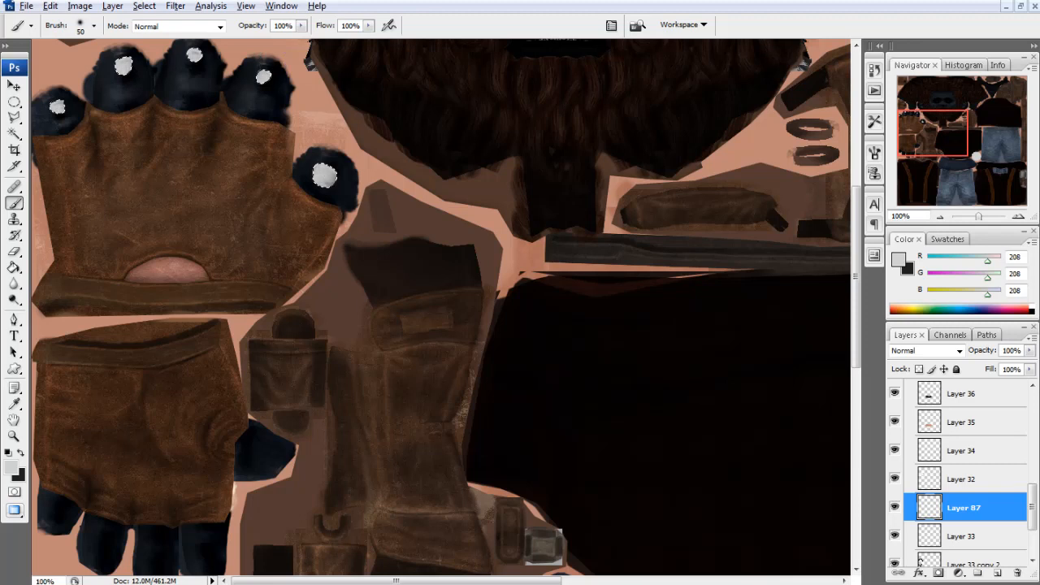
click(14, 101)
click(1030, 350)
drag(1024, 367, 1006, 368)
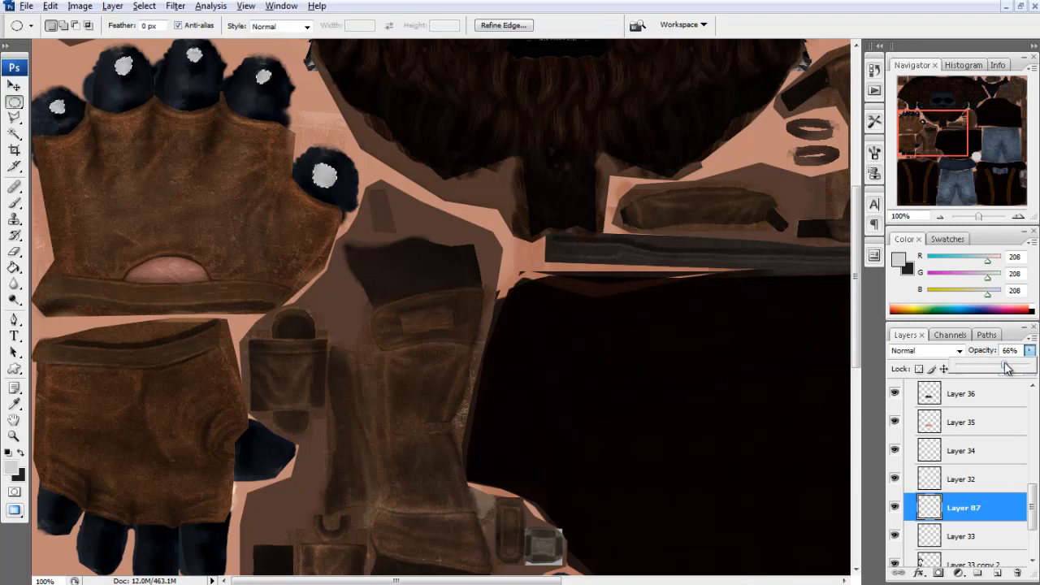
Turn the fingernail fill on Layer 87 black using Hue/Saturation with lightness -100, and clear the selection.
key(ctrl+u)
drag(919, 538, 844, 537)
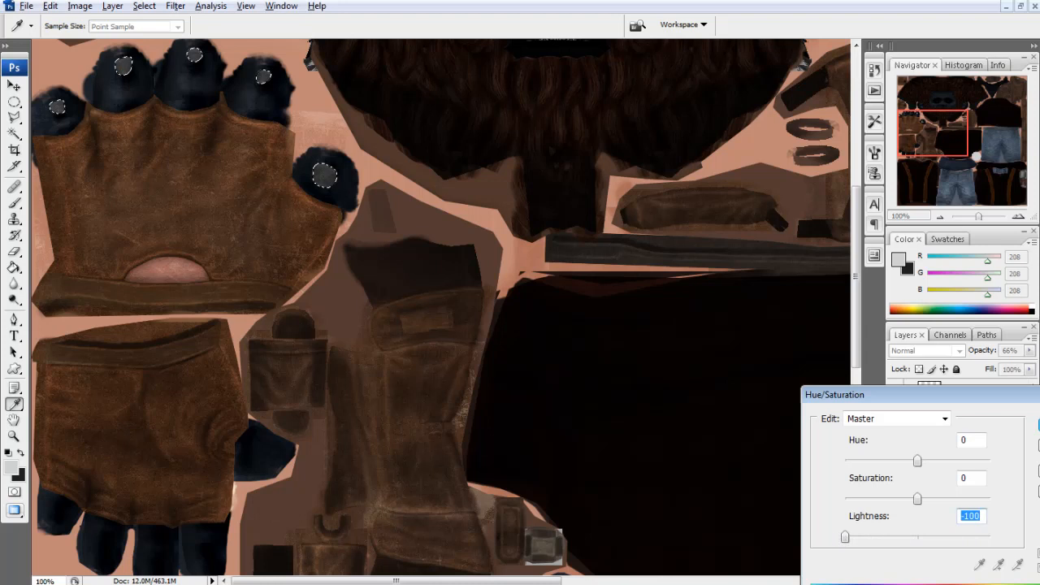
key(Return)
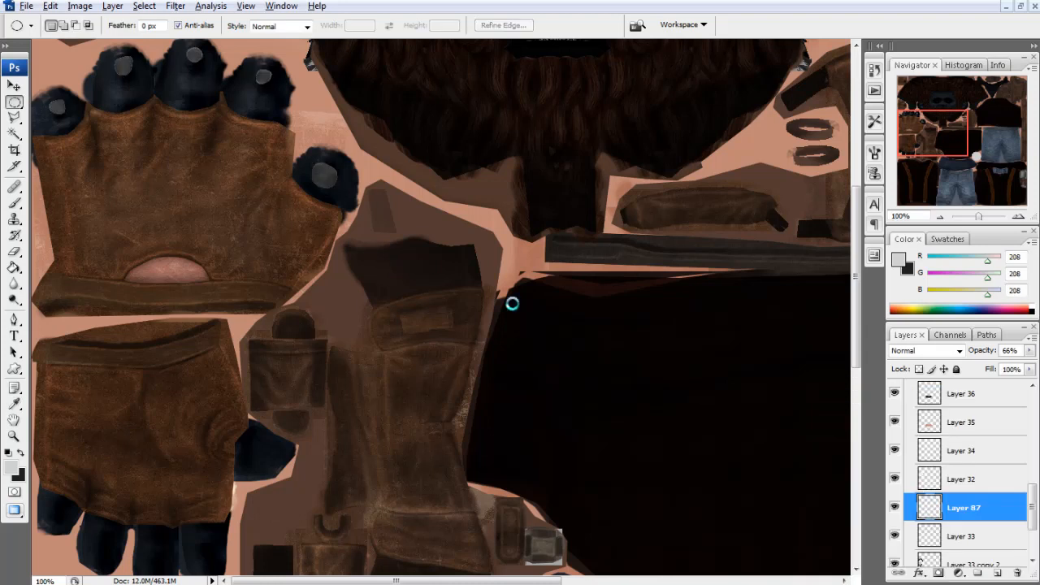
Compare Layer 87 and Layer 33 on the fingertips at 300%, leaving Layer 87 hidden and Layer 33 shown.
scroll(894, 507, down, 1)
click(896, 508)
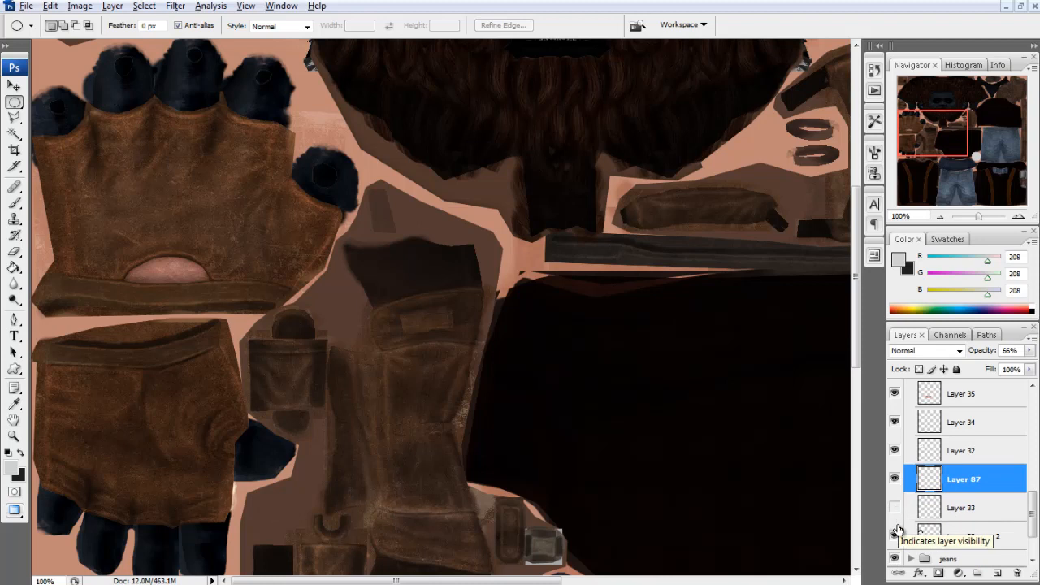
click(1017, 218)
click(1017, 218)
drag(931, 137, 913, 121)
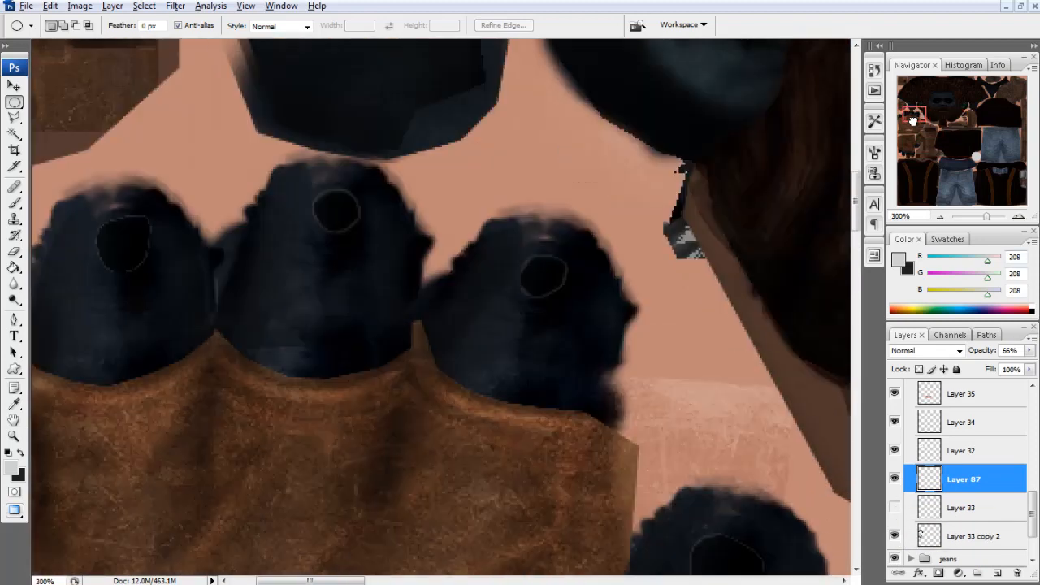
click(895, 505)
scroll(897, 508, down, 1)
click(895, 478)
click(895, 478)
click(895, 450)
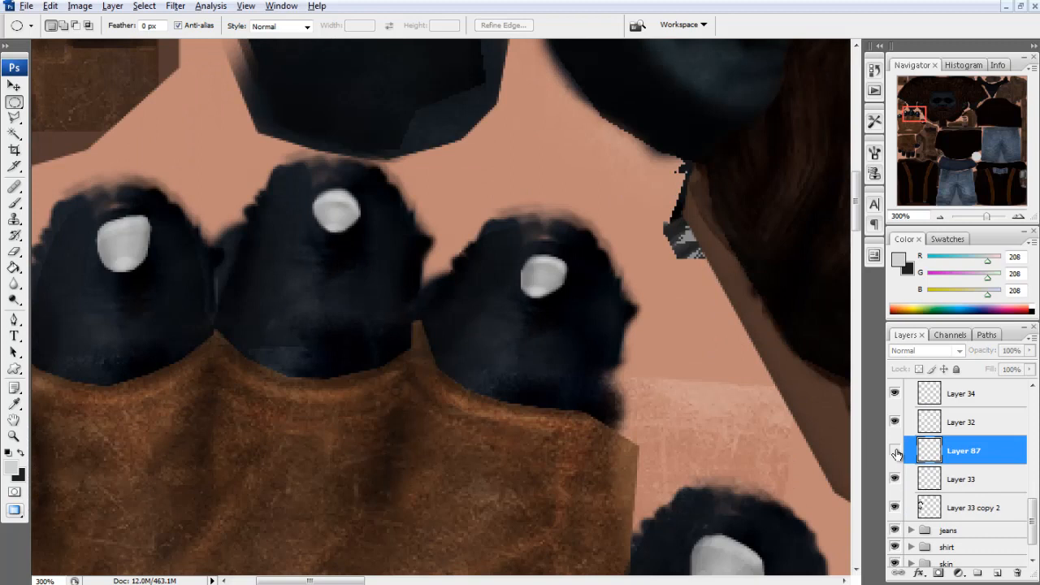
click(895, 478)
click(895, 478)
Lower the opacity of the fingernails on Layer 33 to 25%, and compare them with Layer 87 shown and hidden.
click(964, 479)
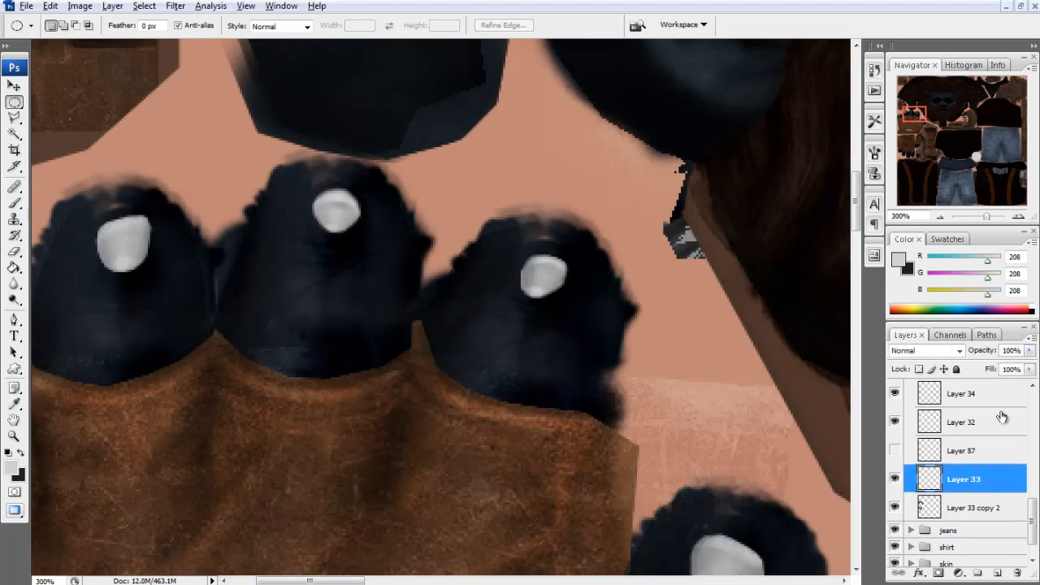
click(1030, 350)
drag(1024, 369, 975, 370)
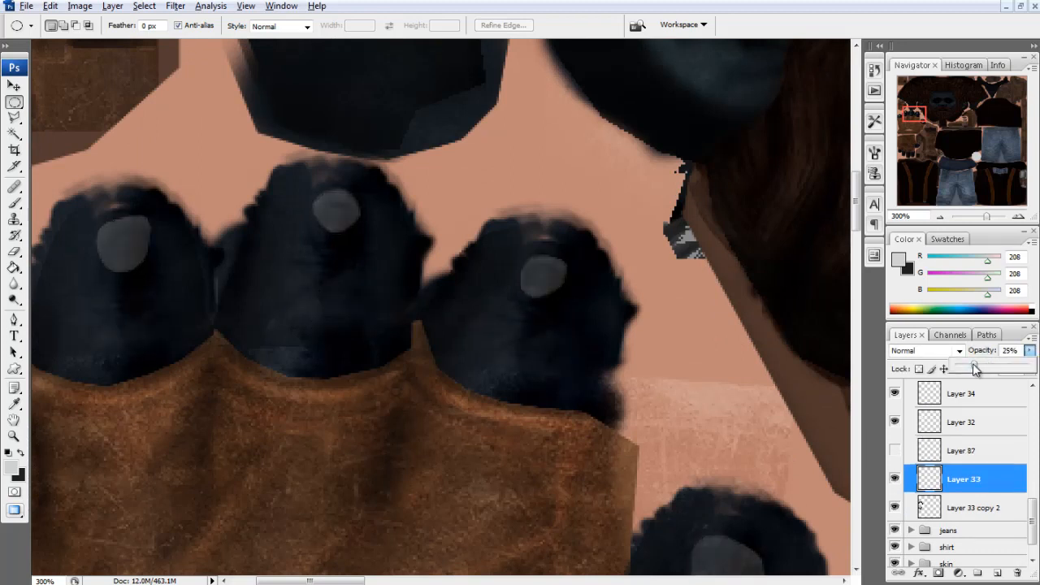
click(895, 452)
click(895, 452)
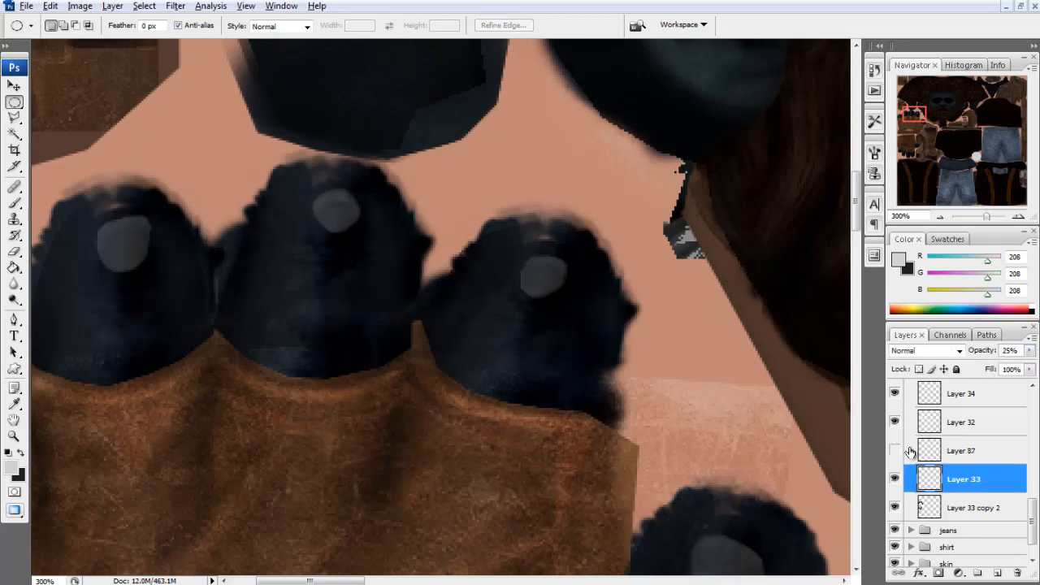
Darken the Layer 33 fingernails using Hue/Saturation with lightness -20, and inspect the hand in Maya.
key(ctrl+u)
drag(917, 538, 904, 538)
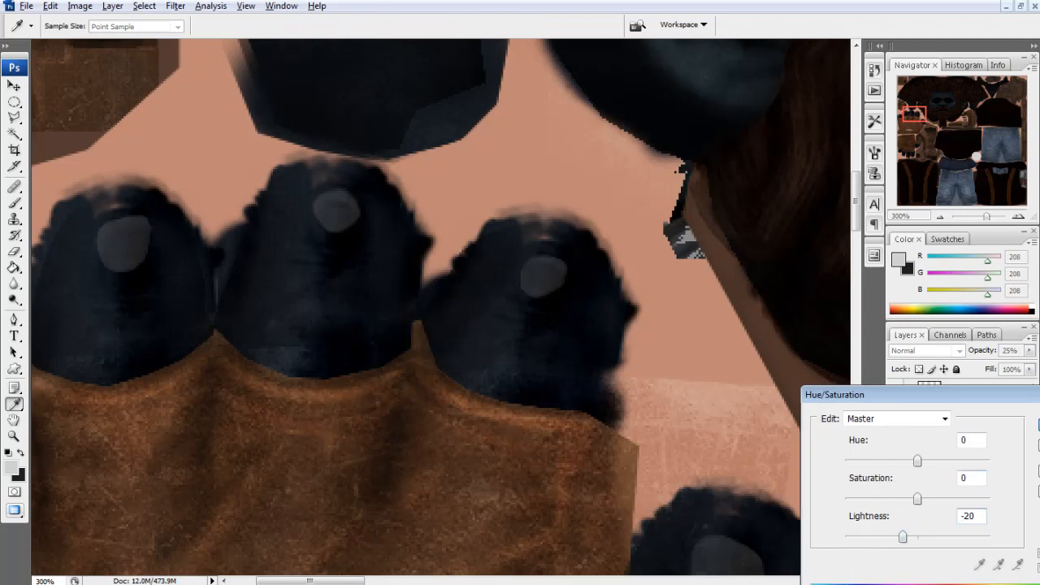
key(Return)
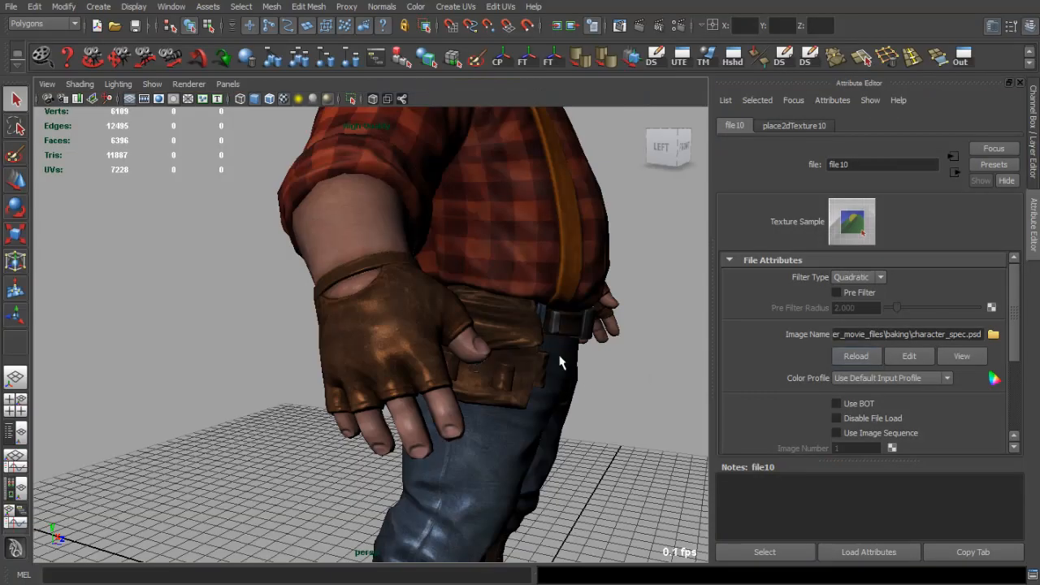
drag(561, 362, 454, 290)
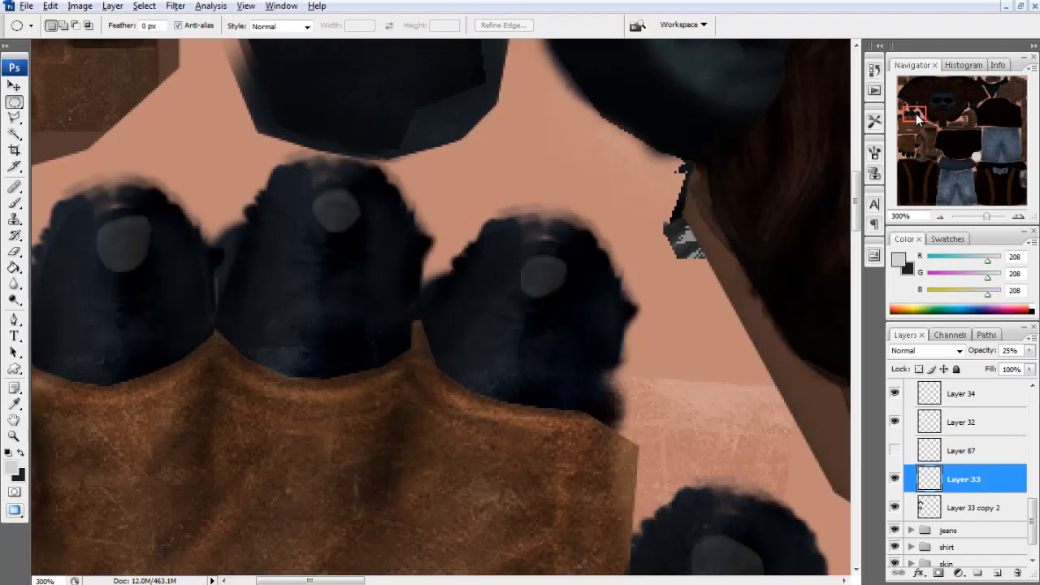
Back in Photoshop, turn the glove's wrist-opening skin on Layer 38 dark purple using Hue/Saturation with hue -29, reduced saturation and lightness -43.
drag(916, 113, 911, 129)
scroll(935, 488, up, 3)
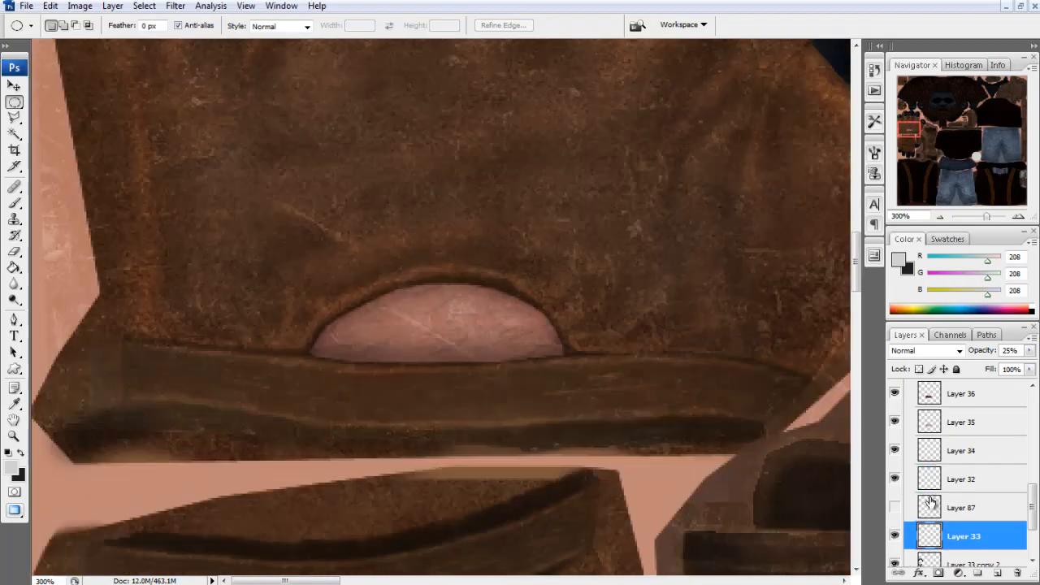
click(895, 422)
click(895, 421)
click(935, 428)
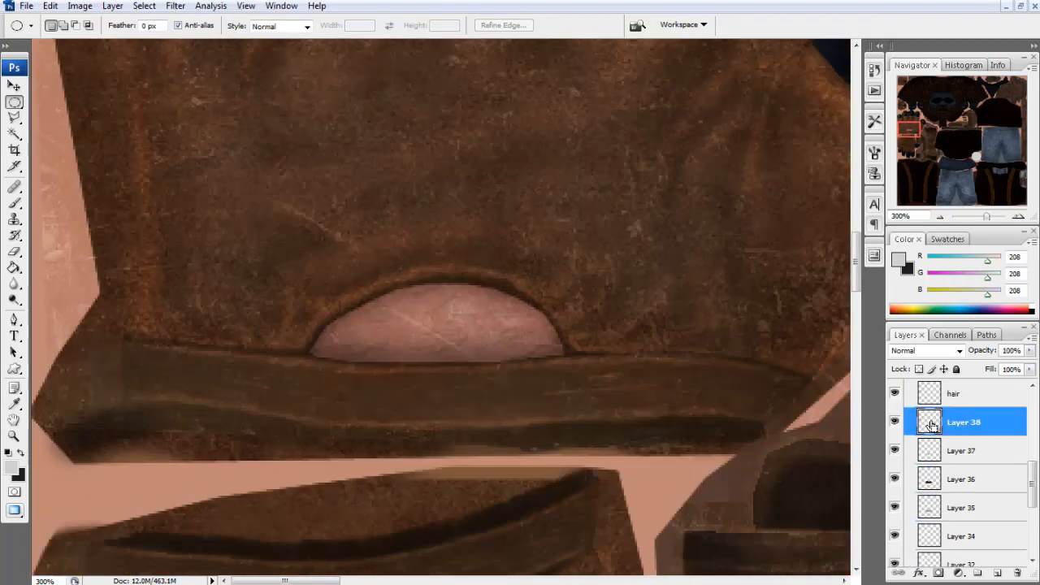
key(ctrl+u)
drag(908, 543, 878, 541)
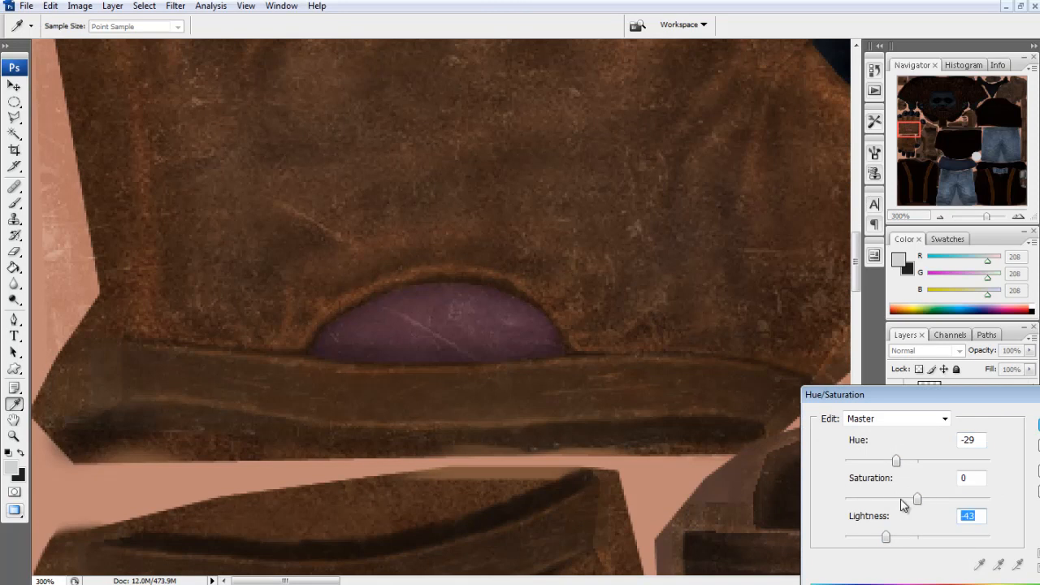
key(Return)
Deepen the wrist skin on Layer 38 using Levels with input black at 26.
key(ctrl+l)
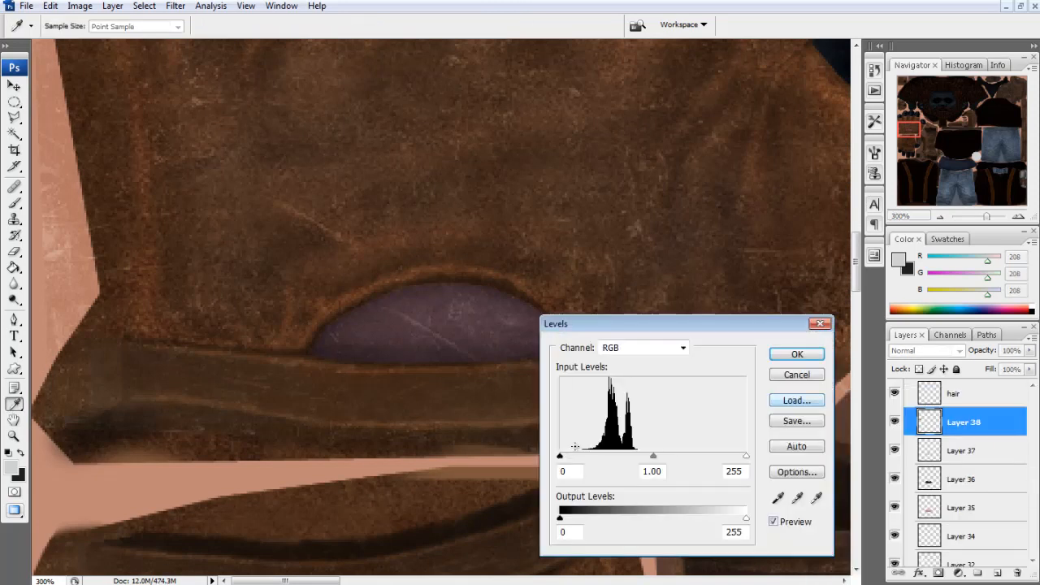
mouse_move(560, 456)
mouse_down()
mouse_move(589, 458)
mouse_move(579, 457)
mouse_up()
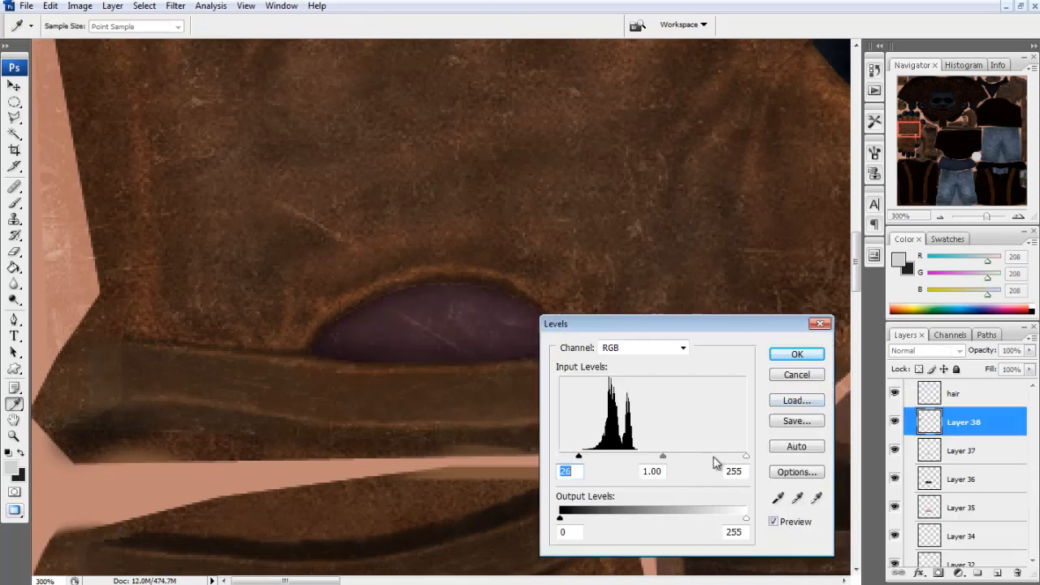
click(797, 356)
Shift the wrist skin on Layer 38 to dark blue using Hue/Saturation with hue about -106, saturation -38 and lightness -12.
key(ctrl+u)
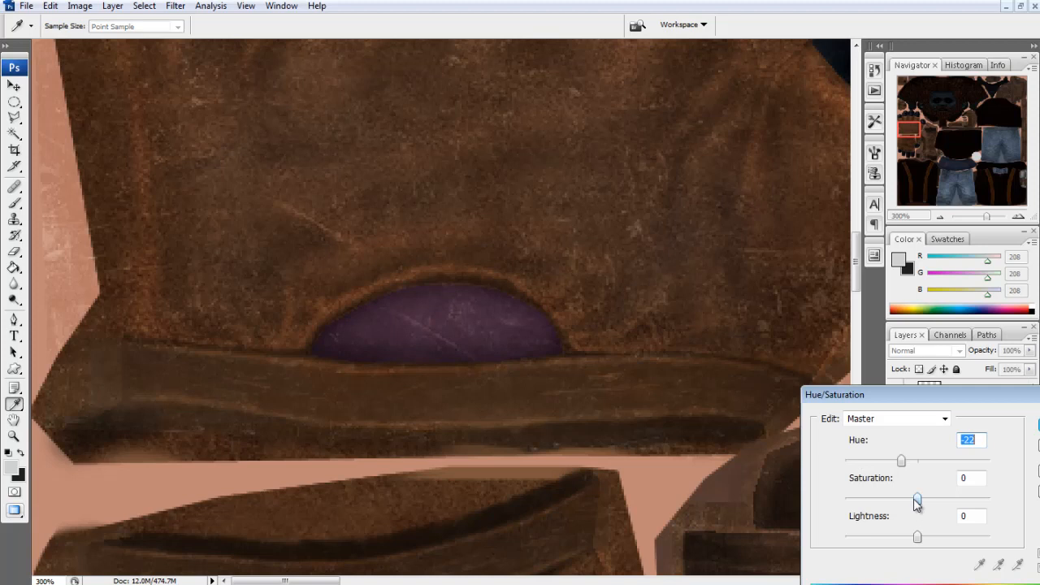
drag(910, 540, 901, 538)
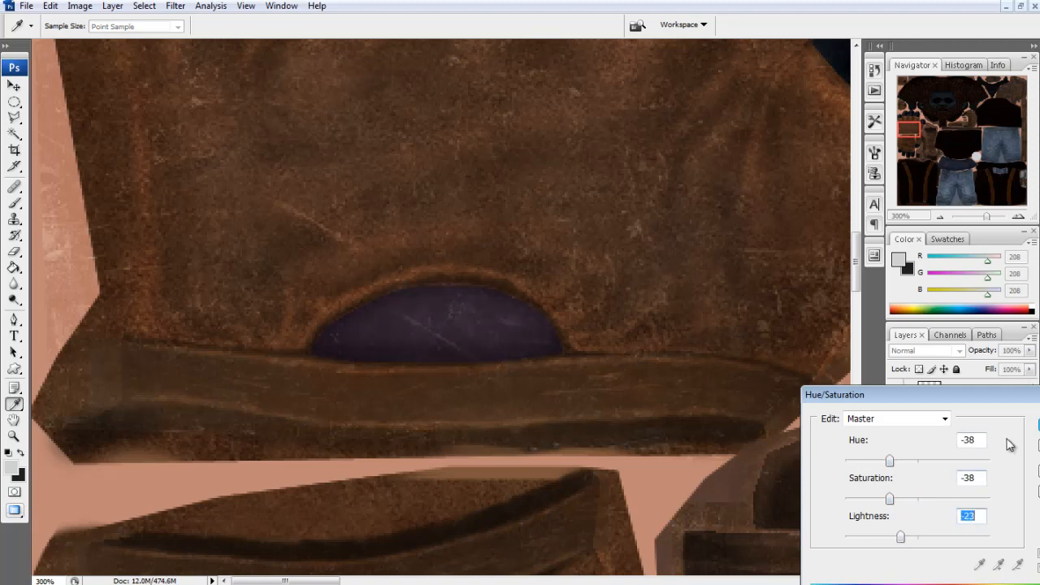
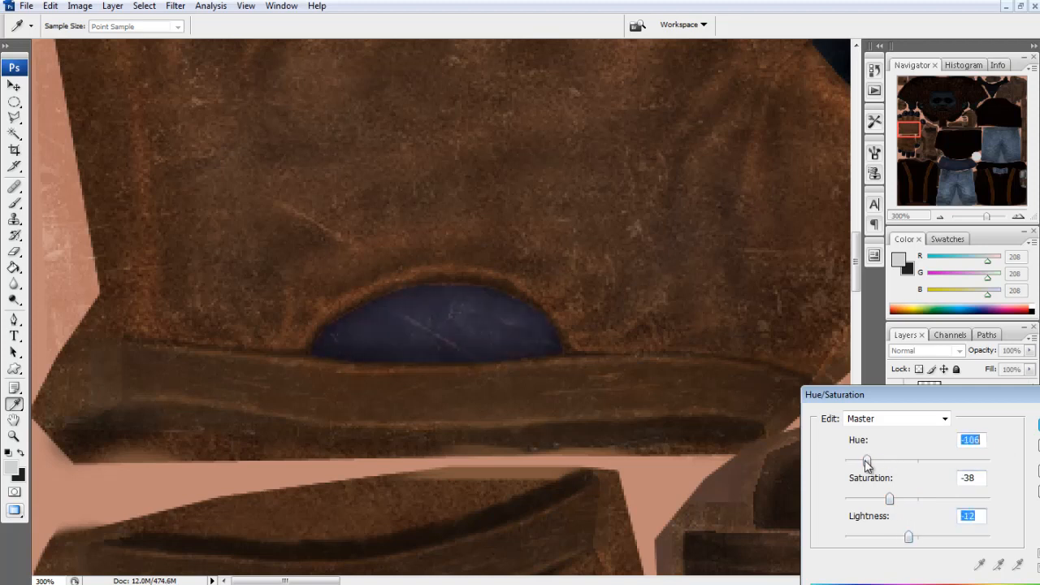
key(Return)
Duplicate the hair layer above Layer 38 and merge it down into Layer 38.
key(ctrl+minus)
click(945, 393)
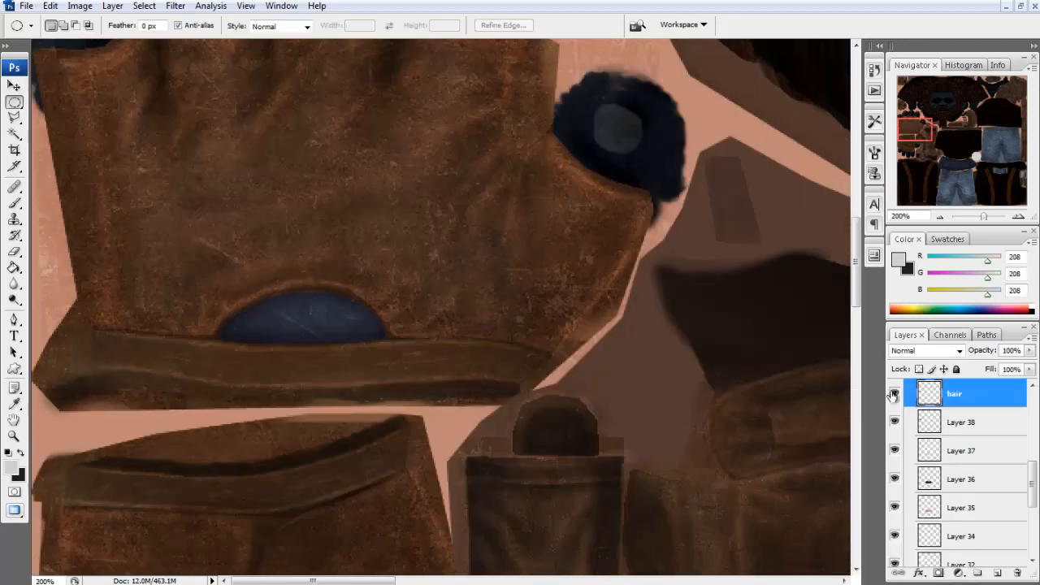
right_click(966, 394)
click(1008, 101)
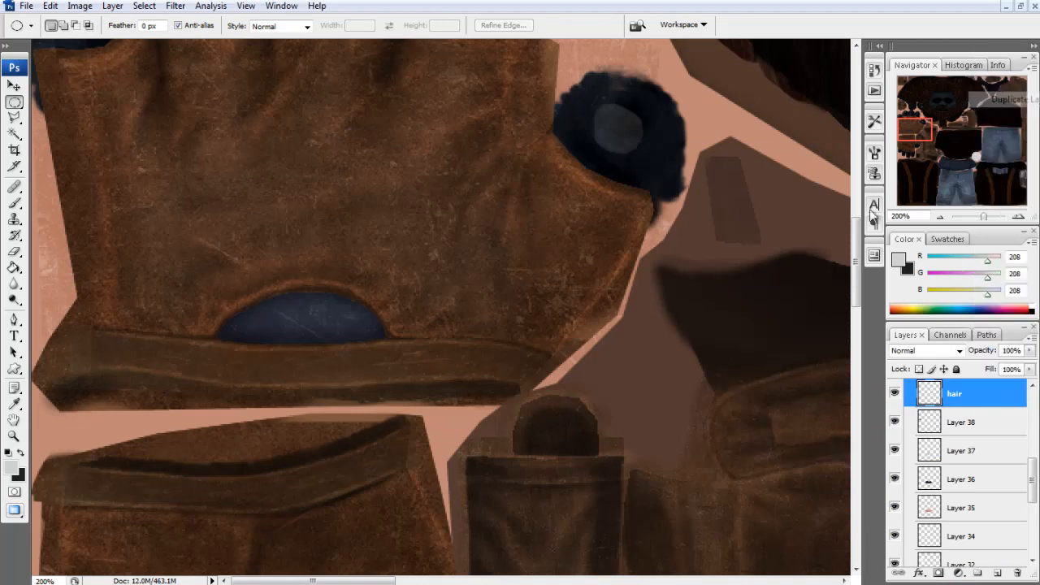
key(ctrl+e)
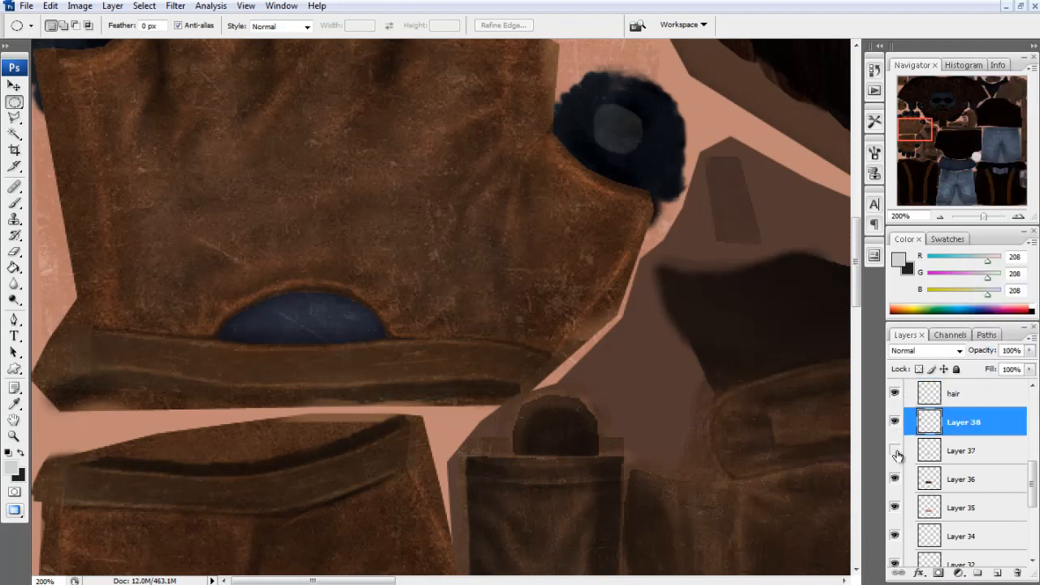
Hide Layer 38 and duplicate the hair copy layer at the top of the hand group.
click(895, 422)
scroll(896, 426, up, 1)
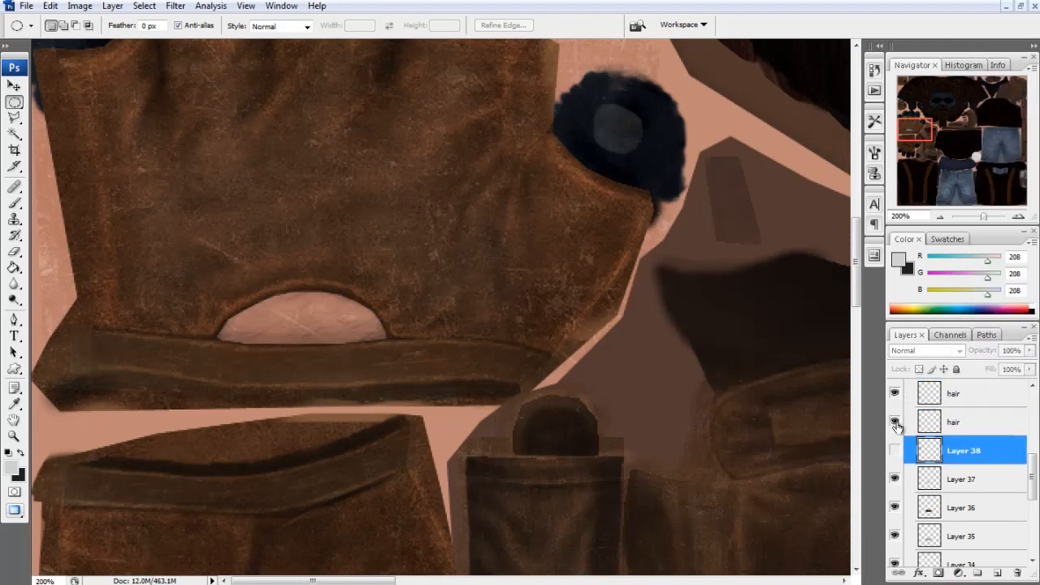
scroll(895, 420, up, 1)
scroll(897, 419, up, 1)
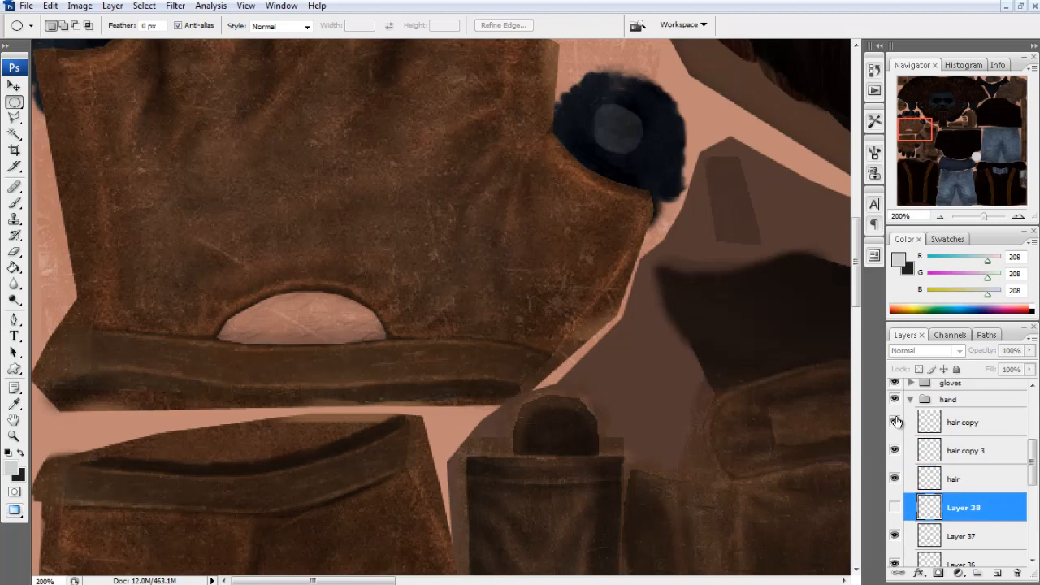
click(938, 423)
right_click(938, 422)
click(942, 131)
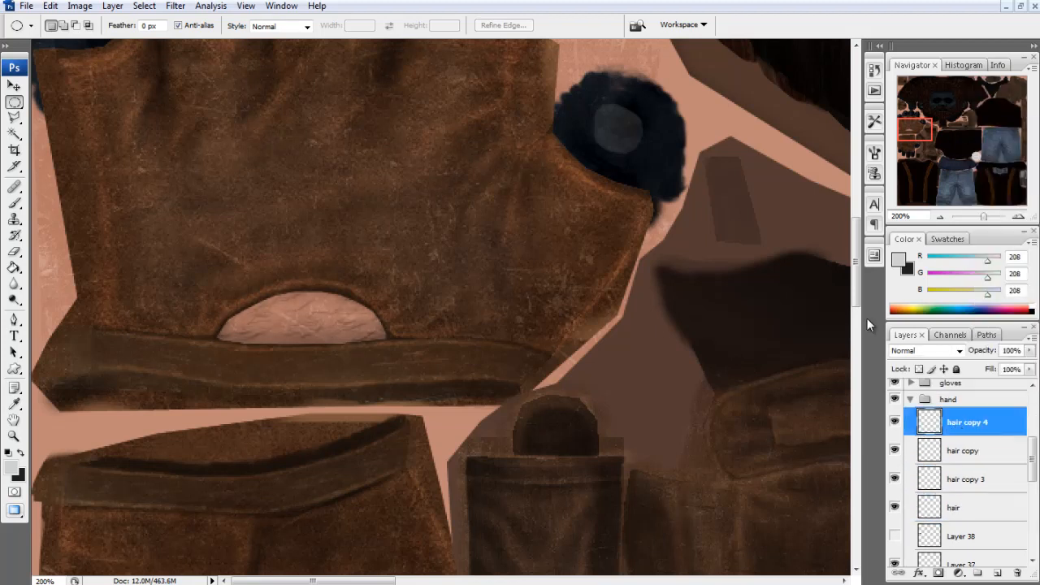
Show Layer 38 again, switch to Maya and reload the character_spec.psd texture.
click(895, 537)
key(alt+Tab)
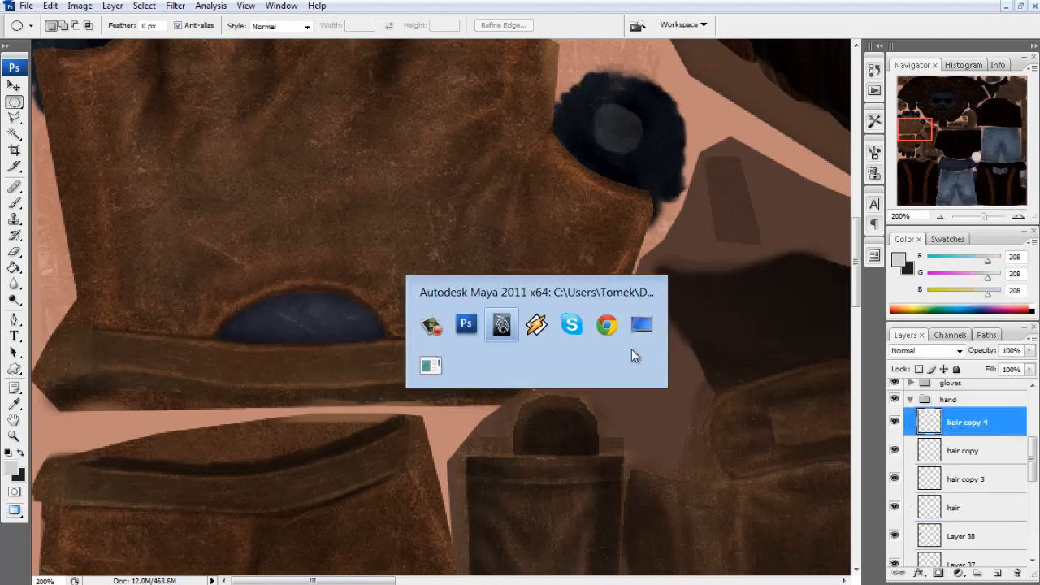
click(862, 356)
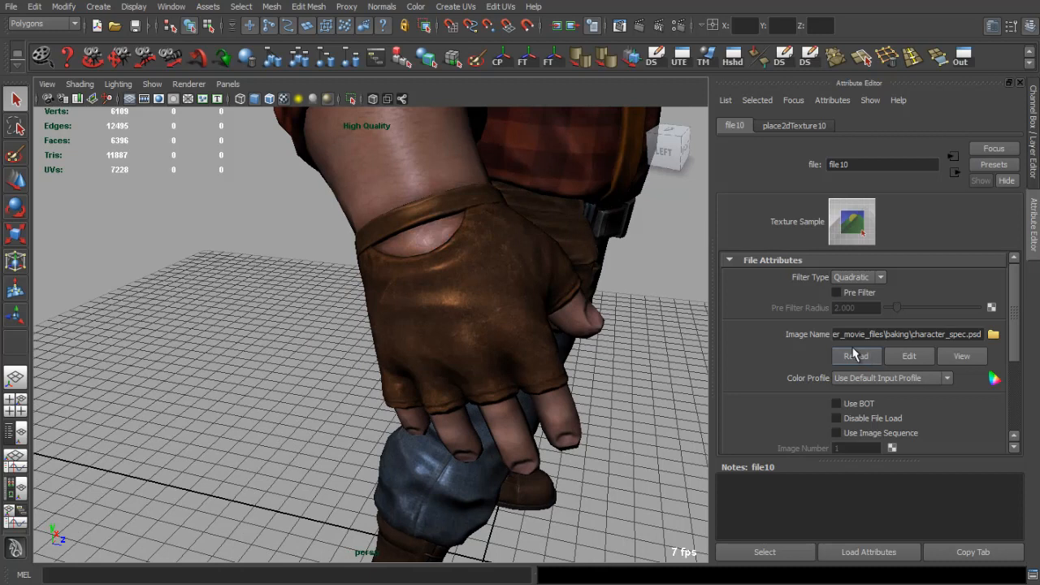
Examine the specular highlights on the wrist, forearm and glove up close and on the whole lumberjack from several angles.
scroll(416, 312, down, 5)
scroll(353, 260, up, 5)
drag(471, 250, 475, 277)
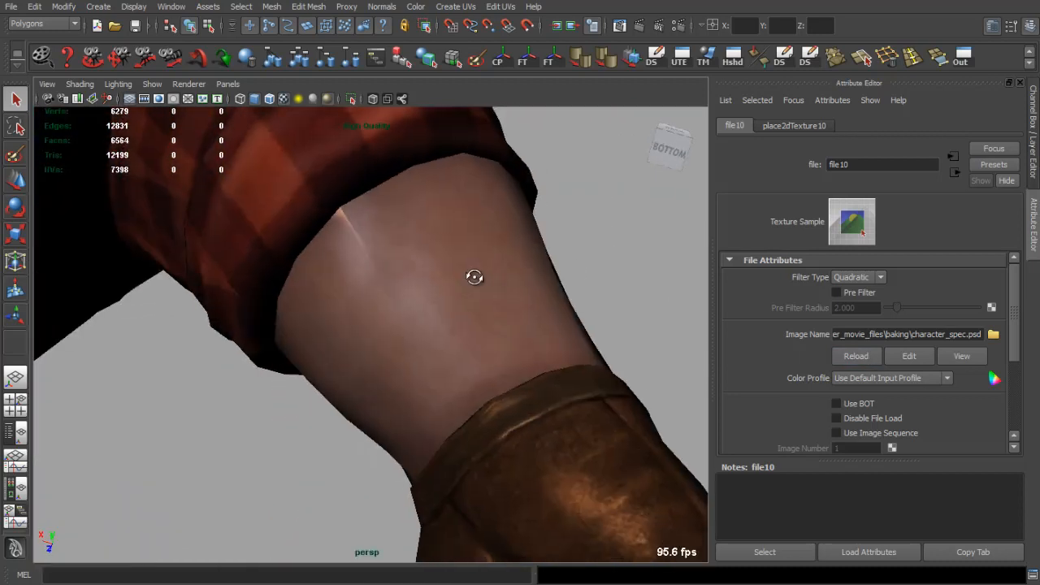
scroll(336, 213, down, 5)
drag(407, 260, 572, 349)
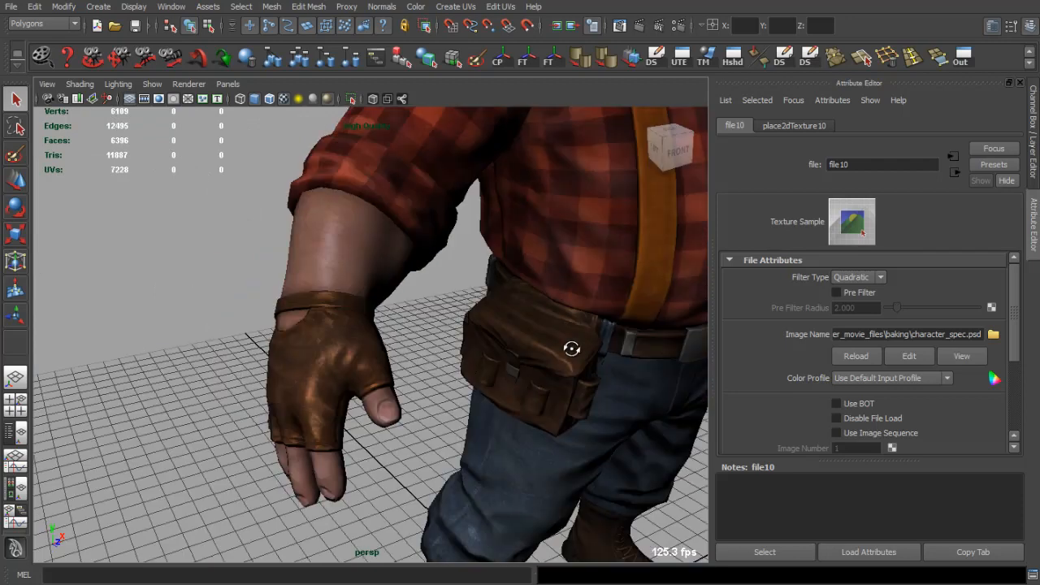
scroll(340, 284, down, 5)
scroll(309, 268, up, 5)
scroll(302, 249, down, 5)
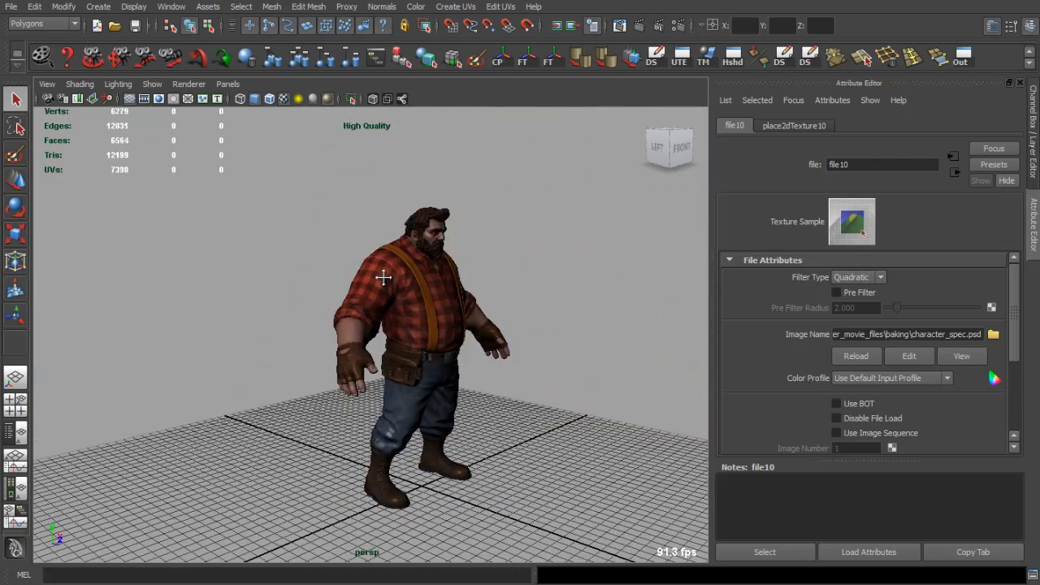
scroll(386, 260, up, 5)
scroll(386, 261, up, 2)
drag(395, 303, 446, 303)
scroll(355, 160, up, 5)
Switch back to Photoshop, collapse the hand and jeans groups, and expand the gloves group.
key(alt+Tab)
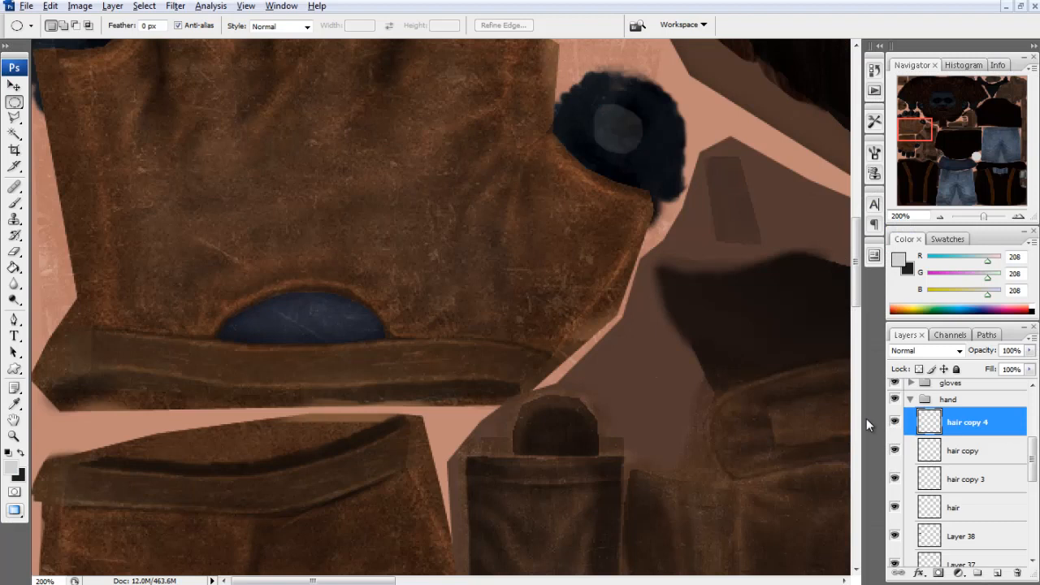
mouse_move(1033, 456)
mouse_down()
mouse_move(1034, 440)
mouse_move(1032, 463)
mouse_up()
click(912, 464)
click(911, 497)
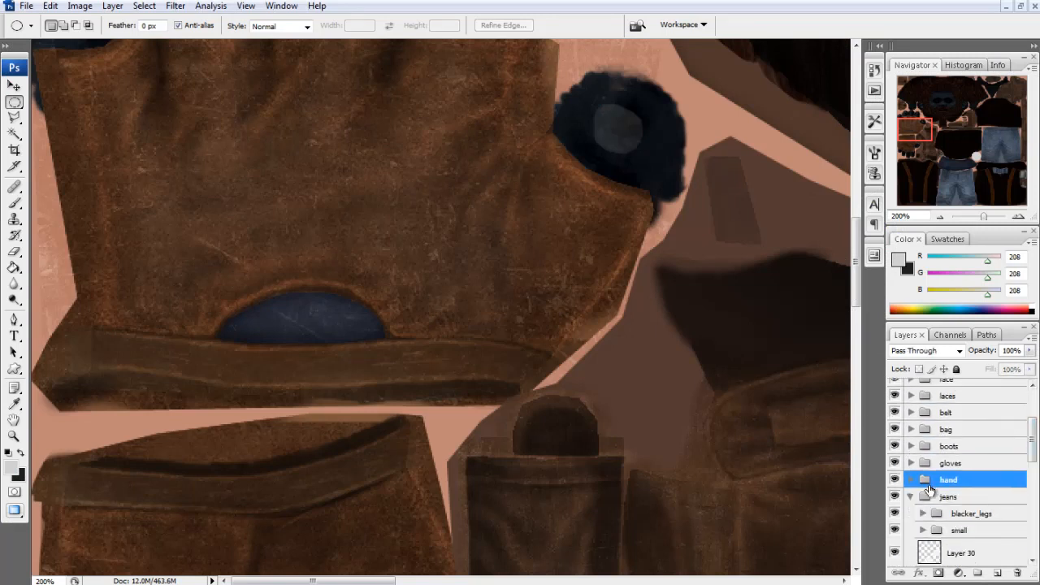
click(911, 497)
click(912, 463)
Examine the glove texture and the layers in the gloves group, checking which part Layer 39 covers.
click(940, 217)
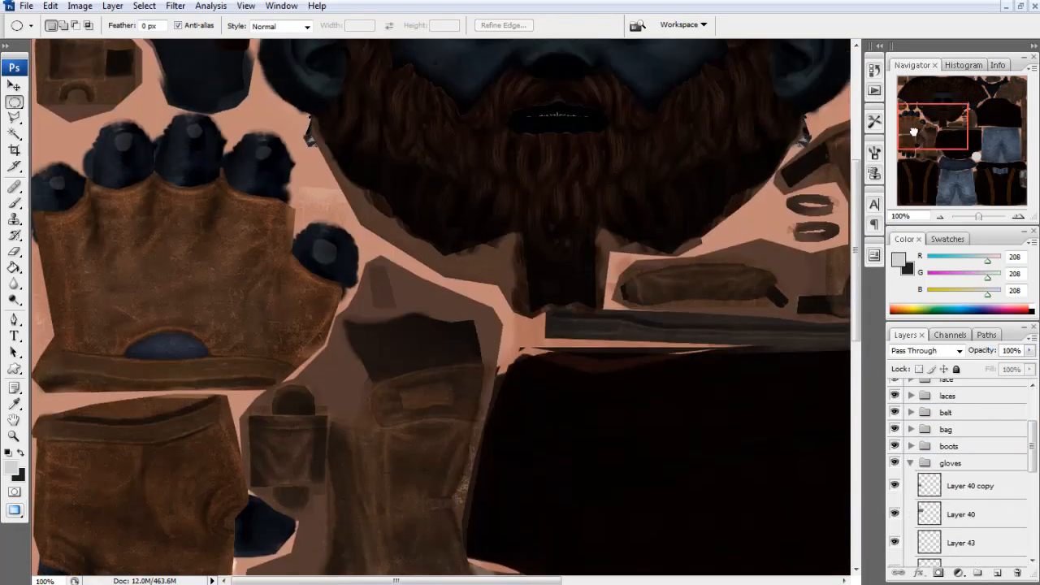
click(1018, 217)
click(940, 217)
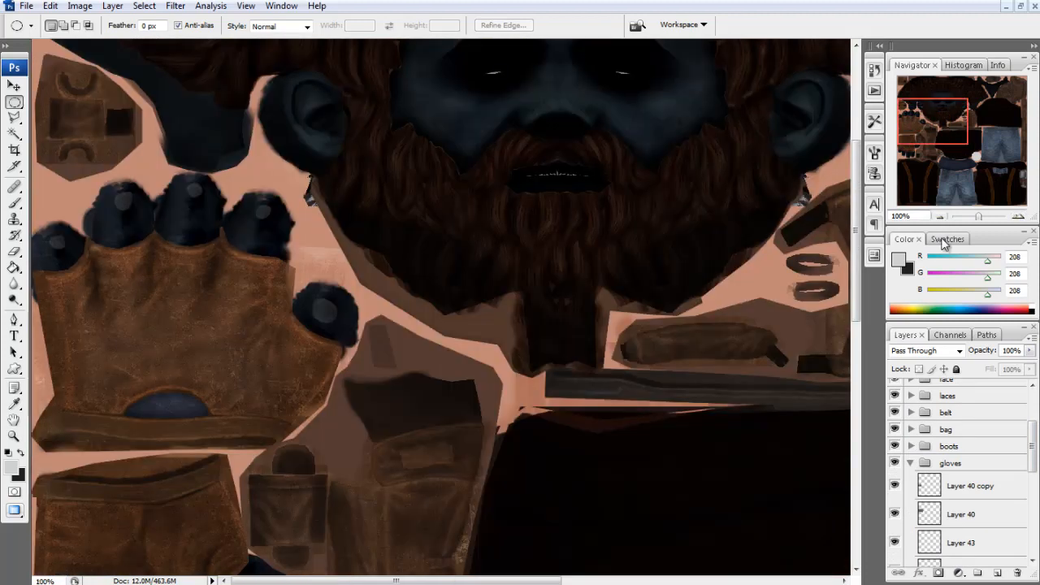
click(1016, 218)
click(1016, 218)
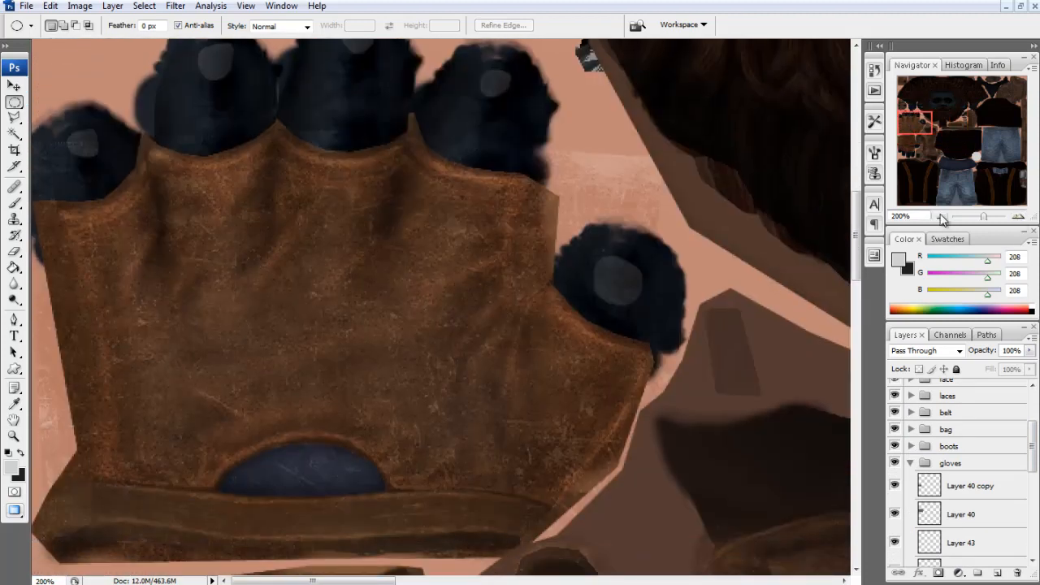
scroll(904, 426, down, 2)
scroll(909, 487, down, 1)
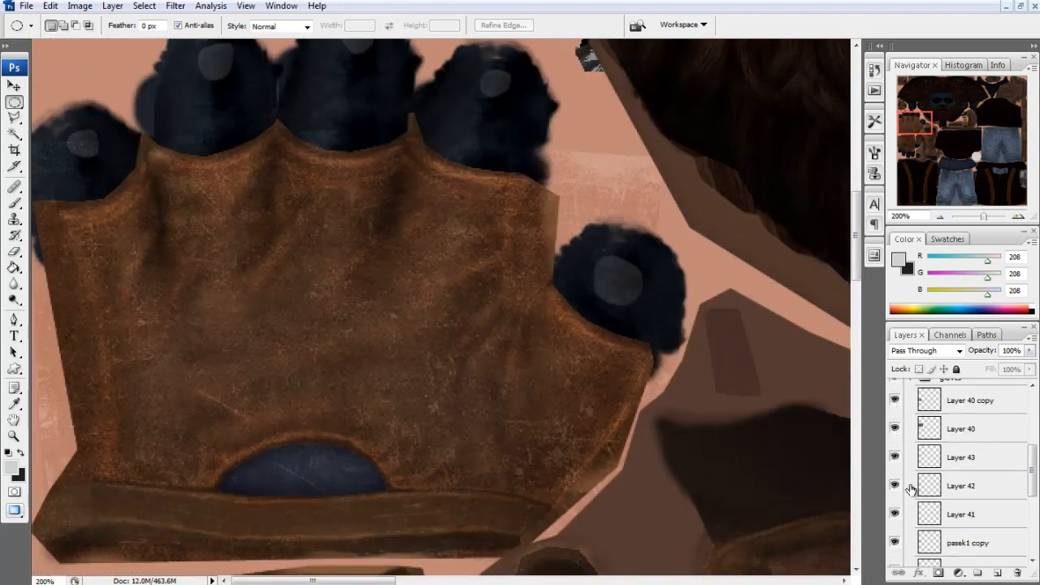
scroll(912, 482, up, 2)
scroll(912, 480, down, 7)
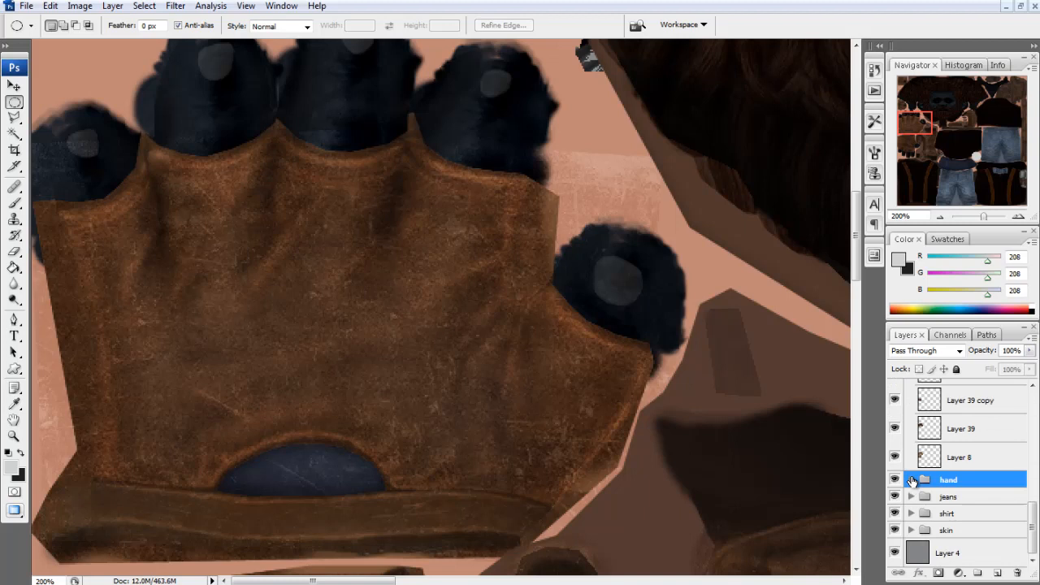
click(898, 431)
click(898, 431)
Try merging Layer 39 copy down into Layer 39, and undo the merge.
click(924, 433)
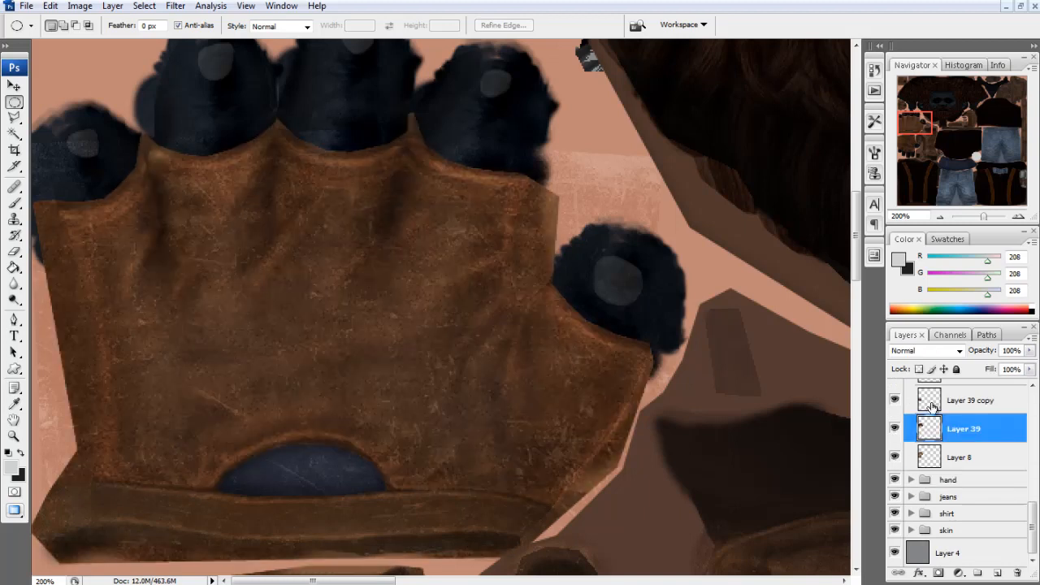
click(933, 407)
key(ctrl+e)
click(896, 402)
click(941, 218)
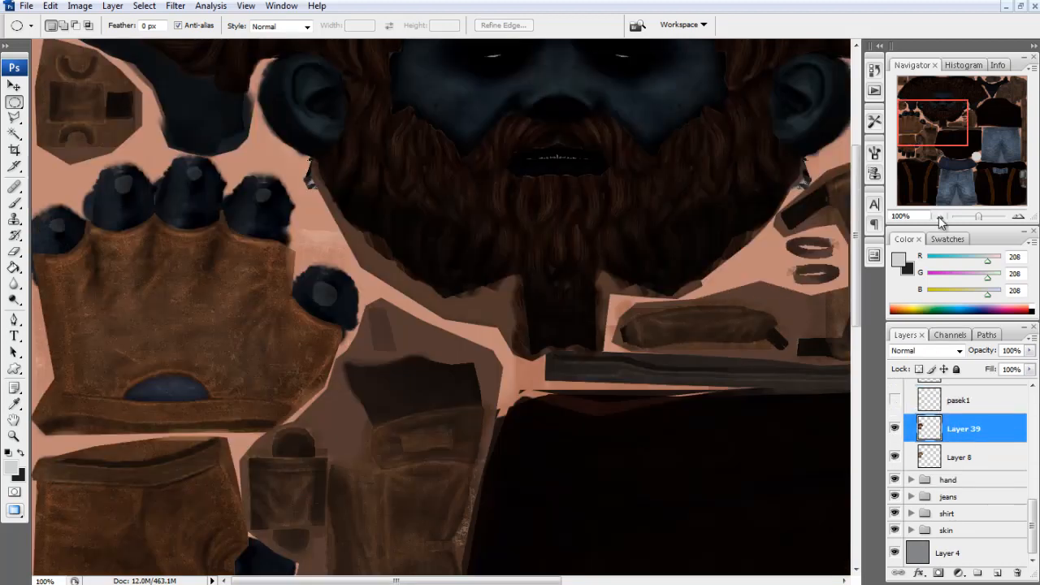
key(ctrl+z)
Check what Layer 8, Layer 39 and Layer 39 copy cover, and merge Layer 39 copy down into Layer 39.
click(897, 485)
click(896, 484)
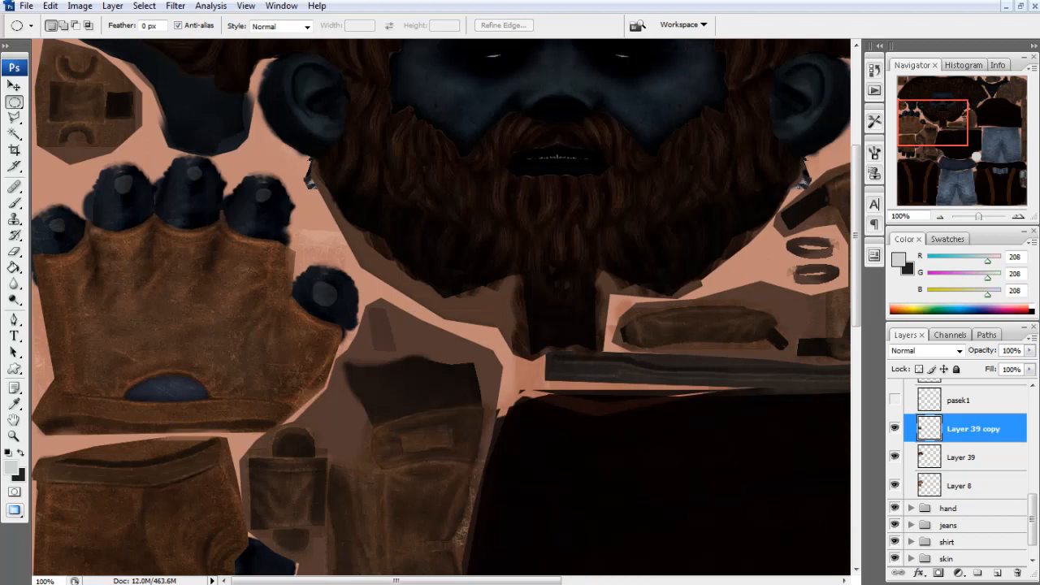
scroll(964, 479, down, 3)
click(895, 456)
click(895, 457)
click(897, 430)
click(896, 430)
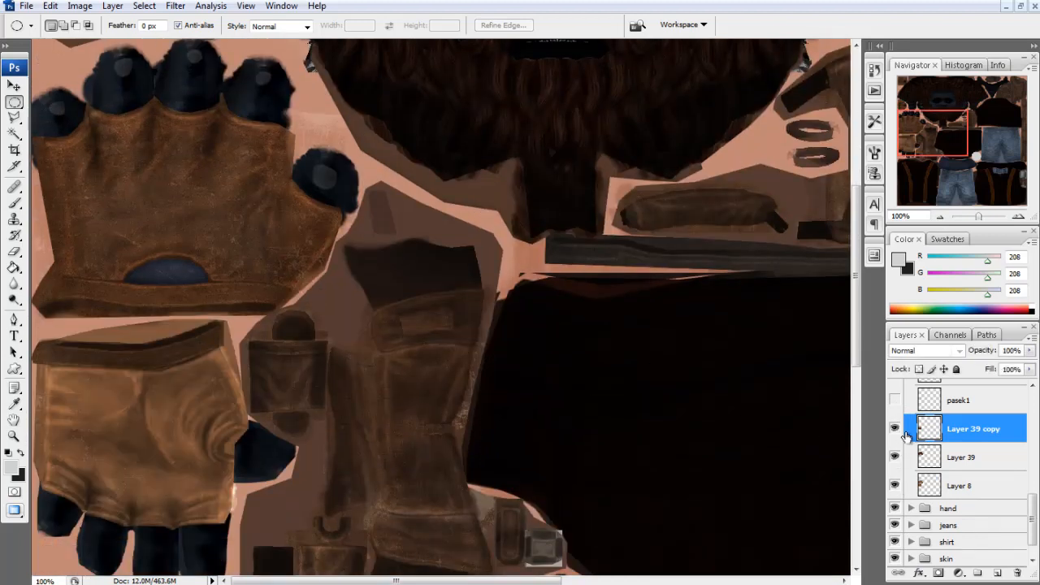
key(ctrl+e)
Darken the glove leather on Layer 39 using Hue/Saturation with lightness -47.
key(ctrl+u)
drag(917, 539, 886, 543)
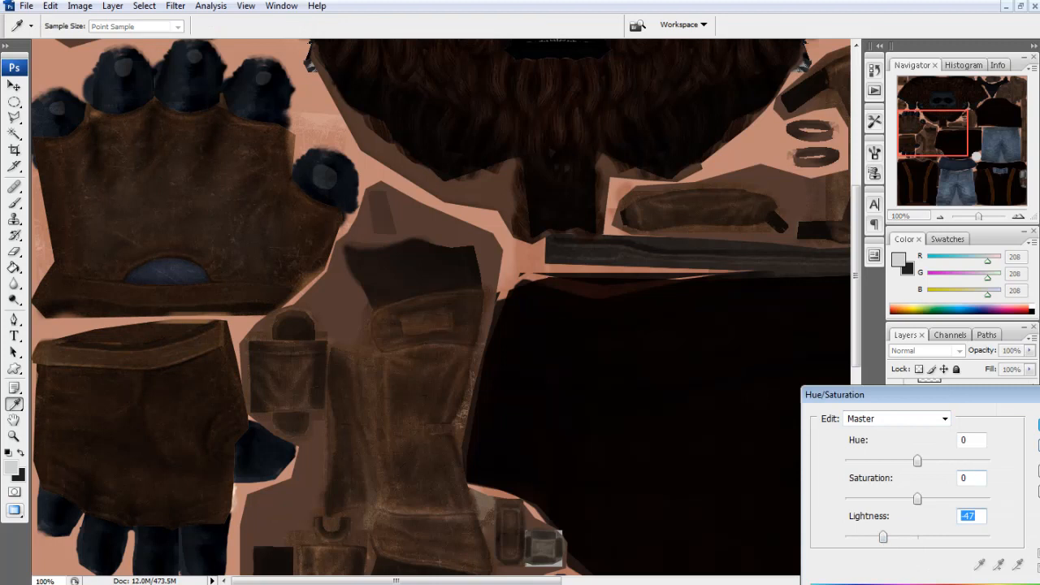
key(Return)
Increase the contrast of Layer 39 using Levels with input black at 20 and input white at 150.
key(ctrl+l)
mouse_move(559, 456)
mouse_down()
mouse_move(589, 457)
mouse_move(576, 460)
mouse_up()
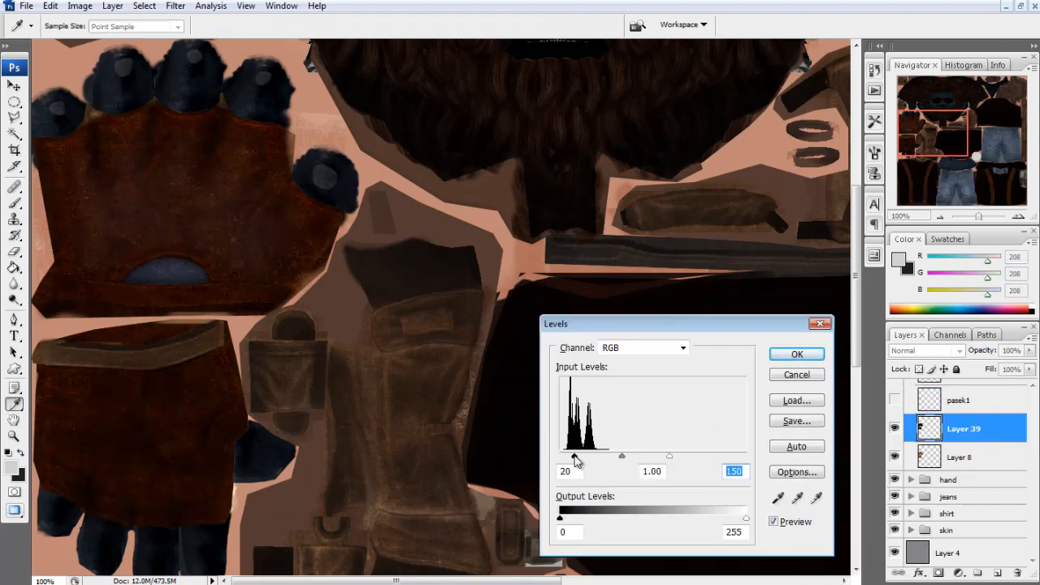
click(796, 356)
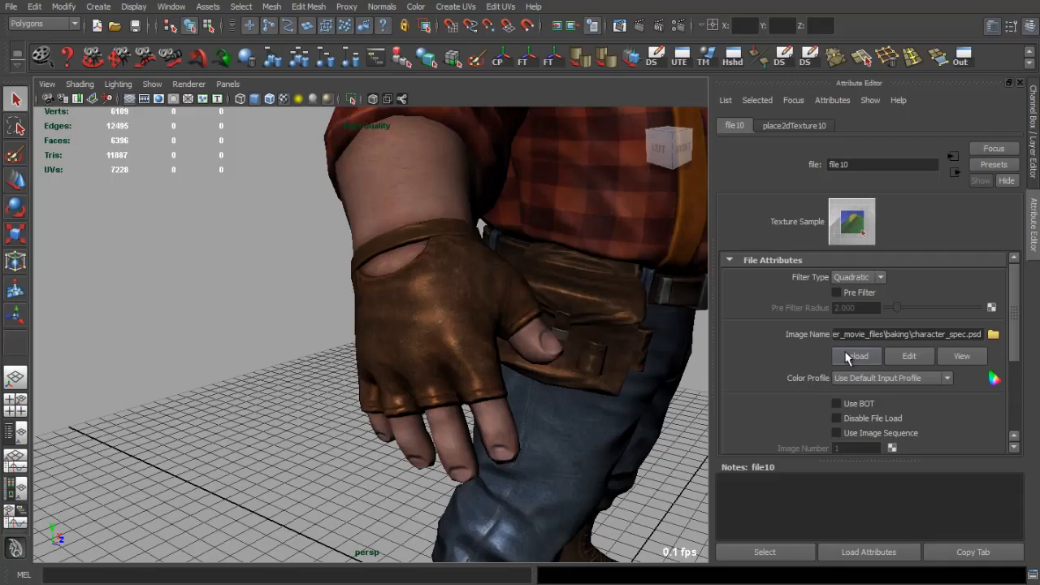
Reload the specular texture in Maya and inspect the shine of the glove on the model.
click(848, 359)
drag(626, 327, 598, 331)
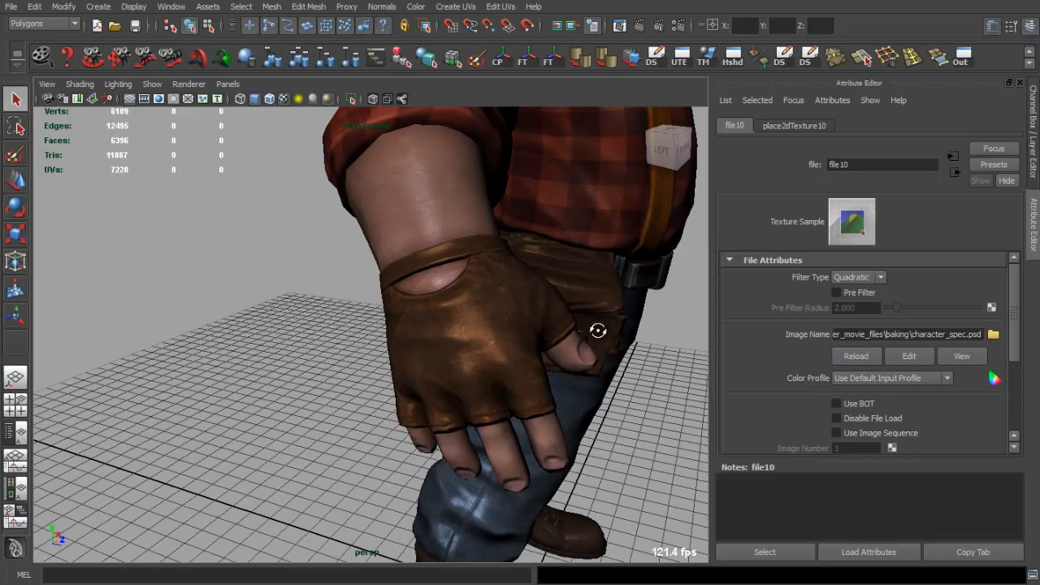
click(845, 354)
scroll(586, 321, down, 3)
drag(537, 313, 501, 309)
Desaturate Layer 39 in Photoshop with saturation about -71, and check the glove up close on the Maya model.
key(alt+Tab)
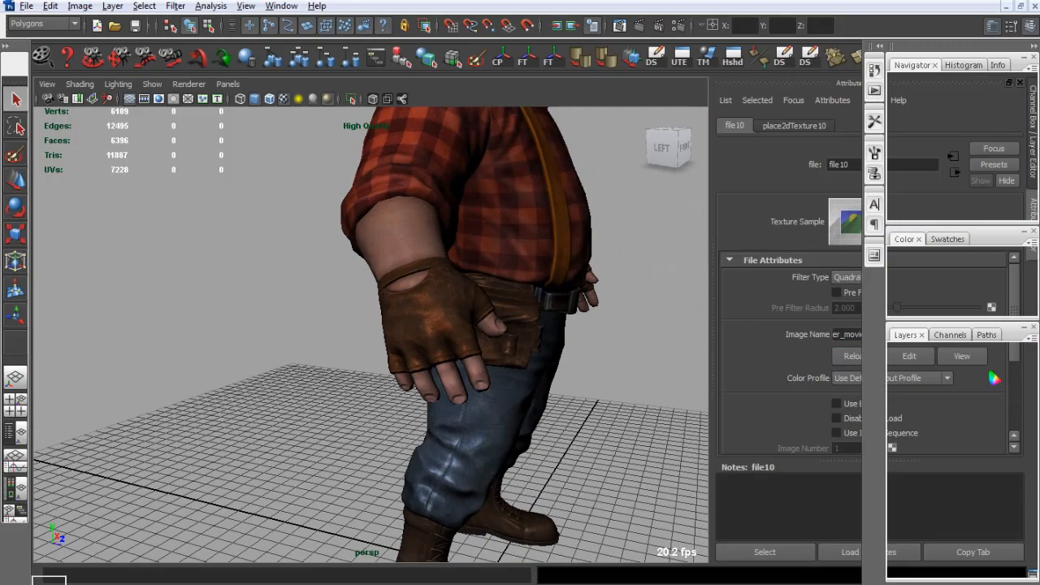
key(ctrl+u)
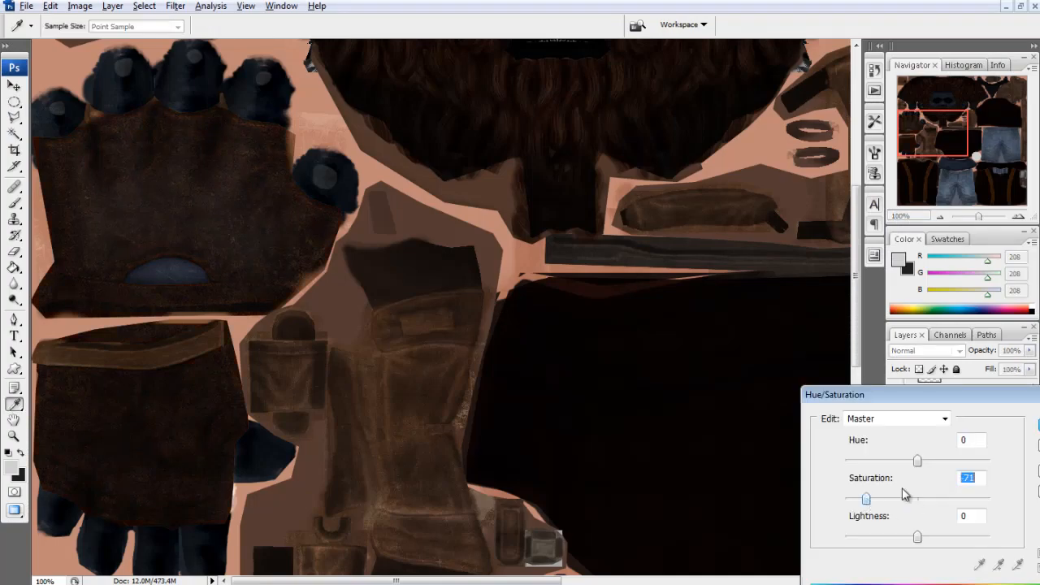
key(Return)
key(alt+Tab)
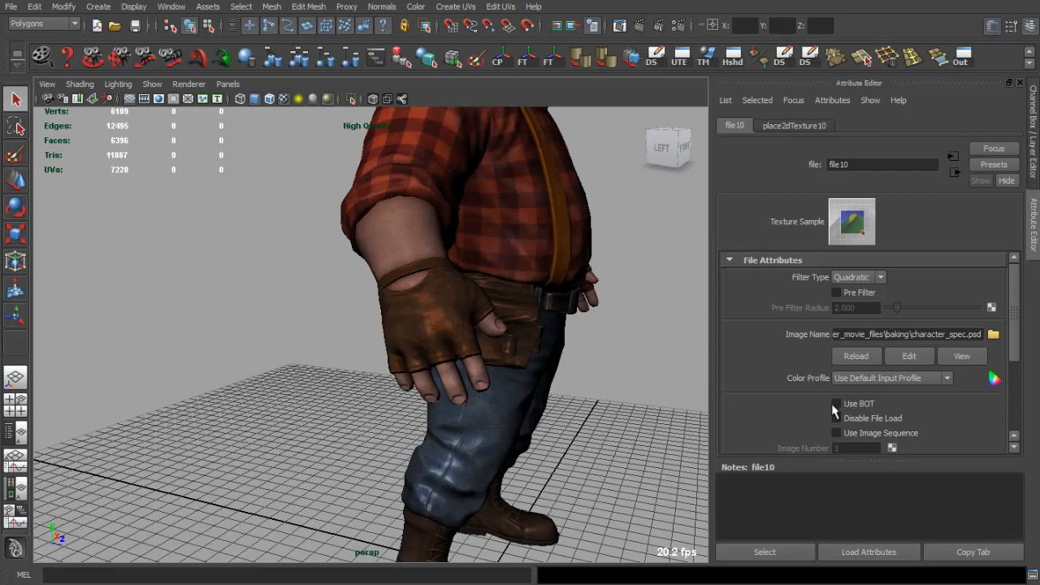
drag(593, 345, 476, 395)
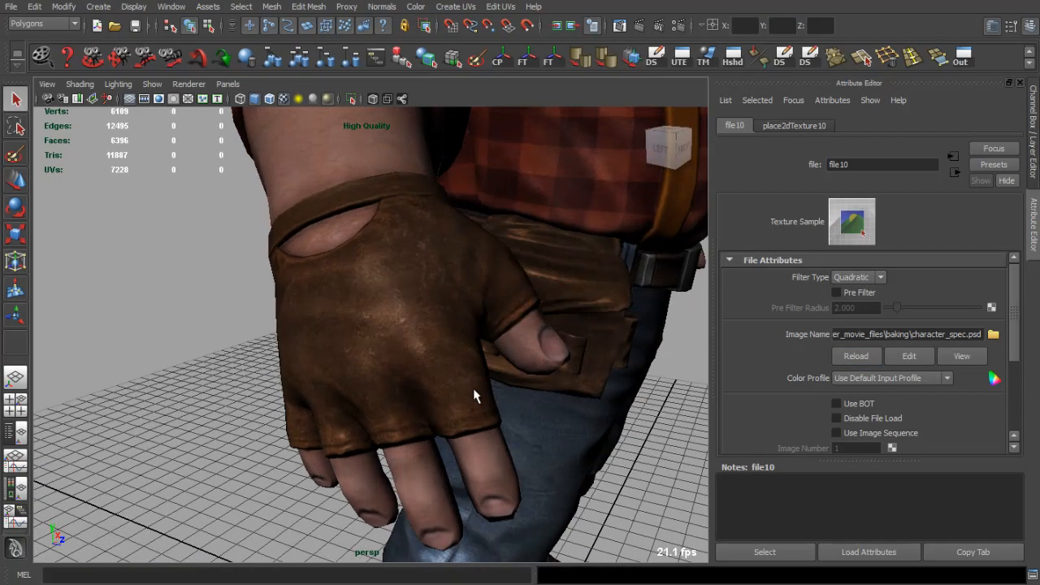
Darken Layer 39 in Photoshop using Levels with input black at 19 and input white at about 209.
key(alt+Tab)
key(ctrl+l)
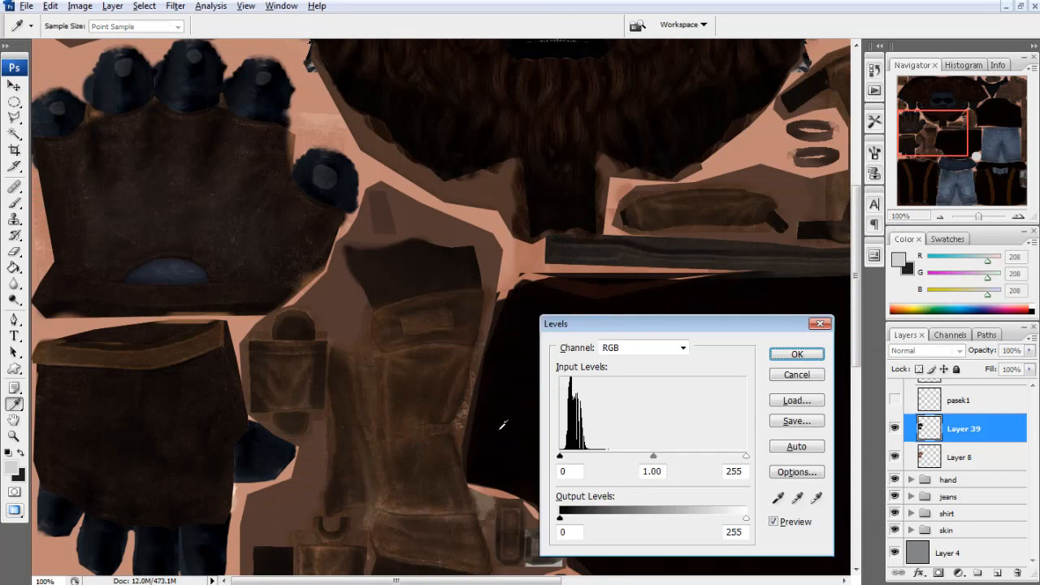
drag(566, 460, 581, 461)
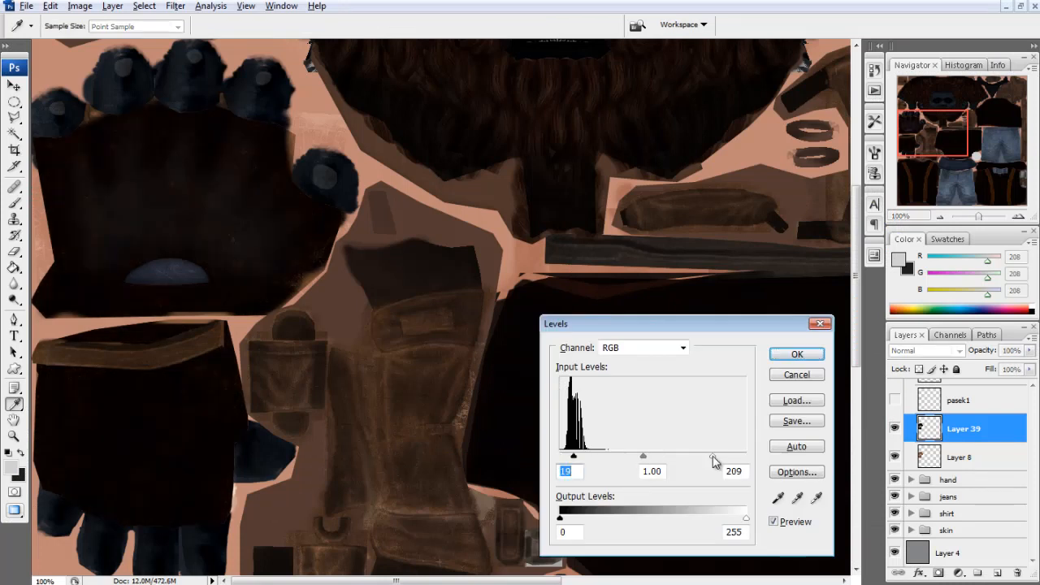
click(798, 358)
Switch to Maya, reload the specular texture and inspect the darkened glove from the front and side.
key(alt+Tab)
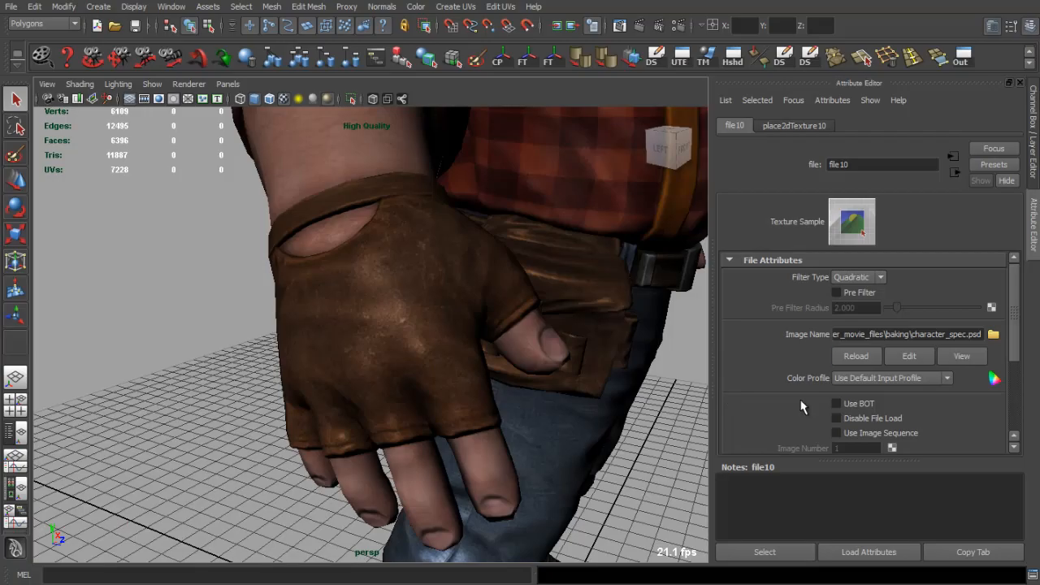
click(851, 364)
drag(553, 382, 423, 381)
drag(423, 381, 379, 431)
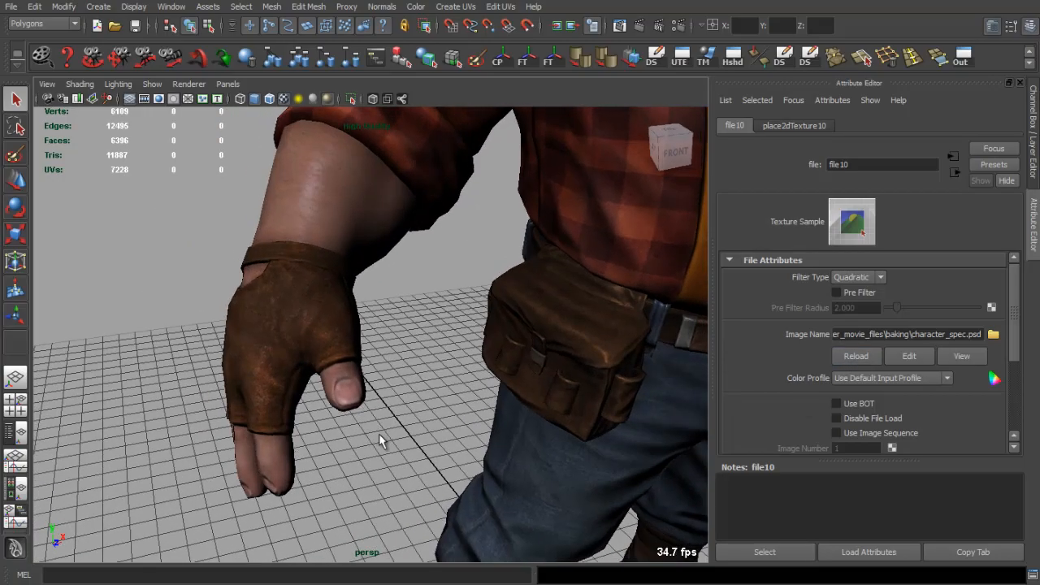
Switch to Photoshop and reduce the saturation of Layer 39 to -41 using Hue/Saturation.
key(alt+Tab)
key(ctrl+u)
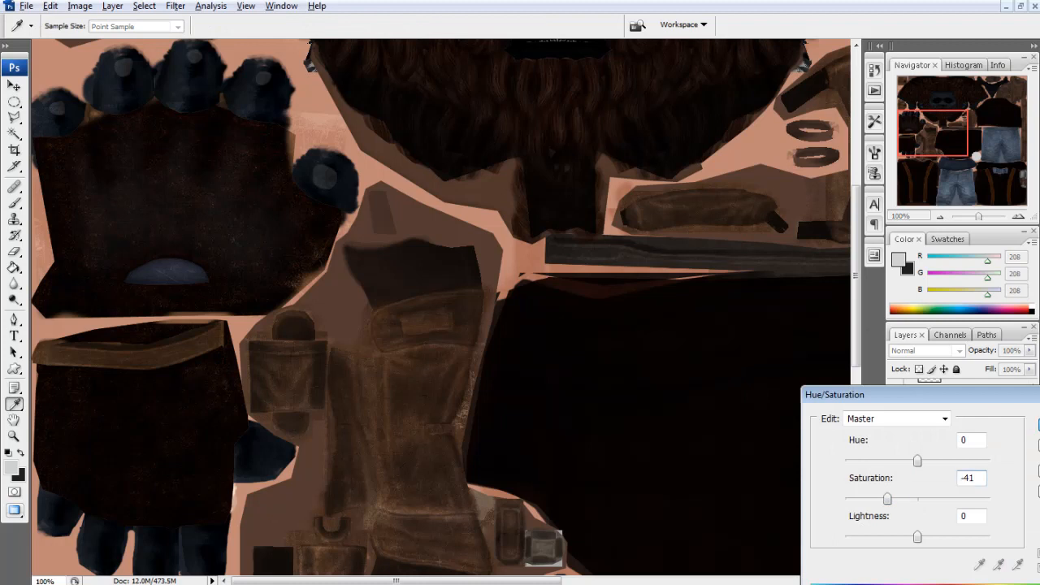
key(Return)
Reload the specular texture in Maya and view the desaturated glove from a different angle.
key(alt+Tab)
click(860, 358)
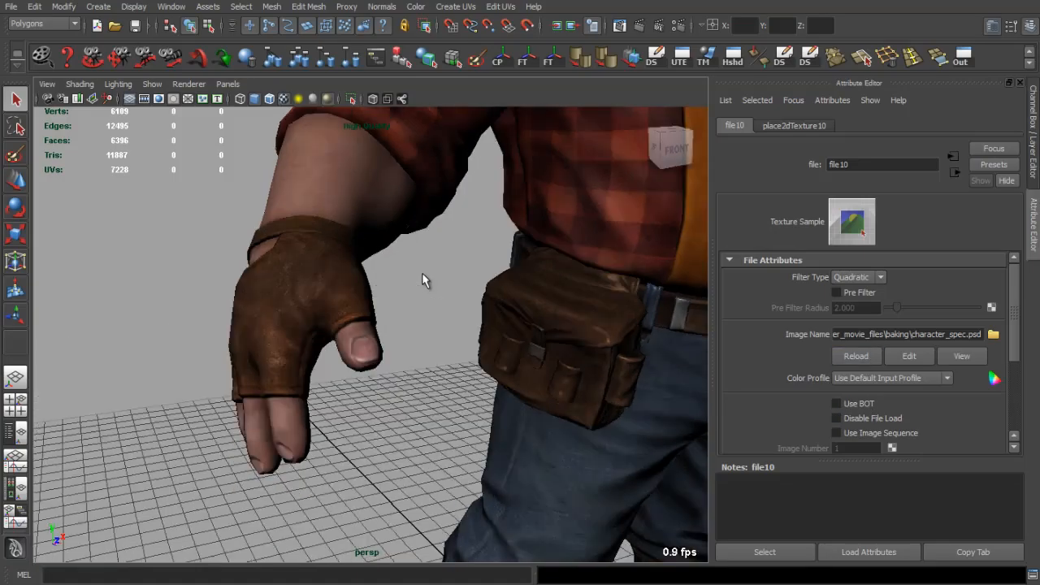
drag(423, 275, 406, 349)
Switch to Photoshop and darken the glove strap on the pasek1 copy layer using Levels with input black at about 59.
key(alt+Tab)
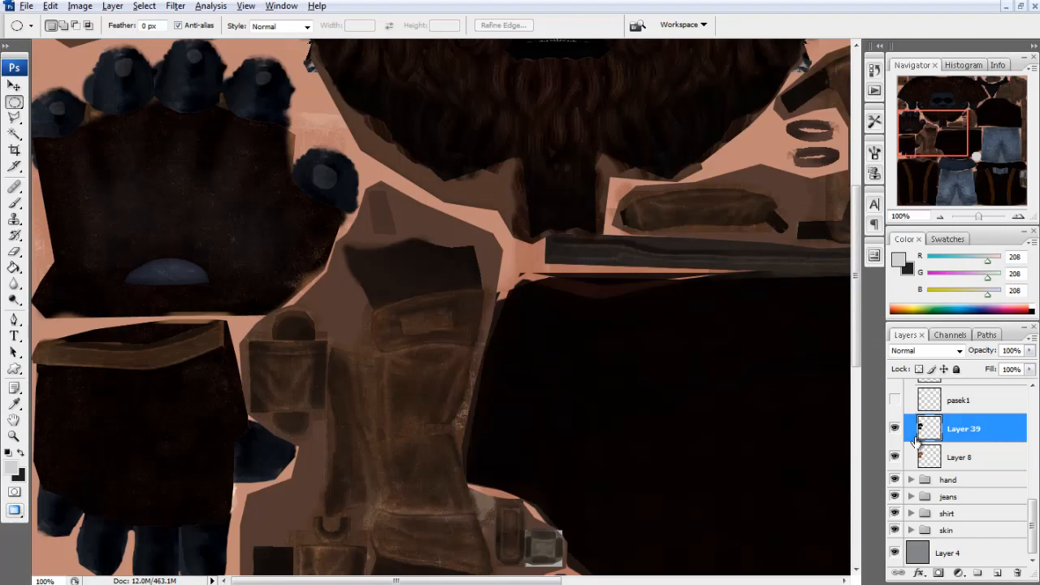
scroll(916, 439, up, 2)
click(922, 431)
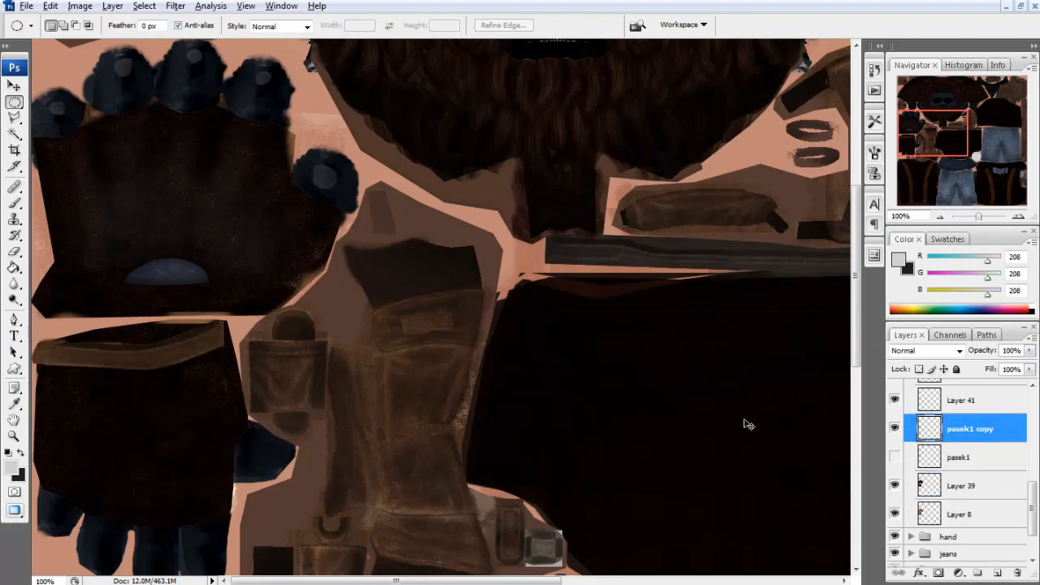
key(ctrl+l)
drag(561, 456, 608, 457)
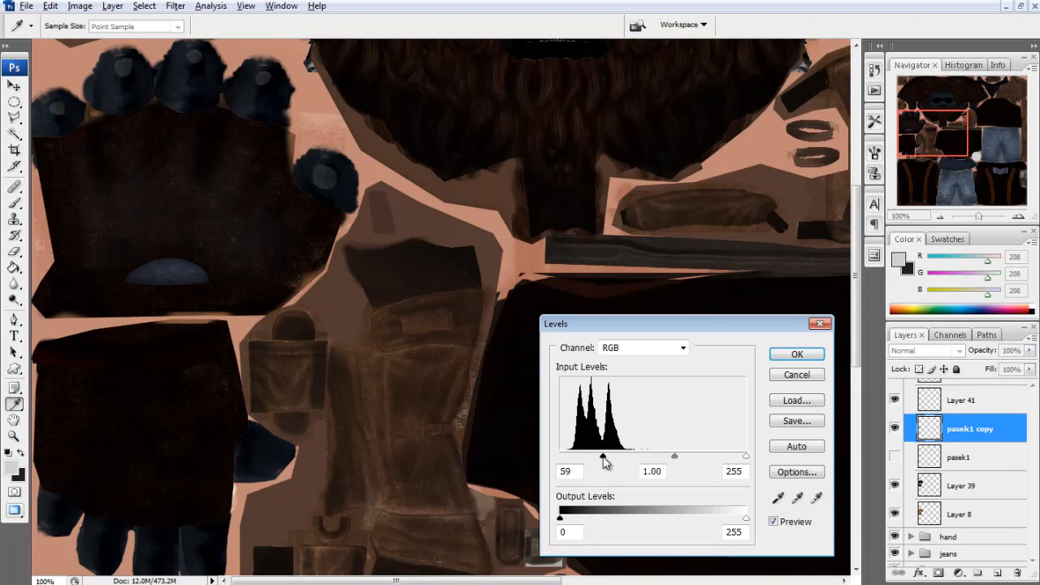
click(797, 357)
Switch to Maya, reload the specular texture and inspect the gloves up close and on the whole character.
key(alt+Tab)
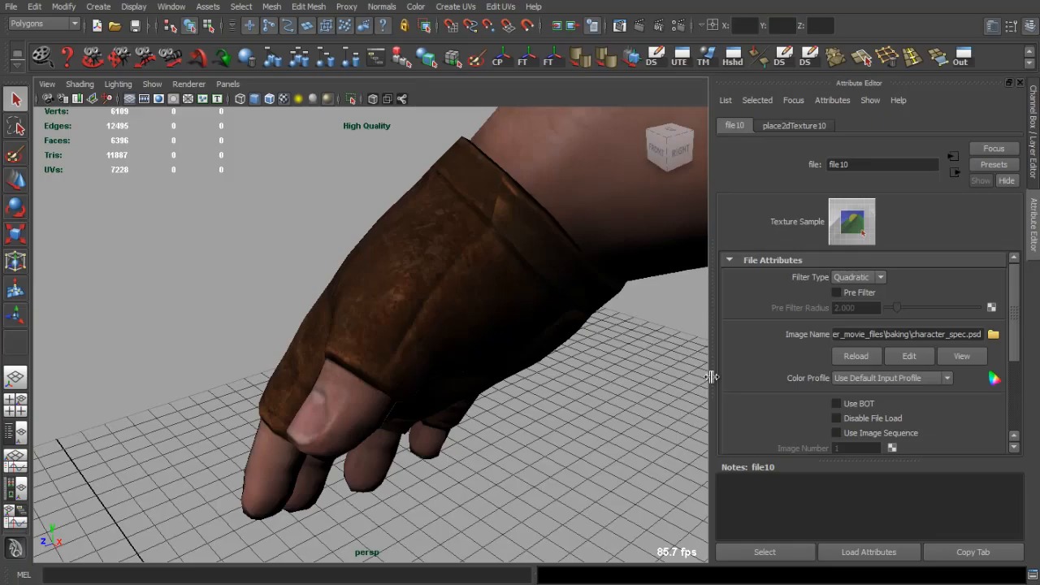
drag(594, 352, 312, 348)
click(854, 358)
scroll(311, 349, down, 6)
mouse_move(407, 341)
mouse_down()
mouse_move(441, 336)
mouse_move(443, 353)
mouse_move(402, 285)
mouse_move(413, 338)
mouse_up()
scroll(443, 354, up, 4)
scroll(443, 361, up, 5)
scroll(443, 362, down, 6)
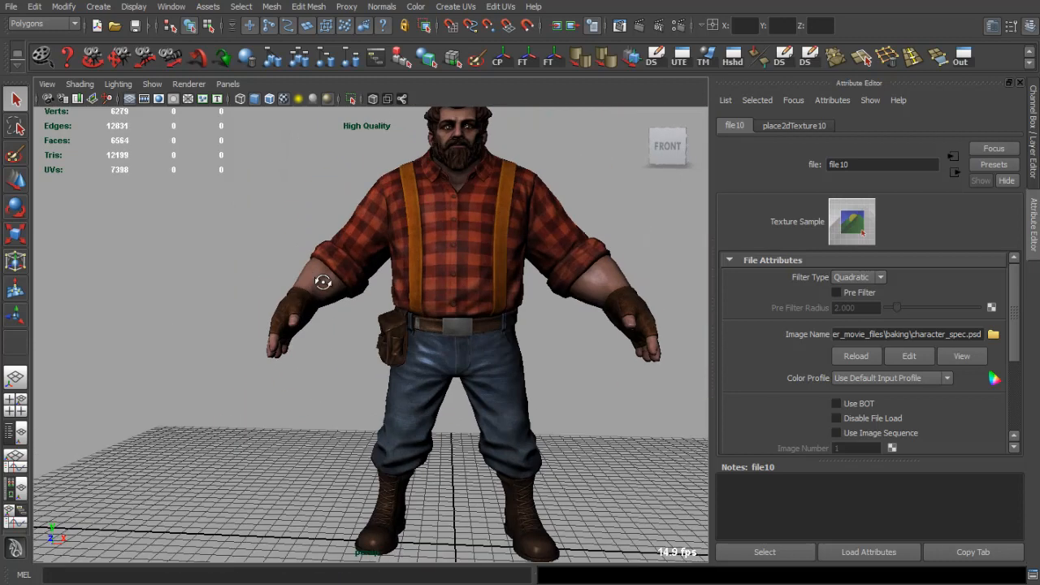
Inspect the character's face, torso and belt in the viewport from several angles and distances.
scroll(418, 349, up, 6)
scroll(455, 331, up, 4)
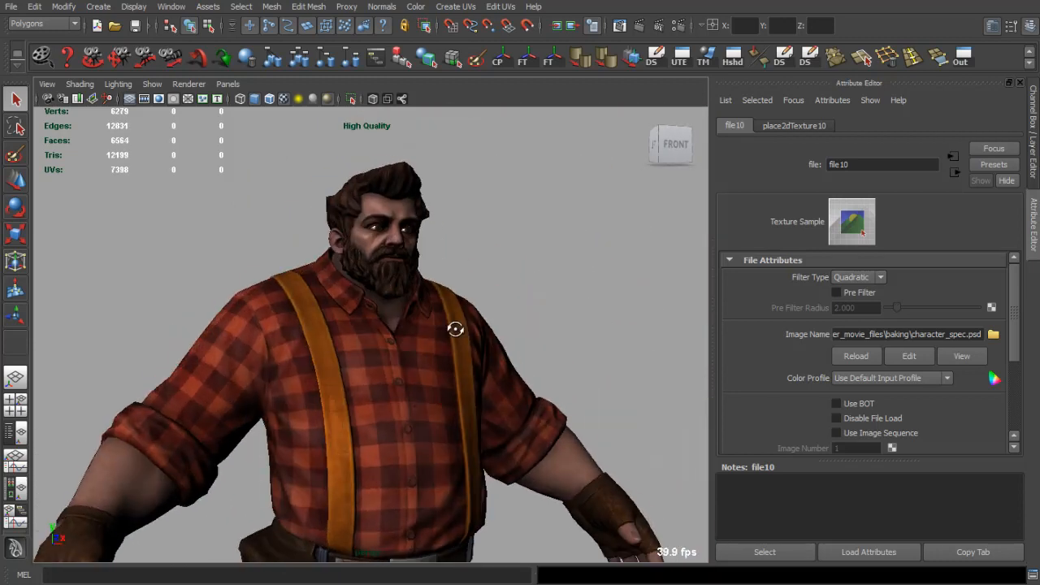
drag(520, 375, 405, 332)
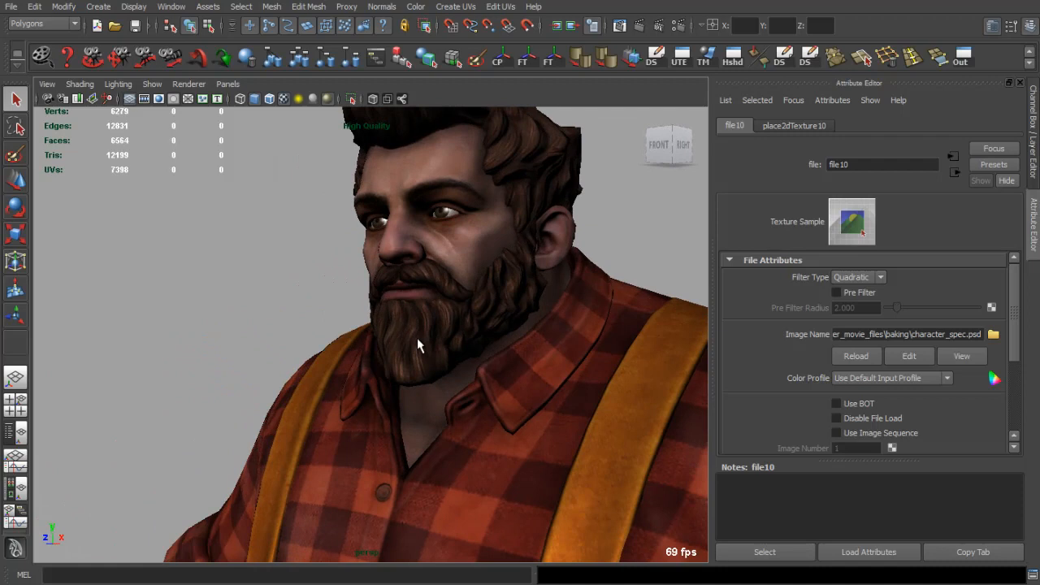
scroll(418, 346, down, 5)
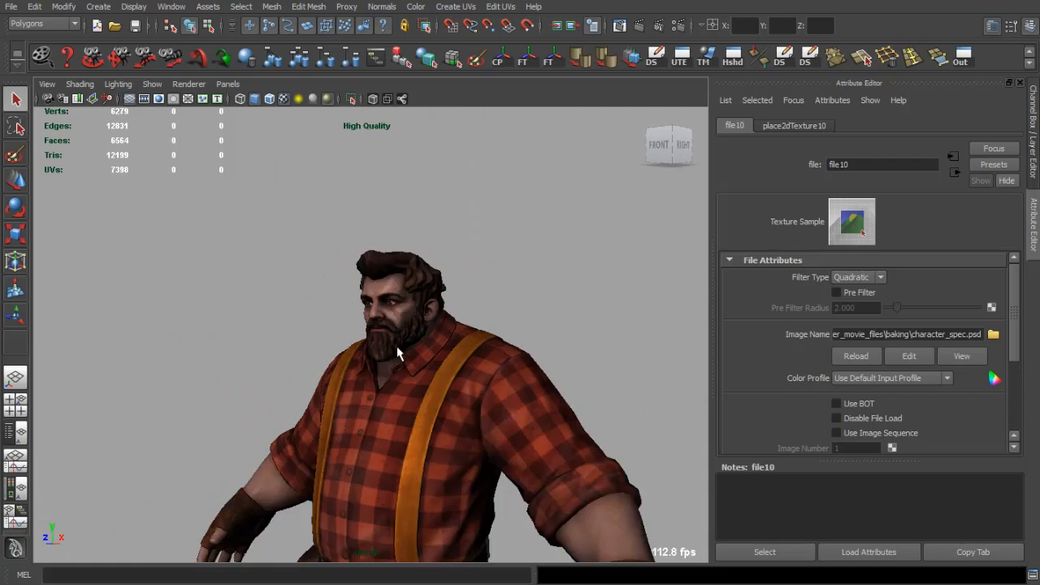
drag(399, 353, 482, 293)
scroll(453, 304, up, 10)
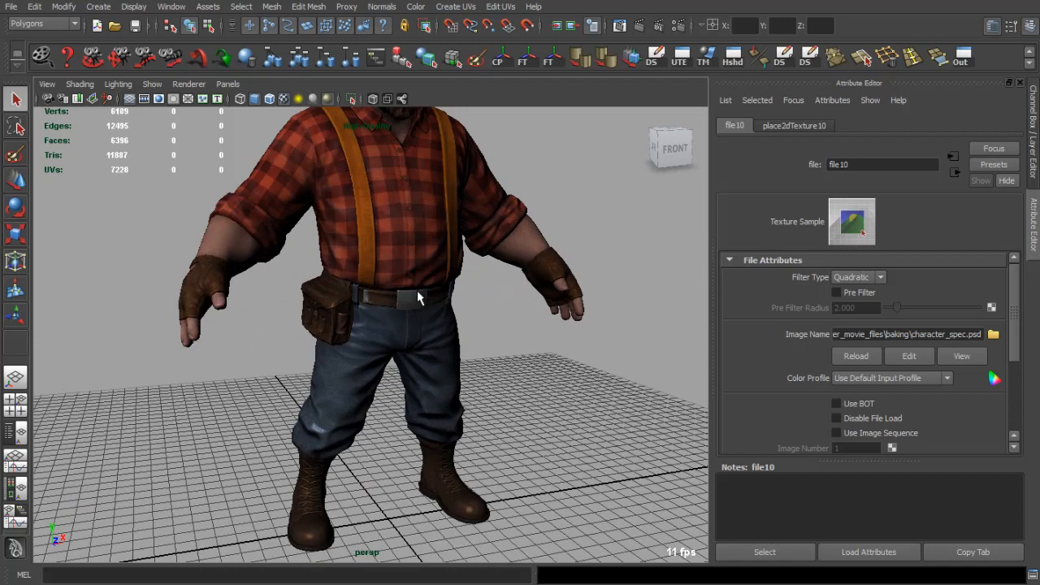
scroll(433, 346, down, 3)
Switch to Photoshop, collapse the gloves layer group and expand the belt group.
key(alt+Tab)
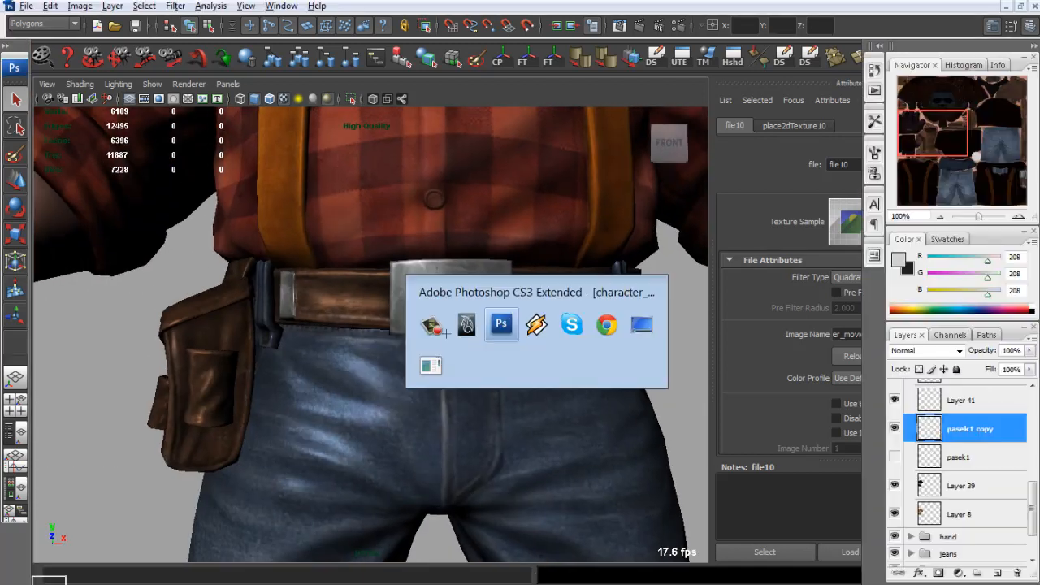
scroll(925, 463, up, 3)
click(910, 463)
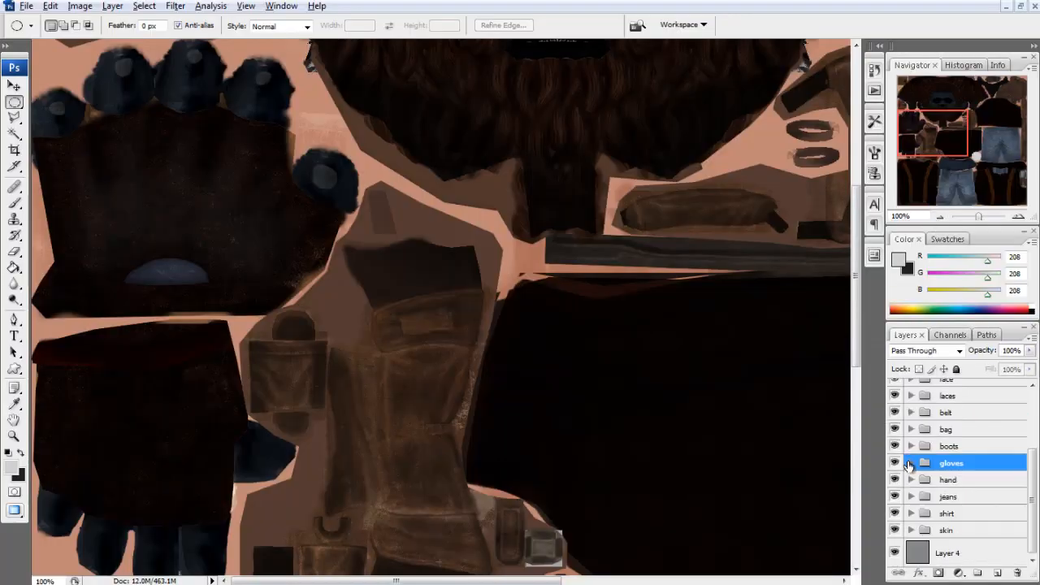
click(911, 413)
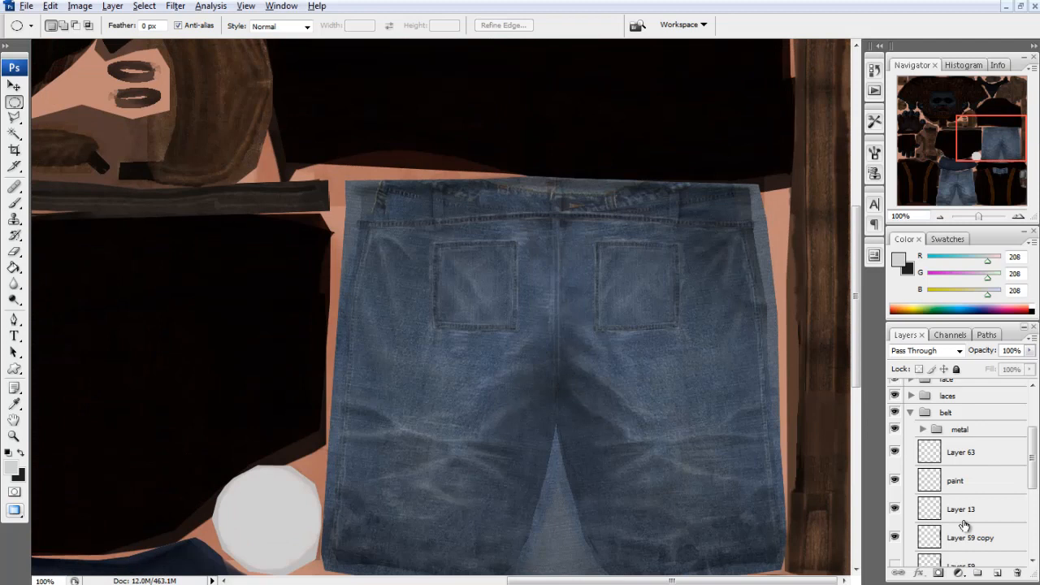
Identify the belt leather layer by toggling visibility, and darken Layer 59 copy using Levels with input black 38 and output white about 123.
scroll(964, 523, down, 3)
click(895, 452)
click(895, 452)
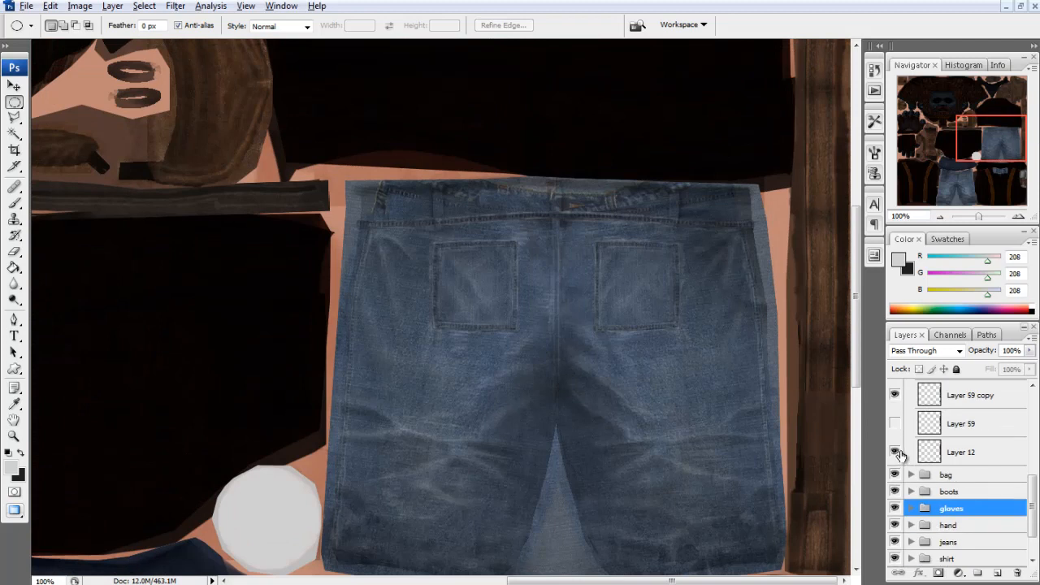
click(895, 396)
click(895, 395)
click(931, 398)
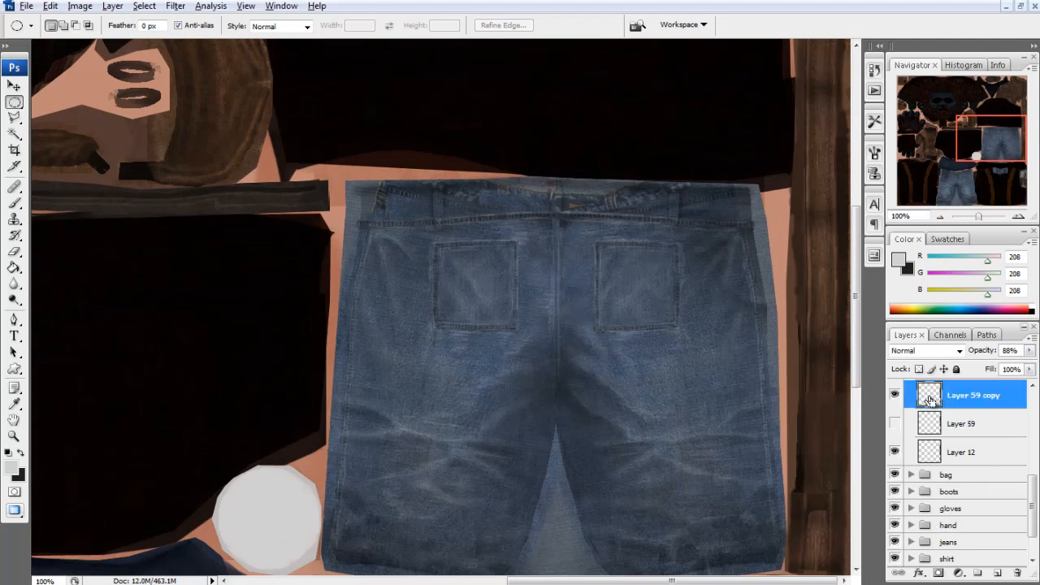
key(ctrl+l)
drag(737, 324, 635, 290)
drag(478, 431, 488, 430)
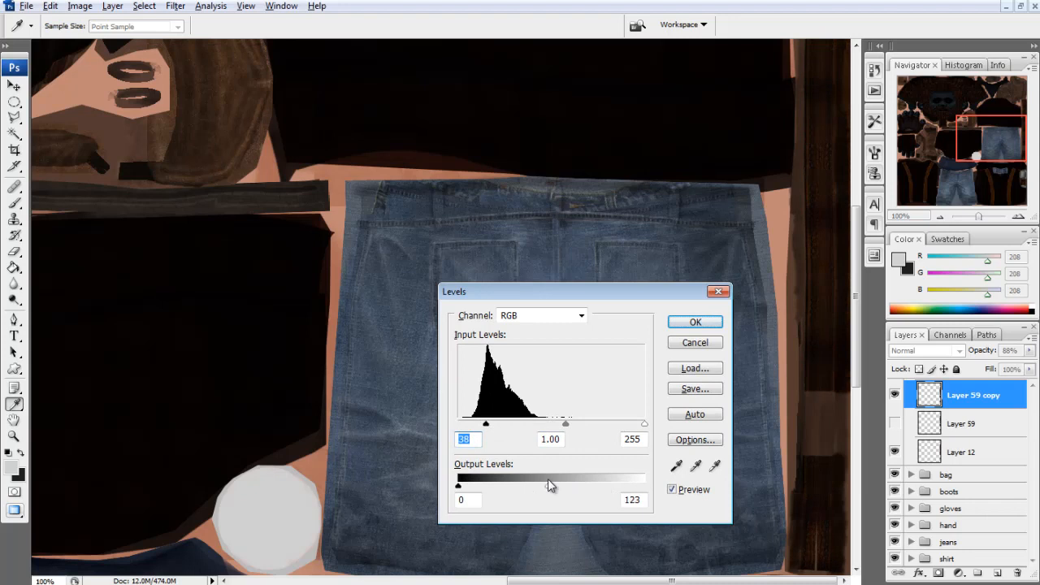
click(695, 322)
Switch to Maya, reload the specular texture and view the darkened belt from another angle.
key(m)
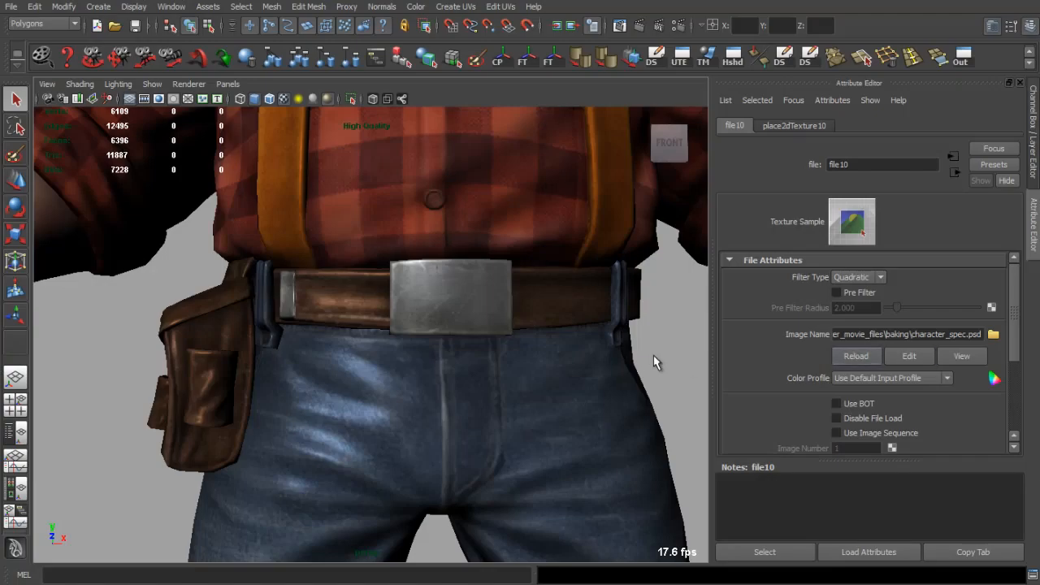
drag(655, 361, 479, 395)
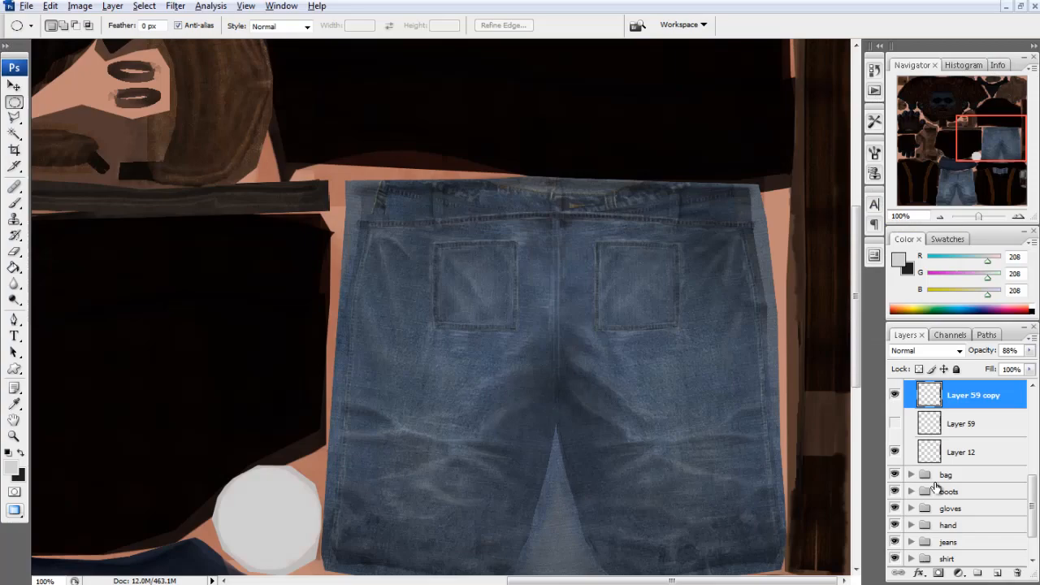
Switch to Photoshop and darken the buckle on Layer 60 in the metal group using Levels with input black 19, midtones 0.84 and reduced output white.
scroll(939, 484, up, 3)
click(923, 488)
scroll(924, 490, down, 1)
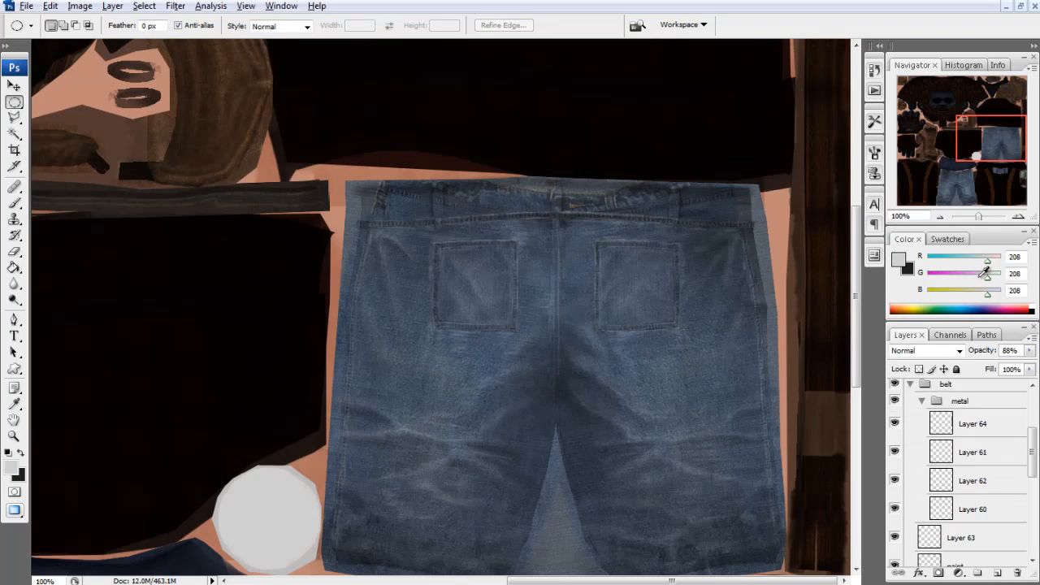
drag(980, 135, 990, 174)
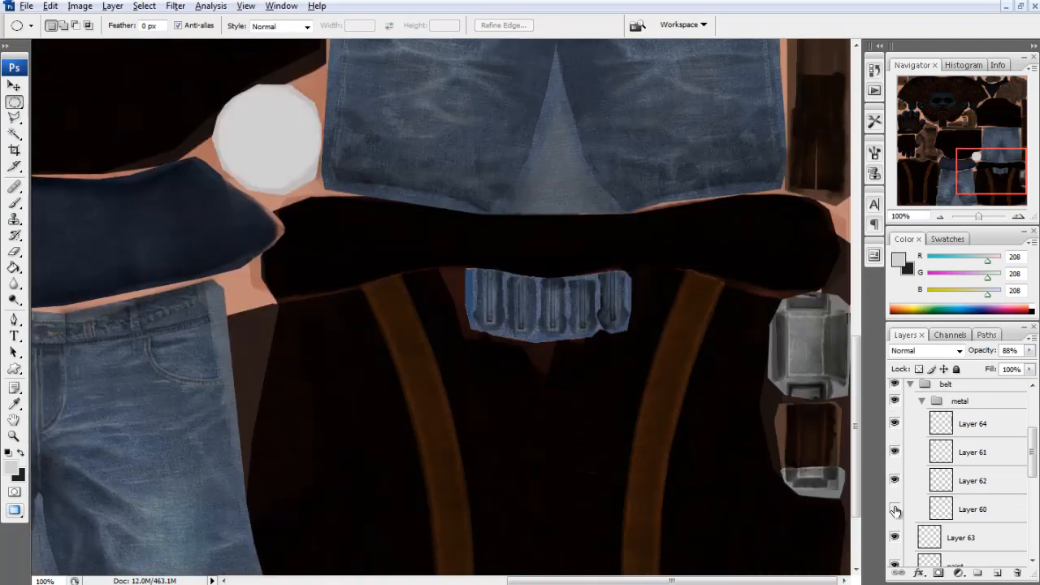
key(ctrl+l)
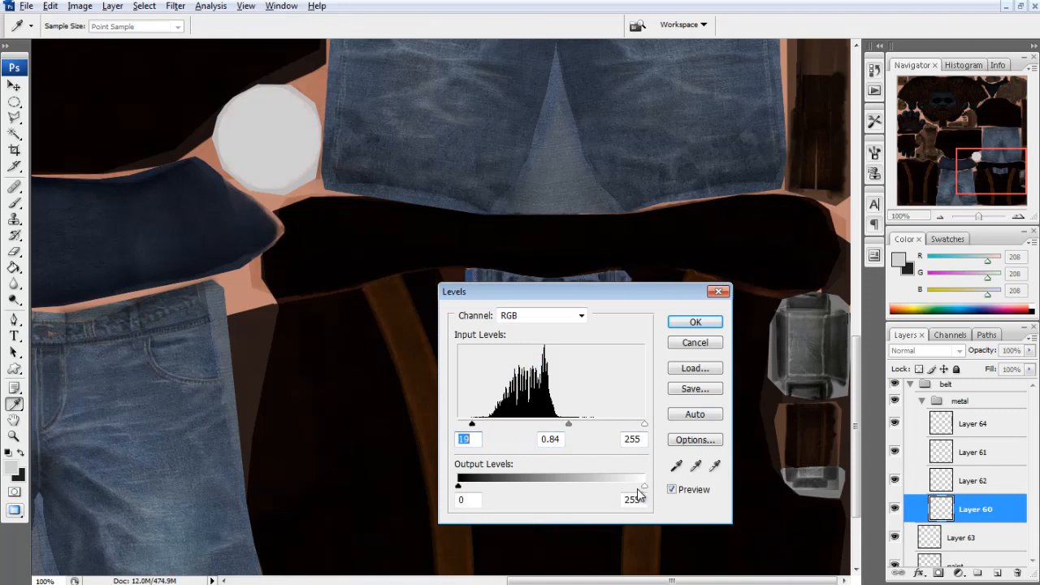
drag(639, 490, 579, 480)
click(690, 323)
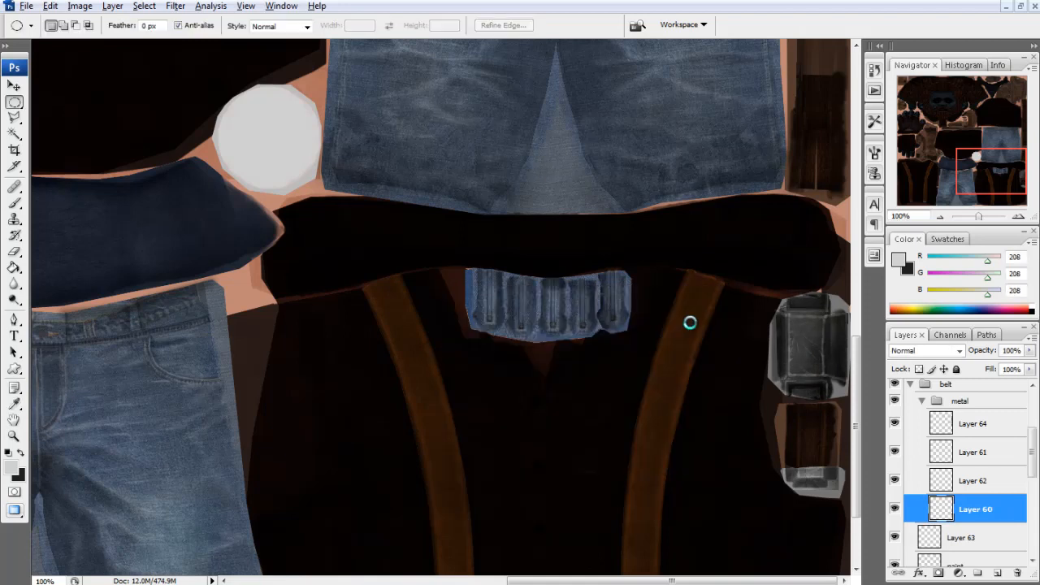
Switch to Maya, reload the specular texture and orbit around the belt buckle.
key(alt+Tab)
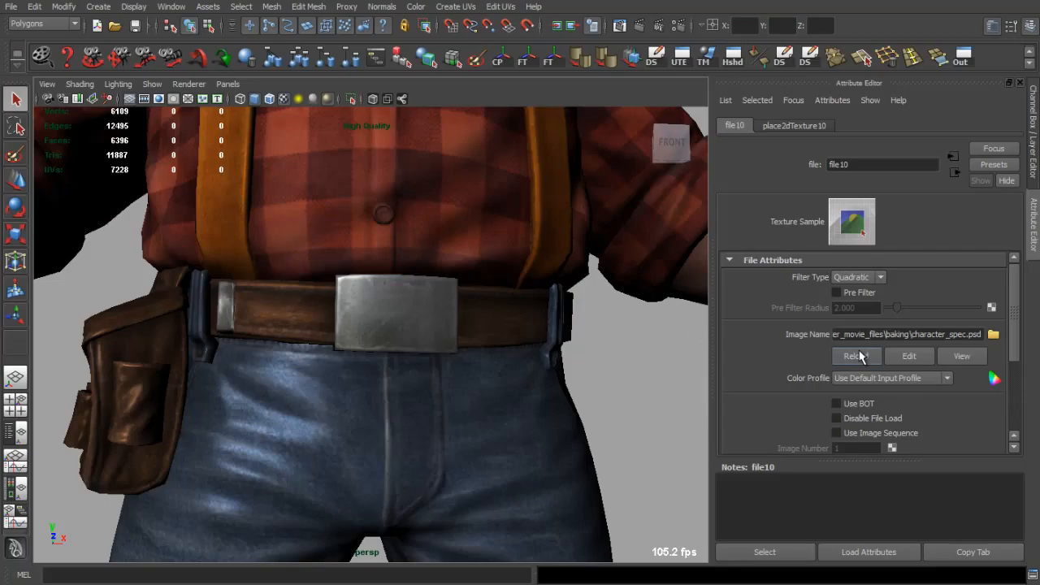
click(858, 356)
drag(277, 315, 510, 360)
Switch to Photoshop and darken the metal belt tip on Layer 62 using Levels with input black 19 and output white about 137.
key(alt+Tab)
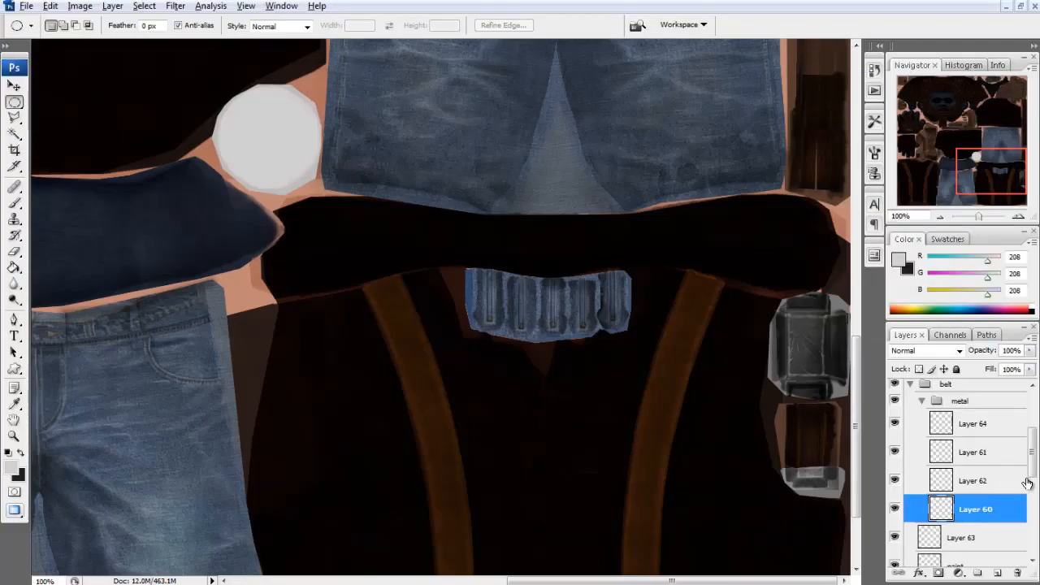
click(950, 433)
click(895, 425)
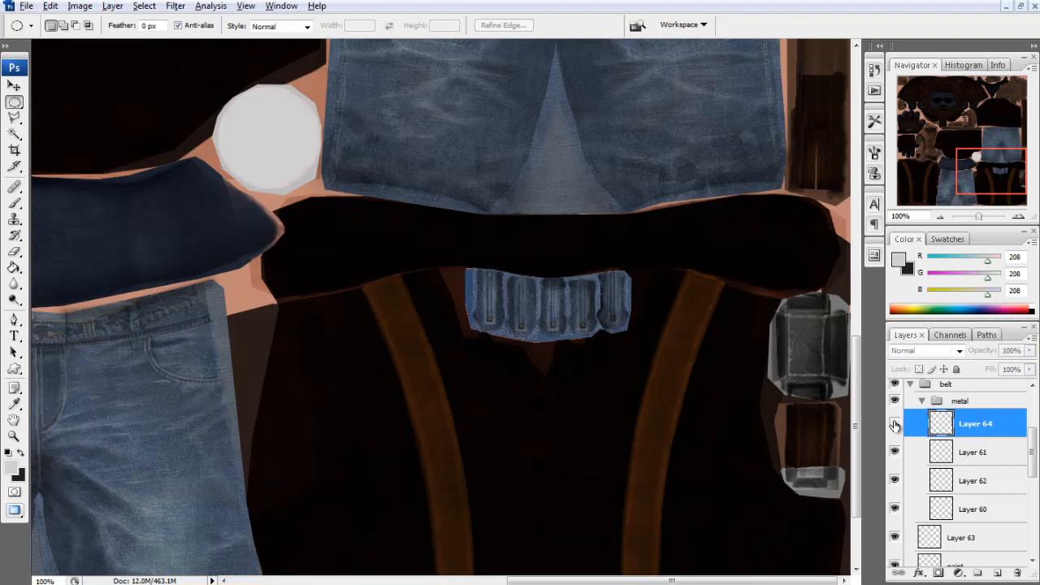
click(933, 448)
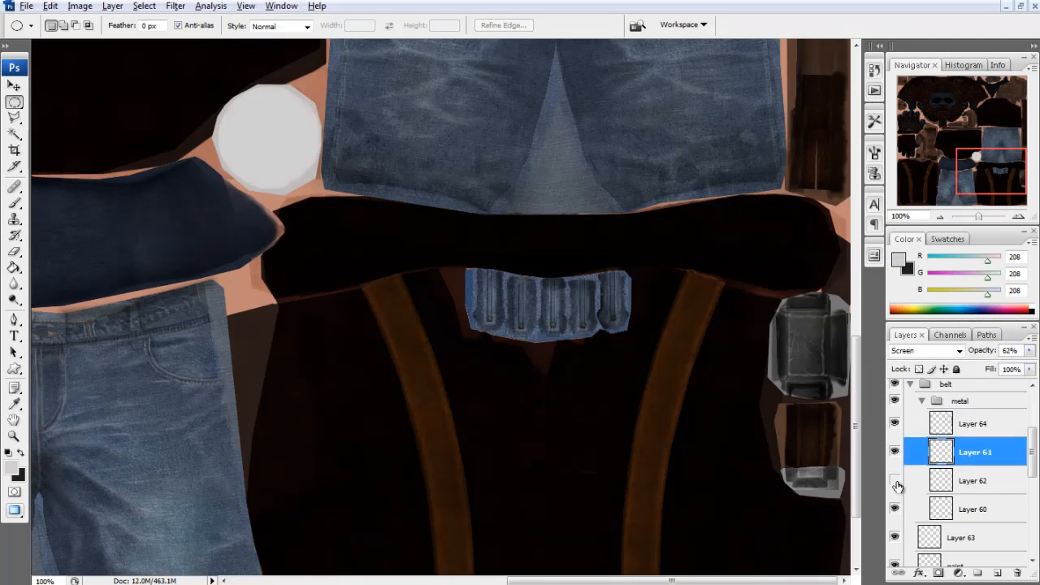
click(941, 487)
key(ctrl+l)
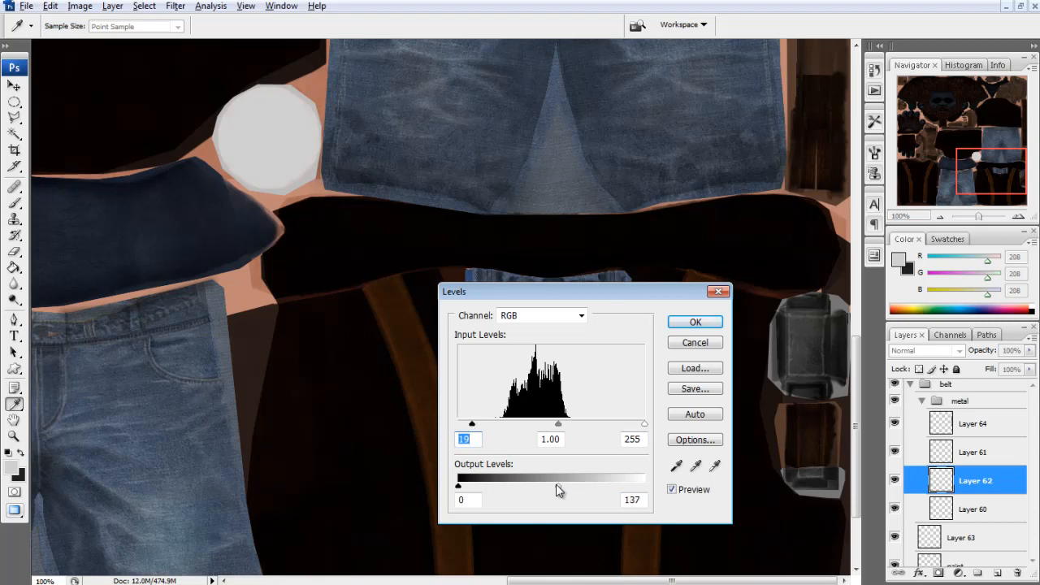
click(695, 343)
Switch to Maya, reload the specular texture and examine the metal belt tip up close and from a distance.
key(m)
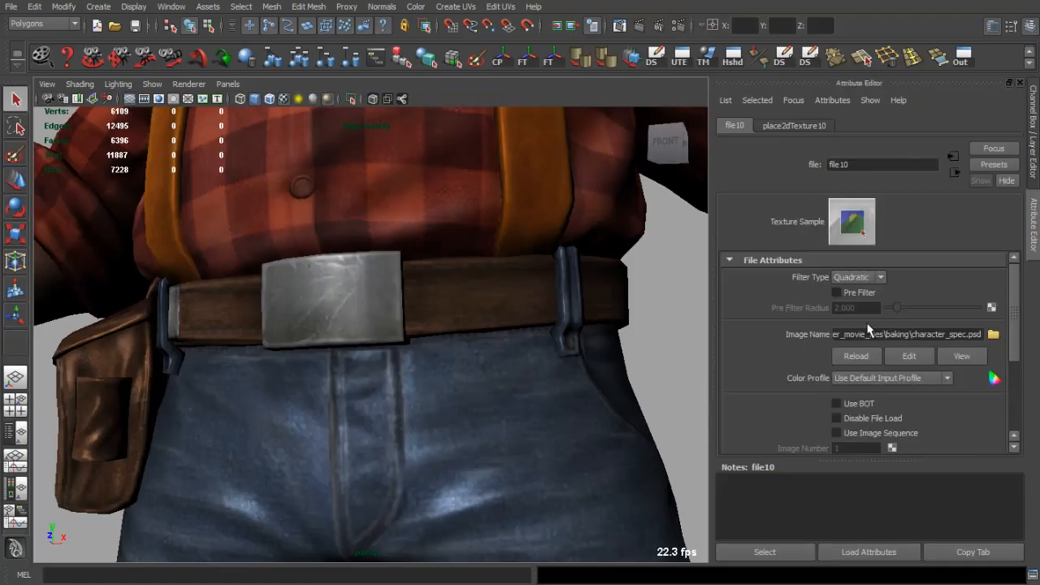
click(855, 356)
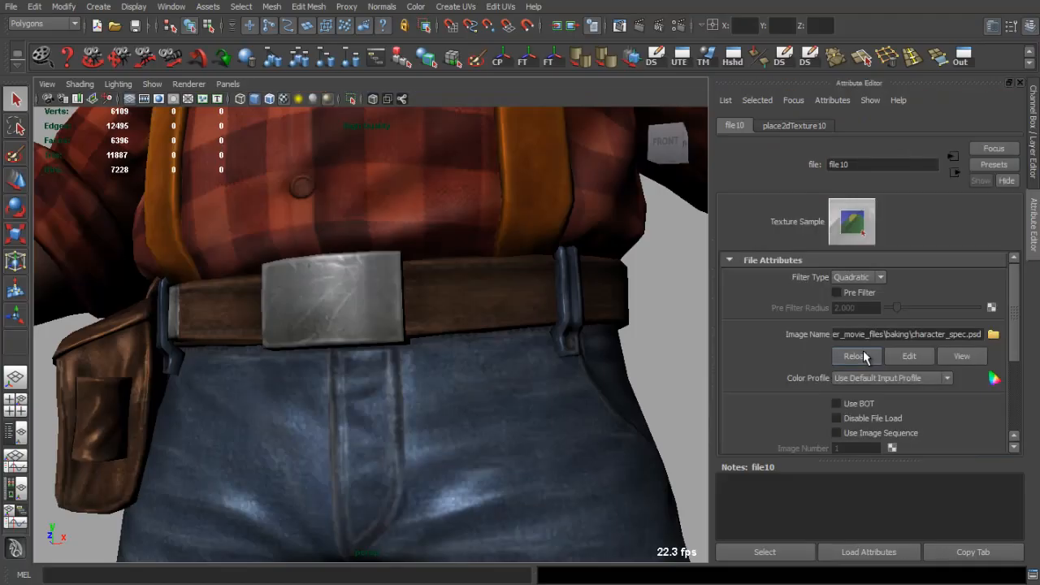
drag(618, 326, 330, 319)
scroll(330, 318, down, 5)
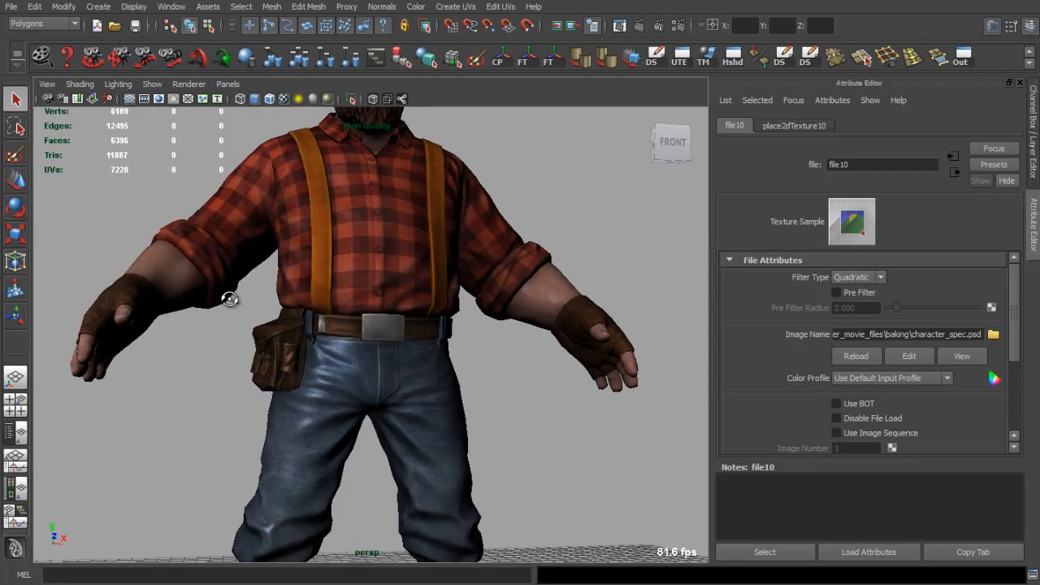
scroll(330, 319, up, 5)
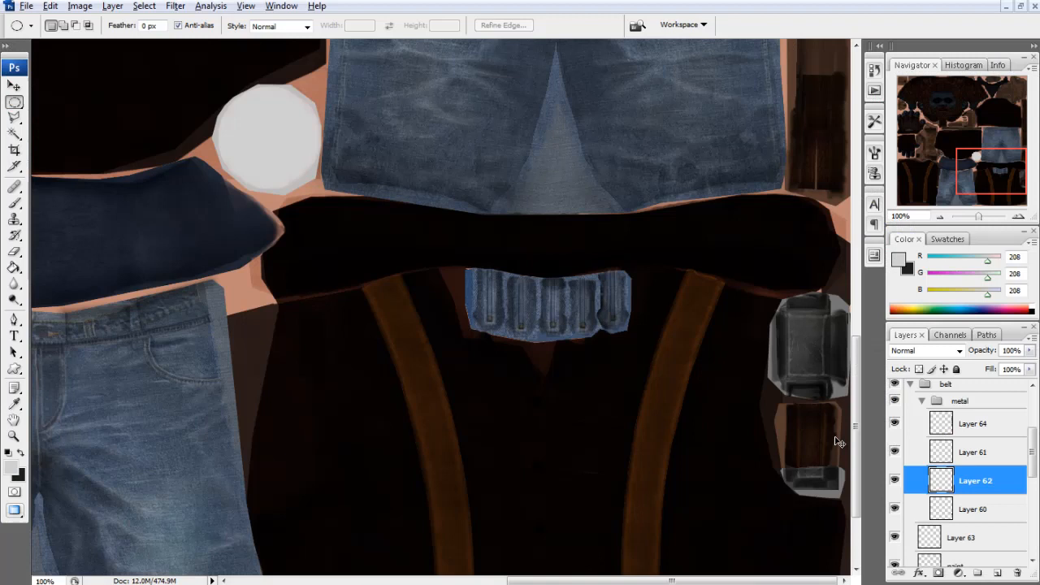
Switch to Photoshop and increase the contrast of Layer 62 using Levels with input black 32 and input white about 194.
key(ctrl+l)
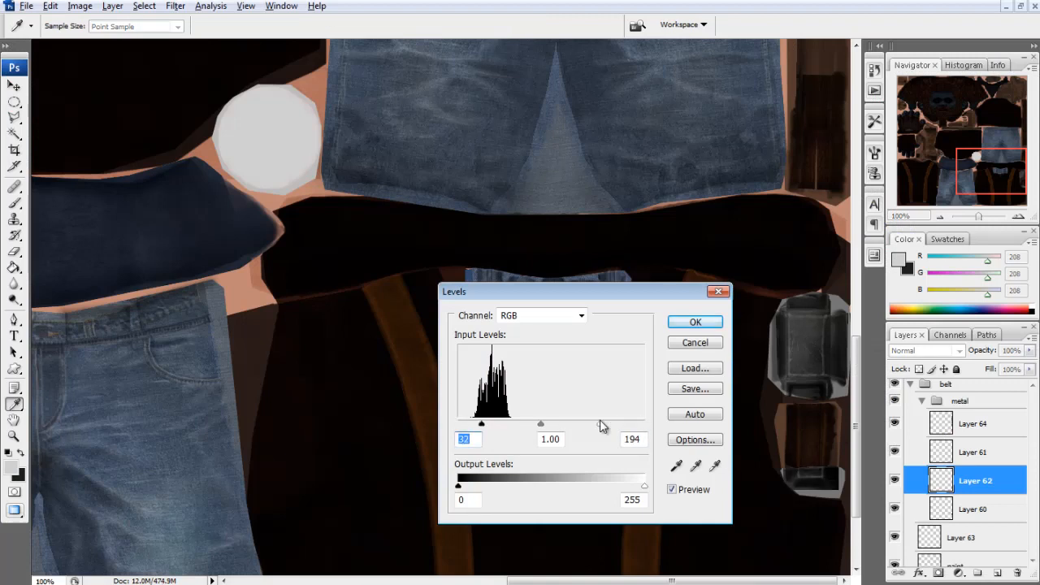
click(695, 324)
Switch to Maya, reload the specular texture and compare the belt tip and buckle shine from several angles.
key(alt+Tab)
click(856, 356)
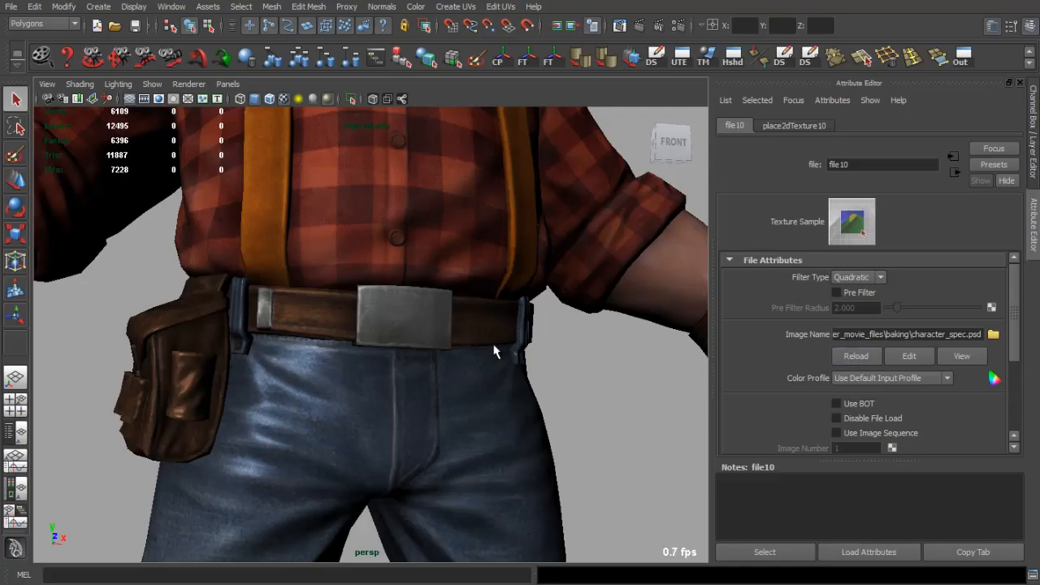
click(850, 360)
drag(549, 353, 529, 332)
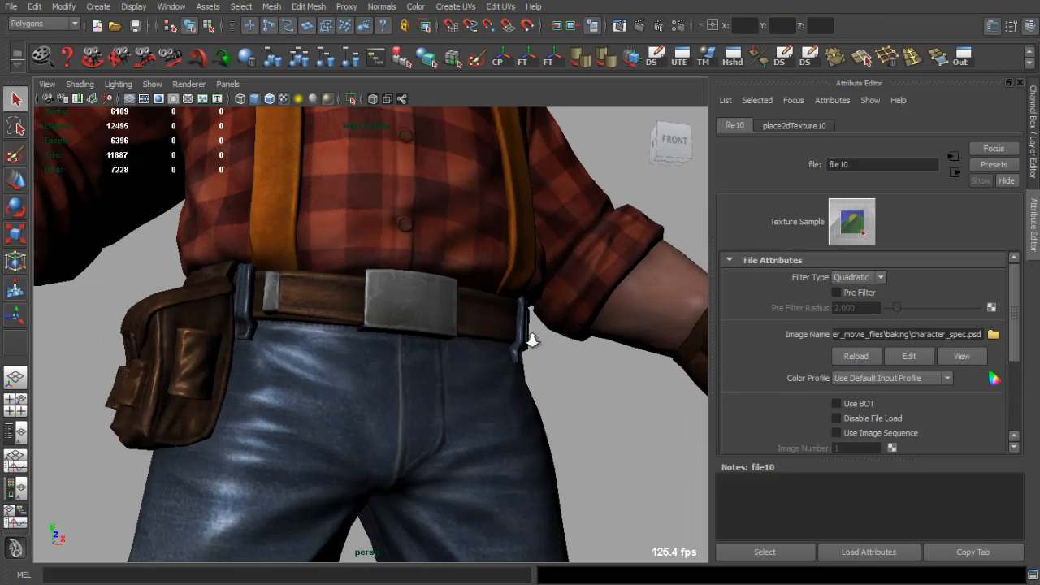
scroll(529, 332, down, 5)
drag(293, 348, 474, 366)
scroll(474, 390, up, 4)
Switch to Photoshop and boost the buckle contrast on Layer 60 using Levels with input black 35, midtones 1.07 and input white 209.
key(alt+Tab)
click(951, 457)
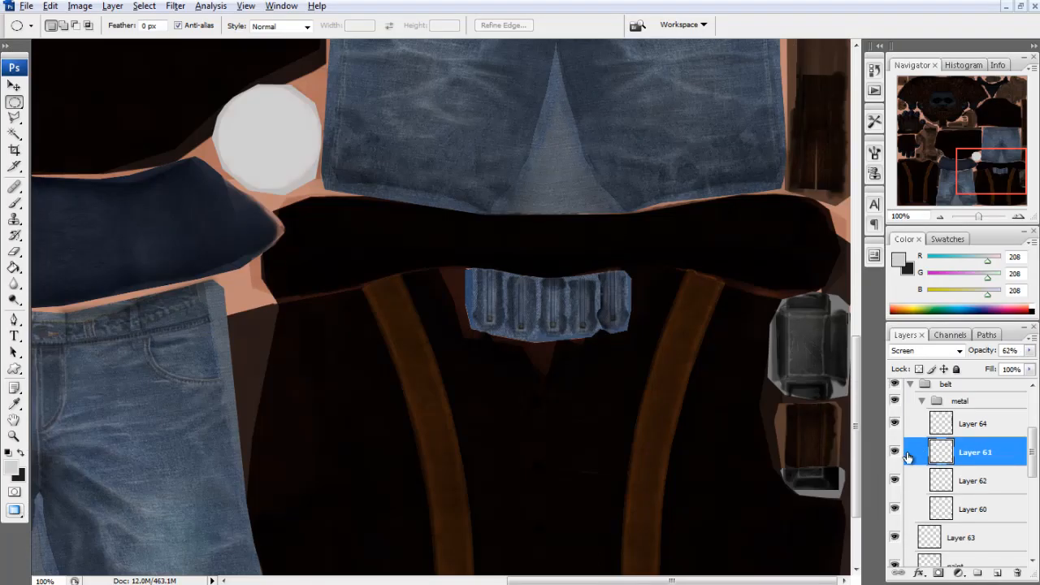
click(895, 508)
click(895, 508)
click(976, 509)
key(ctrl+l)
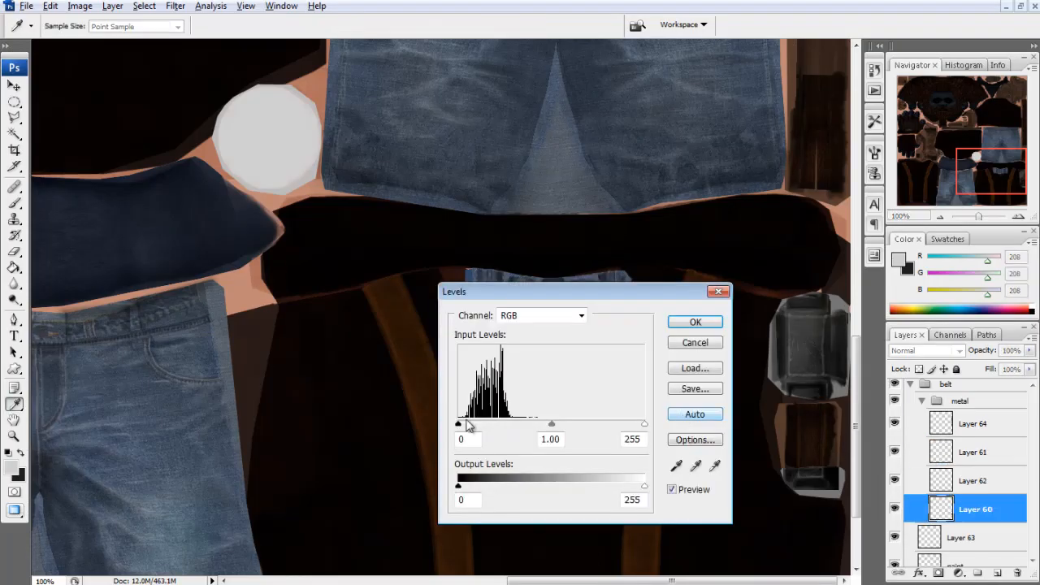
drag(479, 426, 484, 426)
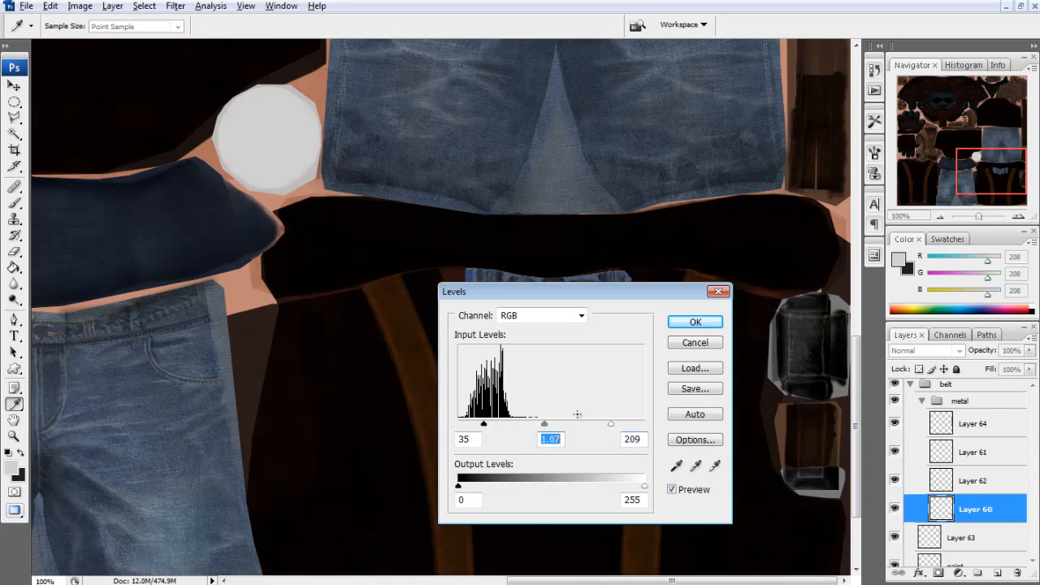
click(696, 324)
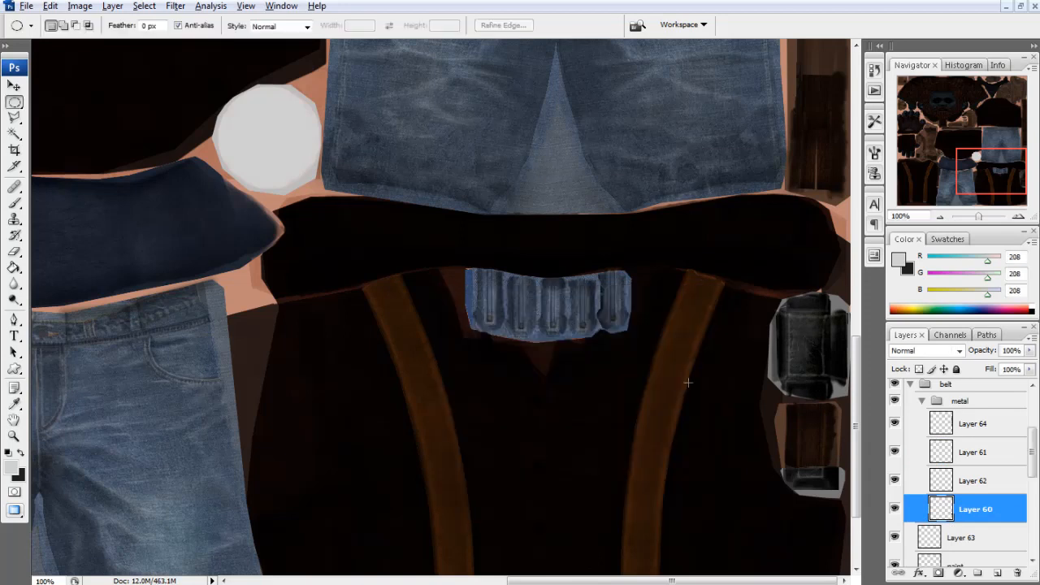
Switch to Maya, reload the specular texture and view the higher-contrast buckle from another angle.
key(alt+Tab)
click(860, 358)
alt+drag(650, 364, 486, 398)
Switch to Photoshop and lighten scratches on the Layer 60 buckle with the Dodge tool, using Midtones range, 12% exposure and a 15-pixel brush.
key(alt+Tab)
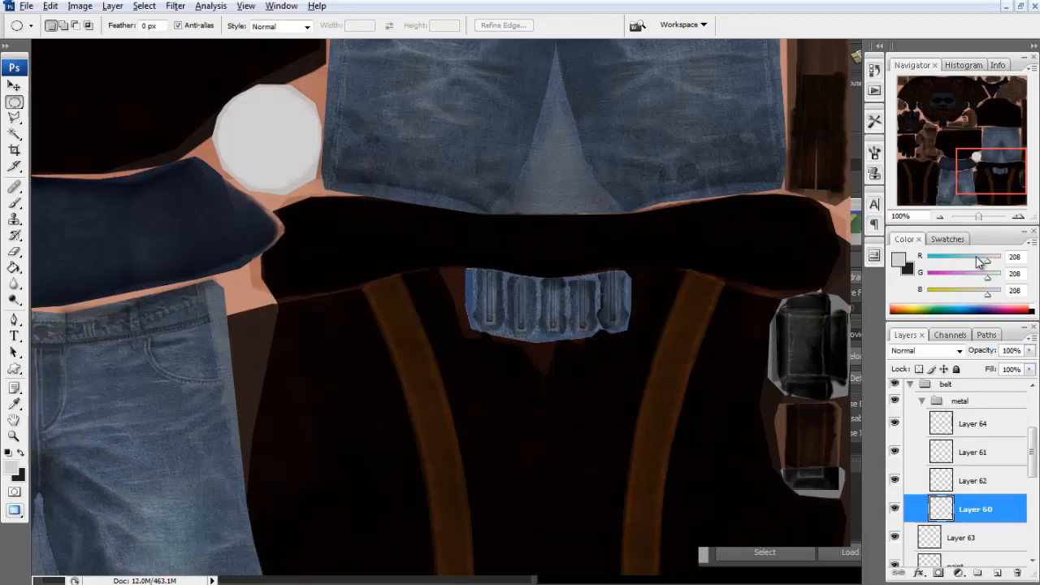
key(ctrl+plus)
drag(990, 174, 1007, 174)
click(14, 300)
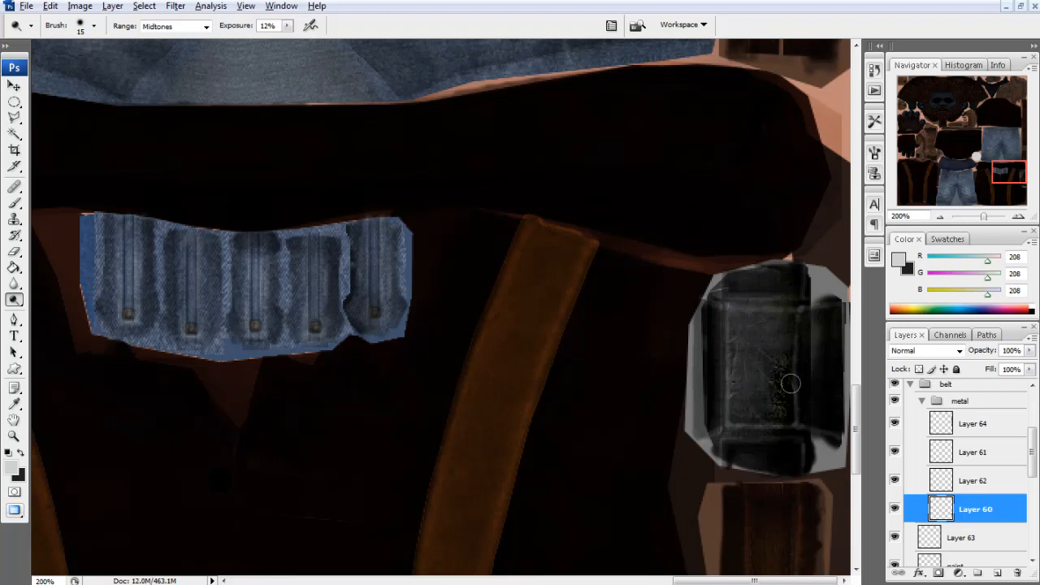
Switch to Maya, reload the specular texture and inspect the dodged scratches on the belt buckle from another angle.
key(alt+Tab)
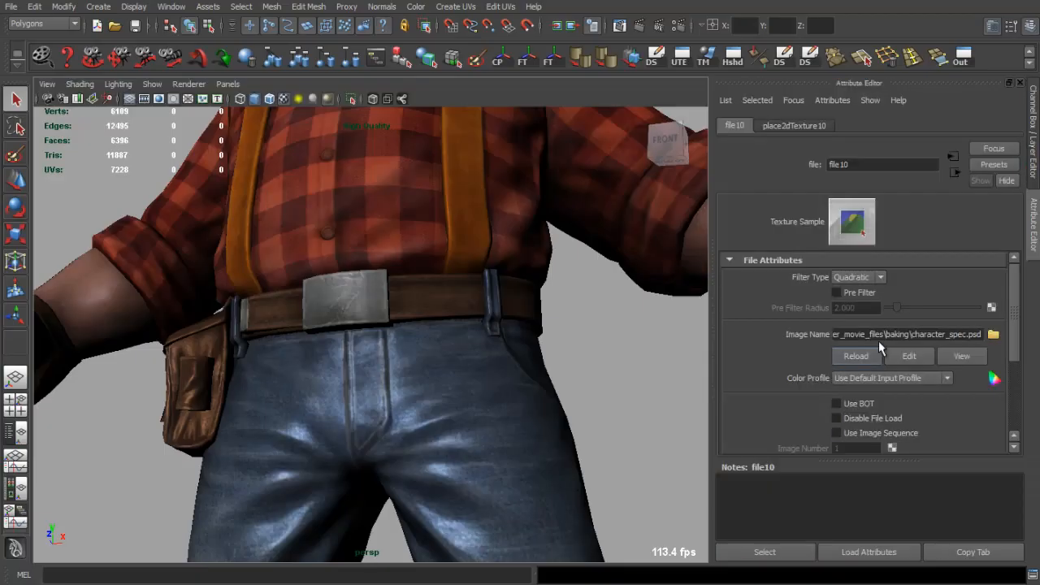
click(849, 358)
alt+drag(474, 352, 511, 368)
click(853, 360)
Check the buckle on the specular map in Photoshop, return to Maya, reload the texture and view the buckle shine.
key(alt+Tab)
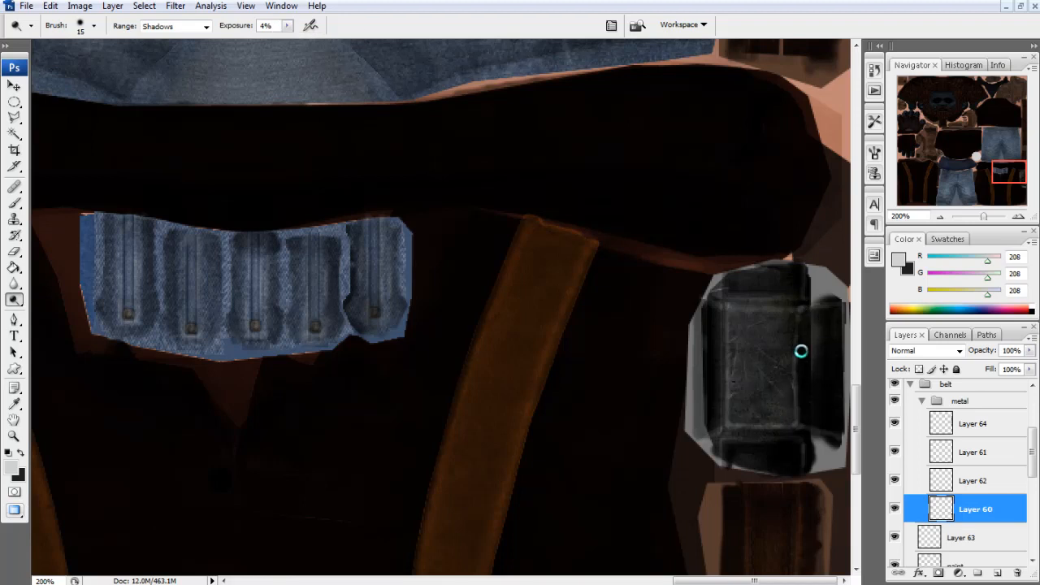
key(alt+Tab)
click(849, 356)
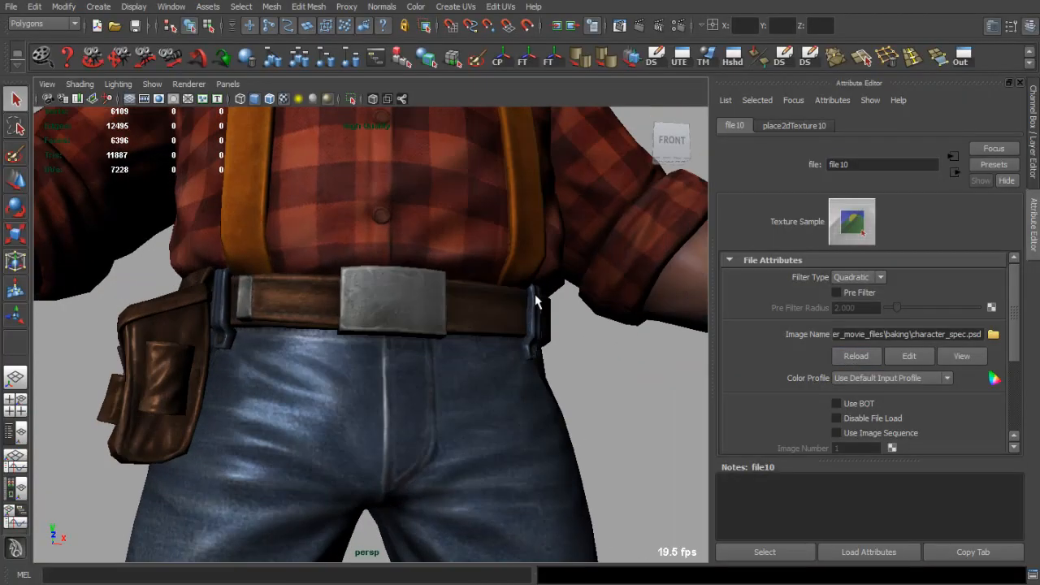
alt+drag(535, 296, 476, 293)
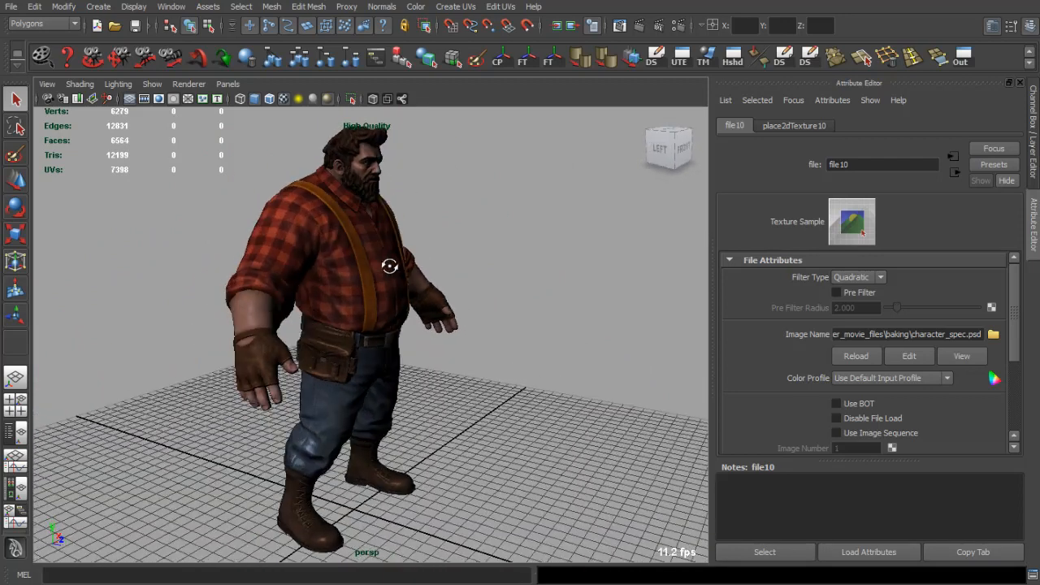
Examine the specular response of the whole character from both sides and the front, reloading the specular texture.
alt+drag(333, 275, 194, 268)
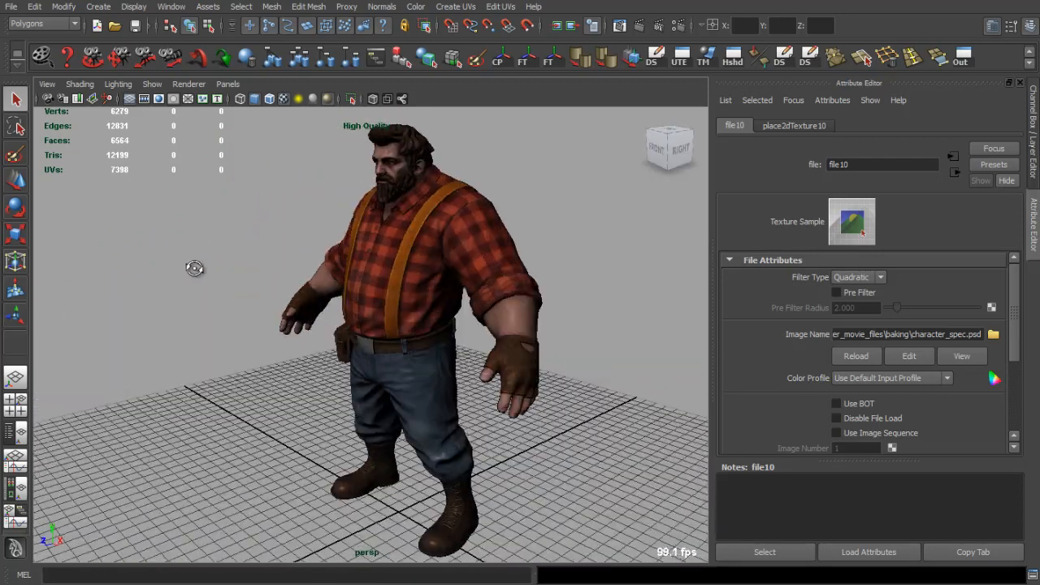
alt+drag(129, 266, 270, 257)
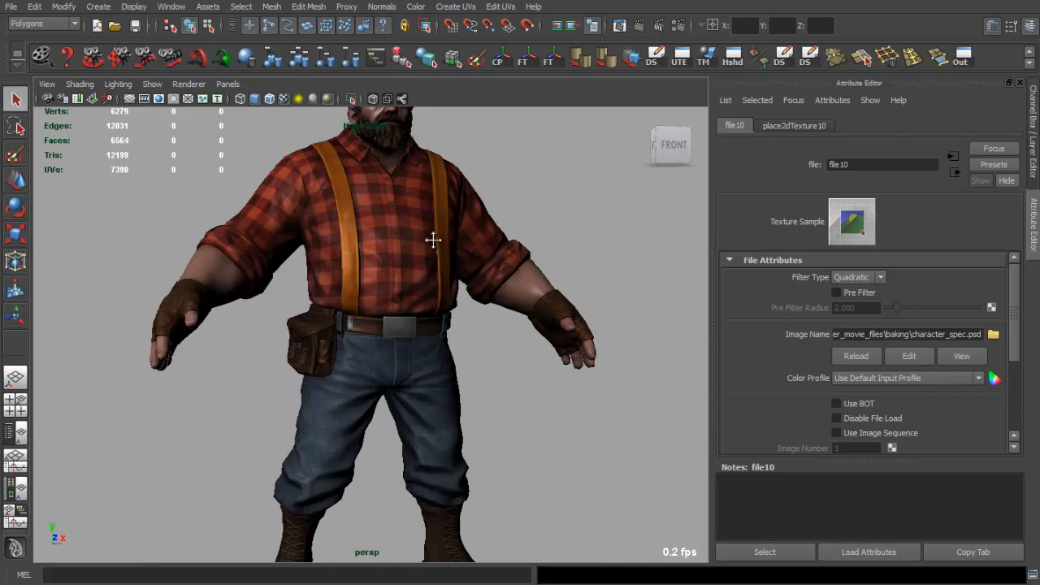
alt+drag(432, 239, 431, 315)
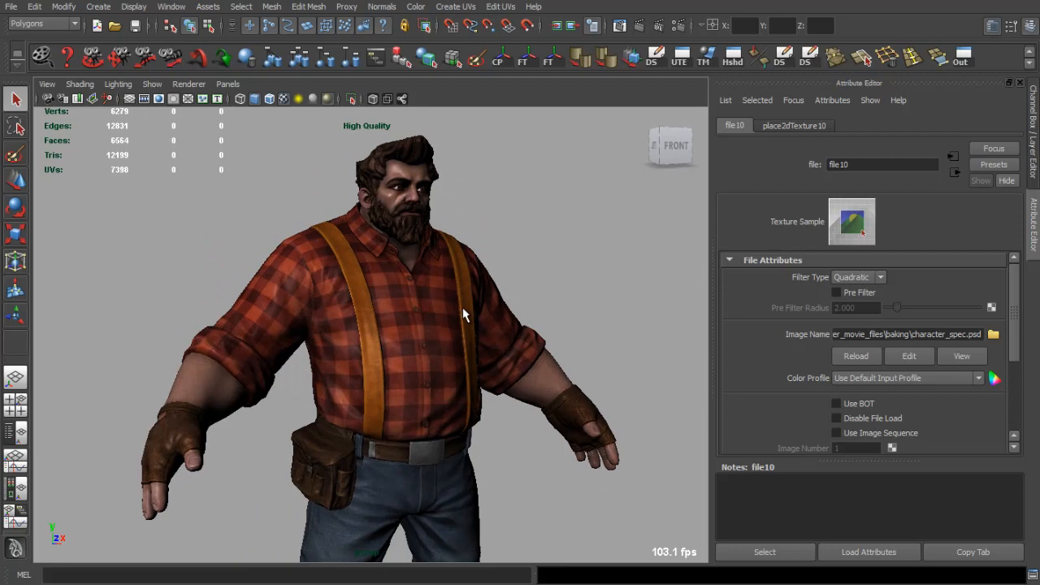
click(857, 359)
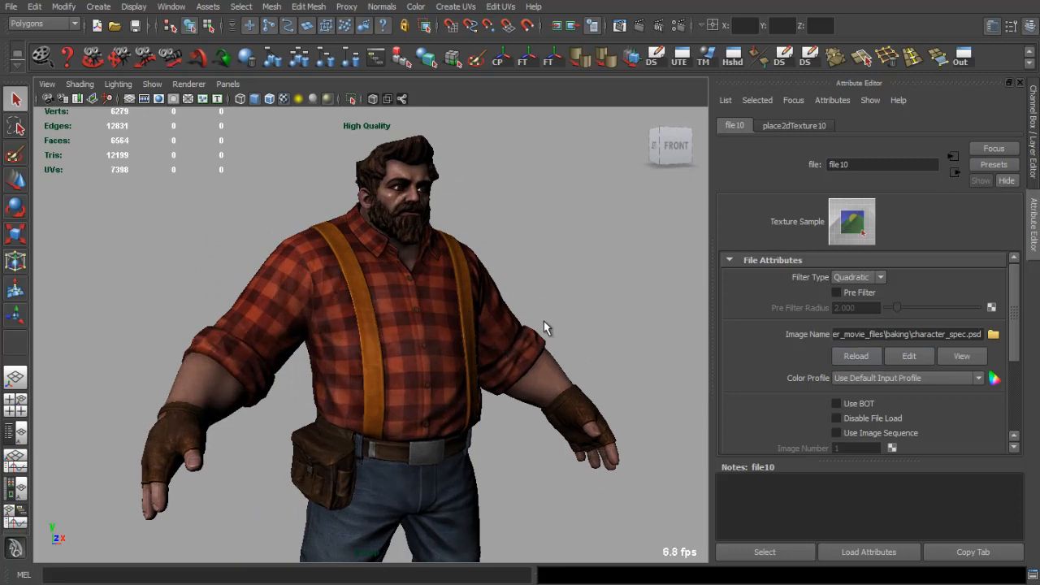
alt+drag(547, 328, 538, 347)
Replace the Attribute Editor with the Channel Box and close it to widen the perspective viewport.
click(1032, 98)
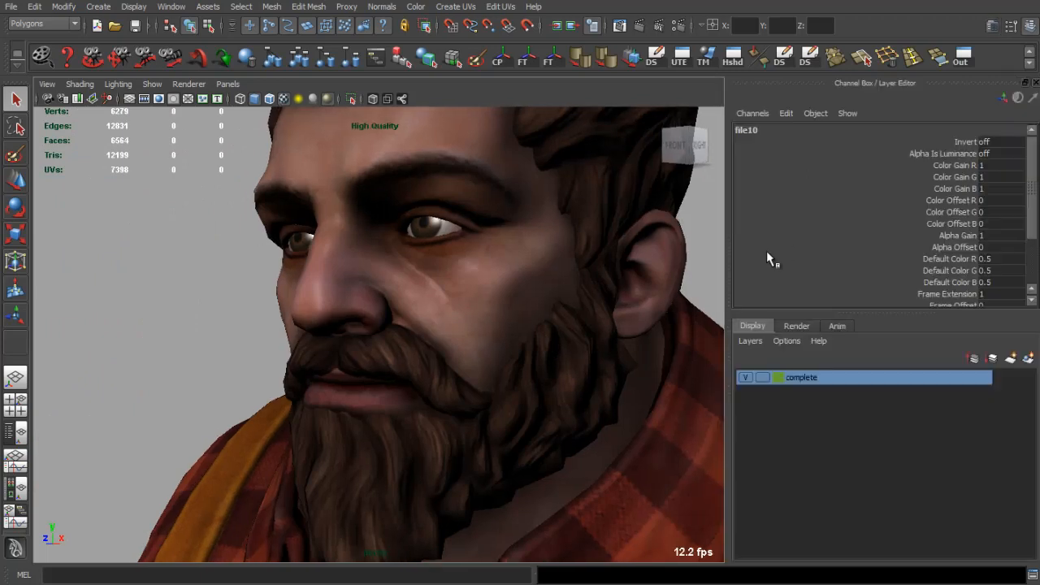
click(1036, 83)
alt+drag(767, 264, 583, 410)
Examine the specular shine on the shirt, suspenders and full figure, both up close and from a distance.
scroll(583, 410, up, 10)
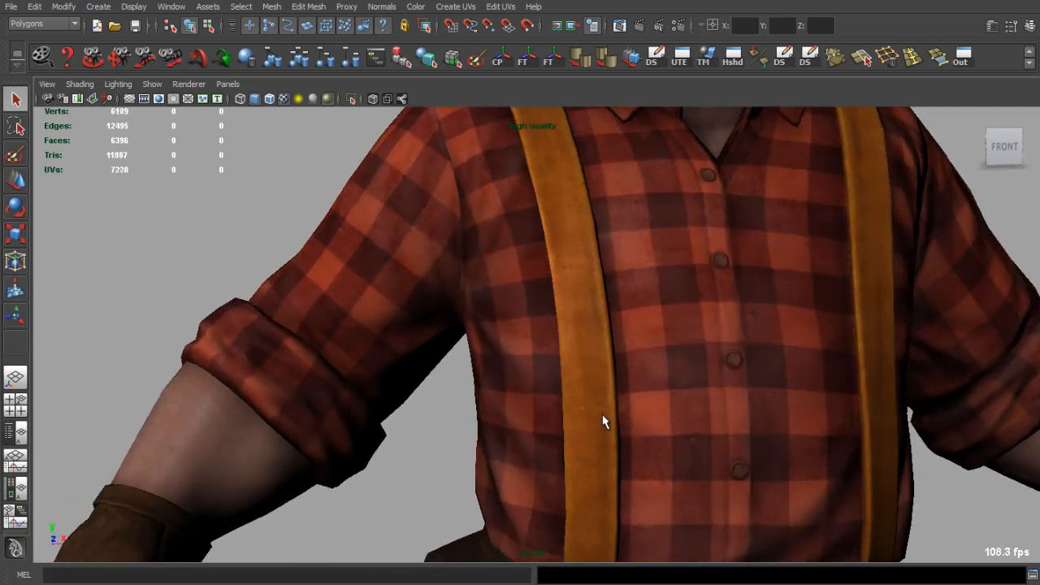
scroll(604, 422, down, 10)
alt+drag(550, 437, 525, 426)
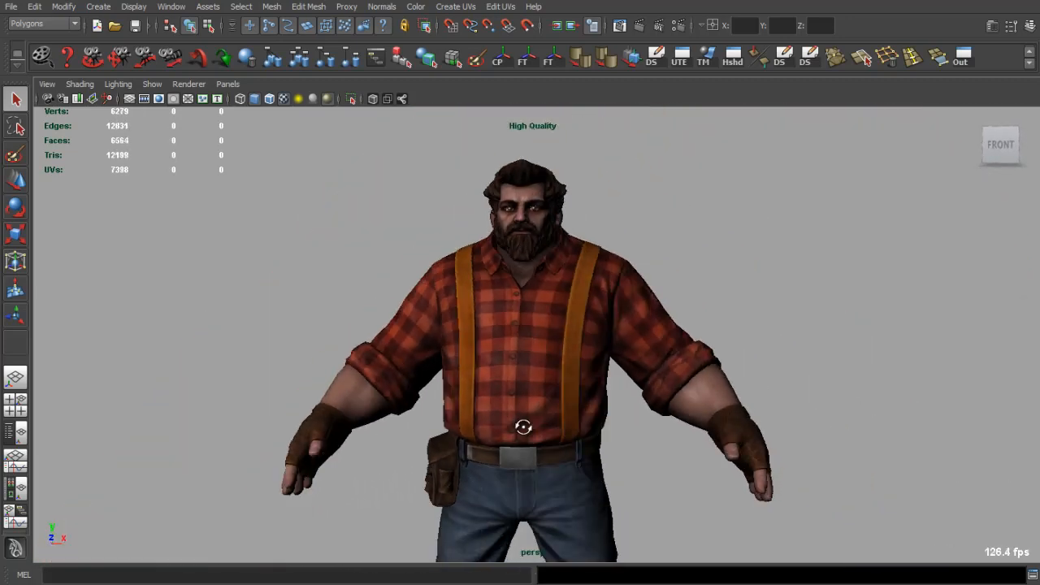
scroll(537, 439, up, 8)
scroll(547, 452, up, 3)
alt+drag(558, 458, 629, 392)
scroll(553, 458, up, 4)
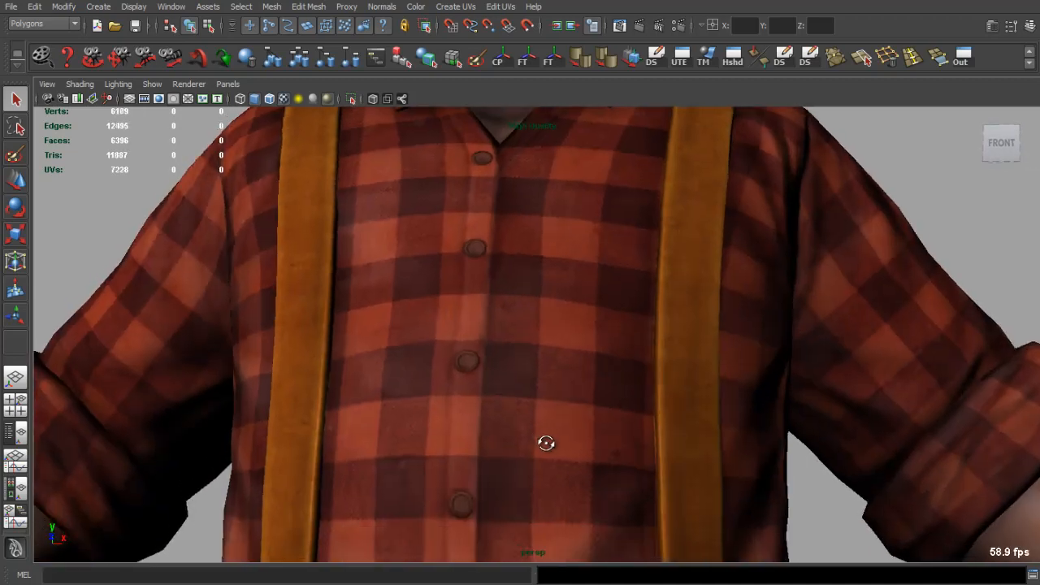
scroll(554, 443, down, 10)
scroll(557, 402, down, 5)
scroll(561, 409, up, 2)
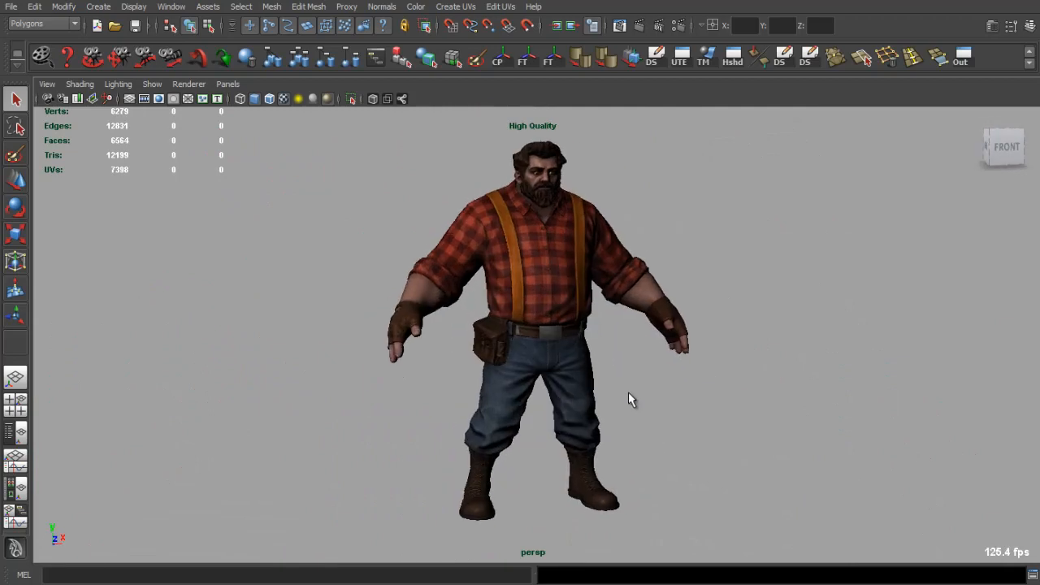
Switch to Photoshop, maximize the character_spec.psd document and examine the face and hair region at 100% zoom.
key(alt+Tab)
click(512, 341)
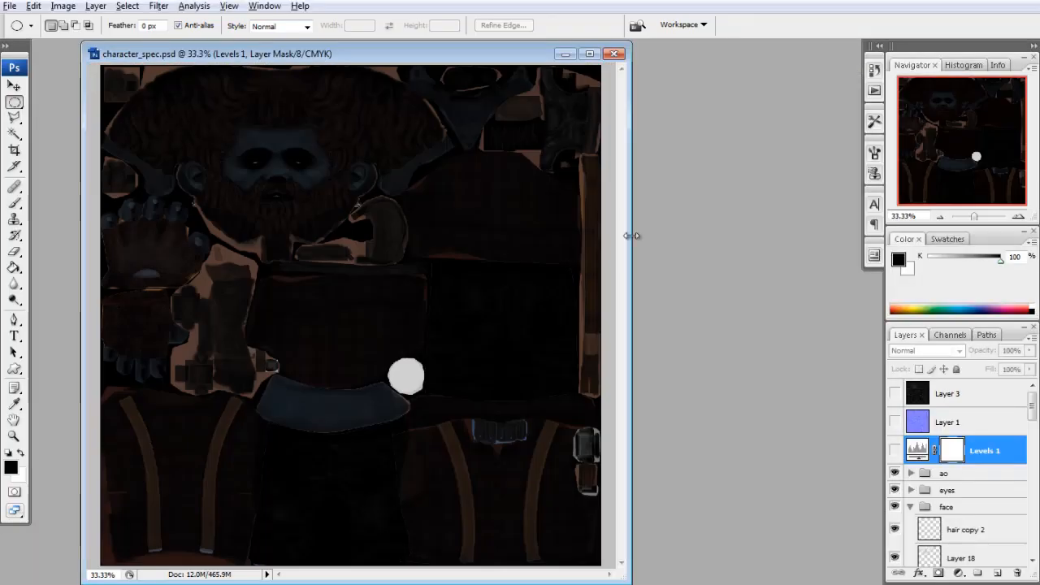
drag(631, 236, 837, 232)
click(1018, 216)
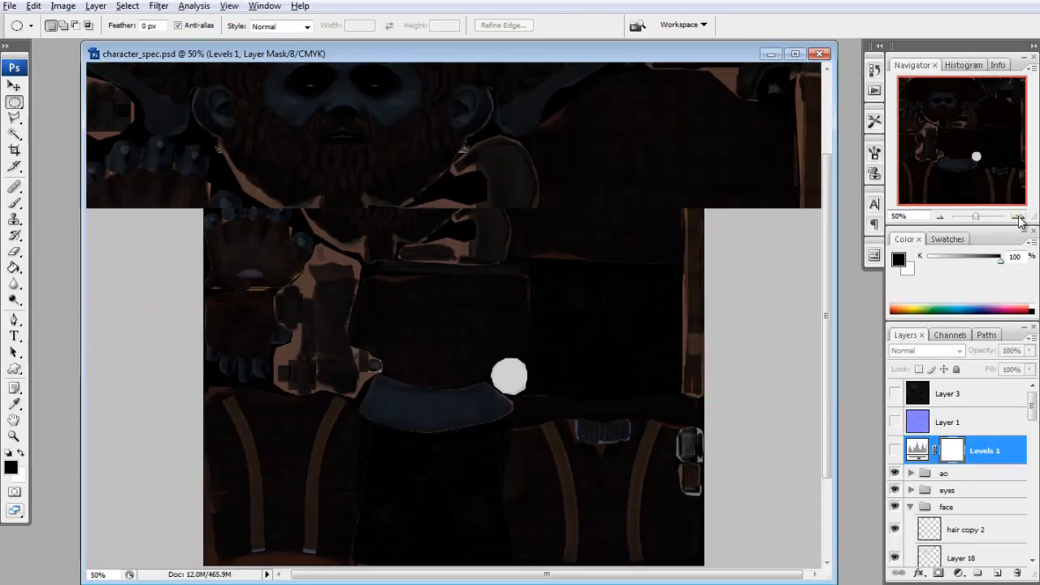
drag(967, 141, 966, 123)
click(1018, 216)
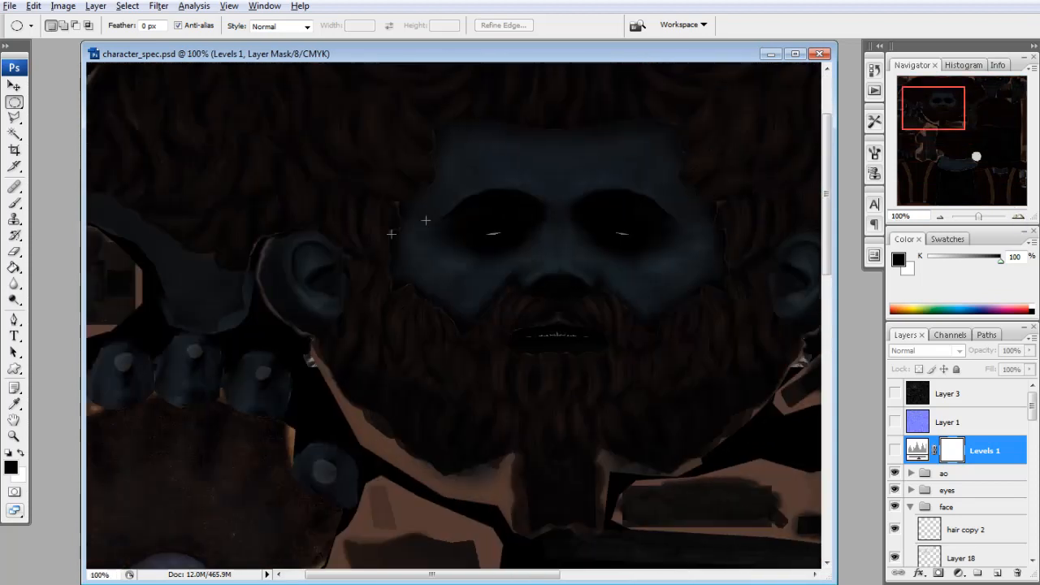
click(795, 53)
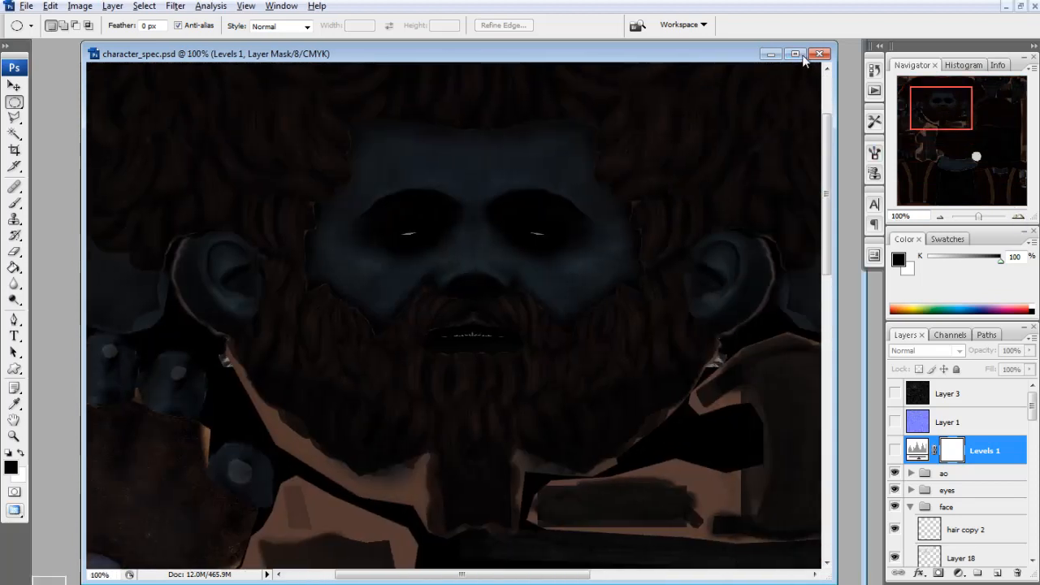
drag(916, 110, 1033, 96)
drag(974, 96, 956, 149)
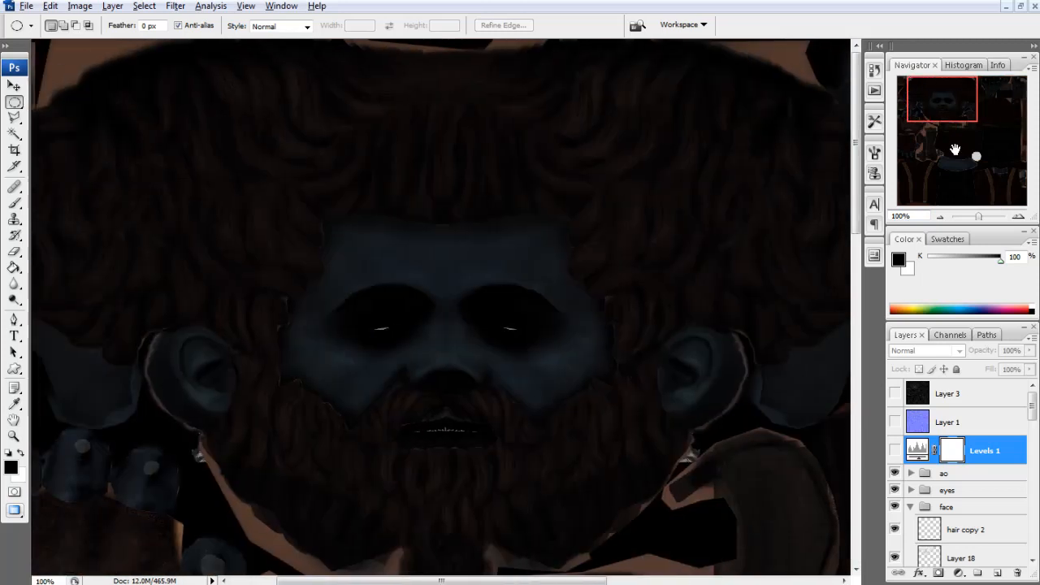
Preview the specular map at 50% zoom with the Levels 1 adjustment layer shown, and hide that layer again.
click(939, 217)
click(895, 449)
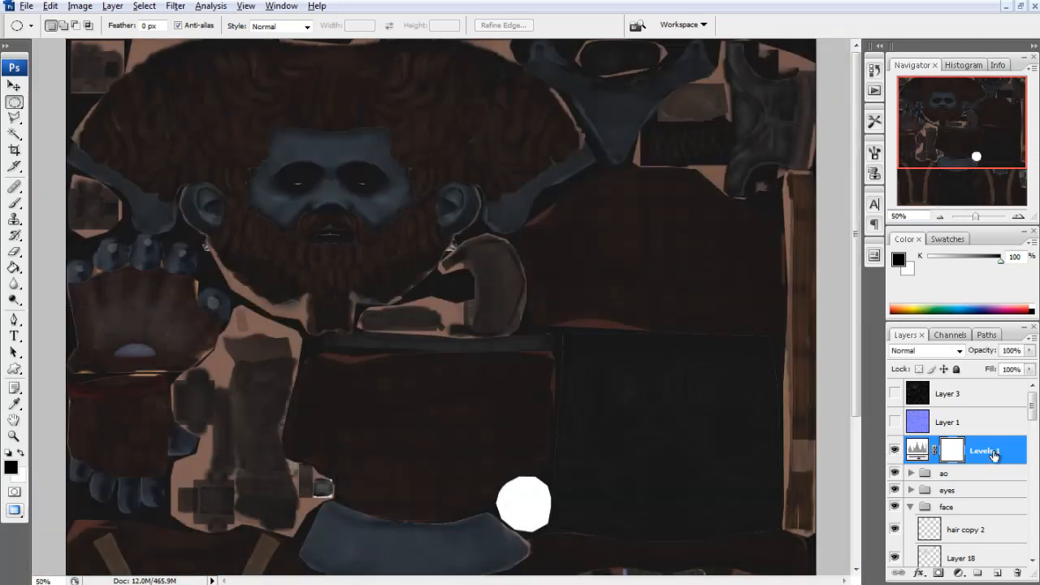
click(895, 450)
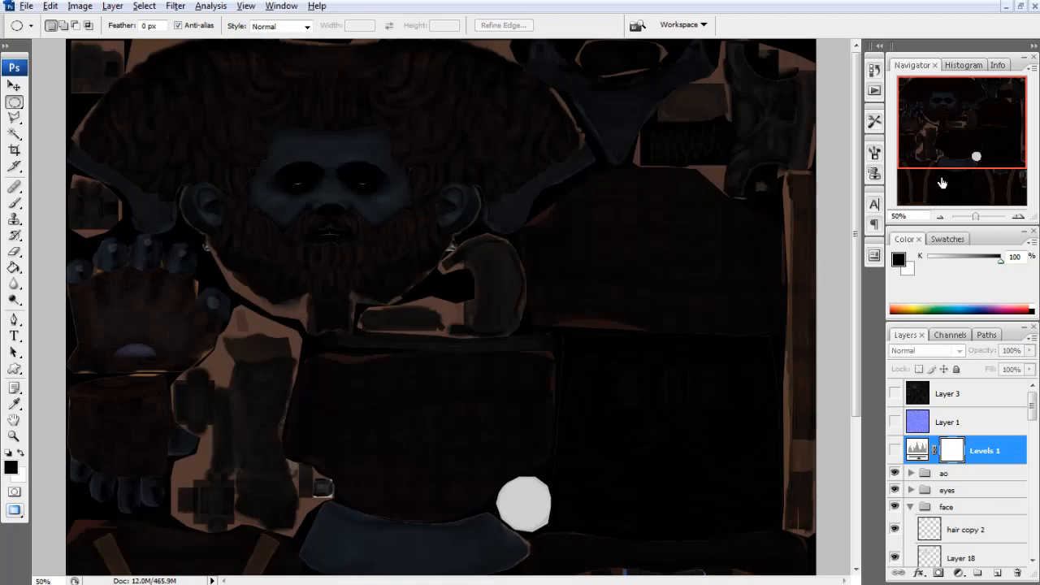
drag(945, 154, 929, 105)
Switch to Maya and examine the specular highlights on the character's face, beard and shoulders from different angles.
key(alt+Tab)
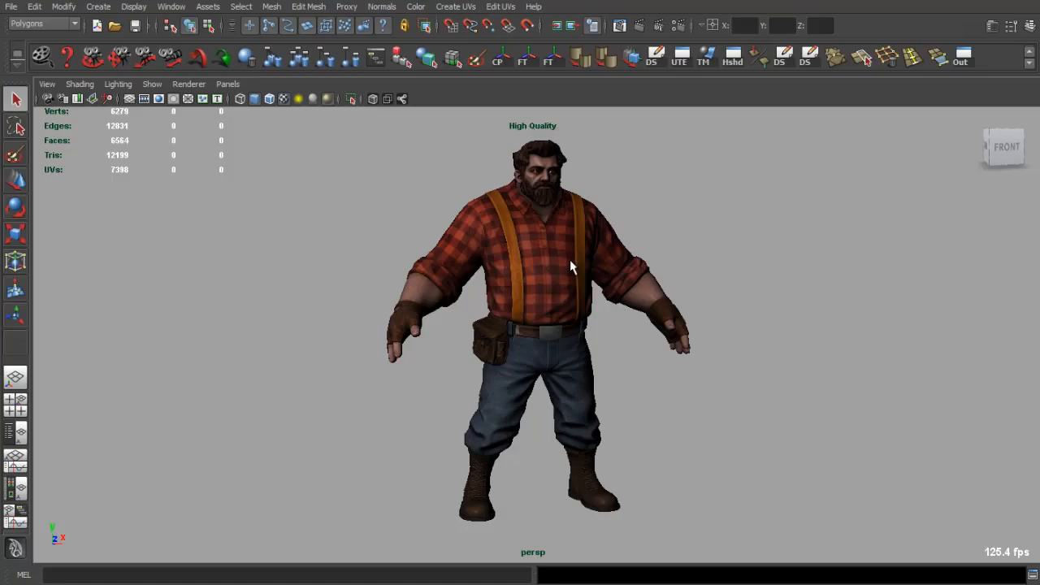
drag(570, 259, 674, 260)
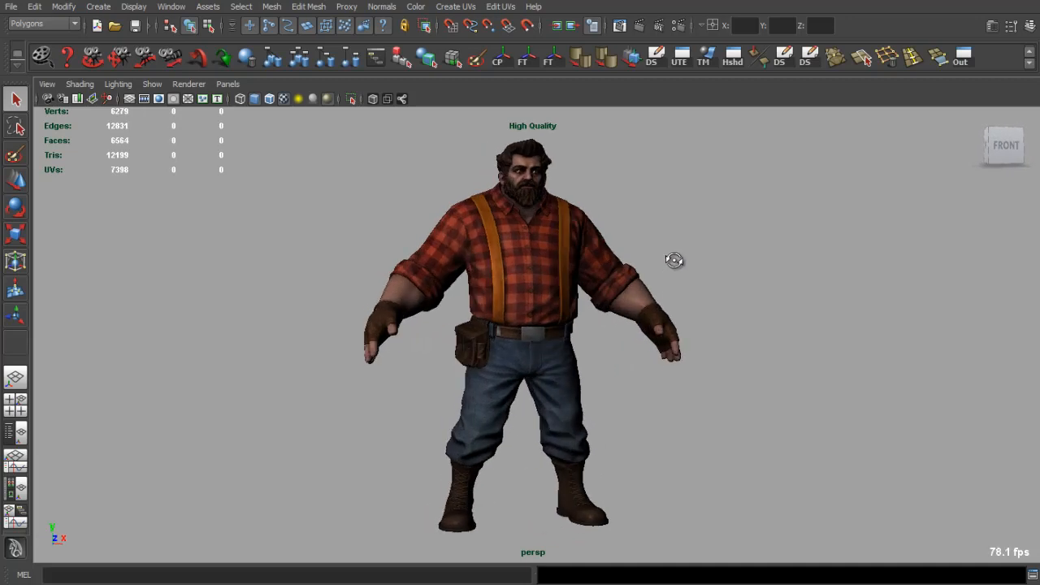
scroll(601, 219, up, 5)
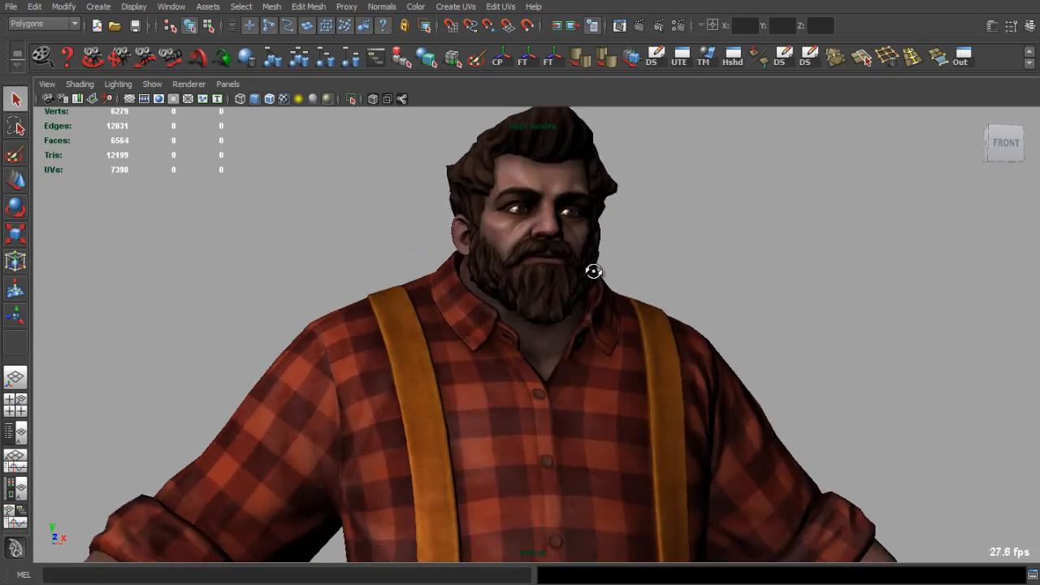
scroll(580, 341, down, 3)
scroll(580, 358, up, 4)
scroll(572, 349, down, 5)
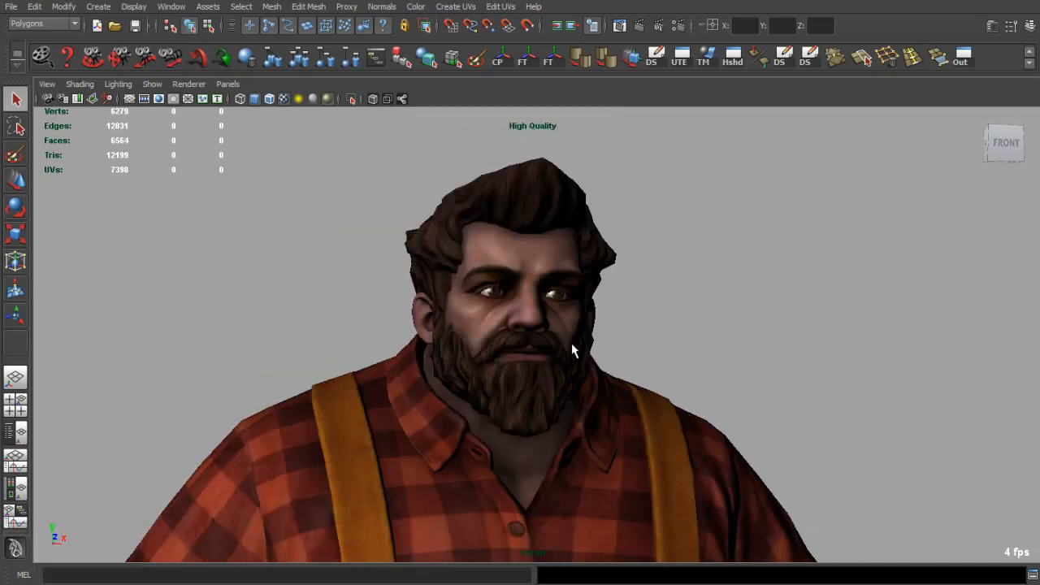
drag(546, 346, 565, 312)
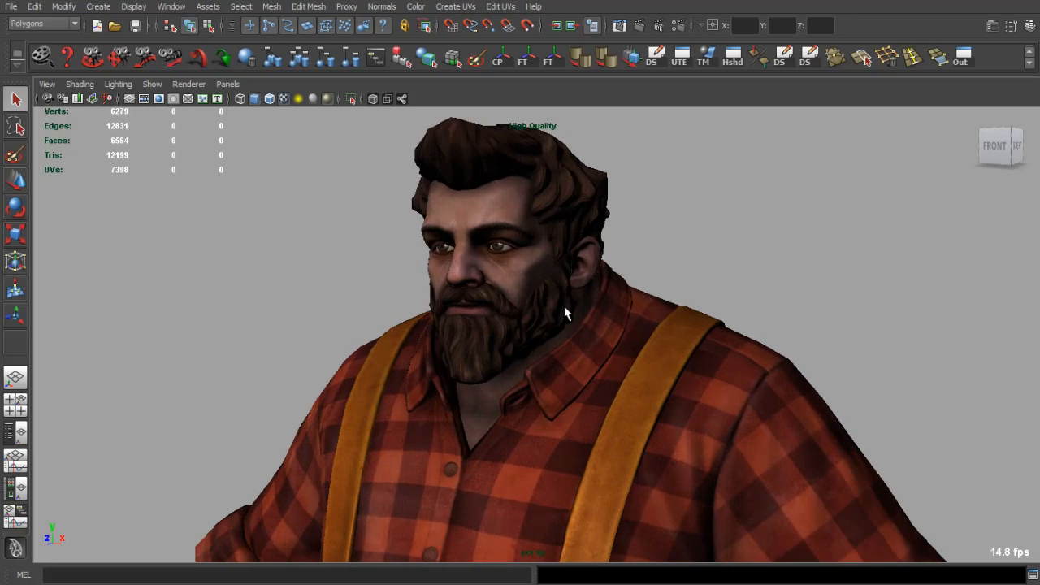
Compare the character's head and shirt with High Quality viewport rendering disabled, and enable High Quality again.
click(327, 99)
mouse_move(362, 158)
mouse_down()
mouse_move(379, 181)
mouse_move(436, 177)
mouse_move(413, 160)
mouse_up()
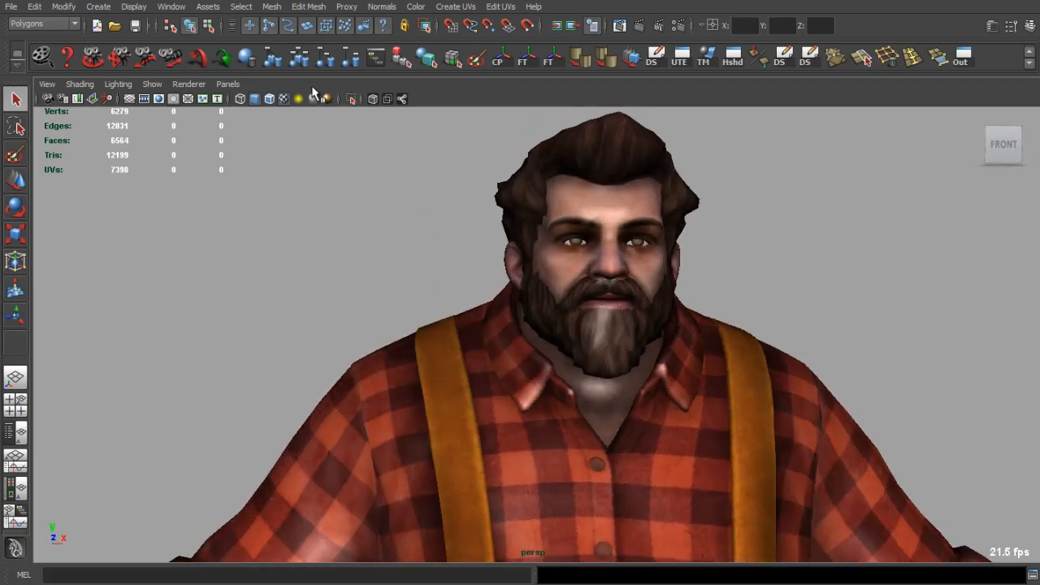
click(327, 98)
drag(350, 174, 359, 188)
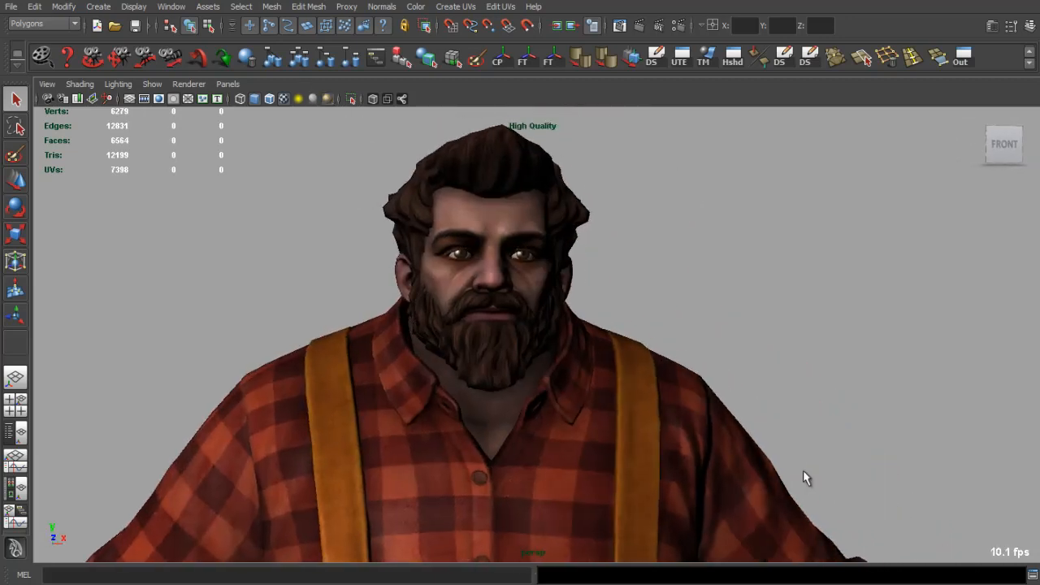